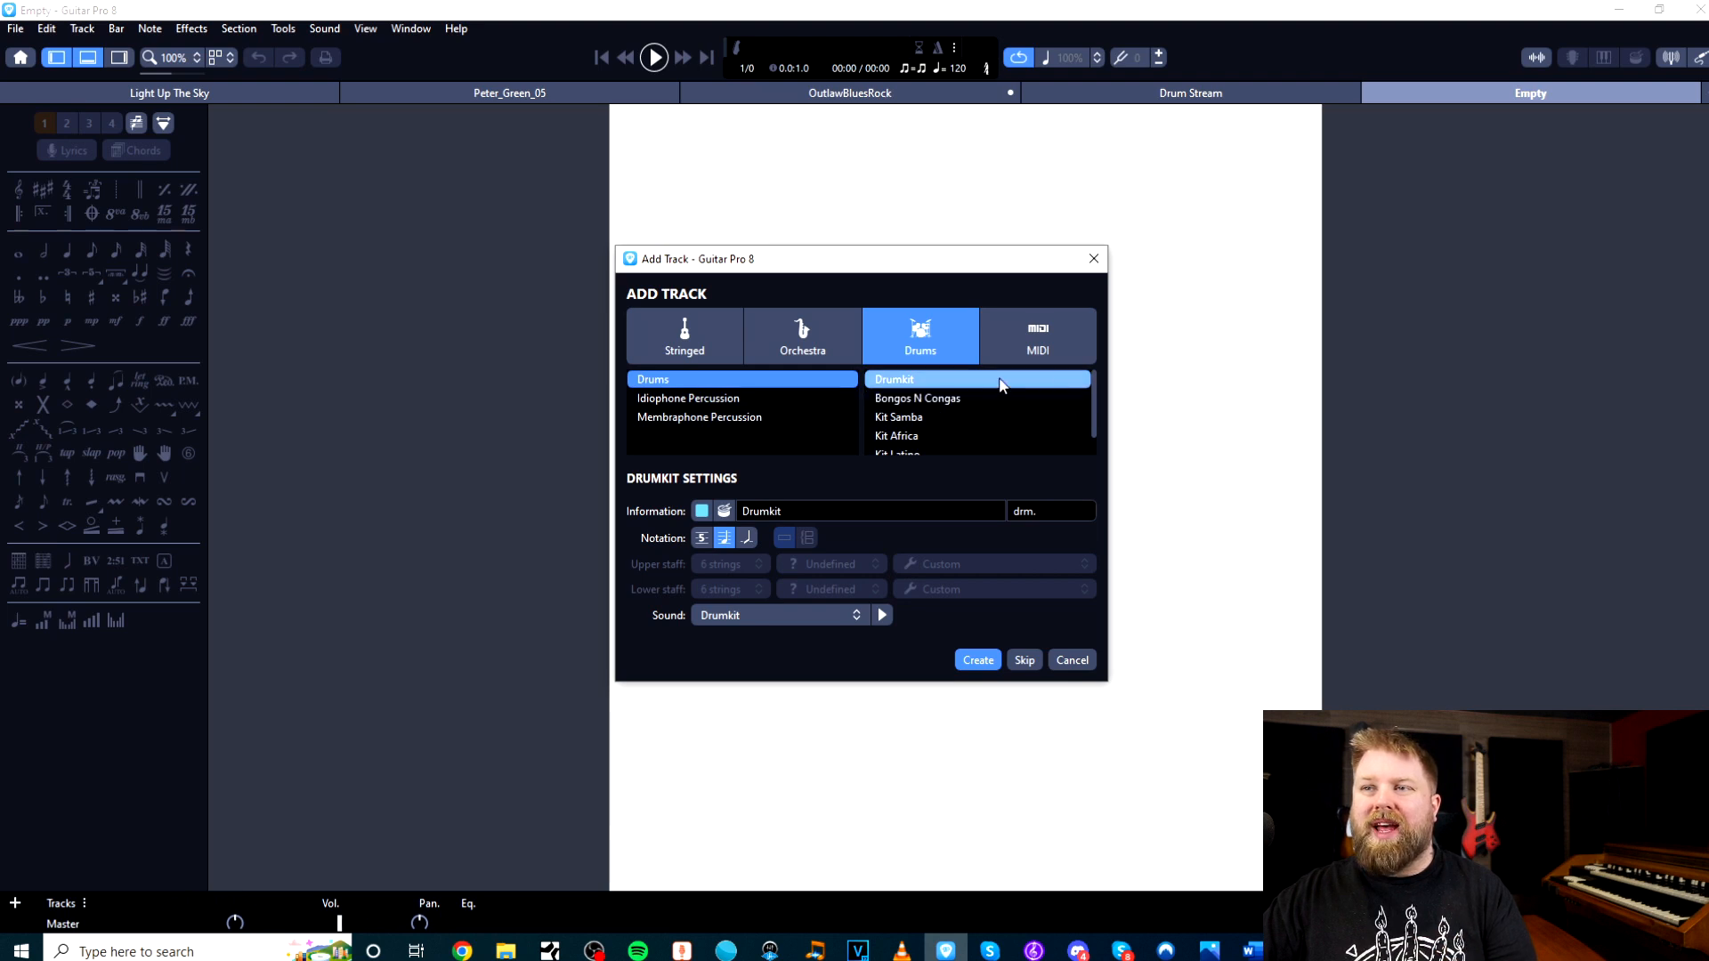
Create a drum track using the Drumkit instrument, standard notation and the Drumkit sound
scroll(995, 399, "up", 1)
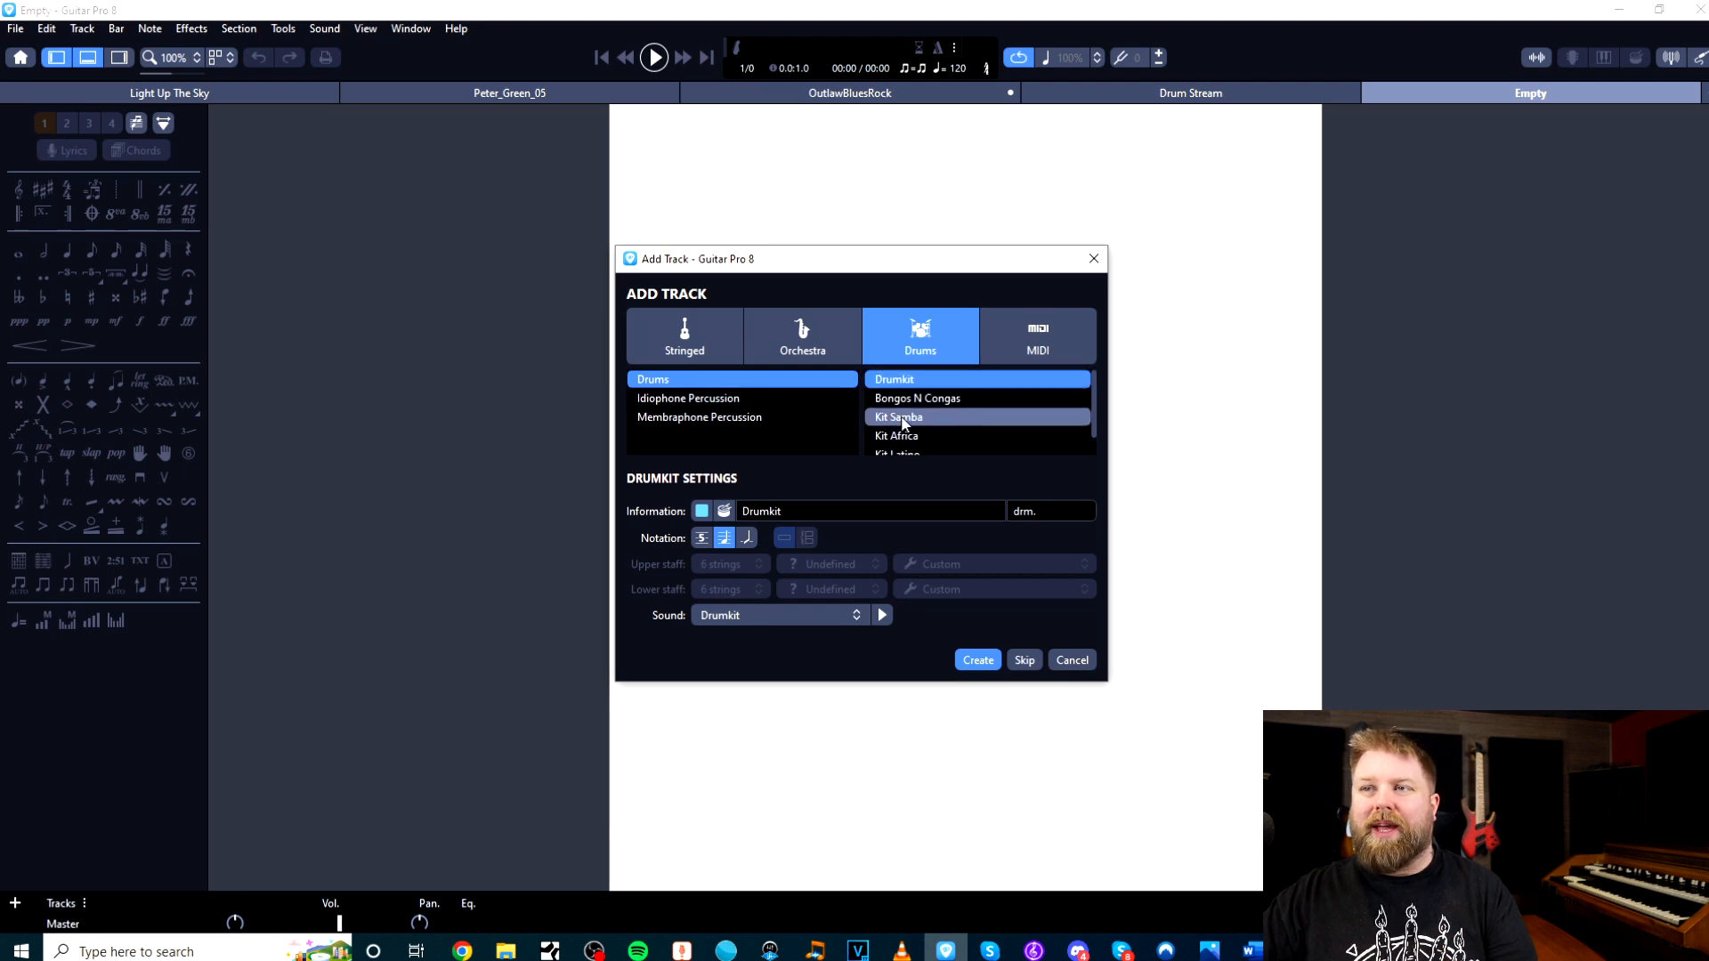
left_click(788, 619)
left_click(789, 620)
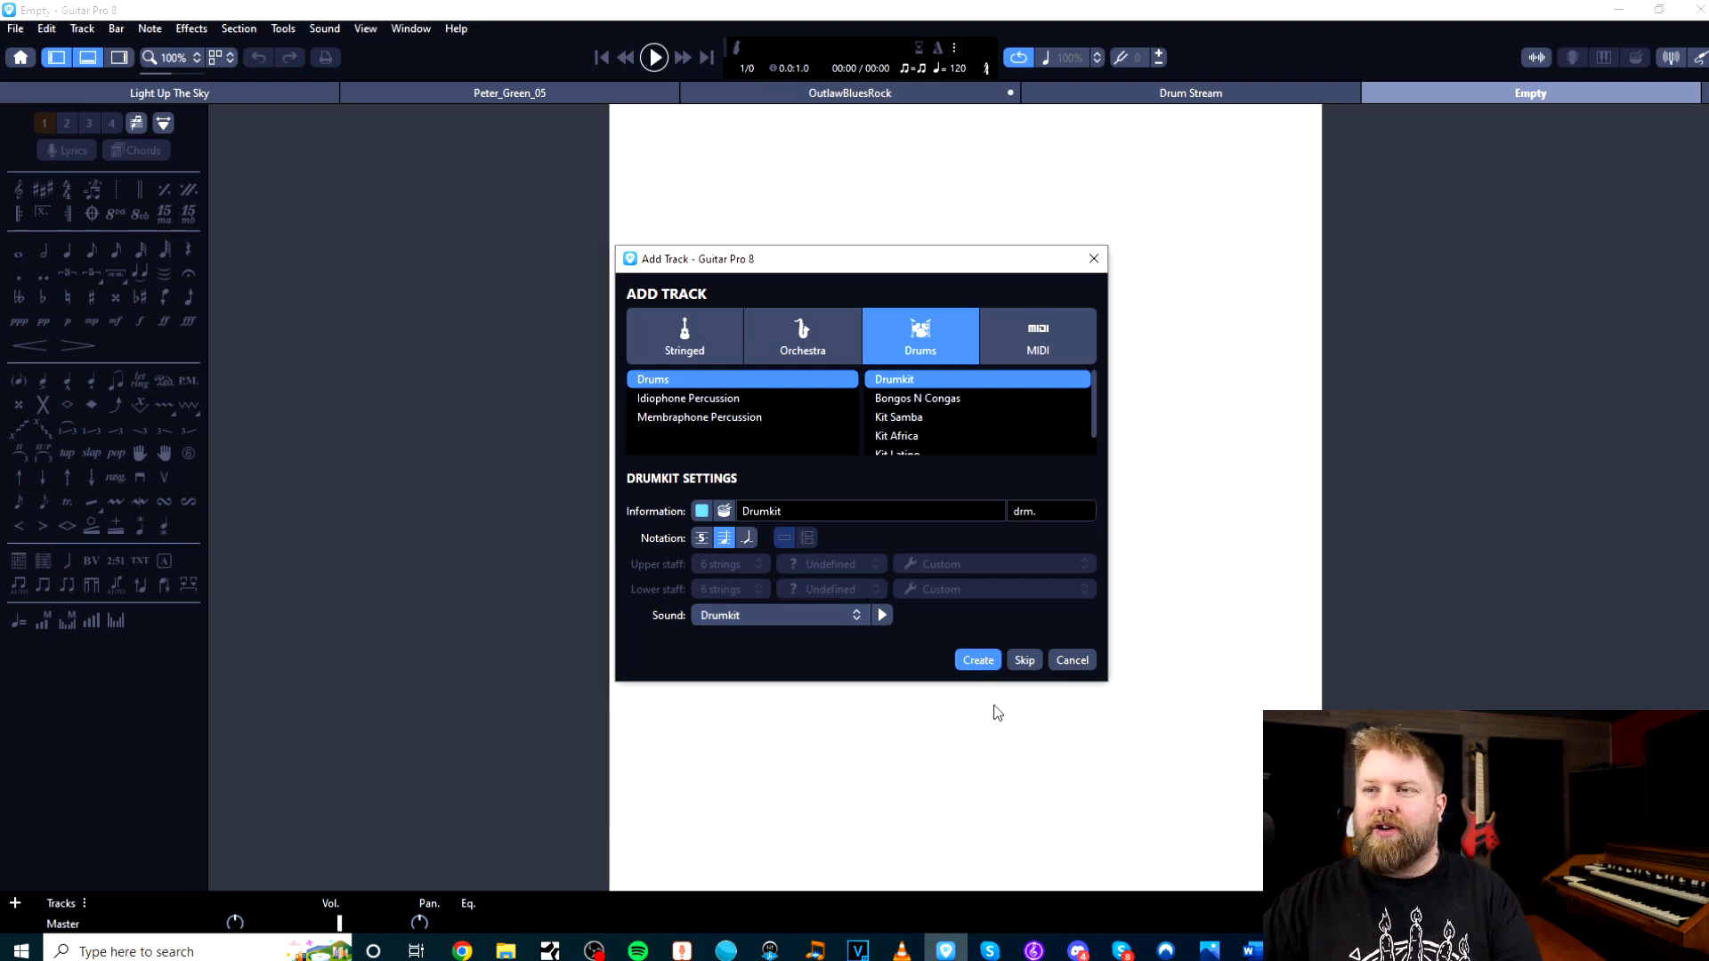
left_click(975, 660)
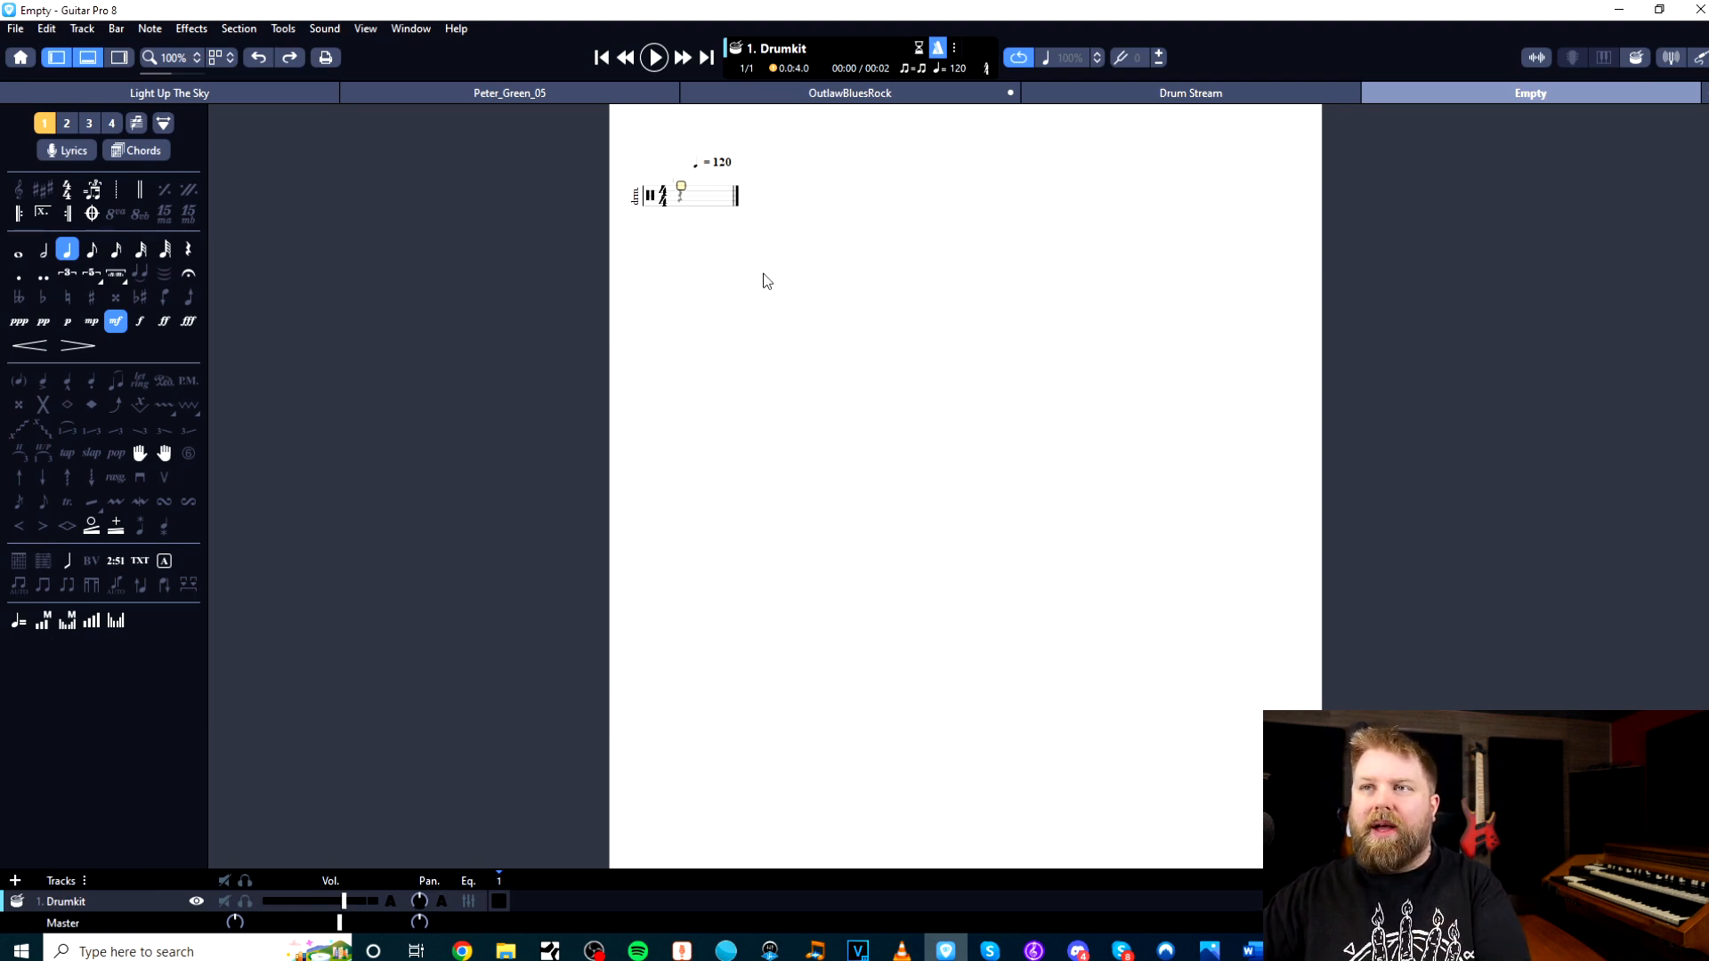
Extend the empty drum score to 15 bars of 4/4
scroll(763, 282, "up", 3, "ctrl")
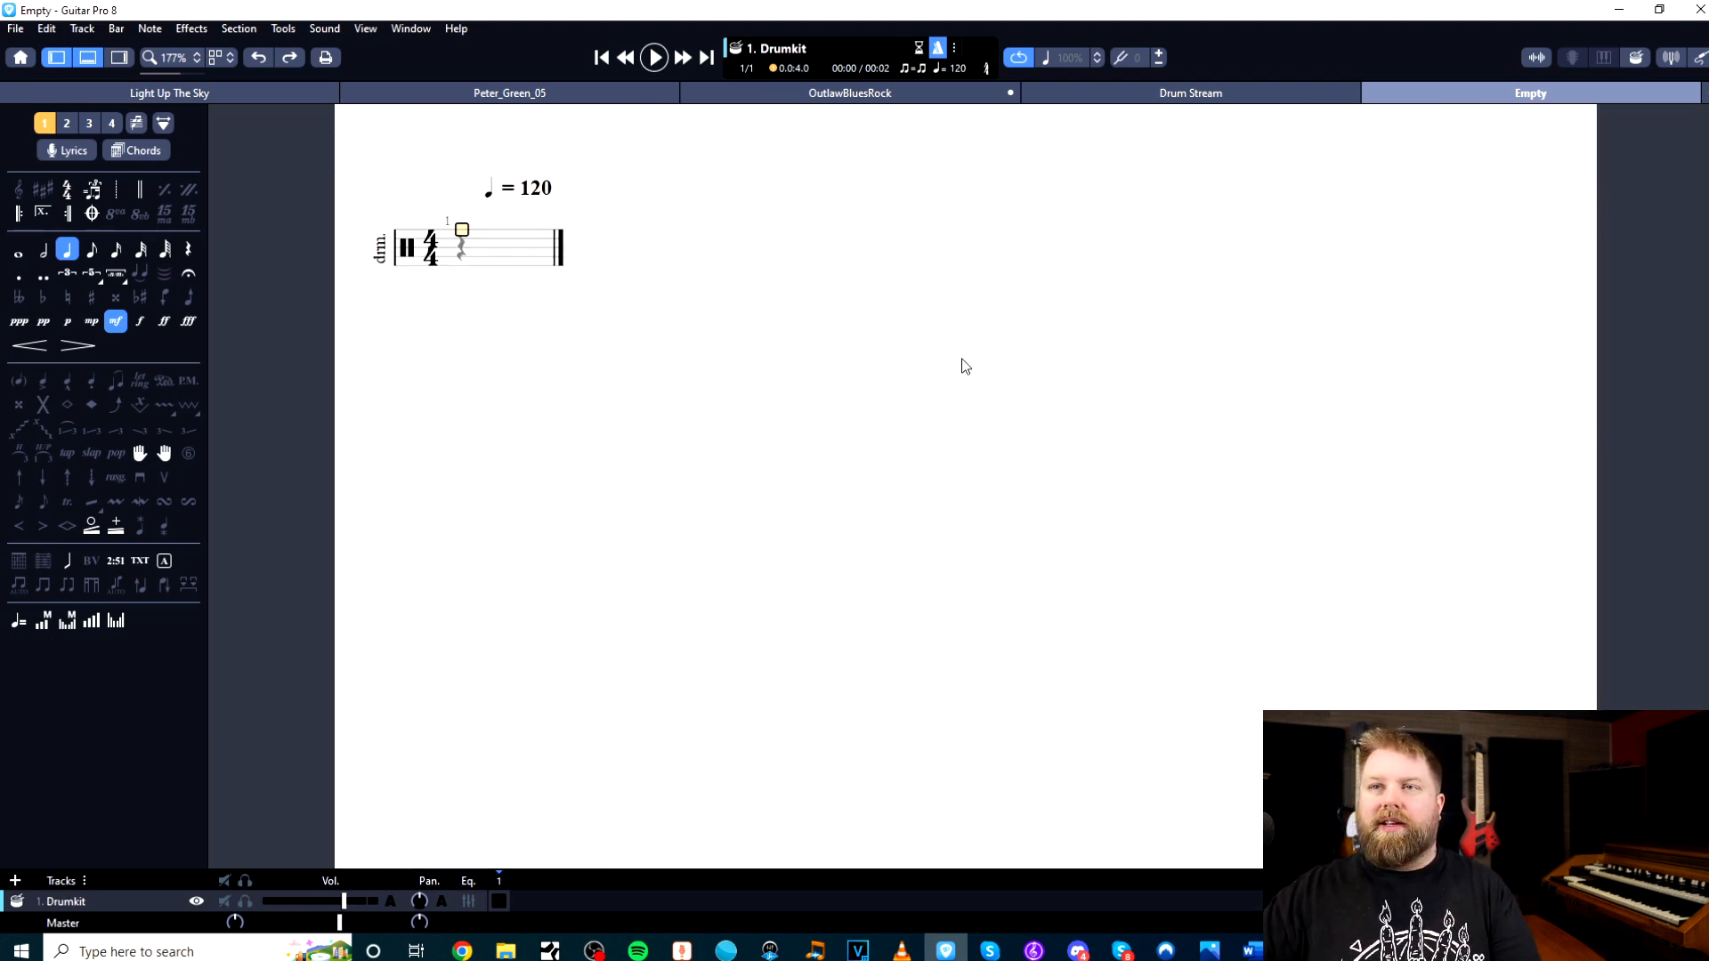
key("Right")
key("Right")
key("Right")
key("Right")
key("Right")
key("Right")
key("Right")
key("Right")
key("Right")
key("Right")
key("Right")
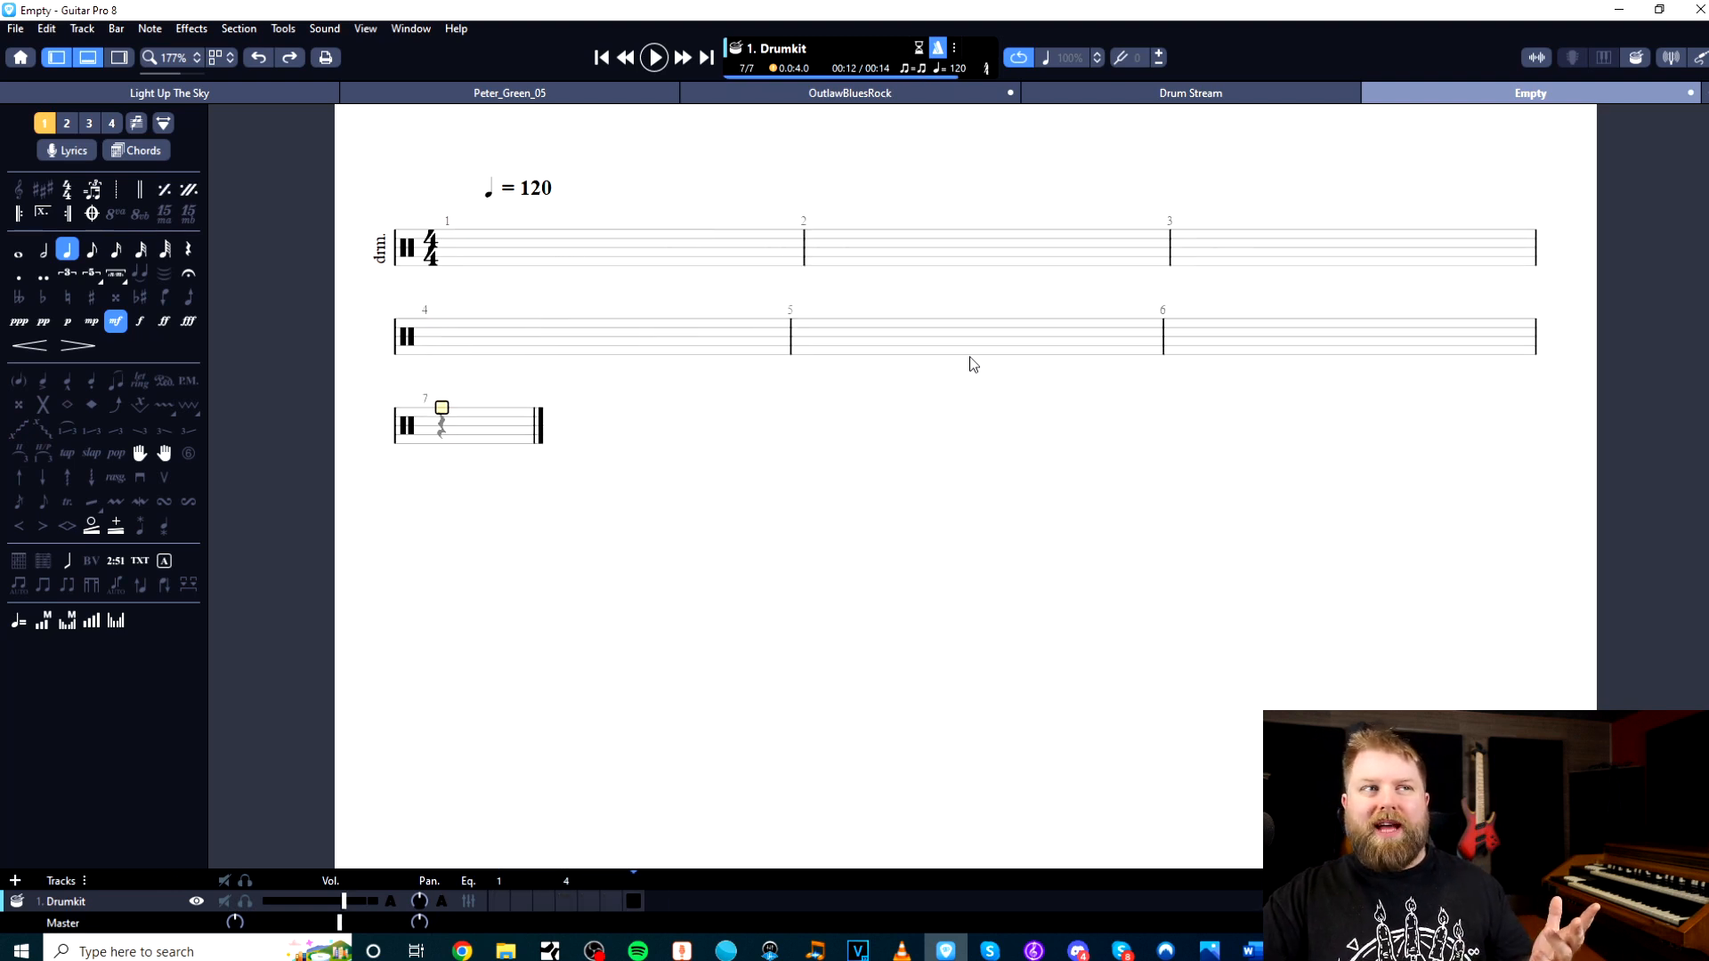
key("Right")
key("Right")
key("Right")
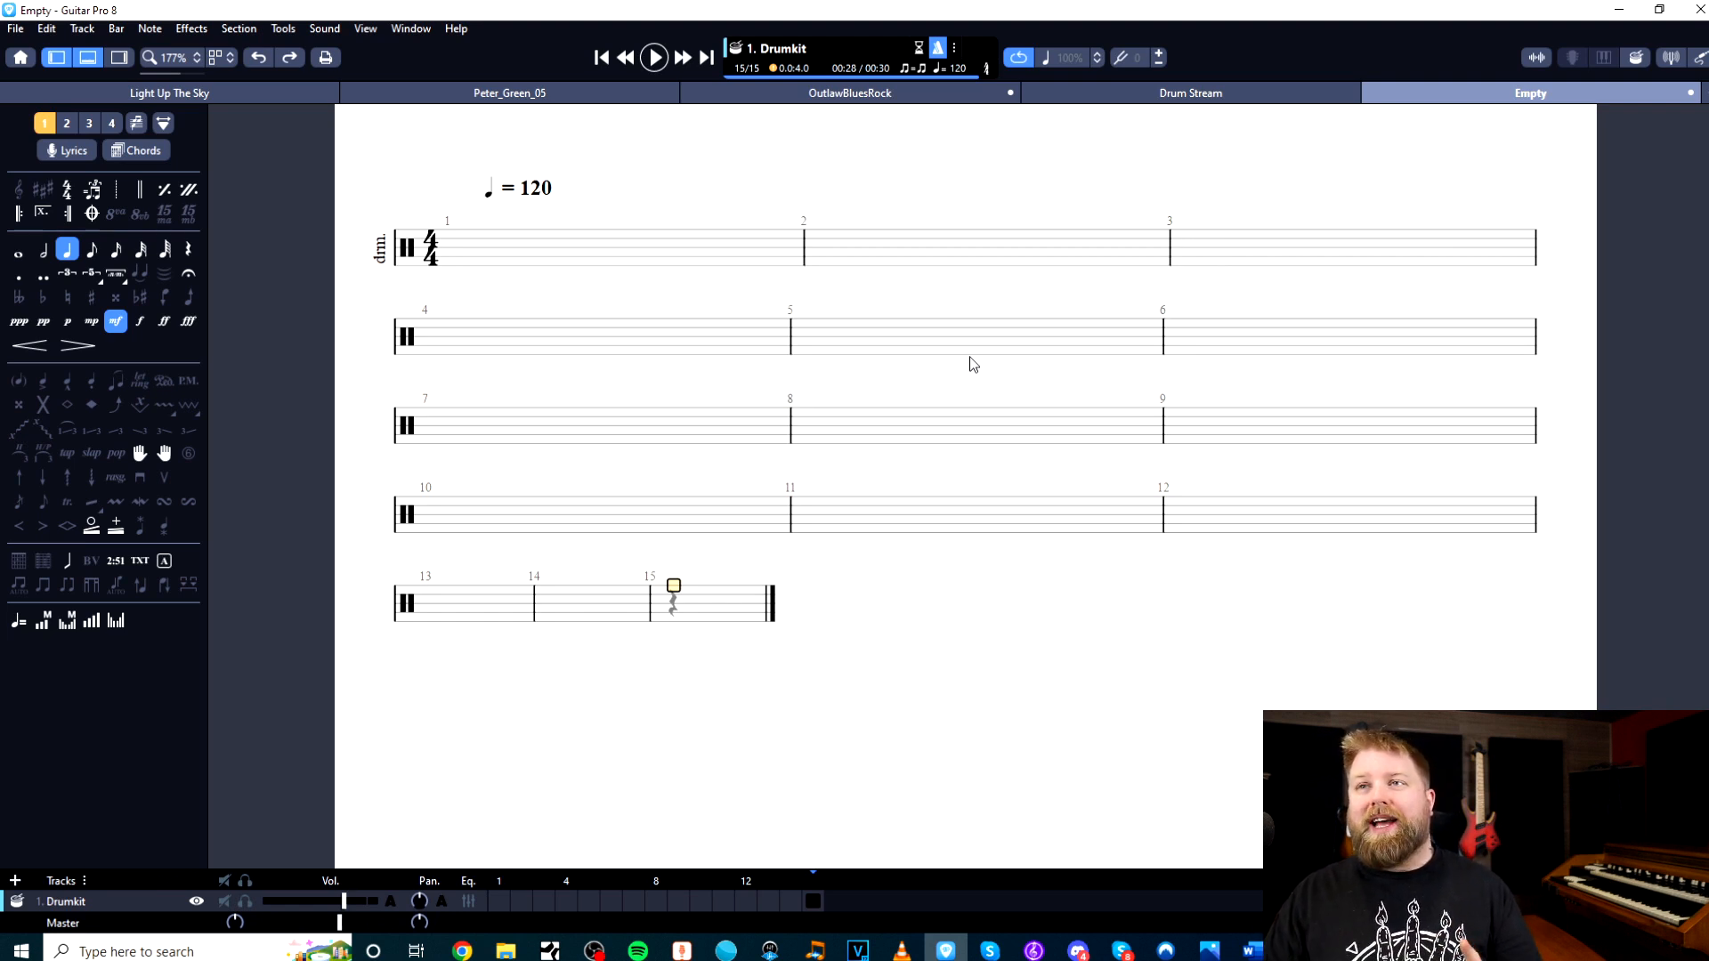
Look through the Drum Stream score as an example of finished drum notation, and return to the Empty score
left_click(1198, 106)
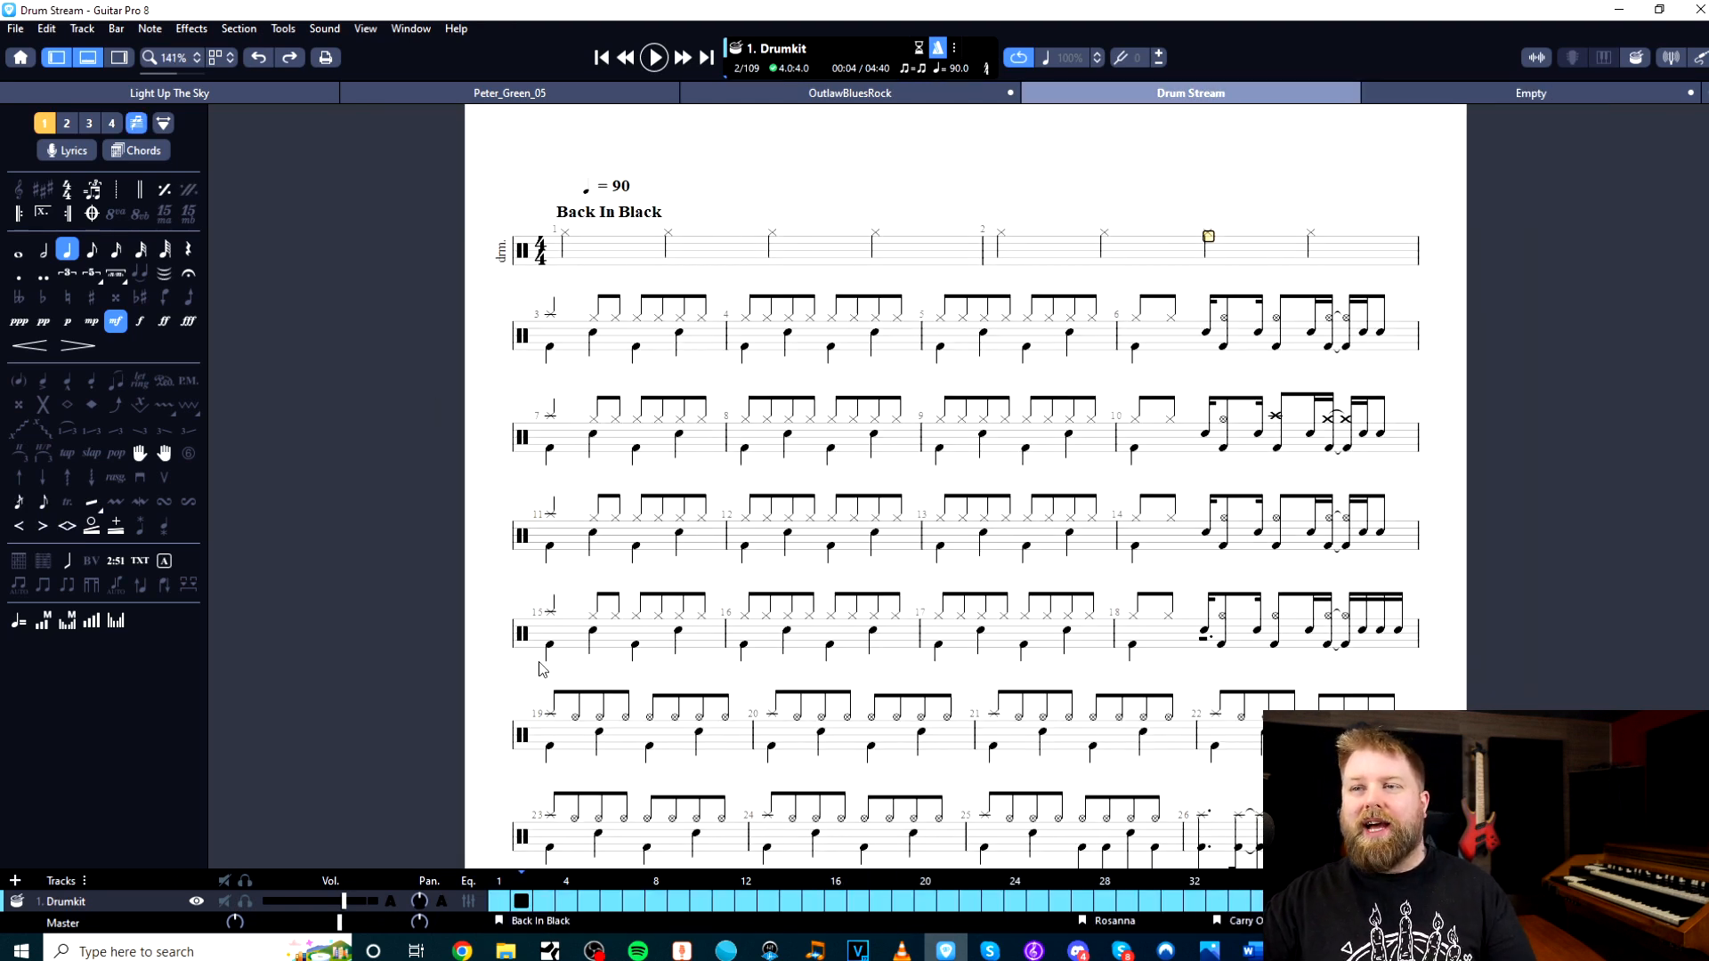
scroll(919, 494, "down", 20)
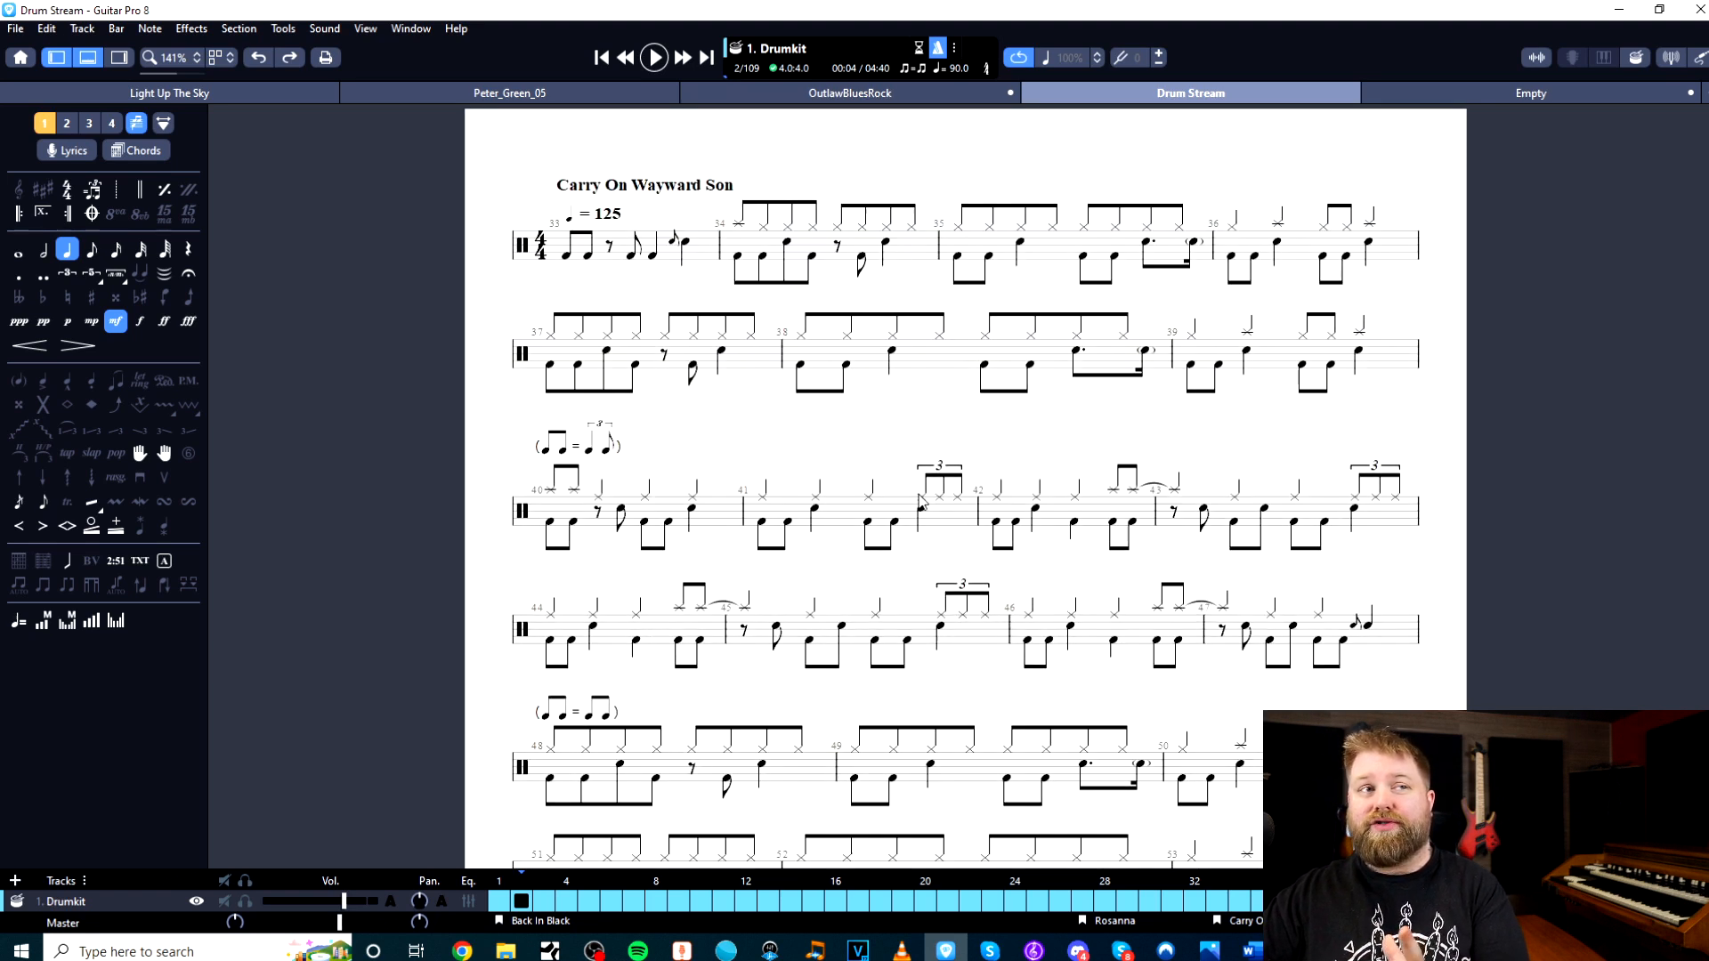
scroll(922, 502, "down", 10)
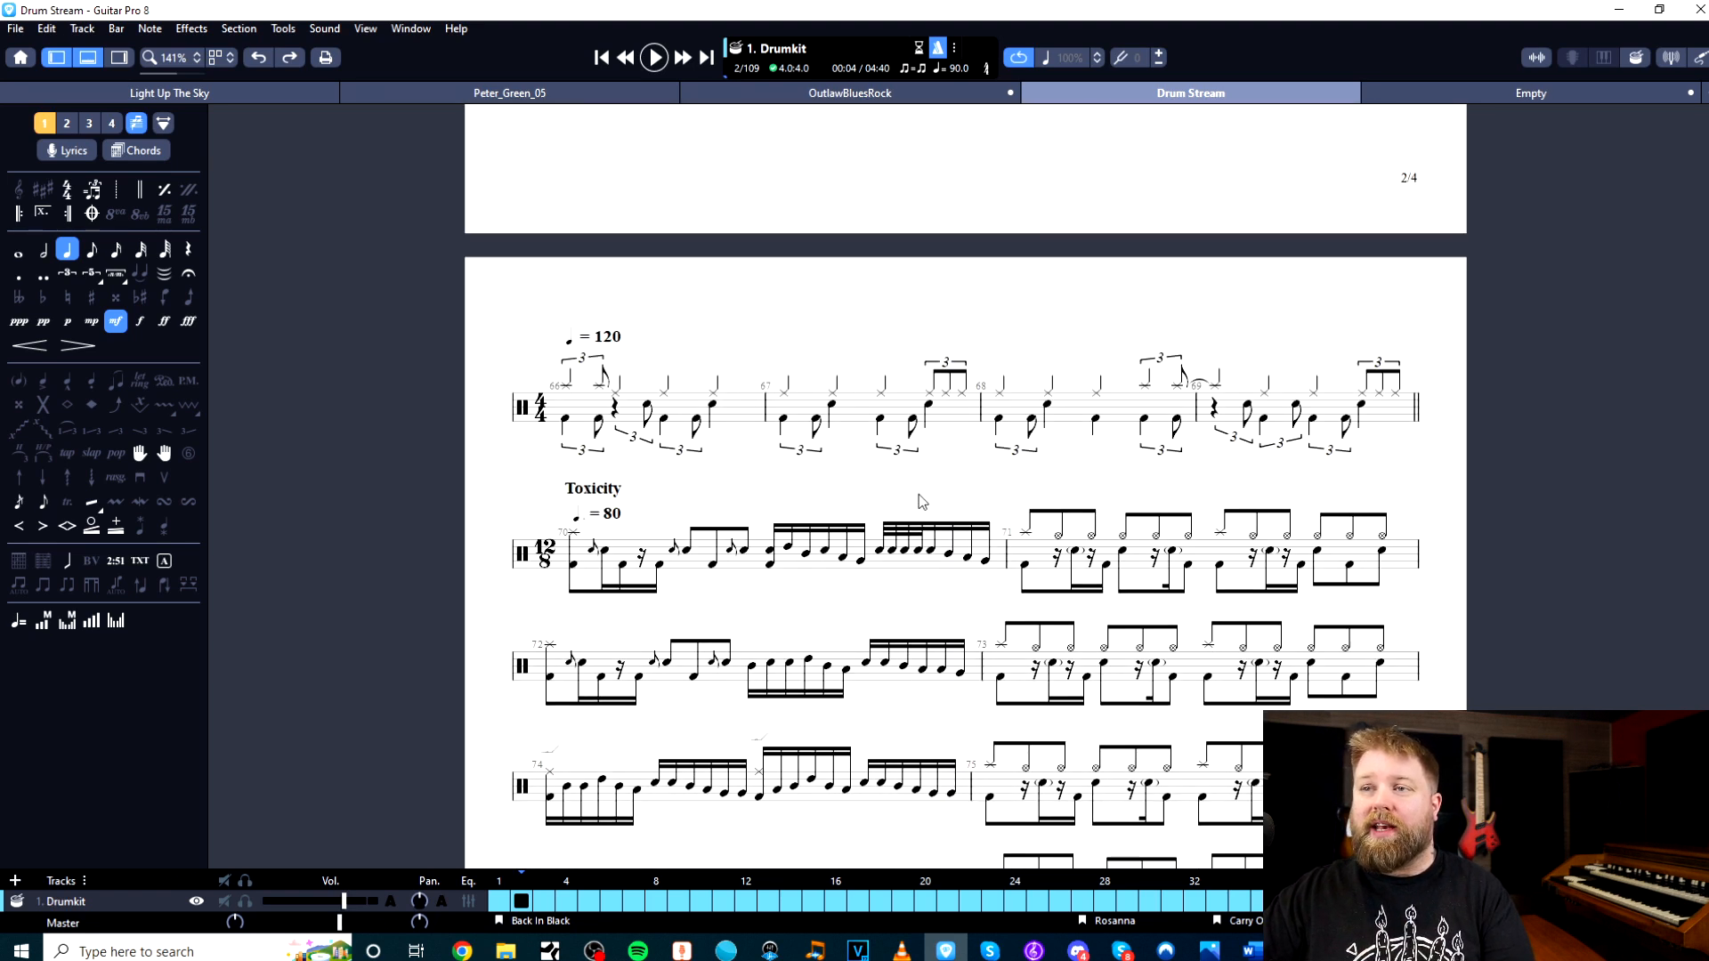
scroll(914, 507, "up", 20)
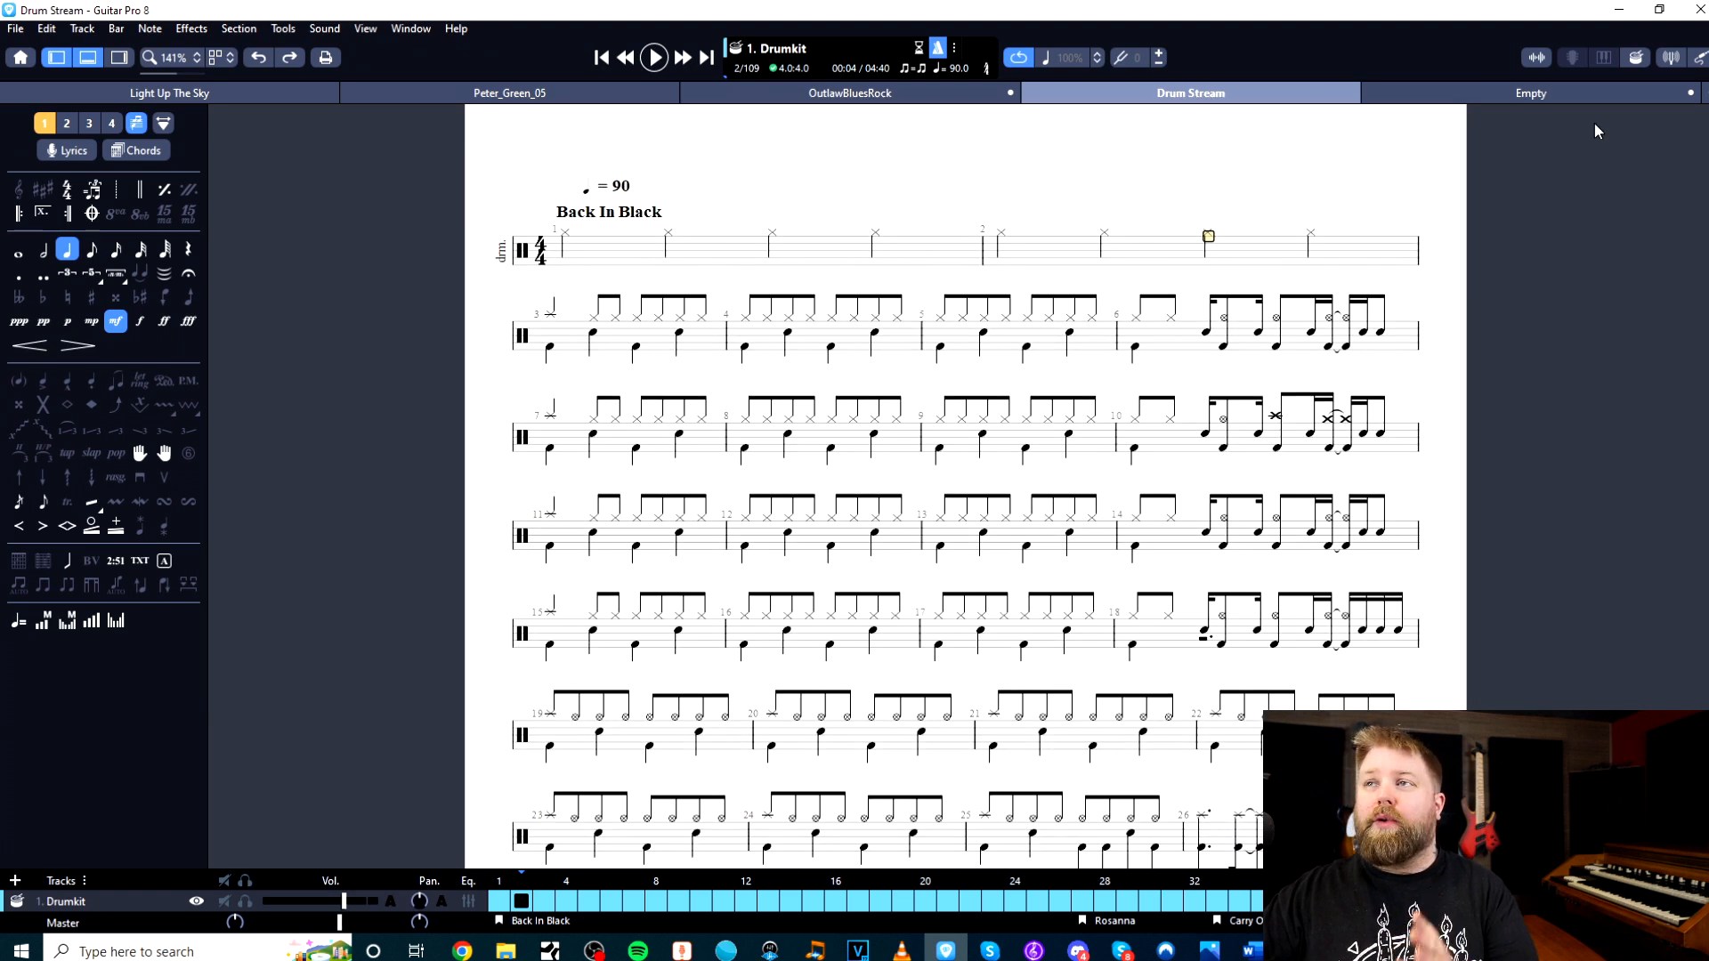
left_click(1541, 93)
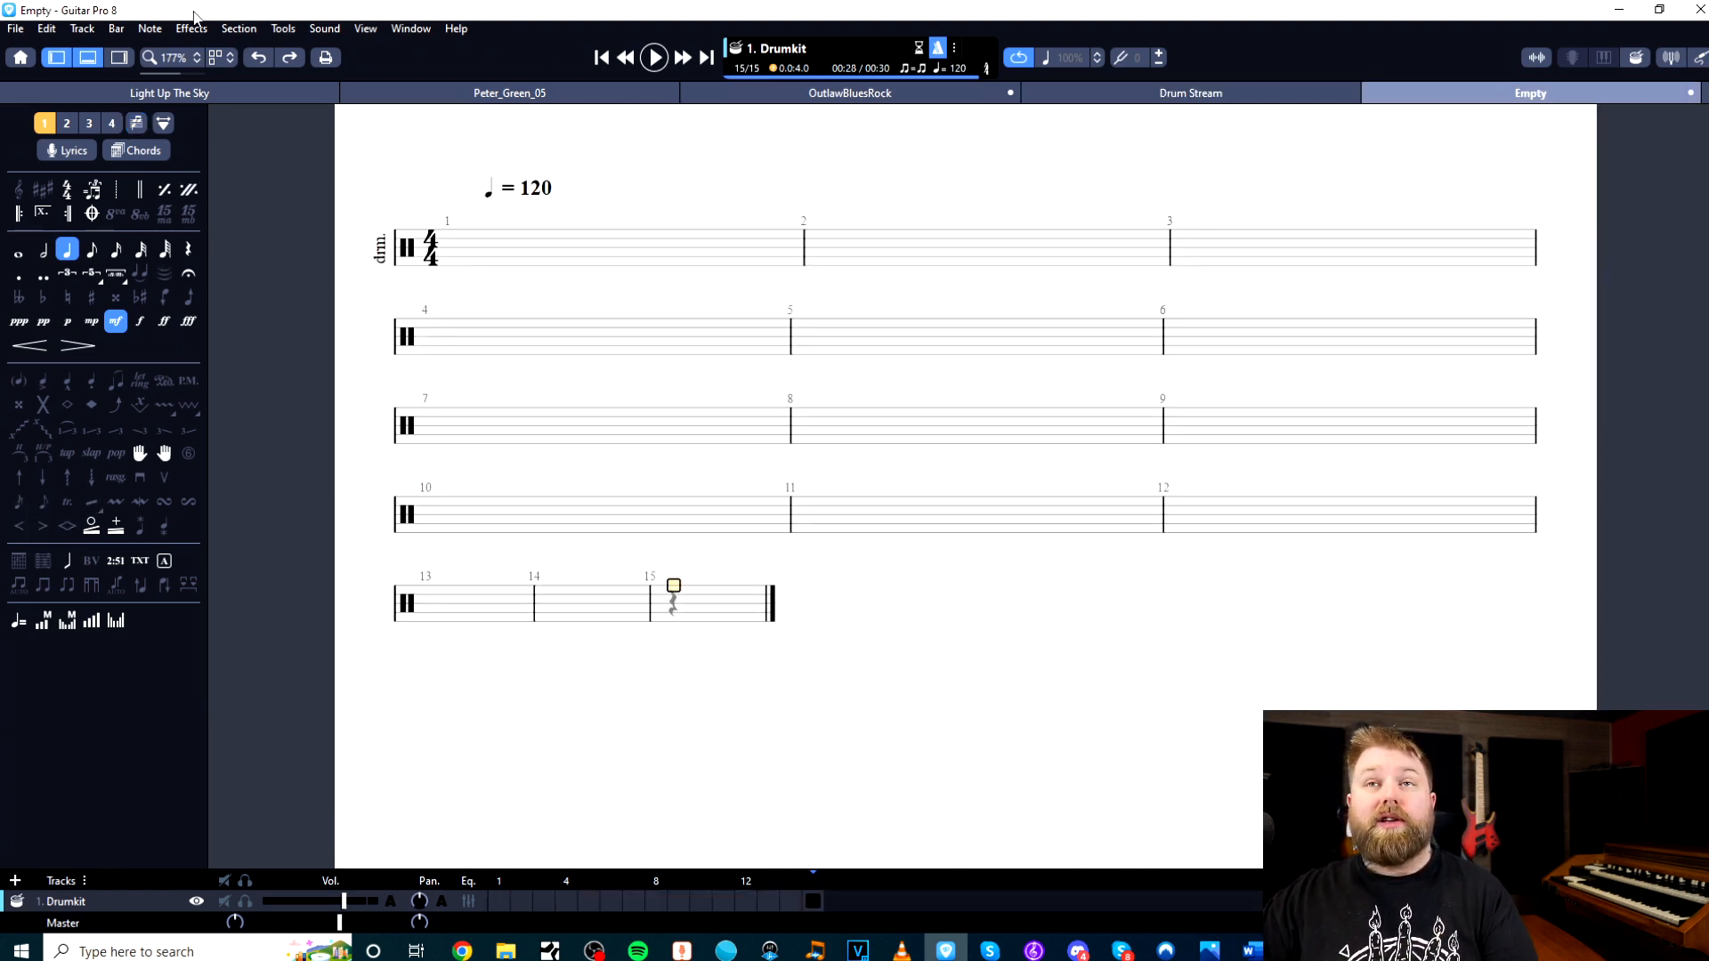
Show the track settings of the Drumkit track and add tablature notation to its standard notation
left_click(118, 58)
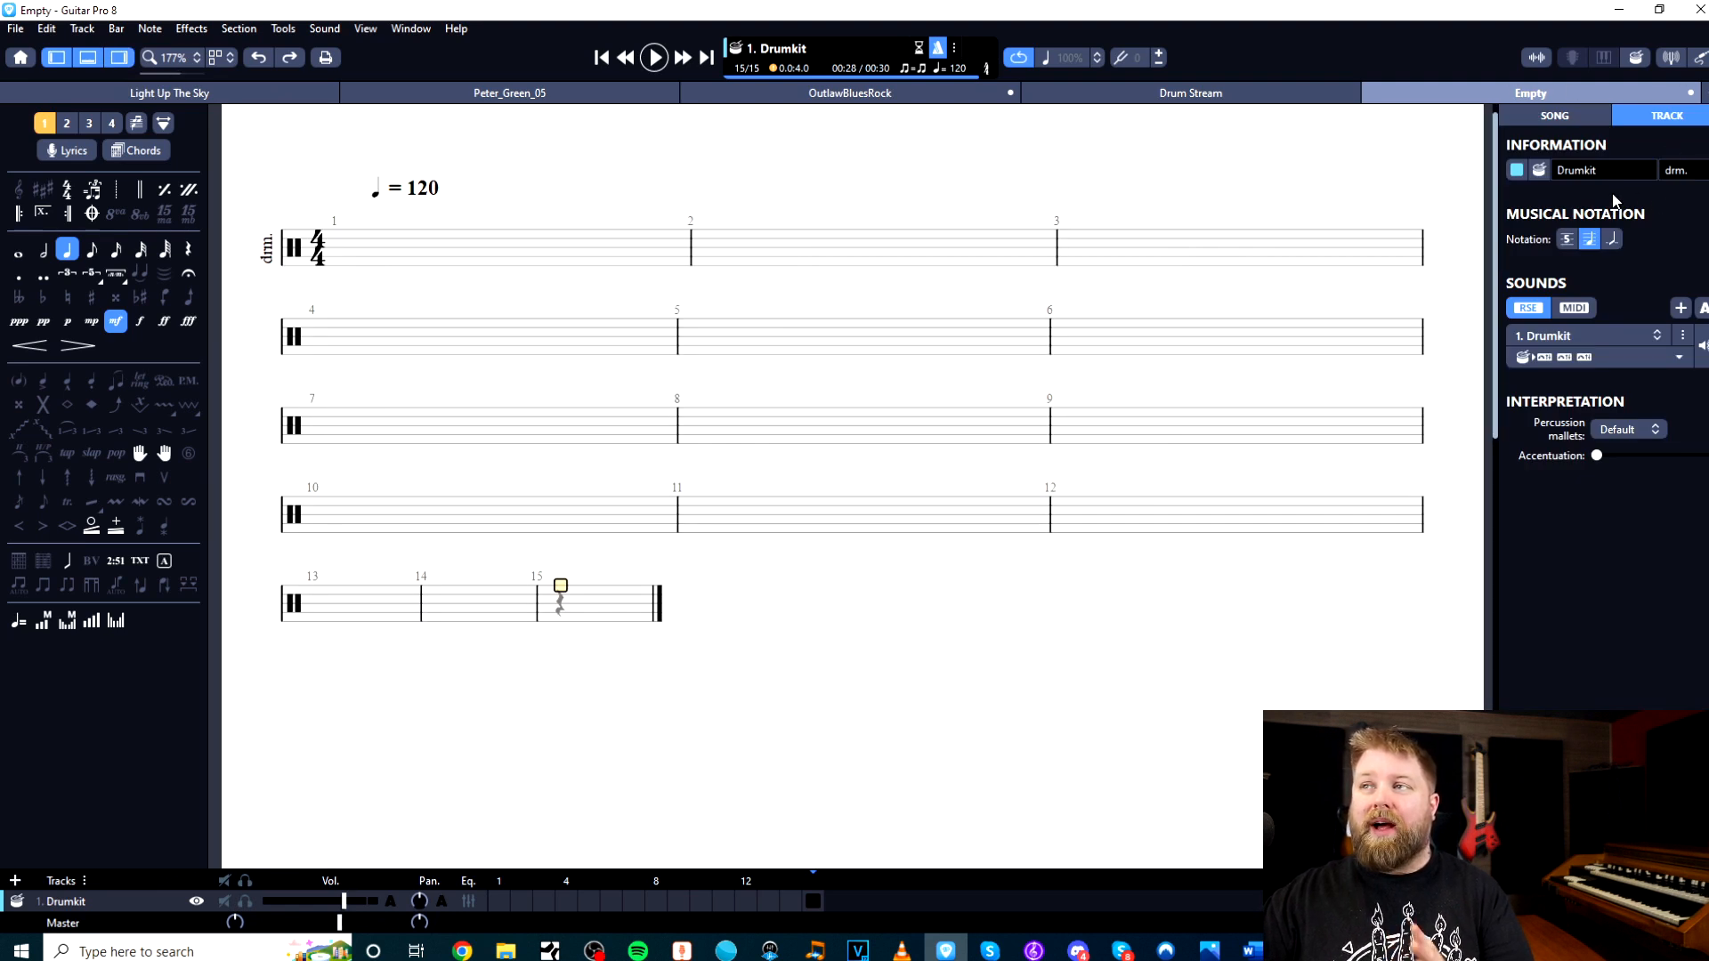
left_click(1566, 240)
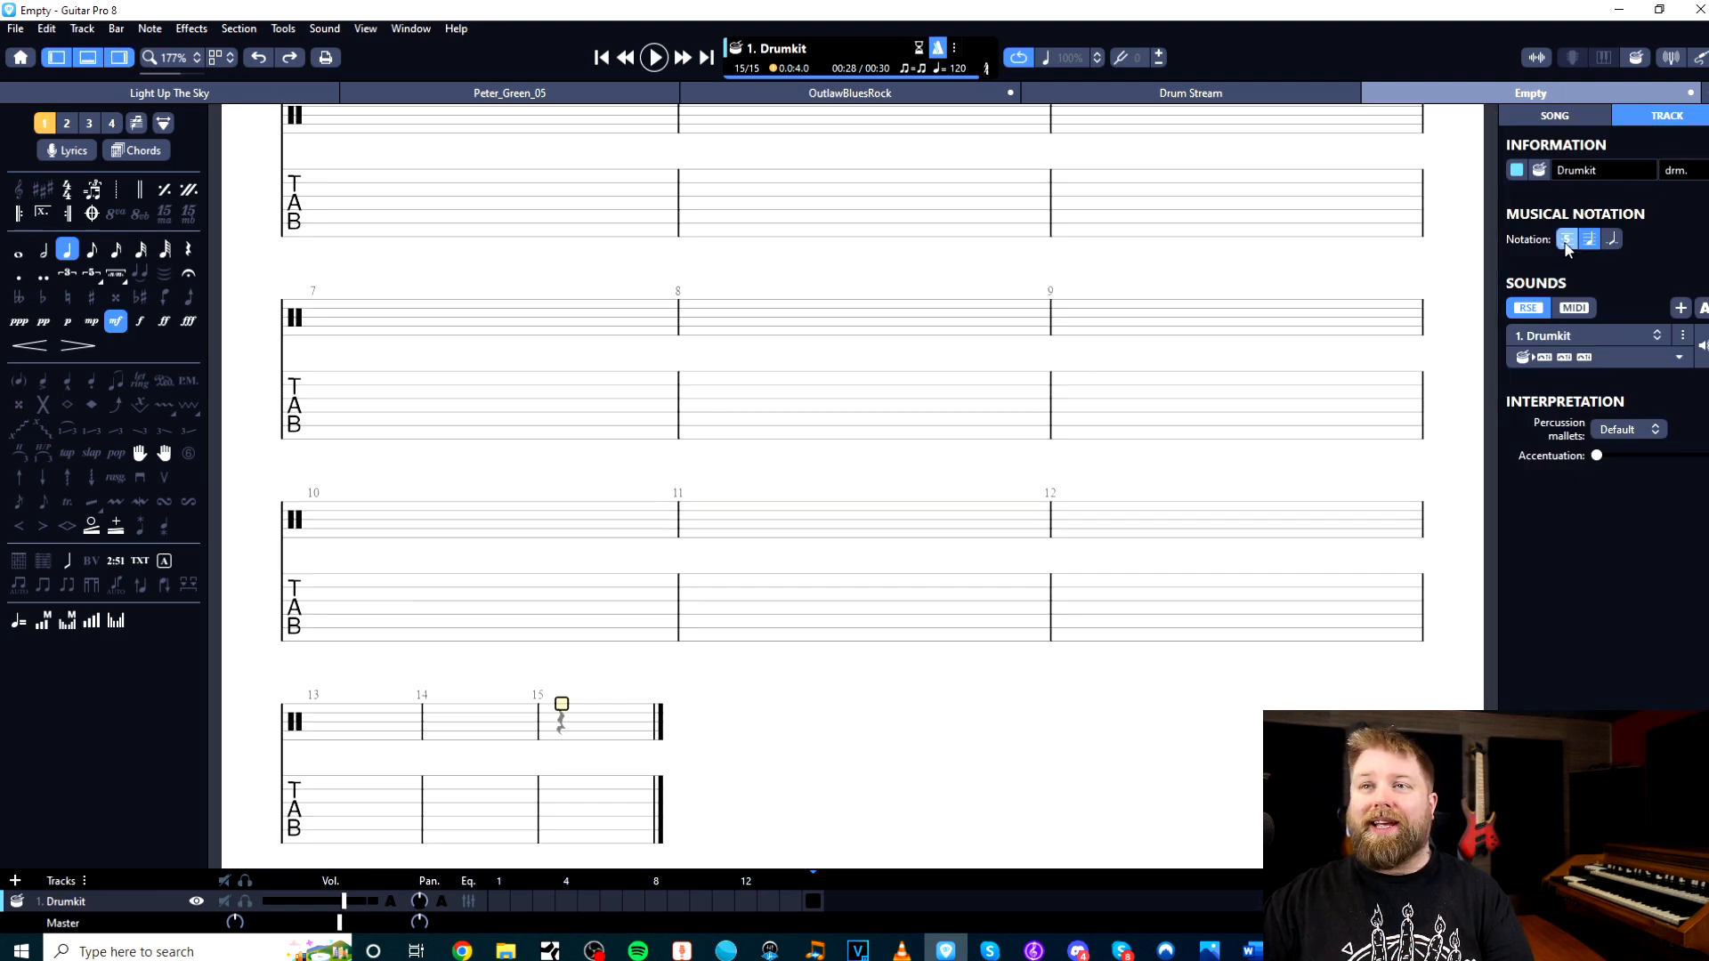
scroll(1125, 385, "up", 4)
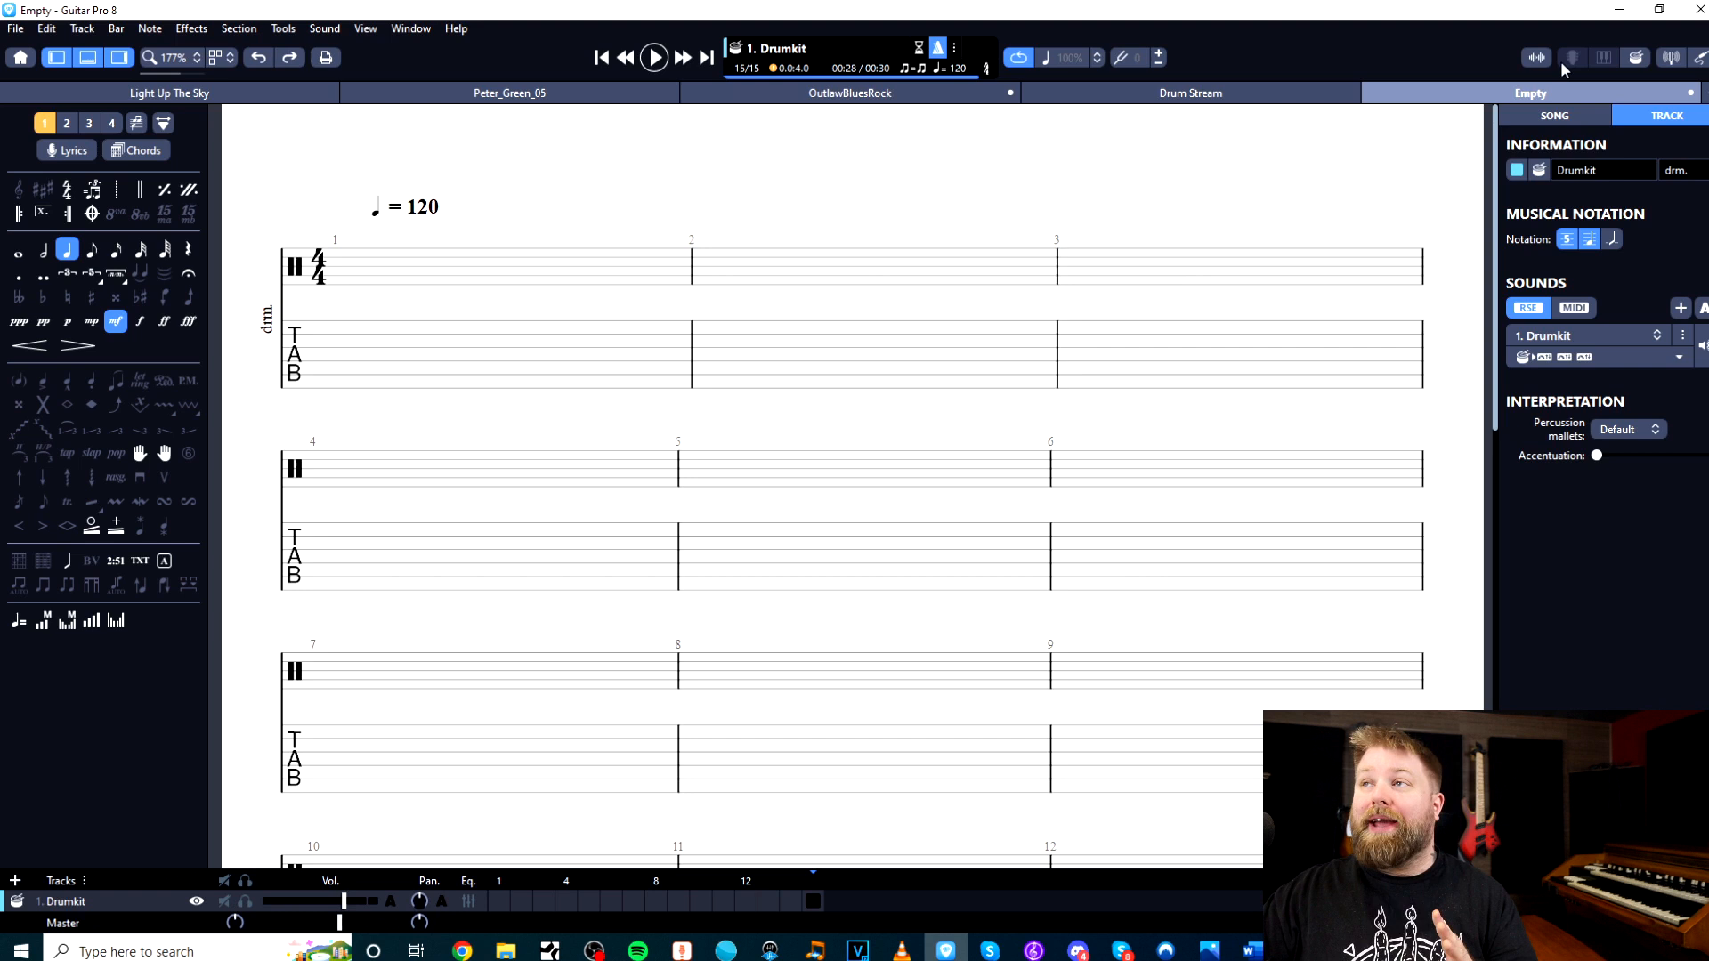
Open the Drumkit view, resize it to examine the kit pieces' MIDI numbers, and clear it off the score
left_click(1635, 72)
left_click_drag(626, 126, 1150, 163)
left_click_drag(721, 799, 702, 728)
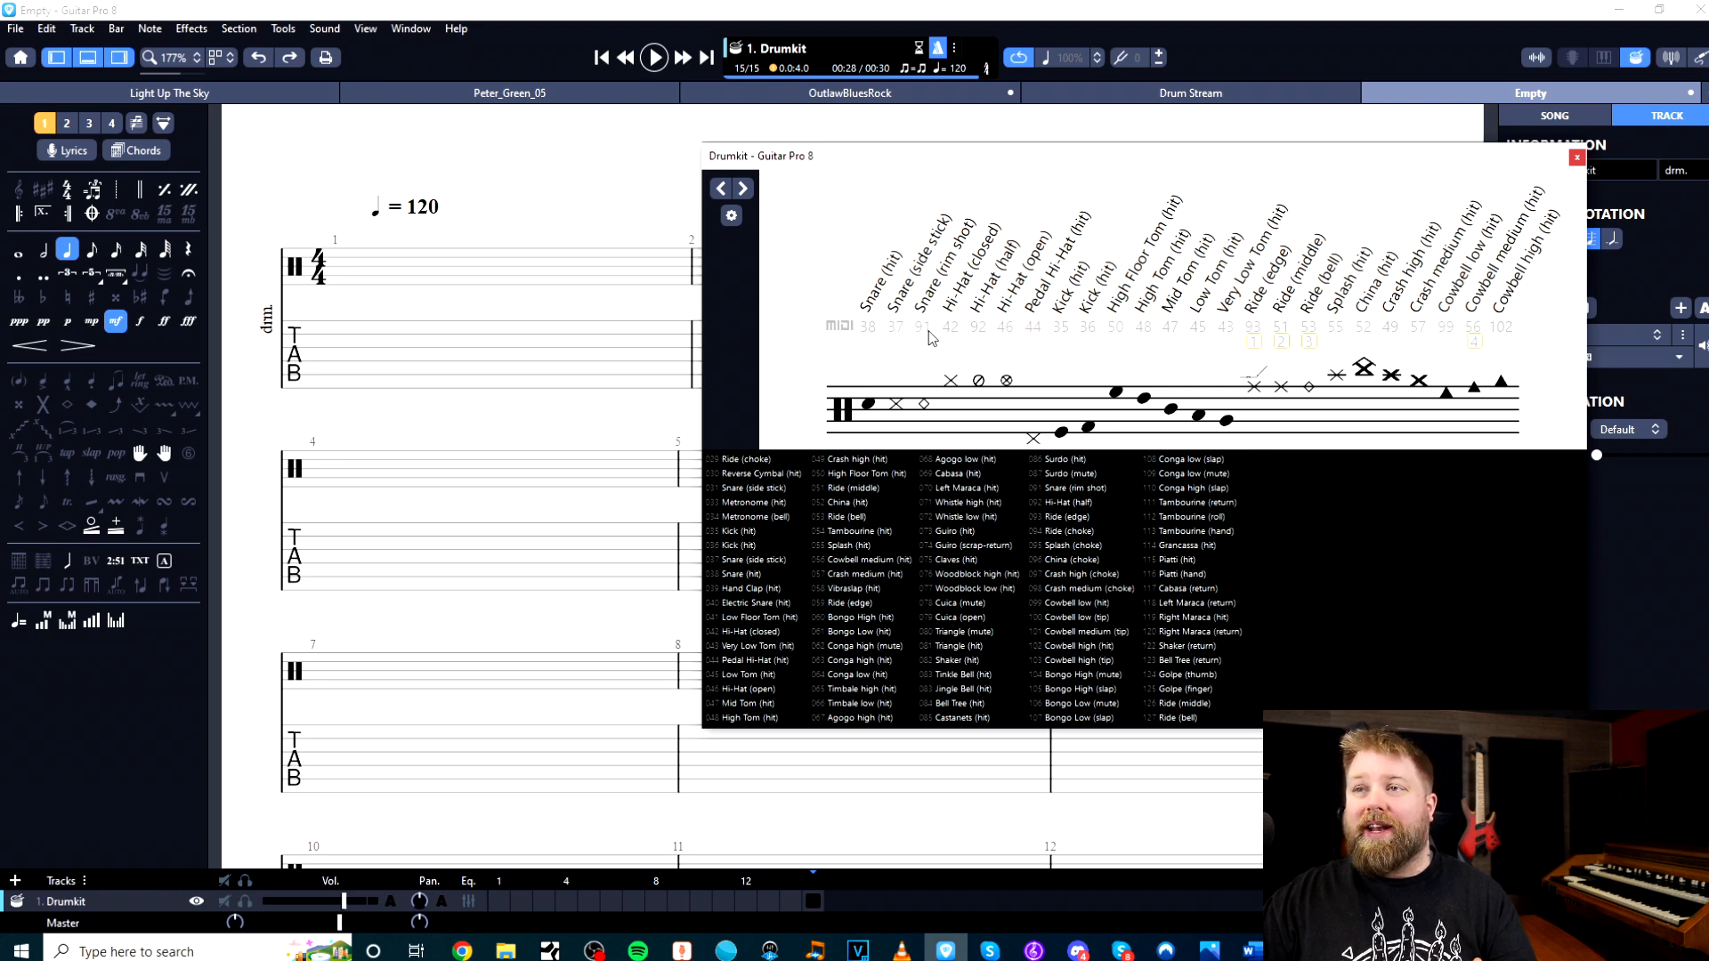
left_click_drag(1075, 176, 0, 263)
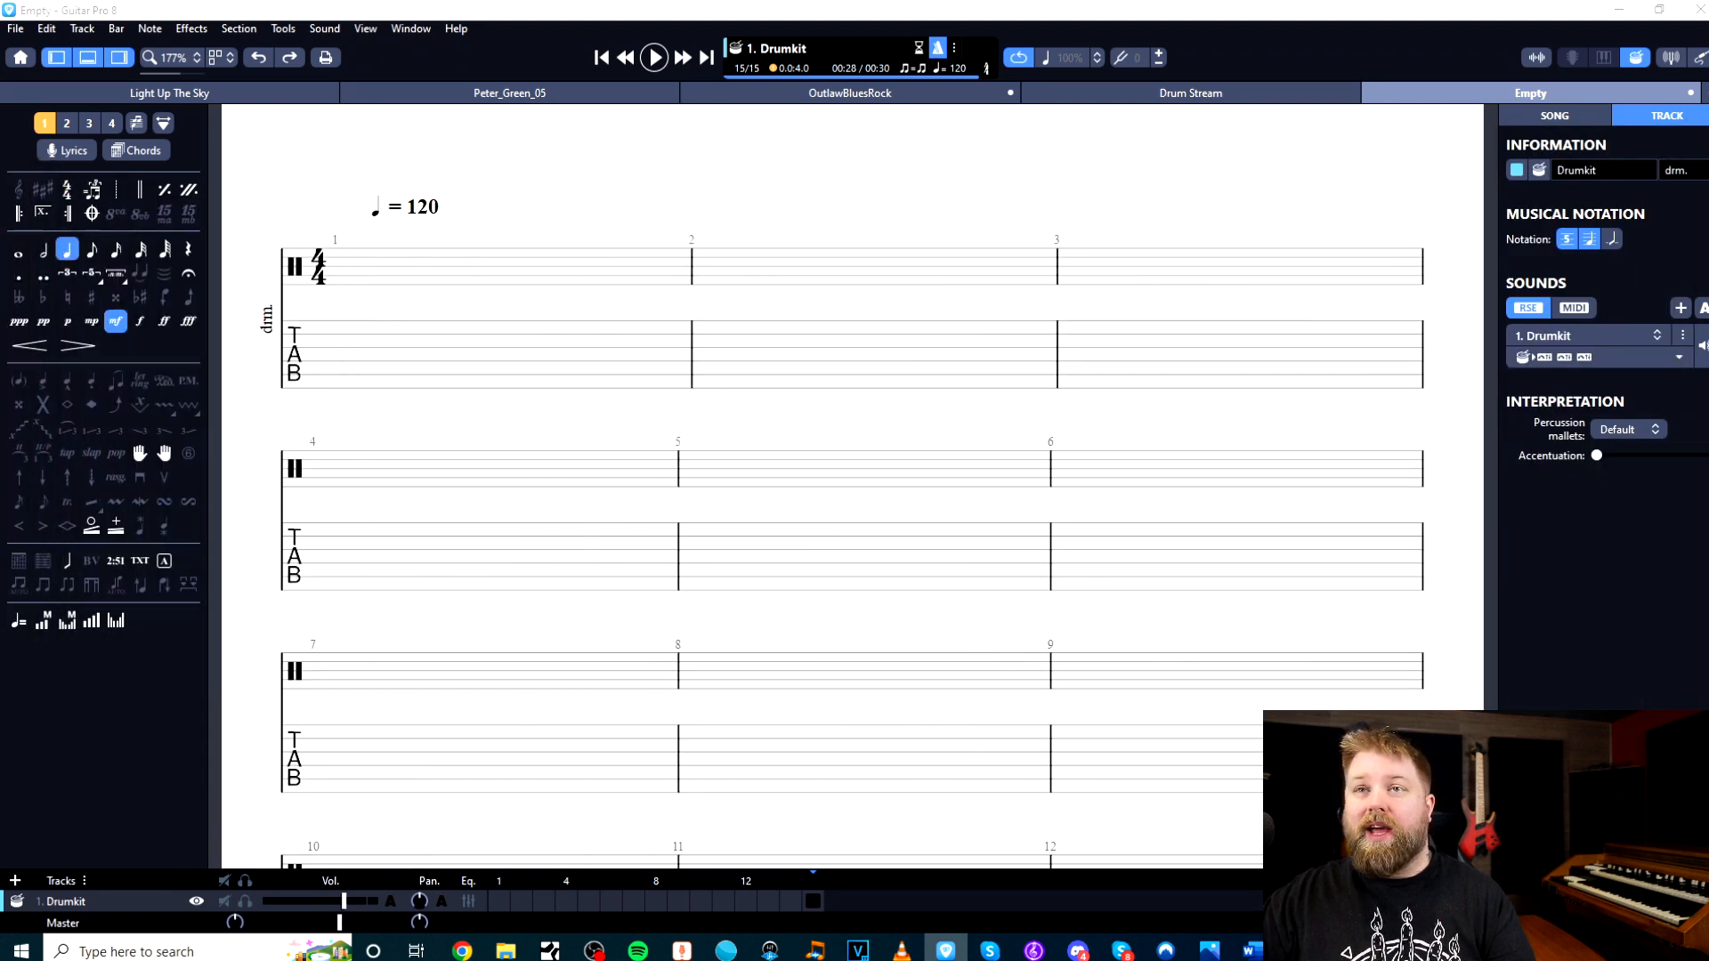
Try entering a snare rim shot, MIDI number 91, on the top tablature line at the first beat of bar 1
left_click(365, 335)
key("Up")
type("91")
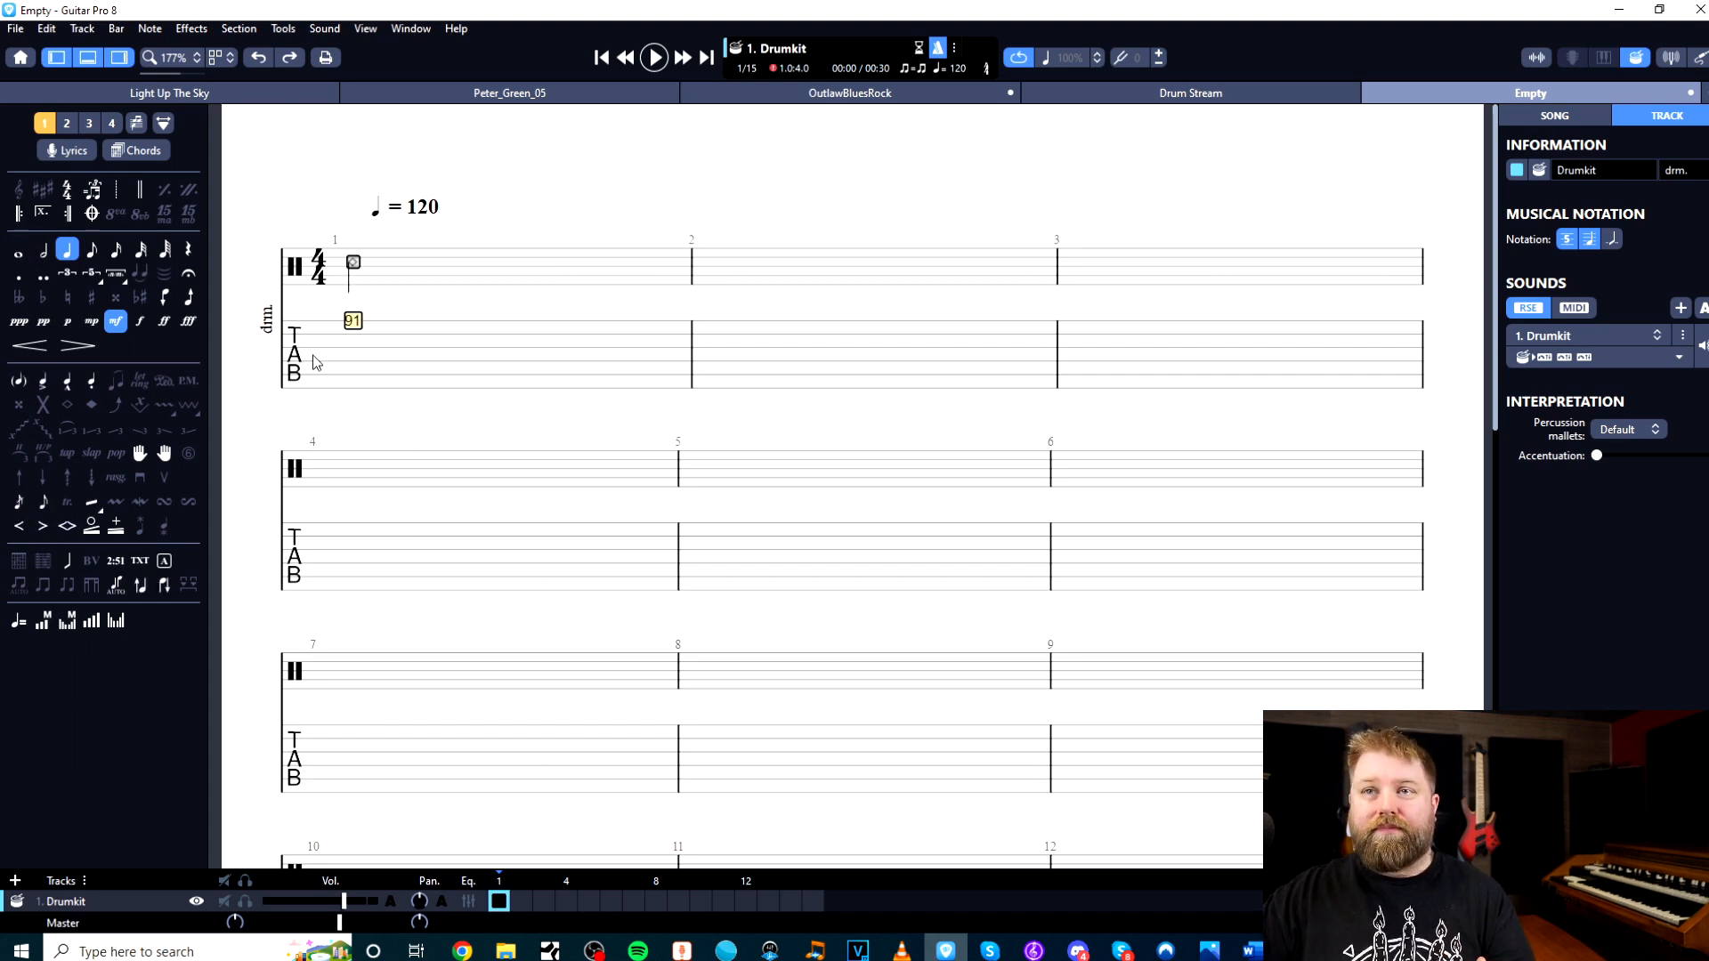
key("Delete")
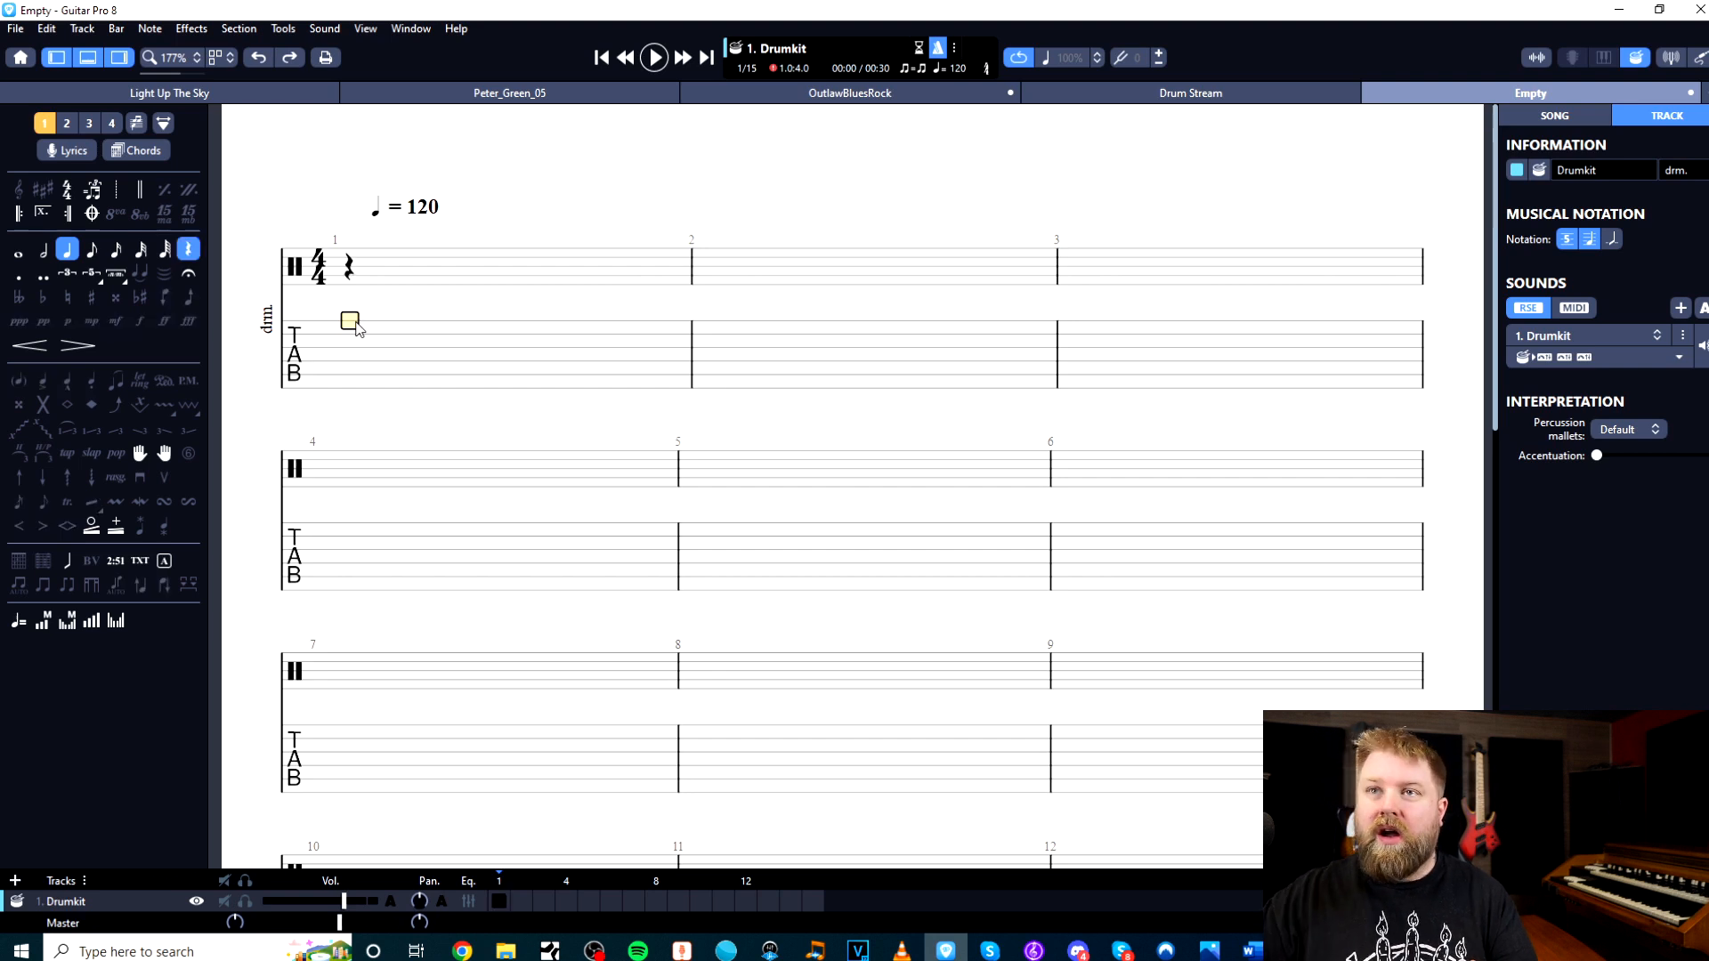
Enter the snare rim shot, MIDI number 91, on the lowest tablature line at the first beat of bar 1
left_click_drag(0, 181, 1398, 155)
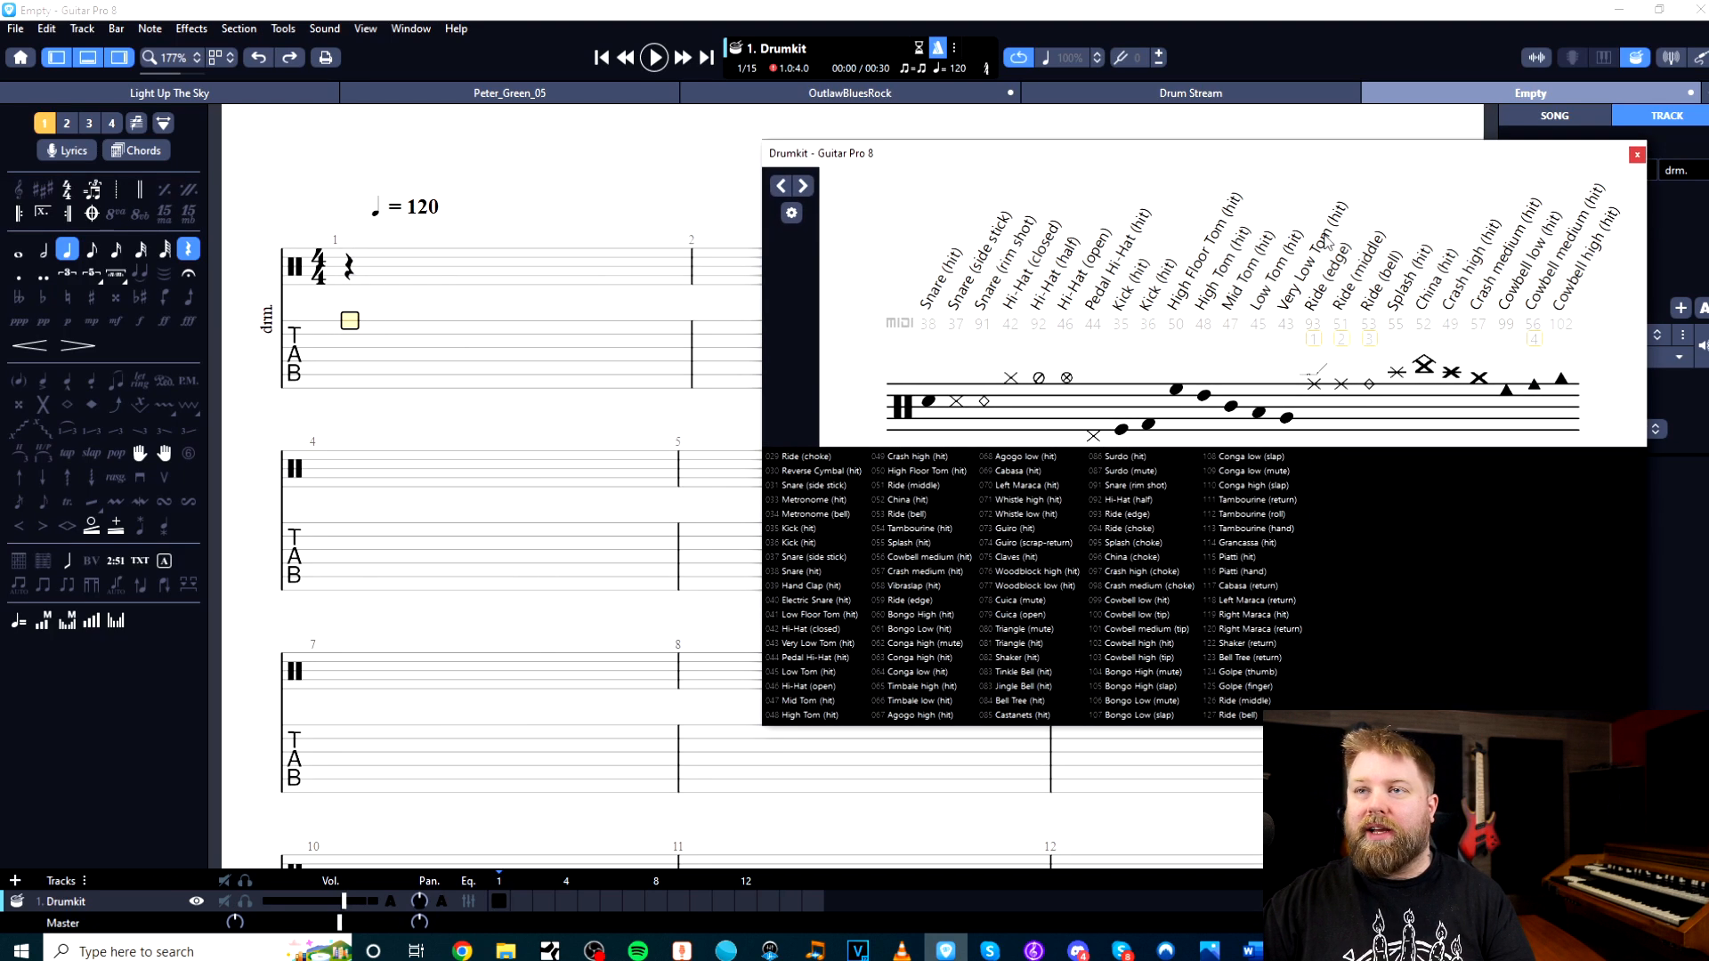
left_click(986, 408)
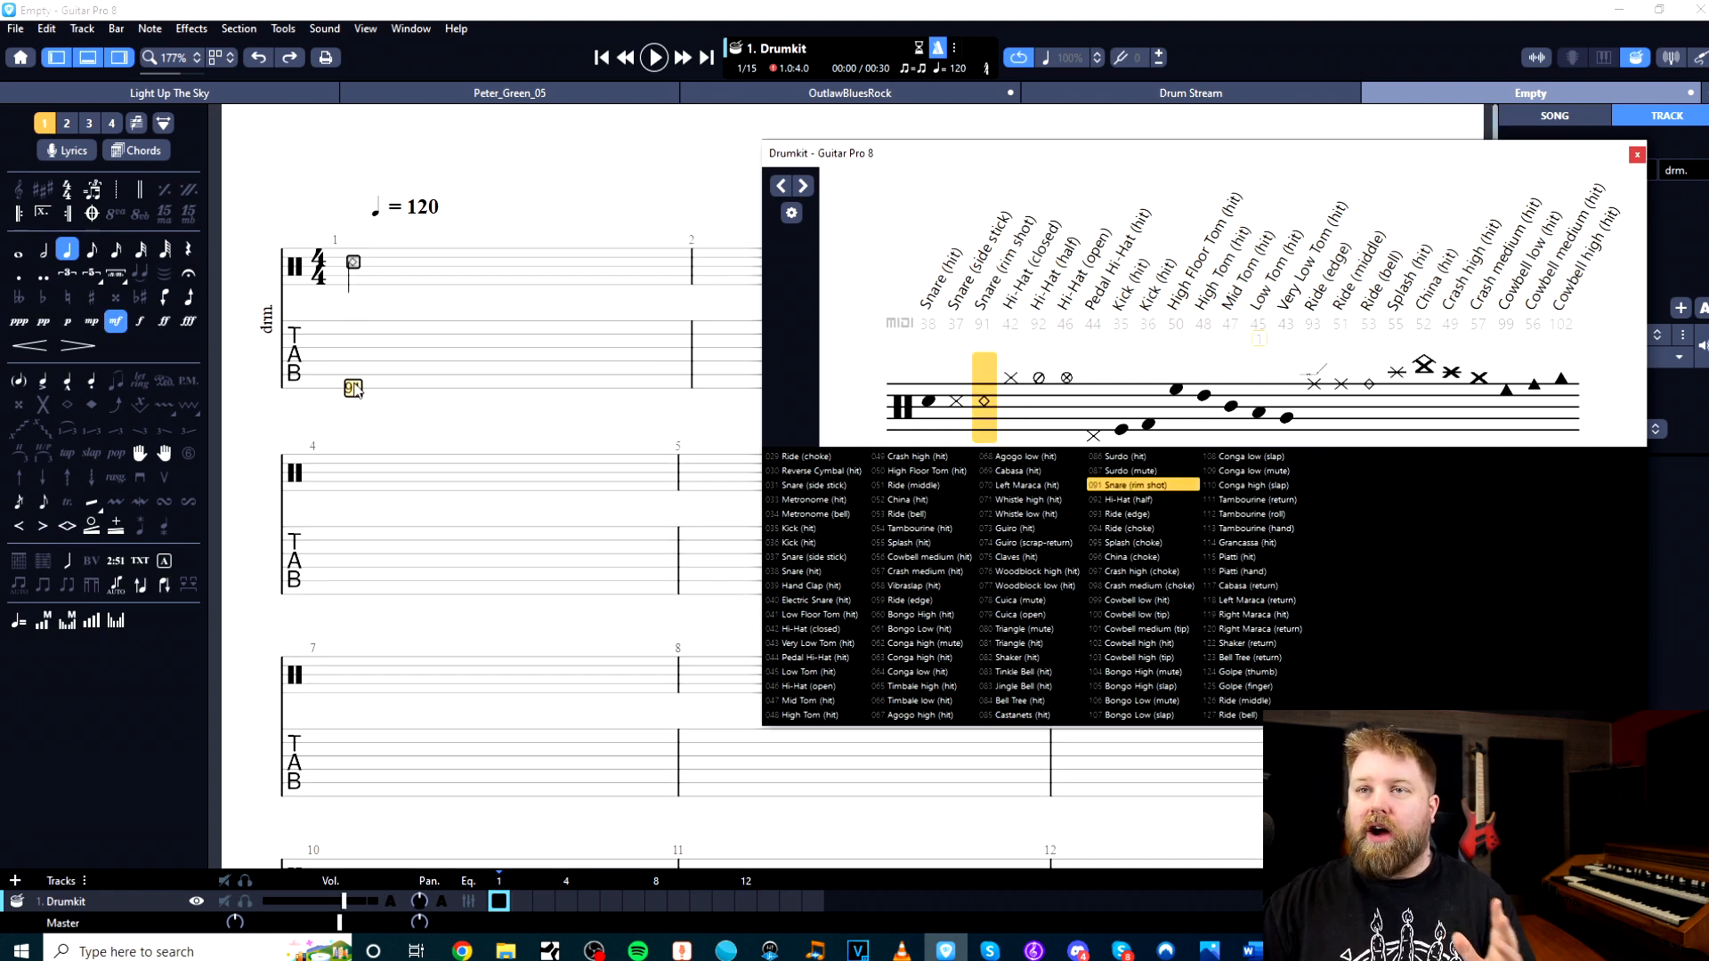
left_click_drag(1261, 160, 159, 202)
left_click(526, 202)
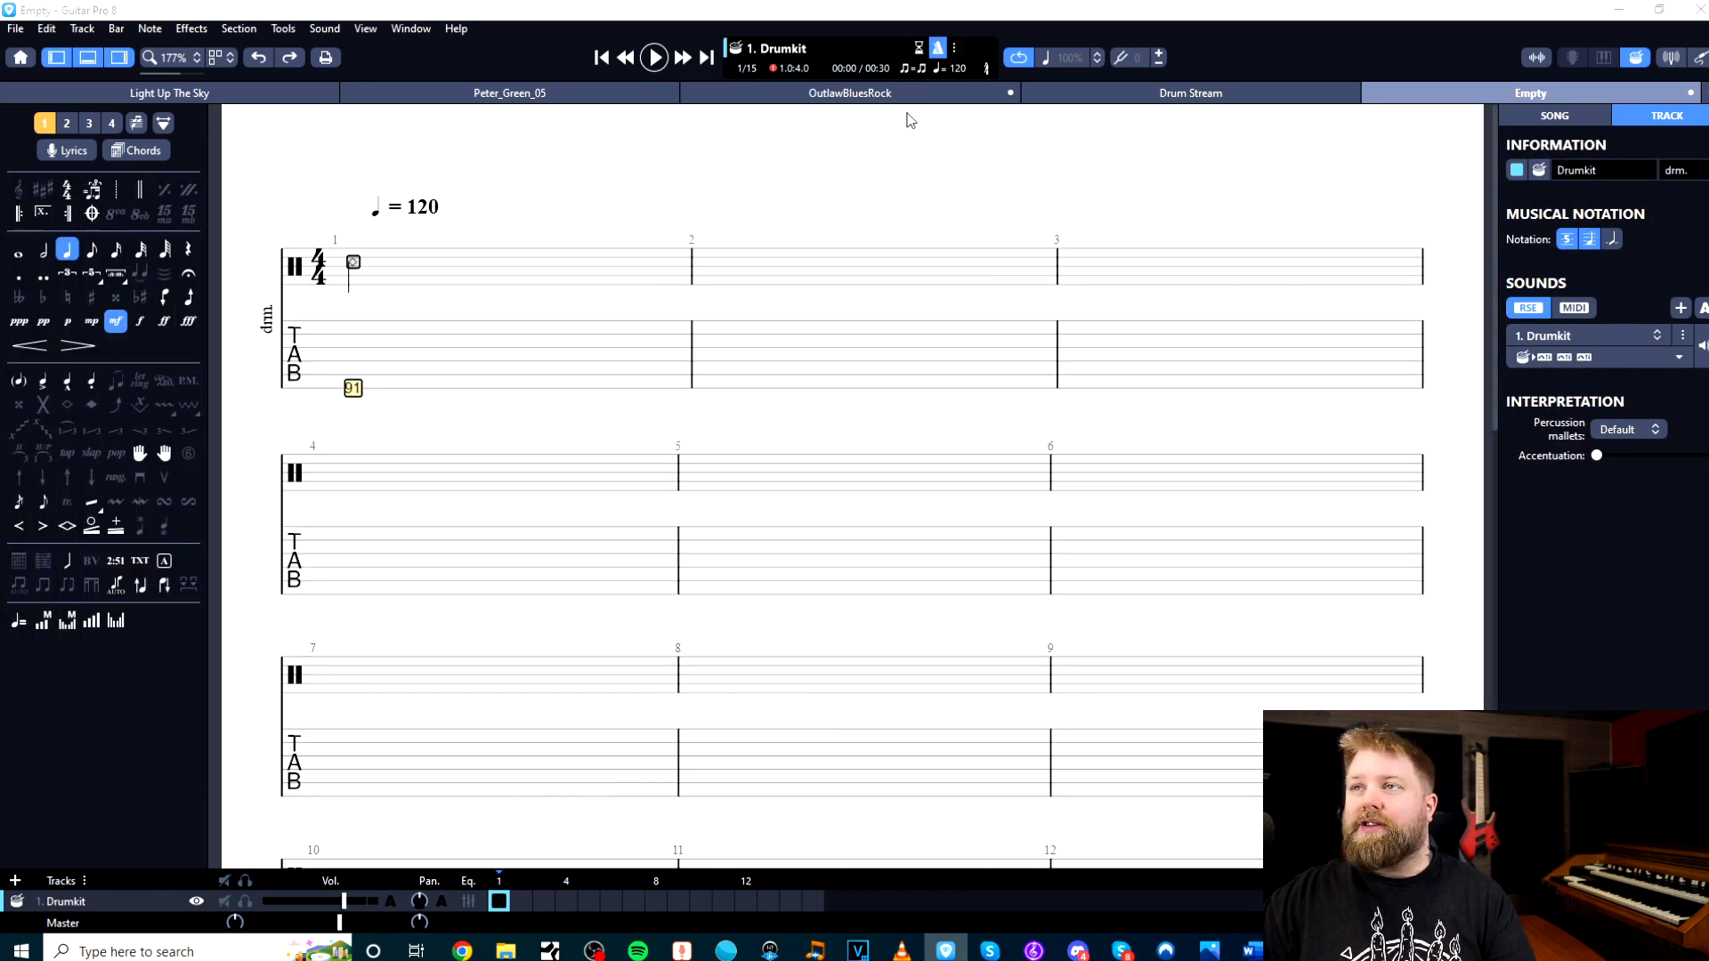
In the Drum Stream score, examine the Drumkit sound's available drum soundbanks and its per-element volume and pan settings
left_click(1190, 94)
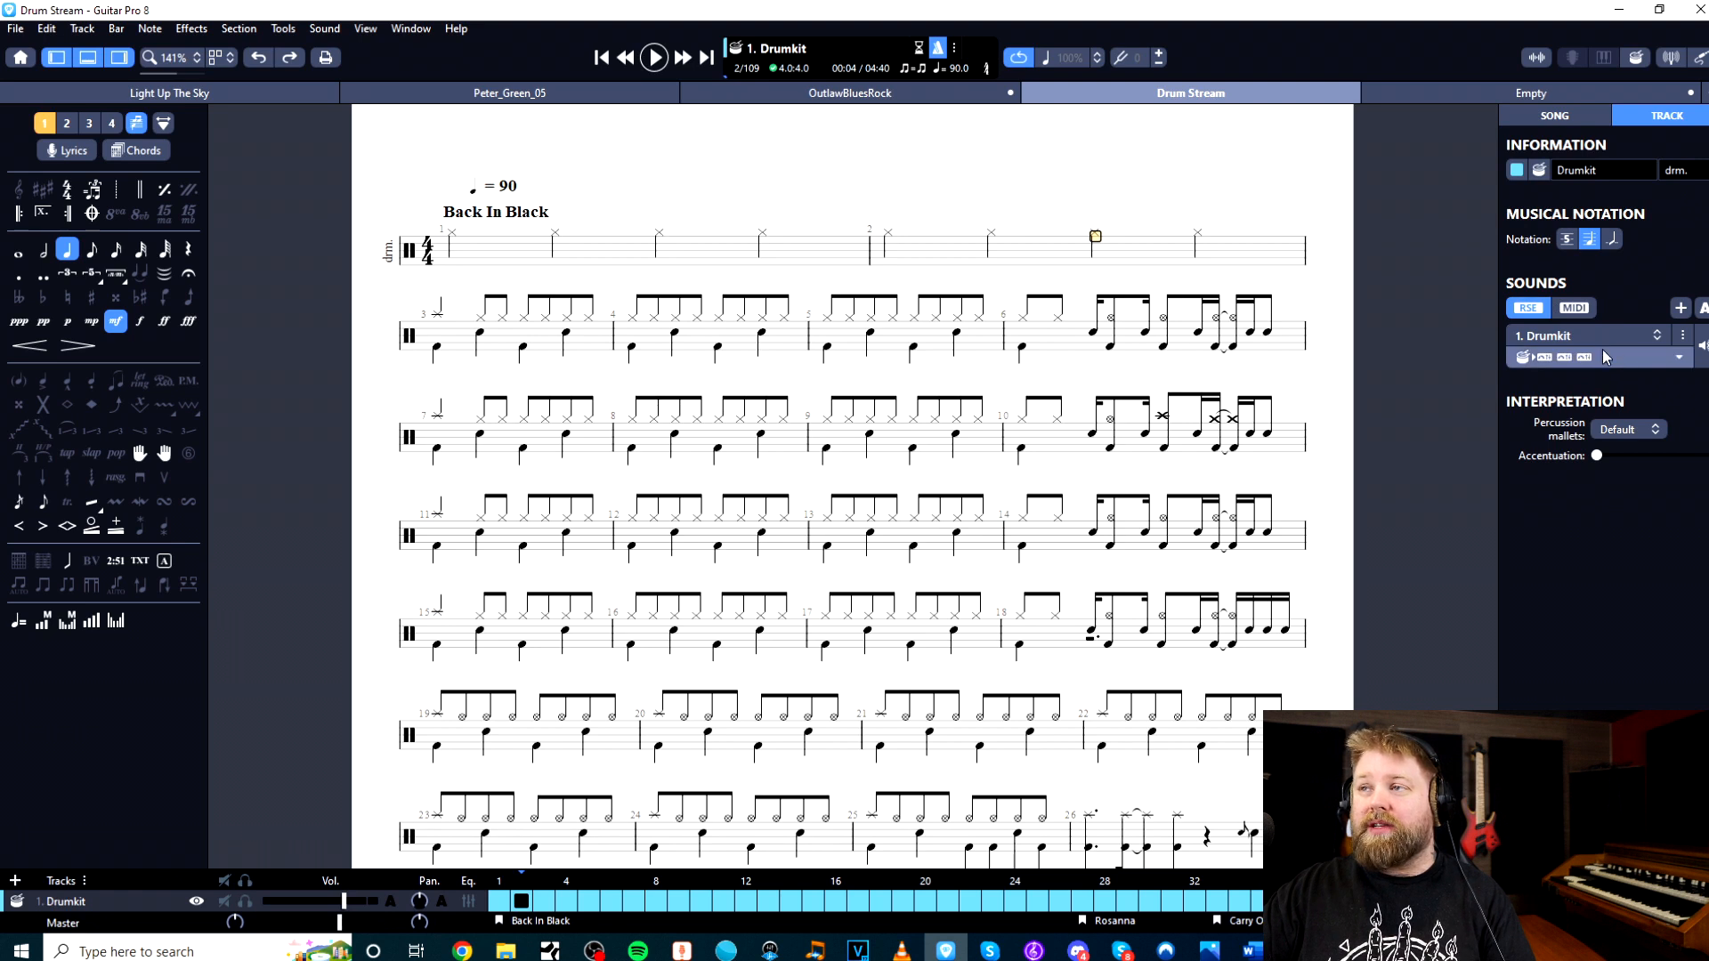
left_click(1550, 362)
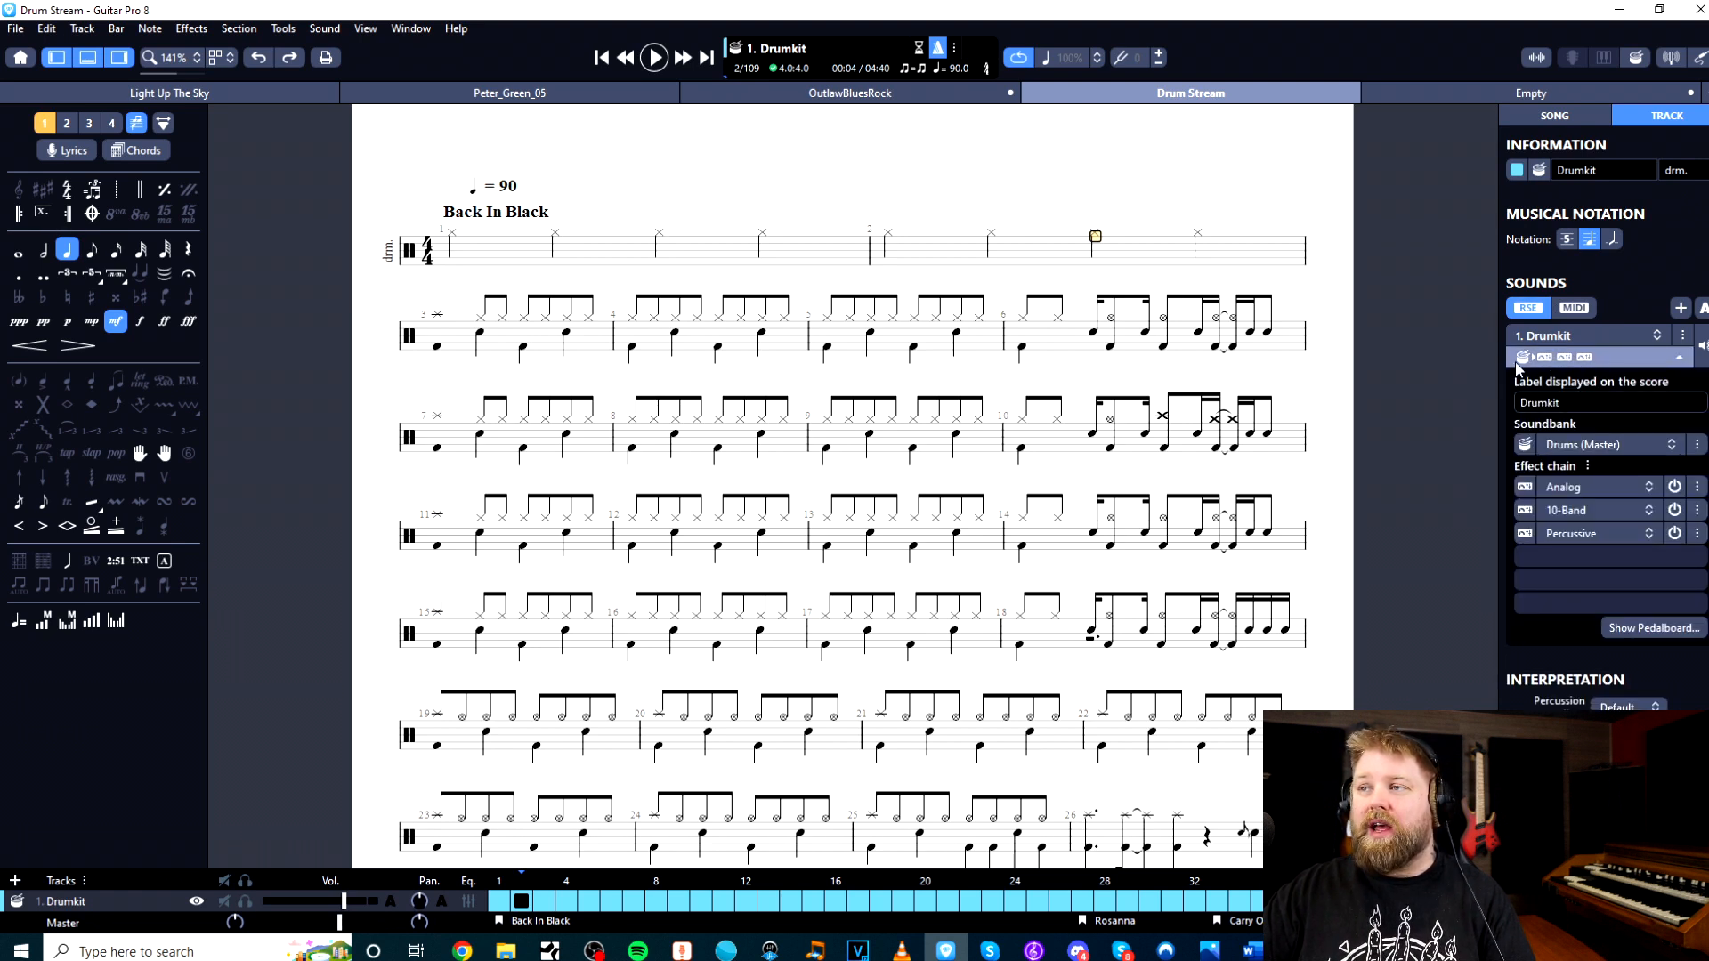
left_click(1671, 445)
mouse_move(1593, 790)
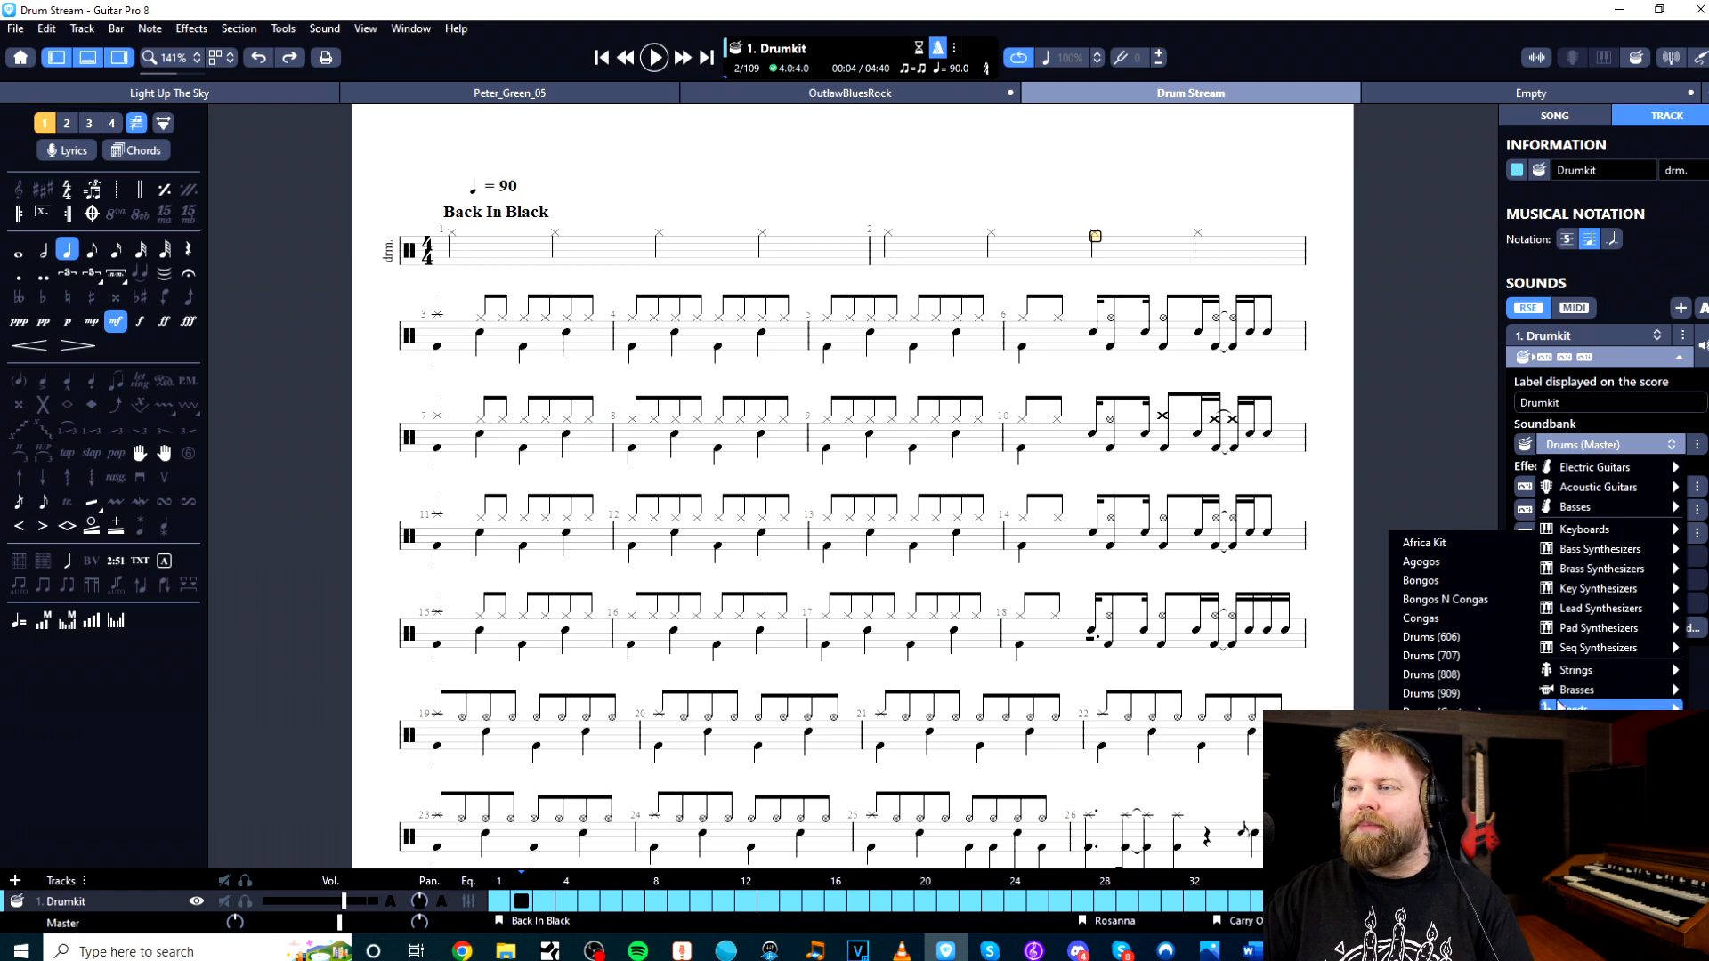
left_click(1386, 464)
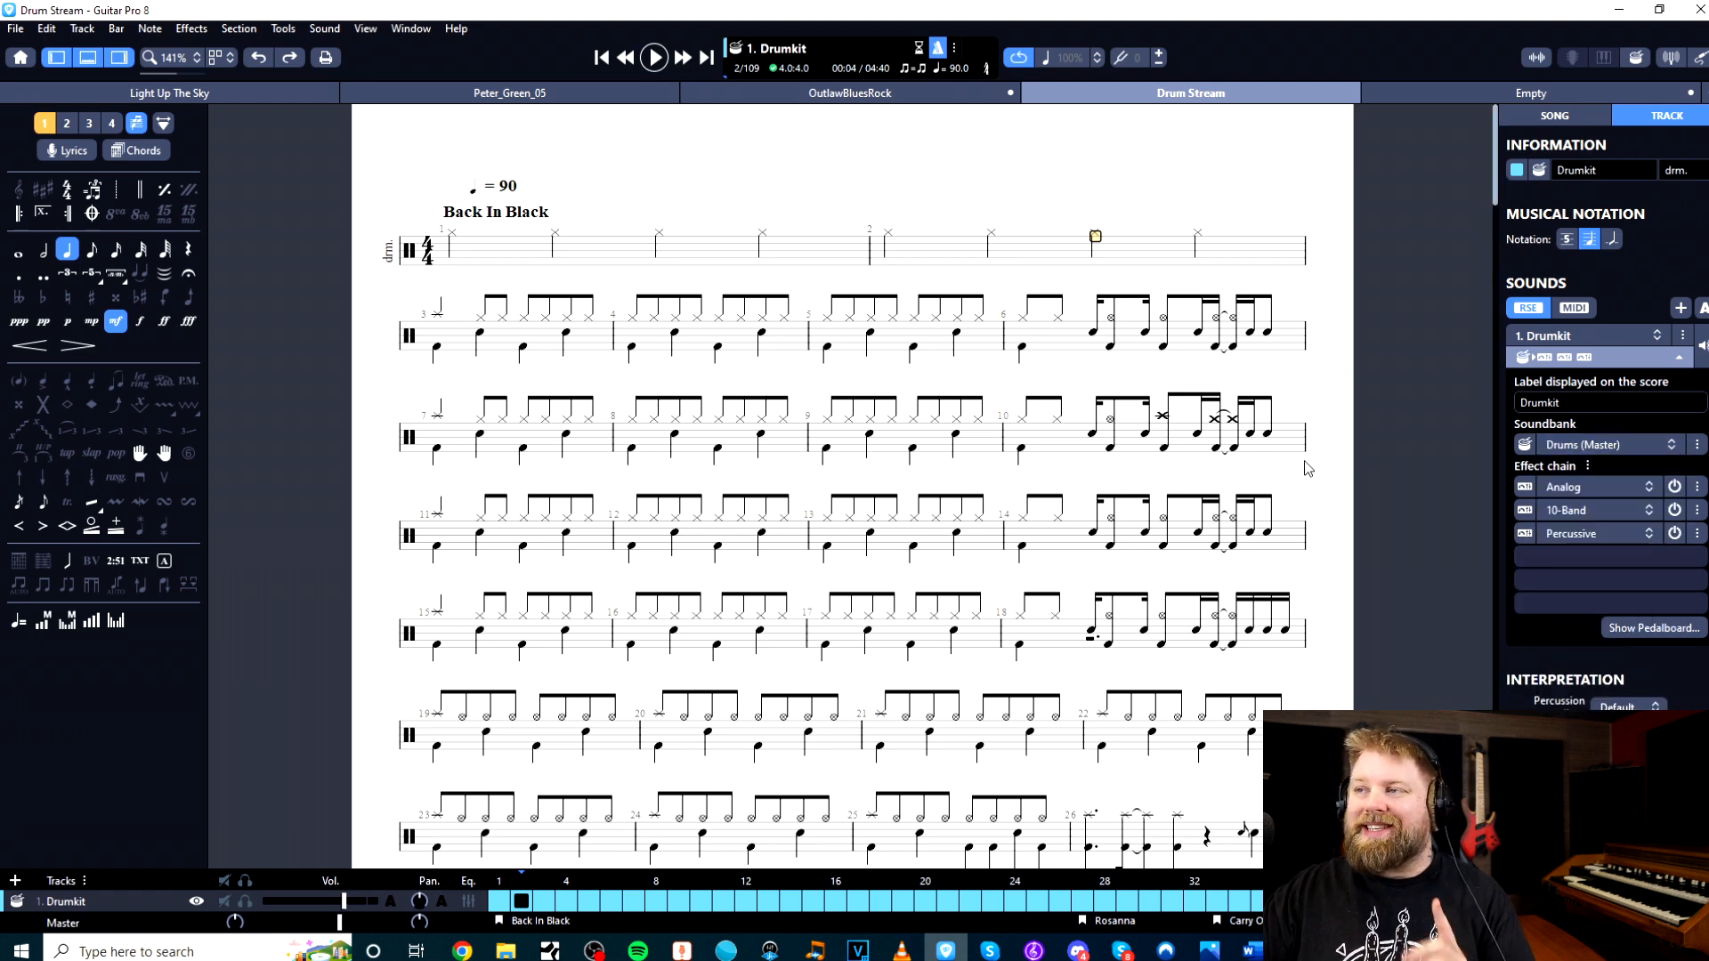
left_click(1524, 445)
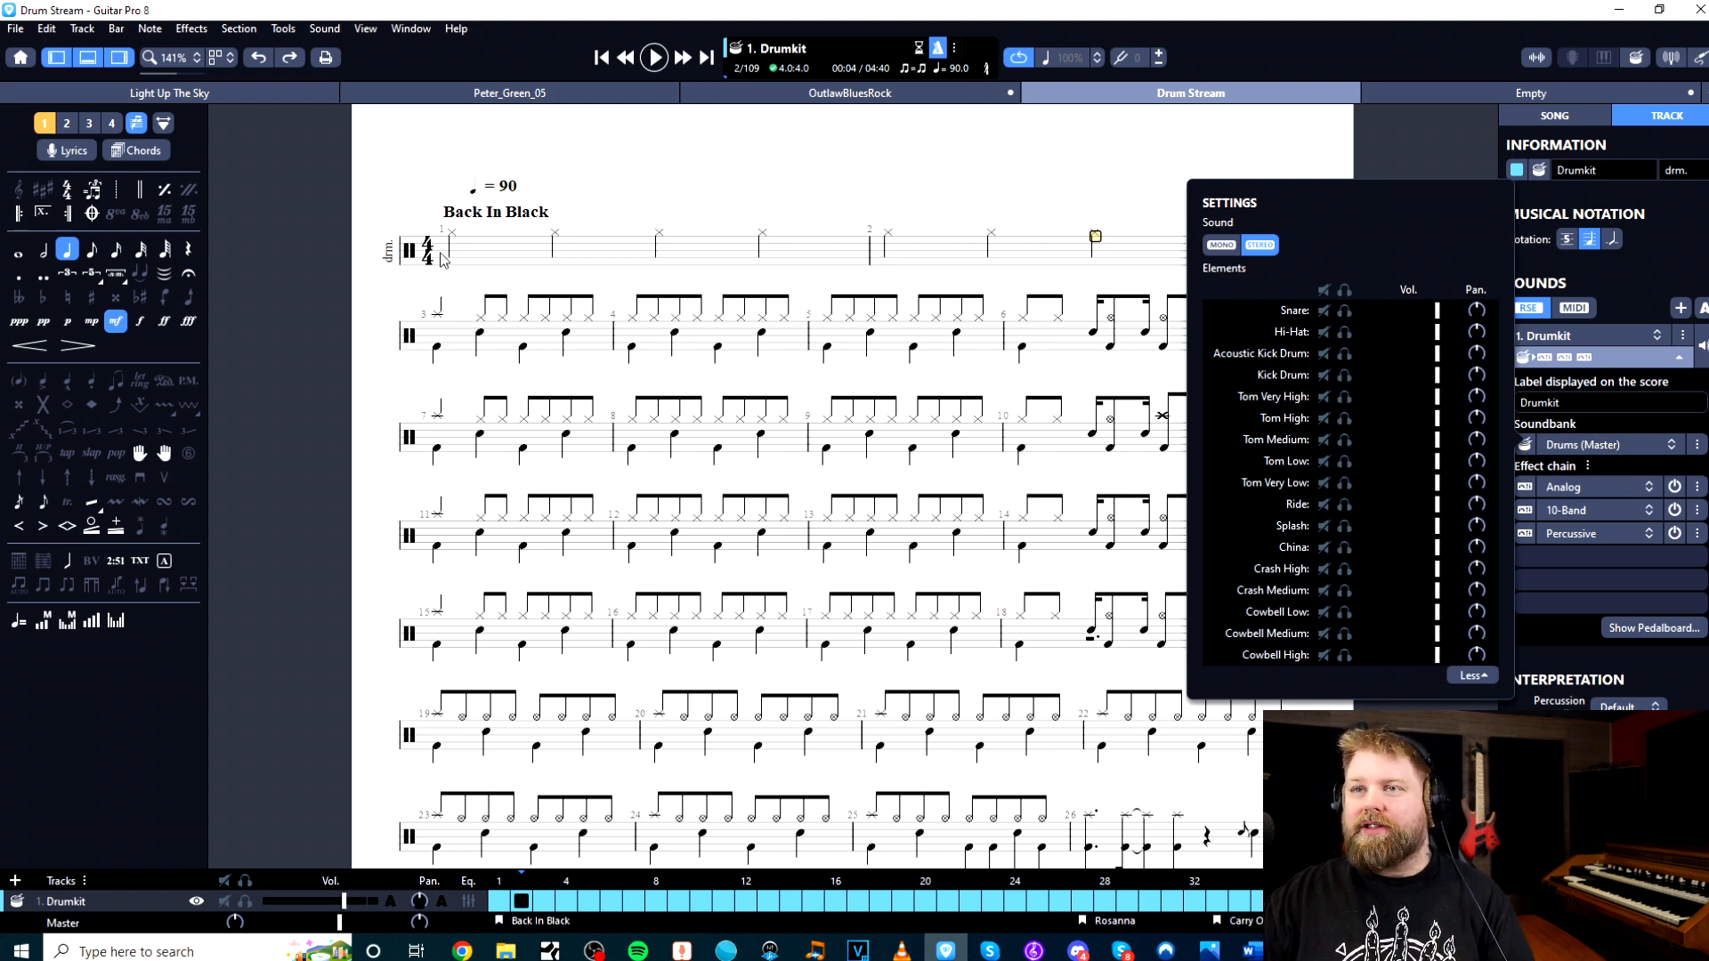
Select bars 78 and 79 in the Toxicity section of the Drum Stream score and play them
scroll(556, 431, "down", 5)
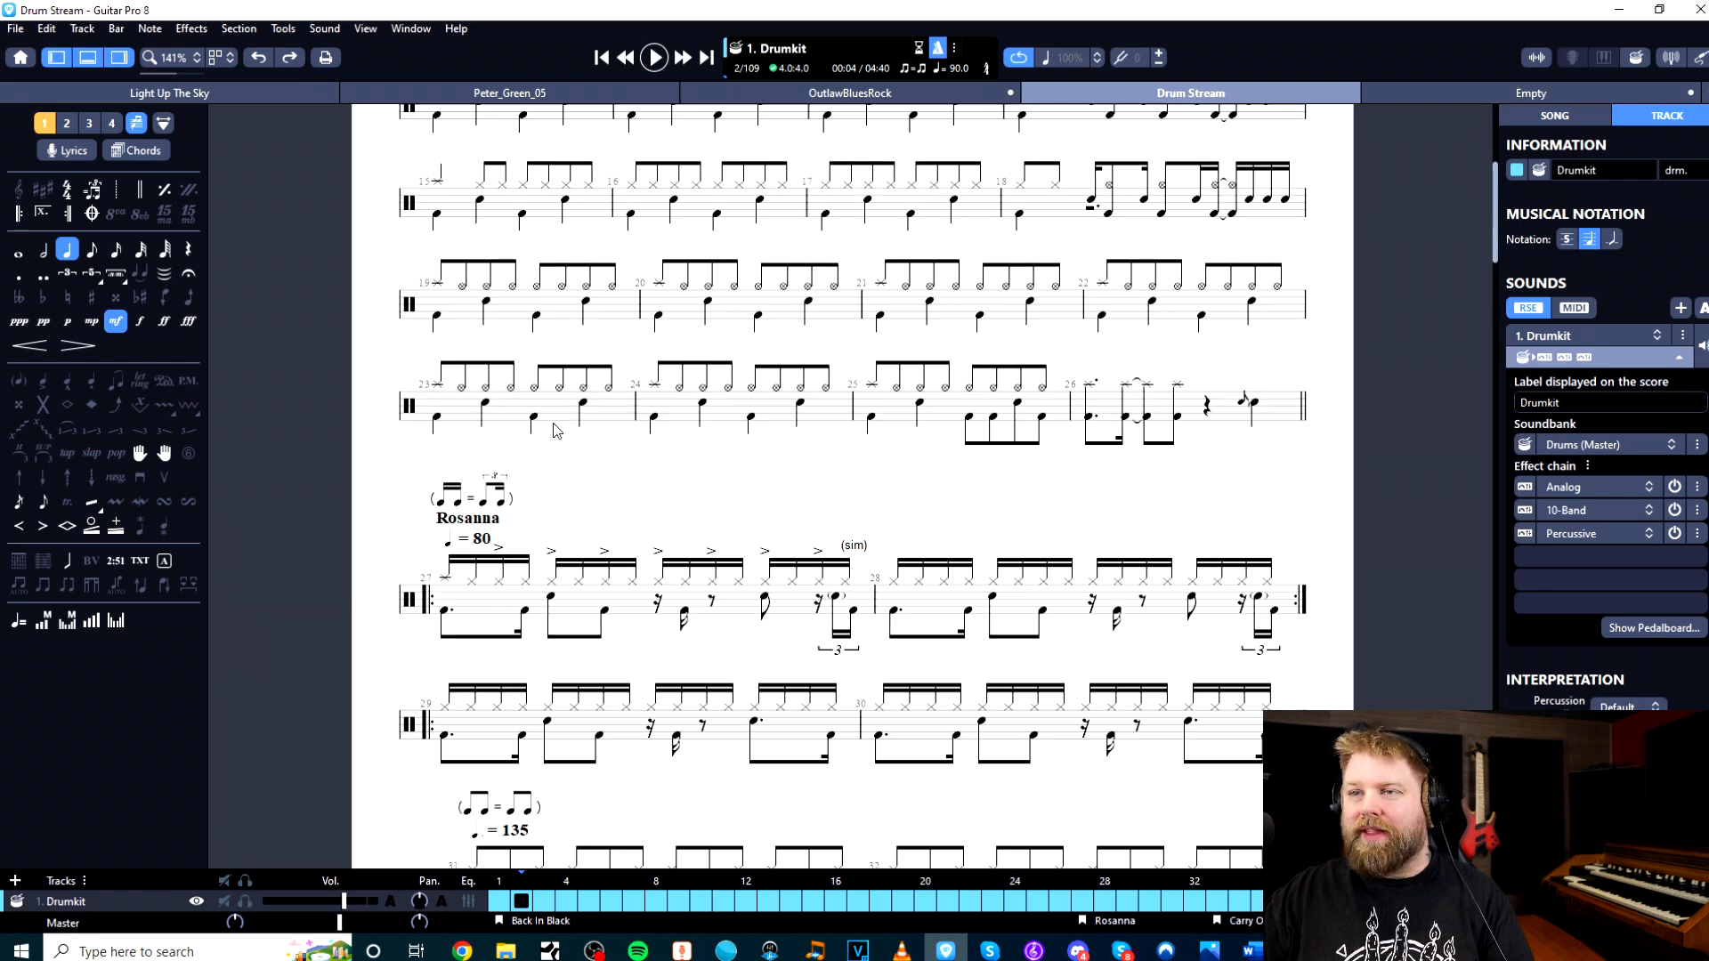
scroll(556, 431, "down", 8)
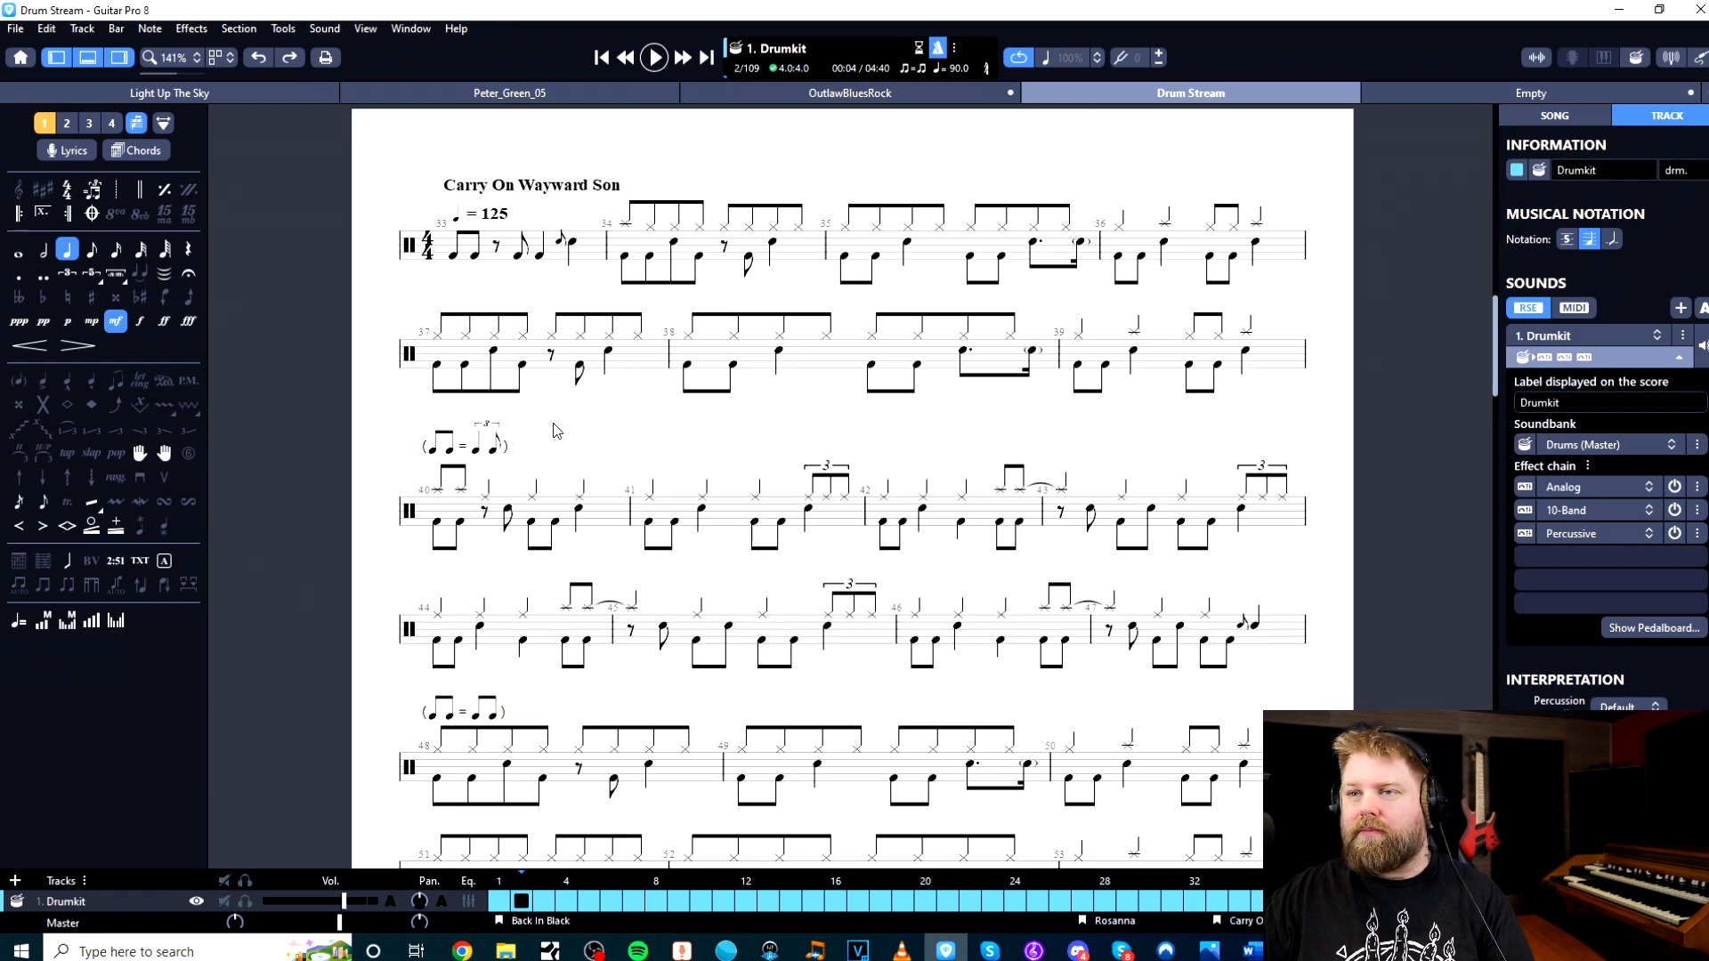
scroll(557, 430, "down", 5)
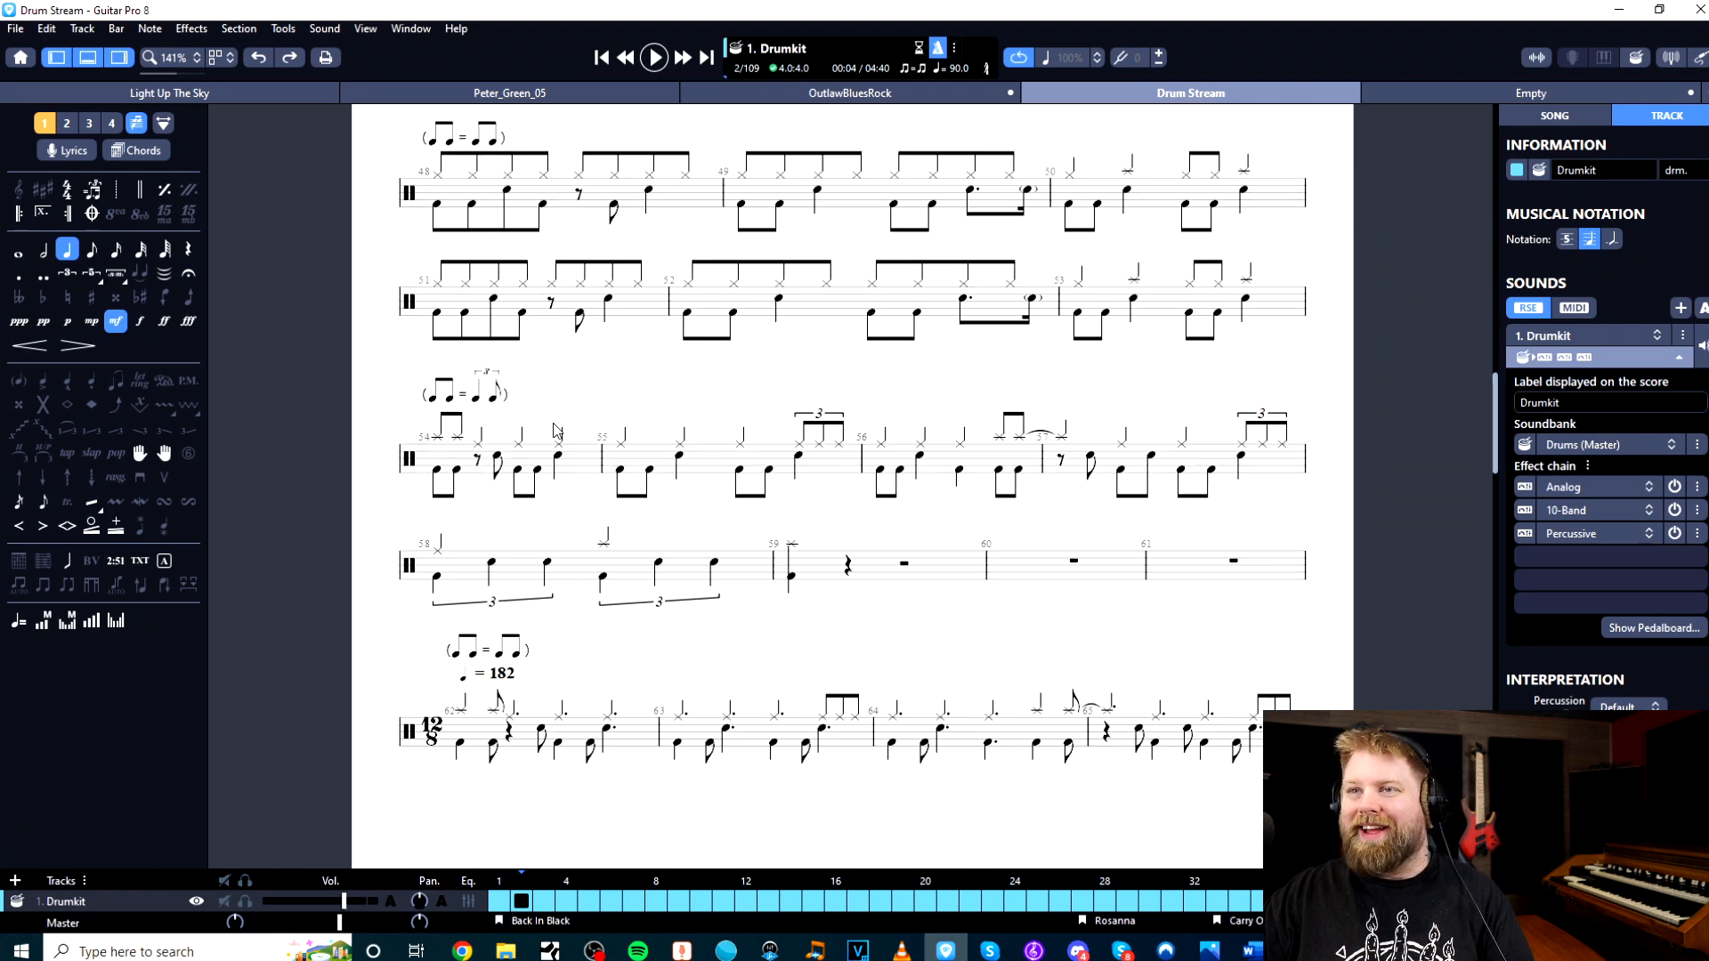
scroll(556, 430, "down", 7)
scroll(556, 431, "down", 10)
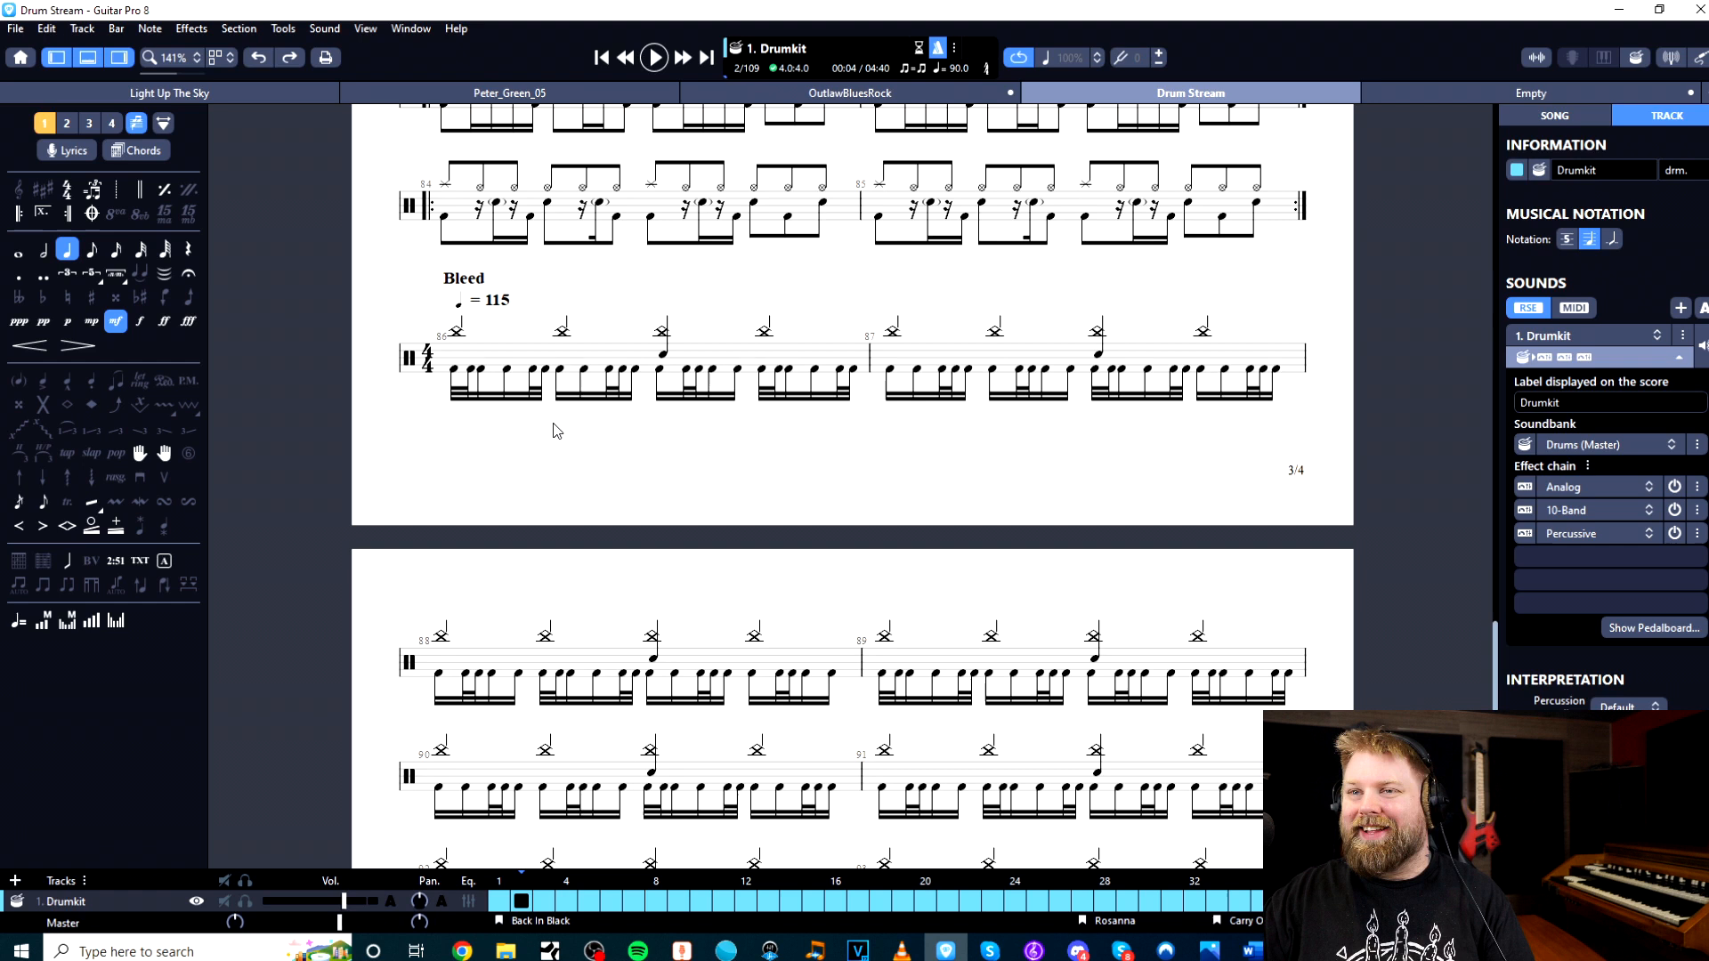
scroll(557, 431, "up", 5)
scroll(556, 431, "up", 2)
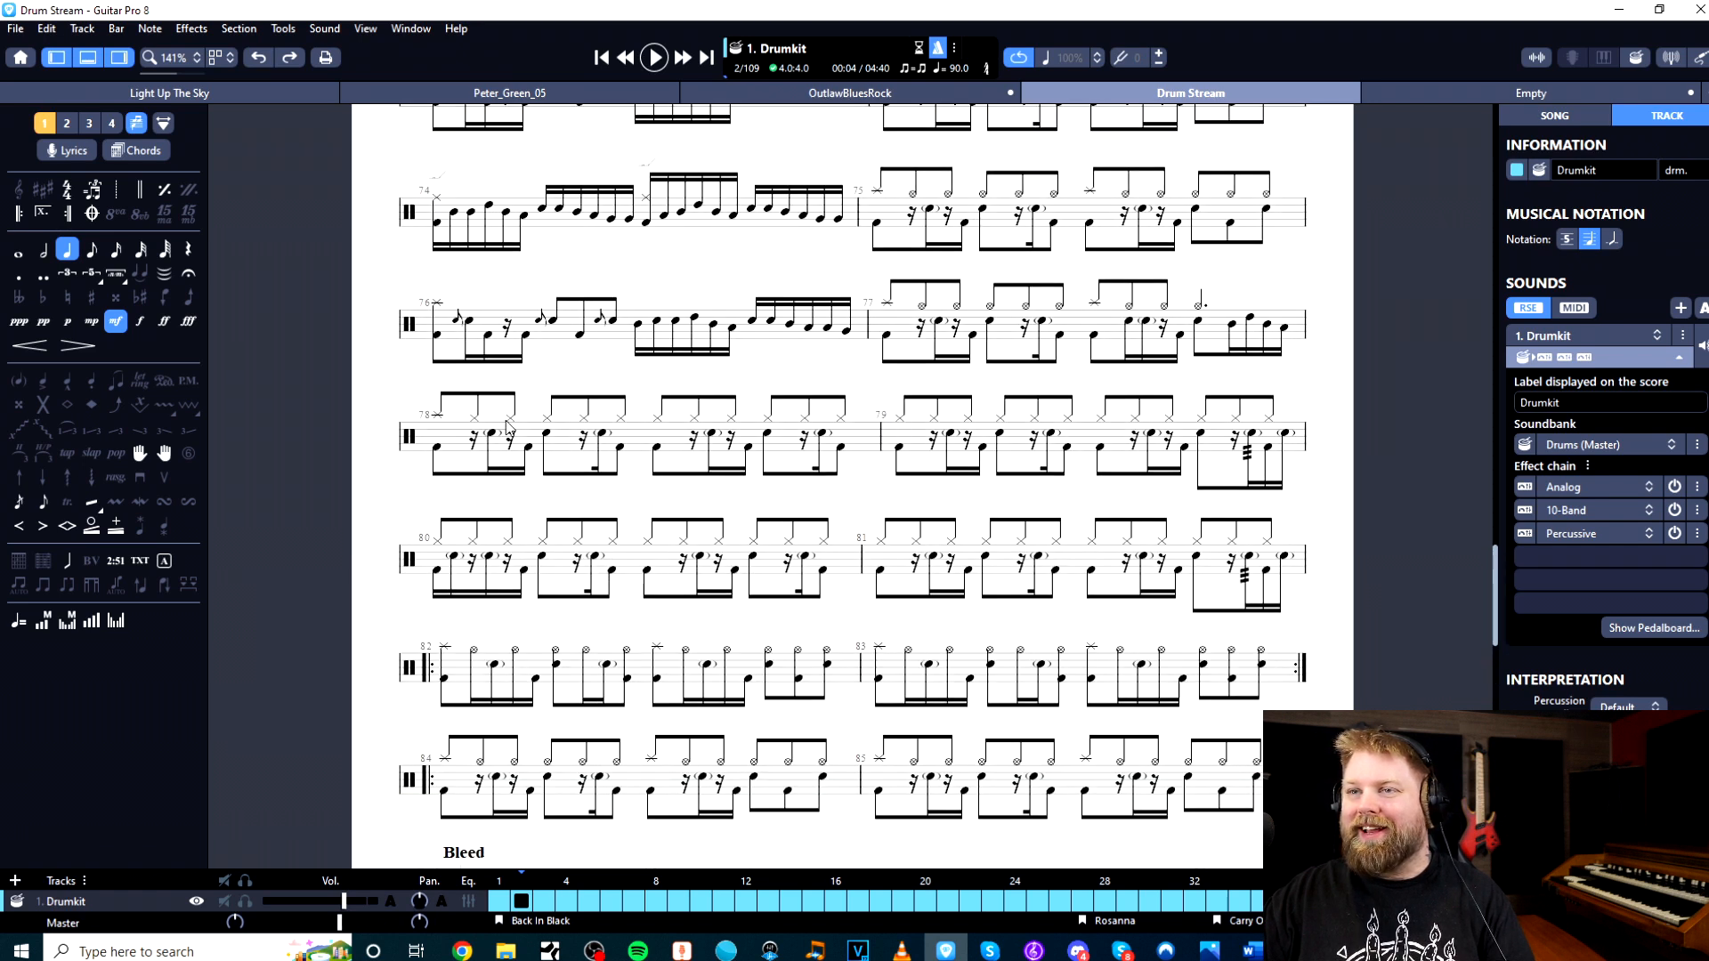
left_click(445, 434)
left_click_drag(447, 435, 1301, 438)
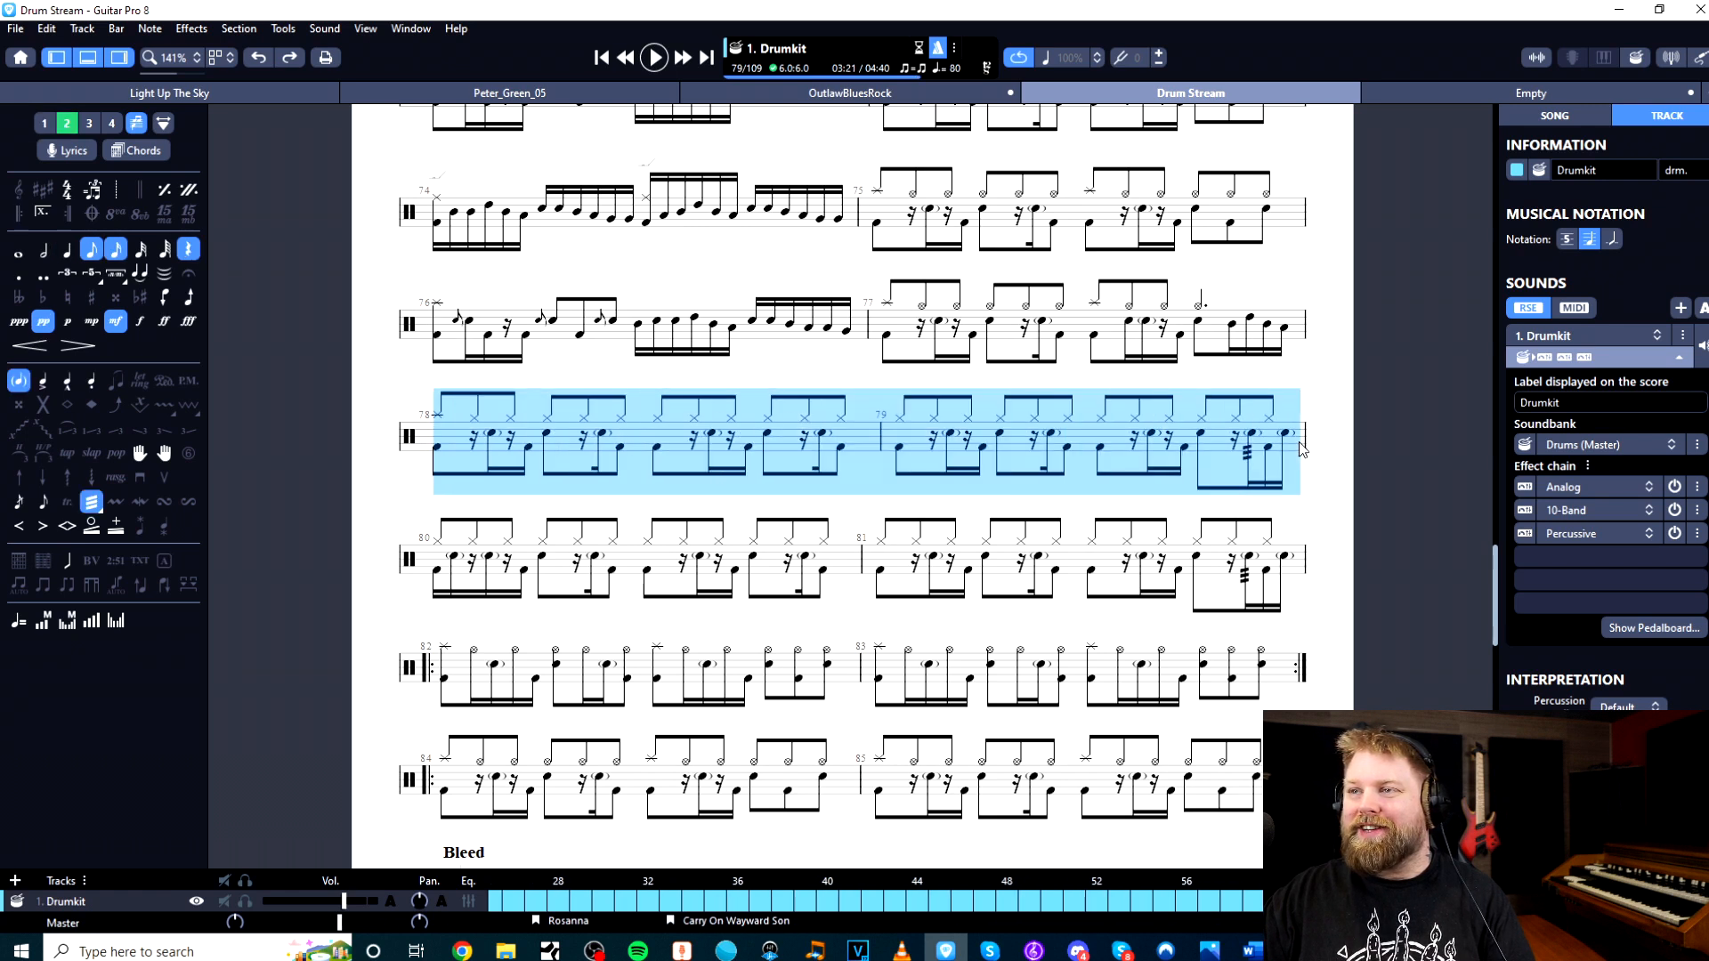
key("space")
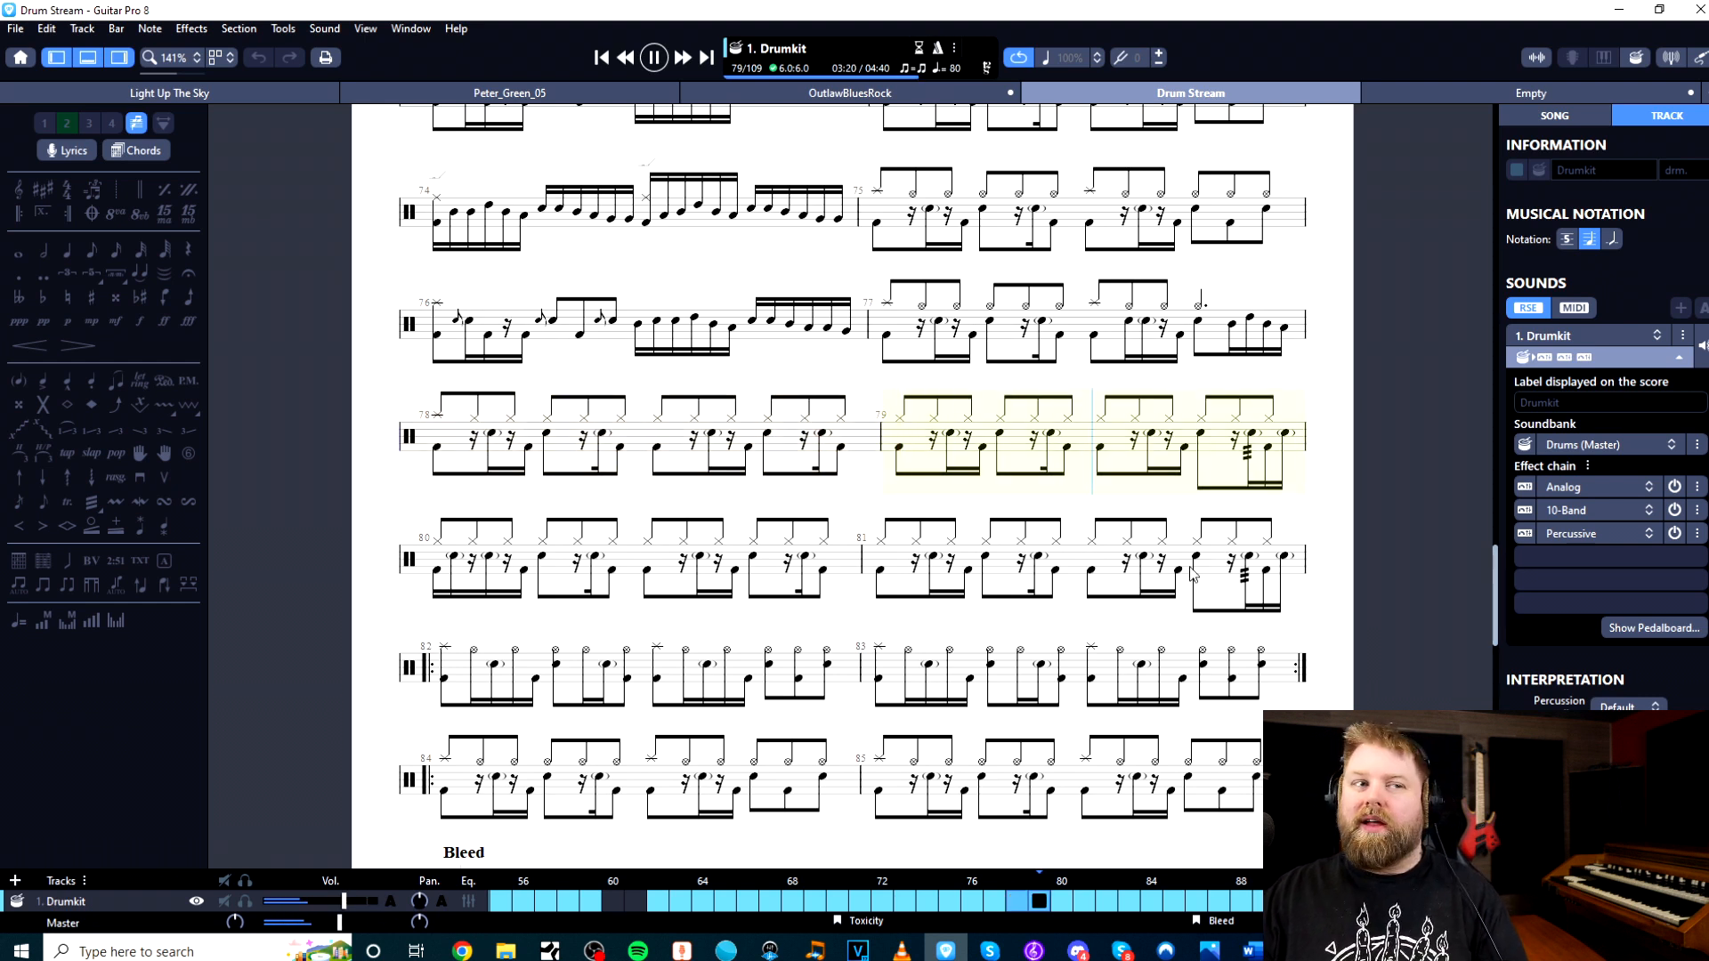
Lower the Kick Drum volume in the Drums (Master) soundbank settings during playback
left_click(1524, 444)
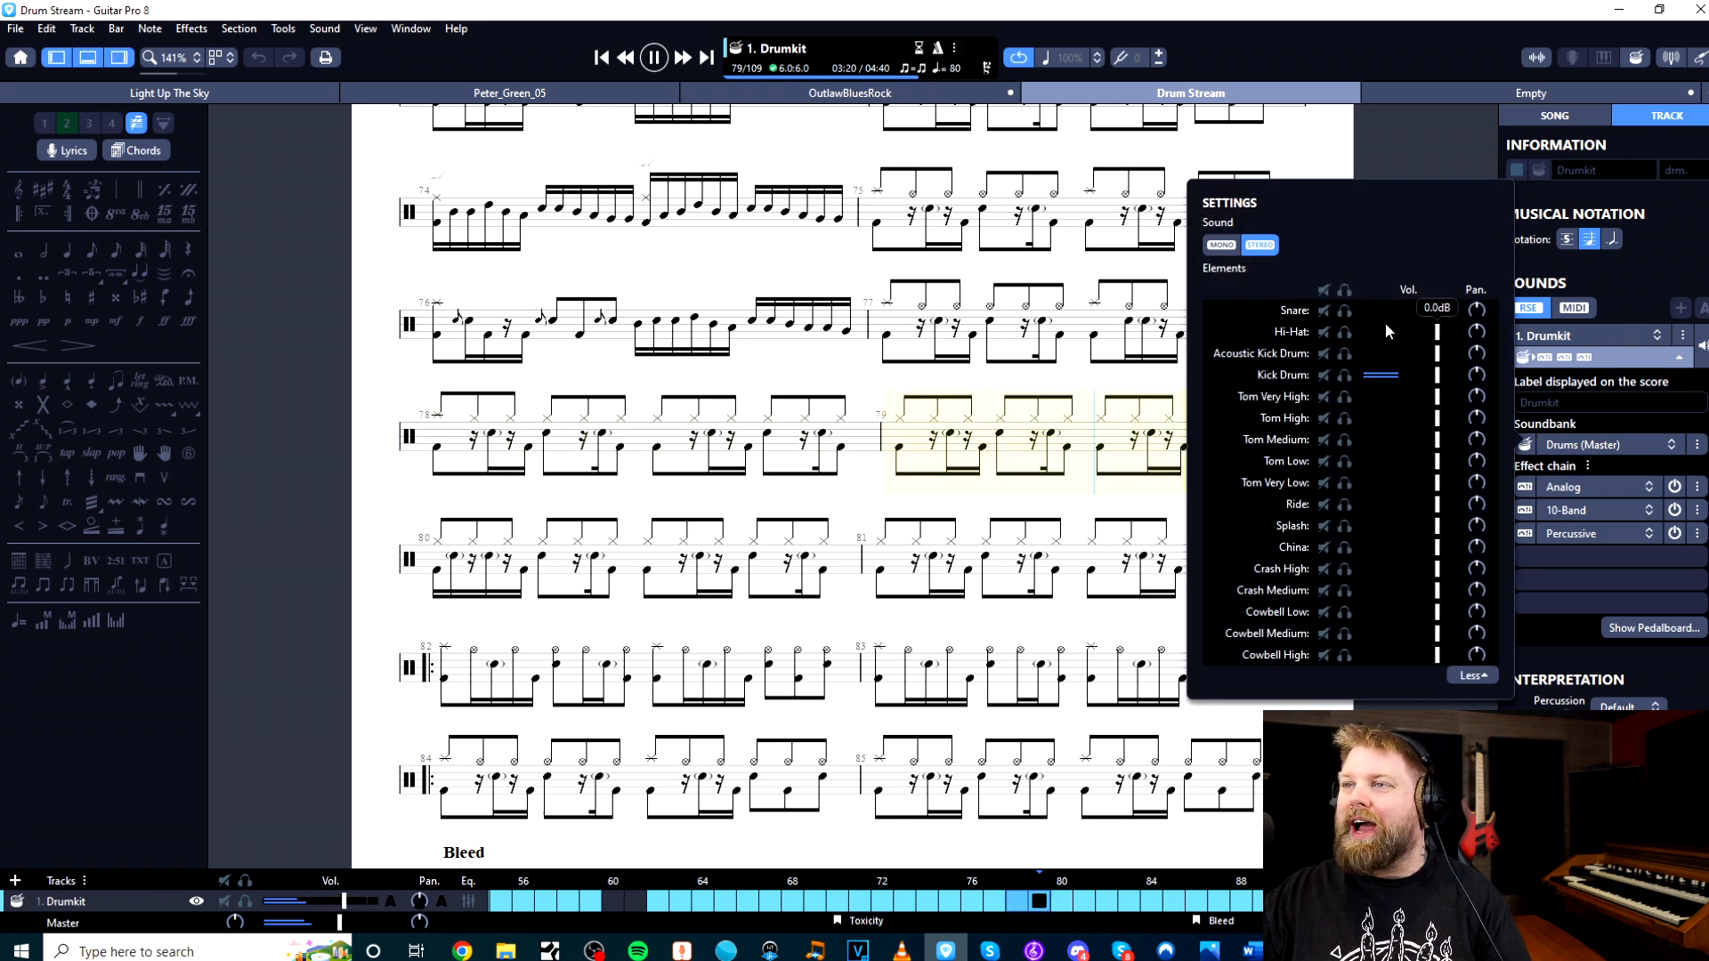
mouse_move(1440, 380)
left_mouse_down()
mouse_move(1380, 377)
mouse_move(1418, 379)
left_mouse_up()
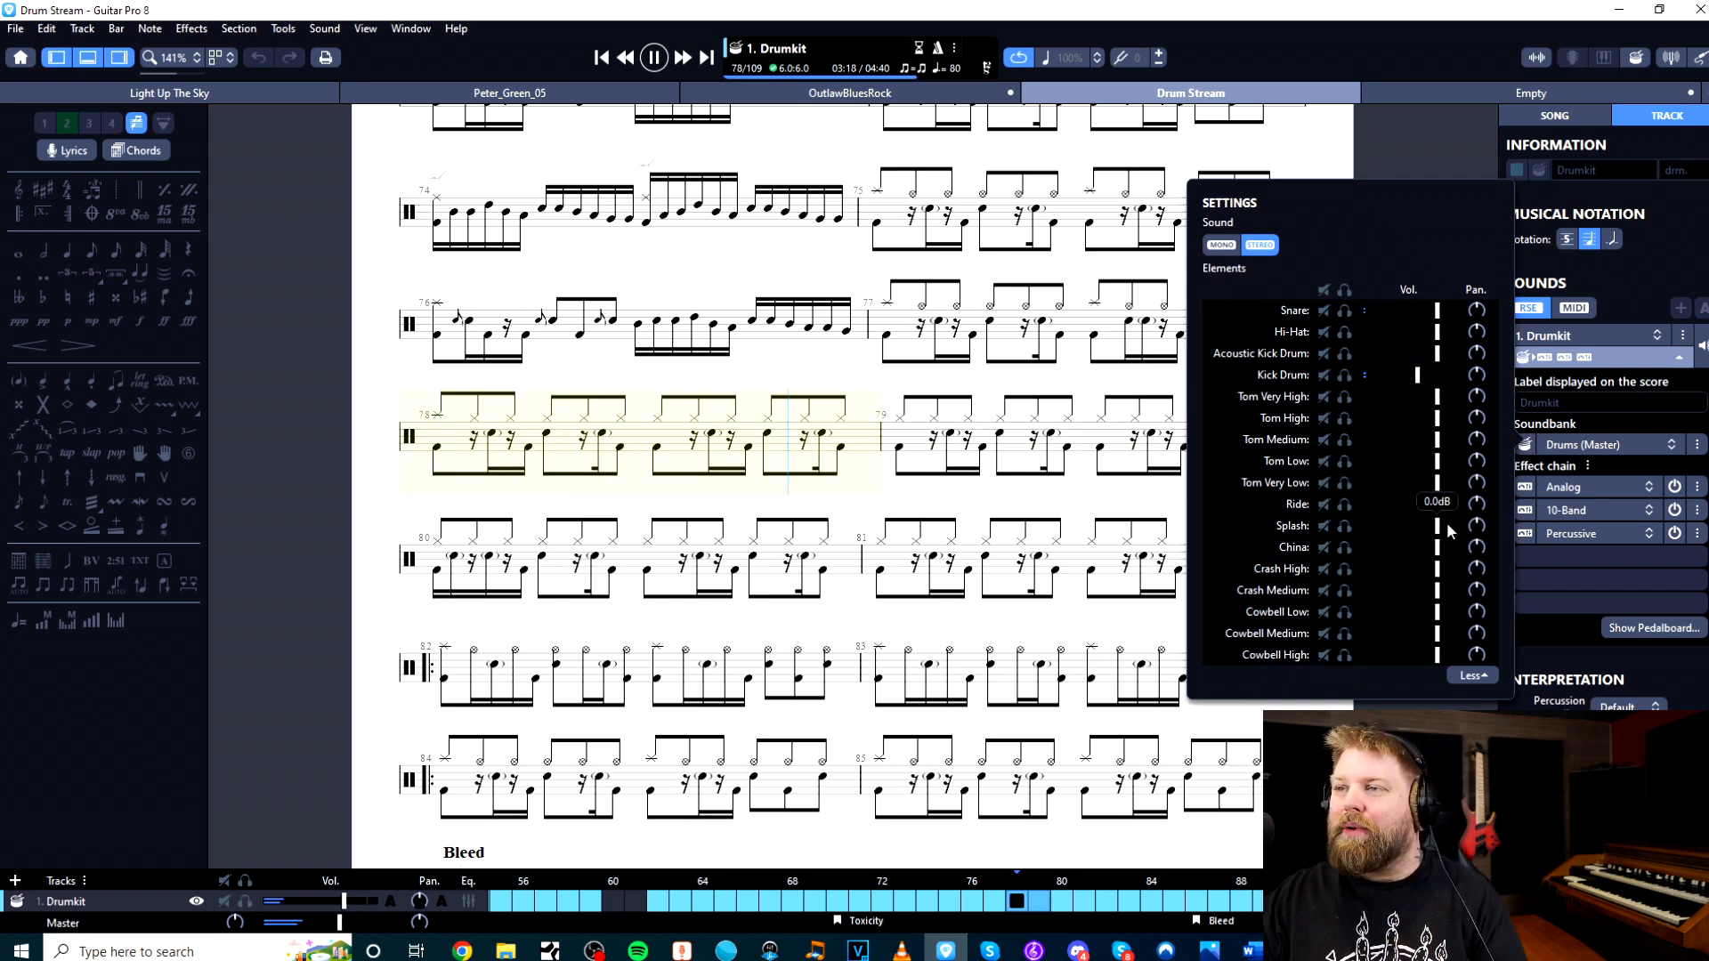
Stop playback, return to the Back In Black section, and select and play bar 10
left_click(960, 526)
scroll(961, 525, "down", 1)
key("space")
scroll(960, 516, "down", 4)
scroll(960, 523, "down", 20)
scroll(947, 447, "down", 2)
scroll(948, 447, "up", 2)
left_click_drag(1019, 345, 1285, 354)
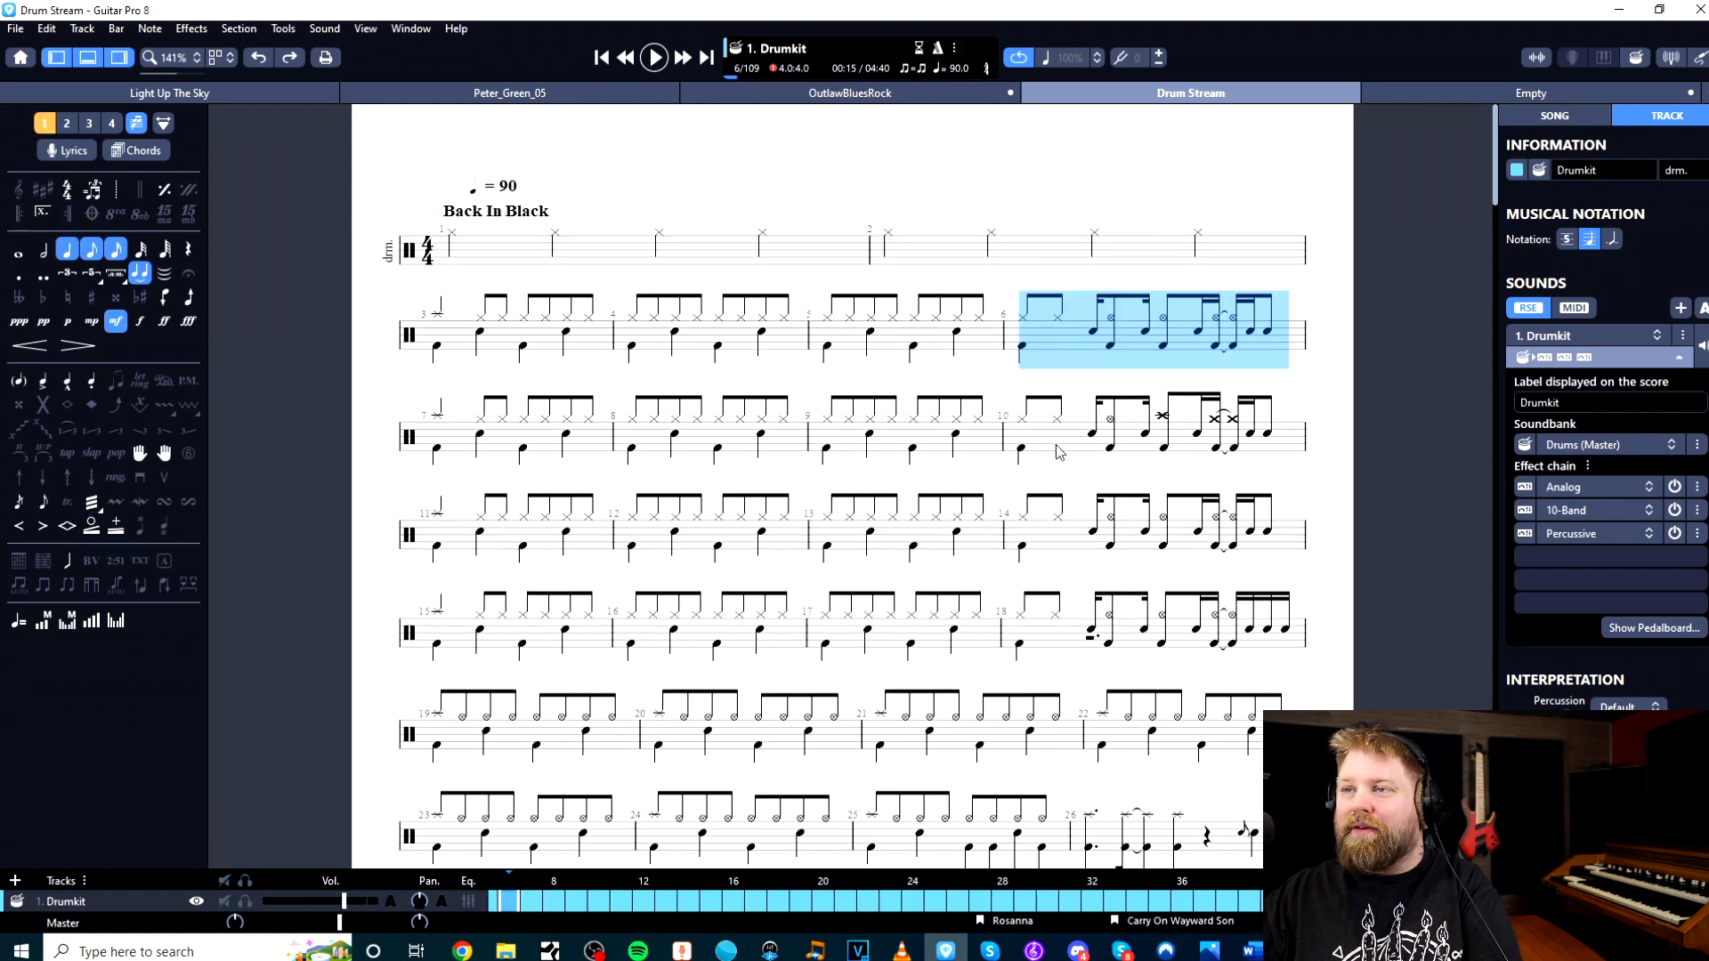
left_click_drag(1033, 449, 1290, 450)
key("space")
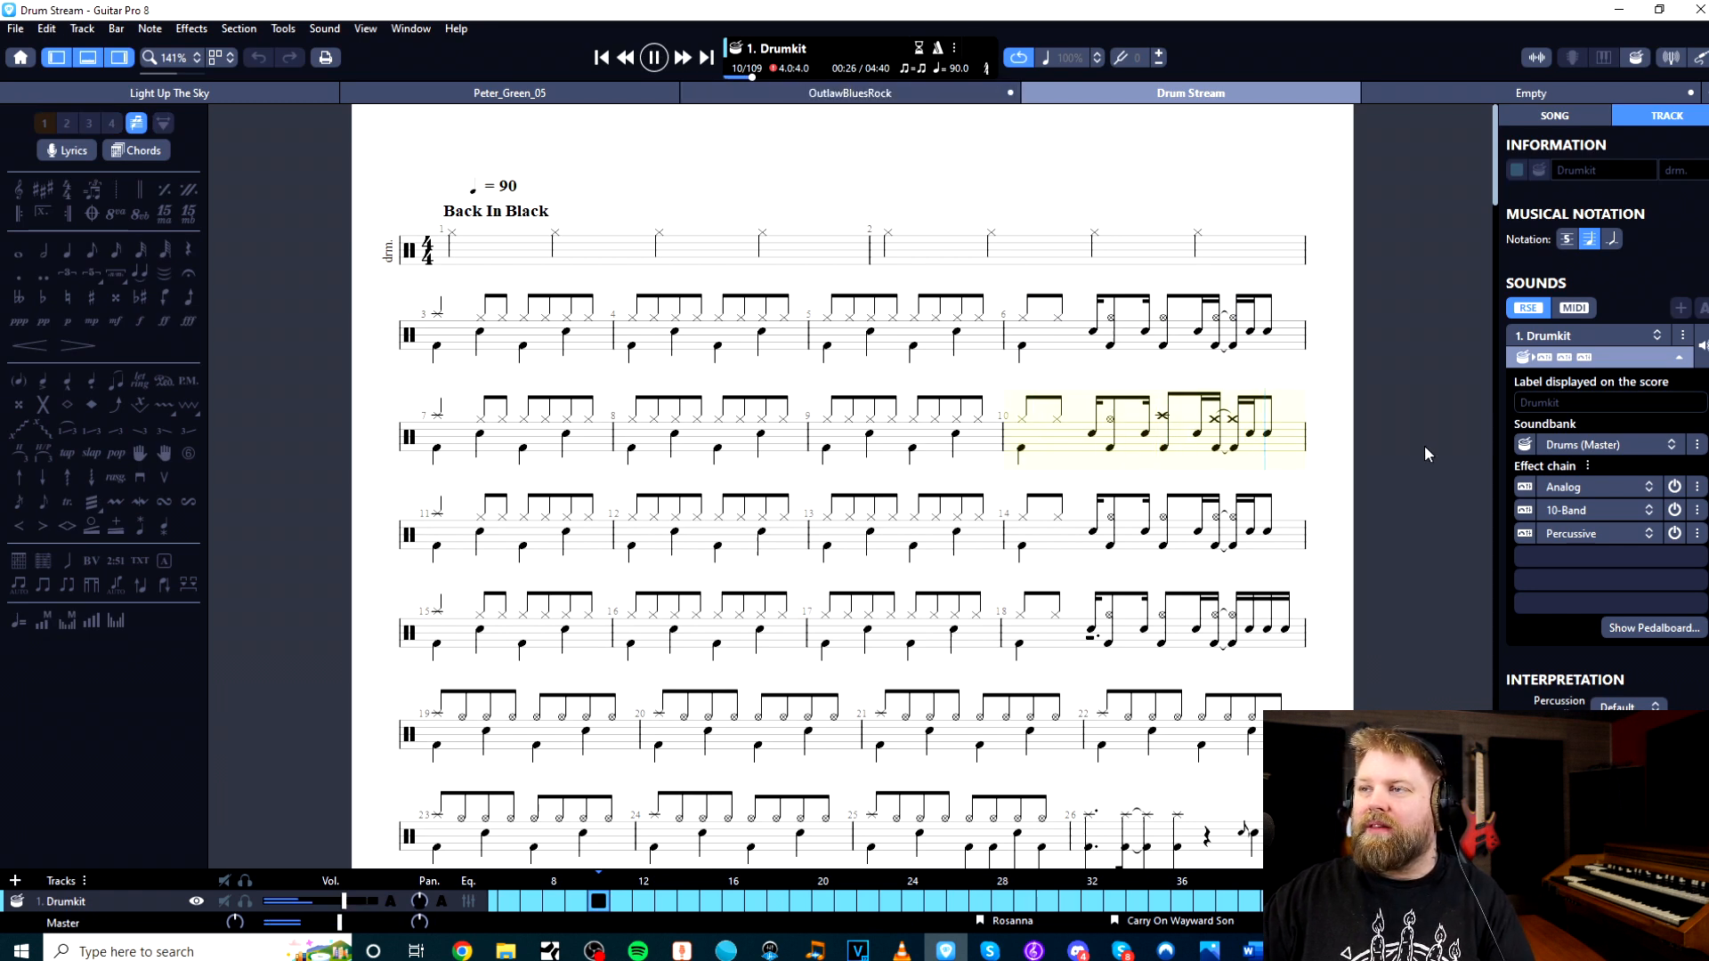
In the Drums (Master) settings, pan Crash High left and Crash Medium to 78R, and raise both crash volumes slightly
left_click(1522, 446)
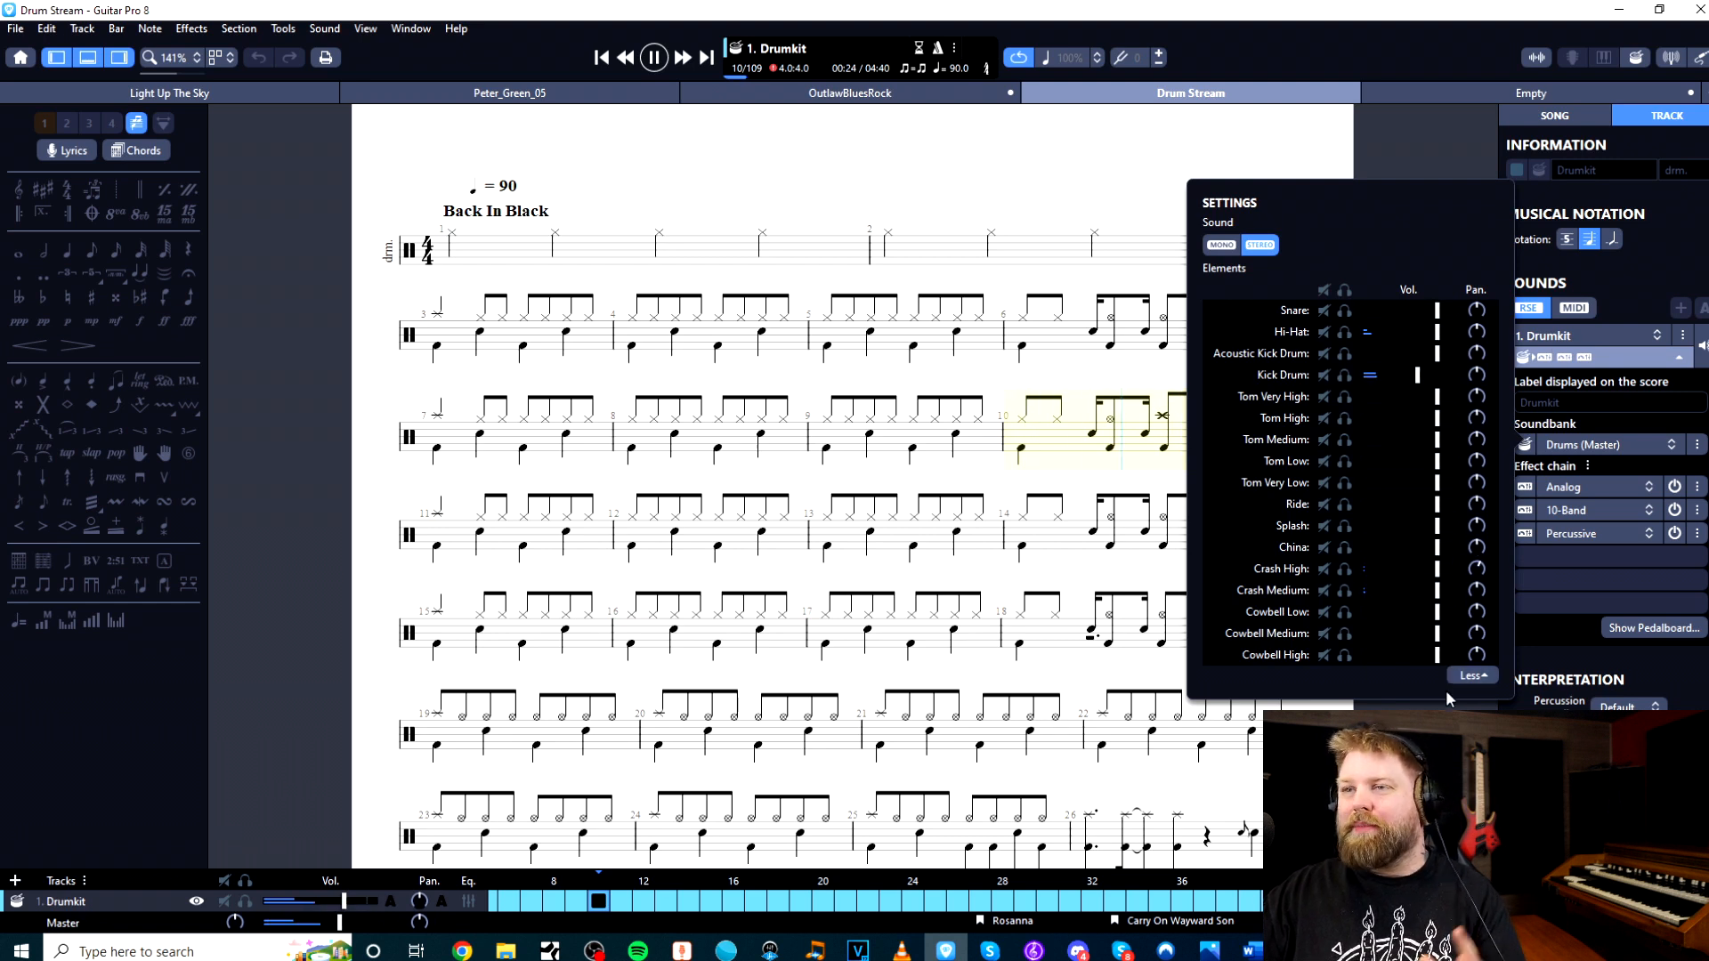
mouse_move(1478, 574)
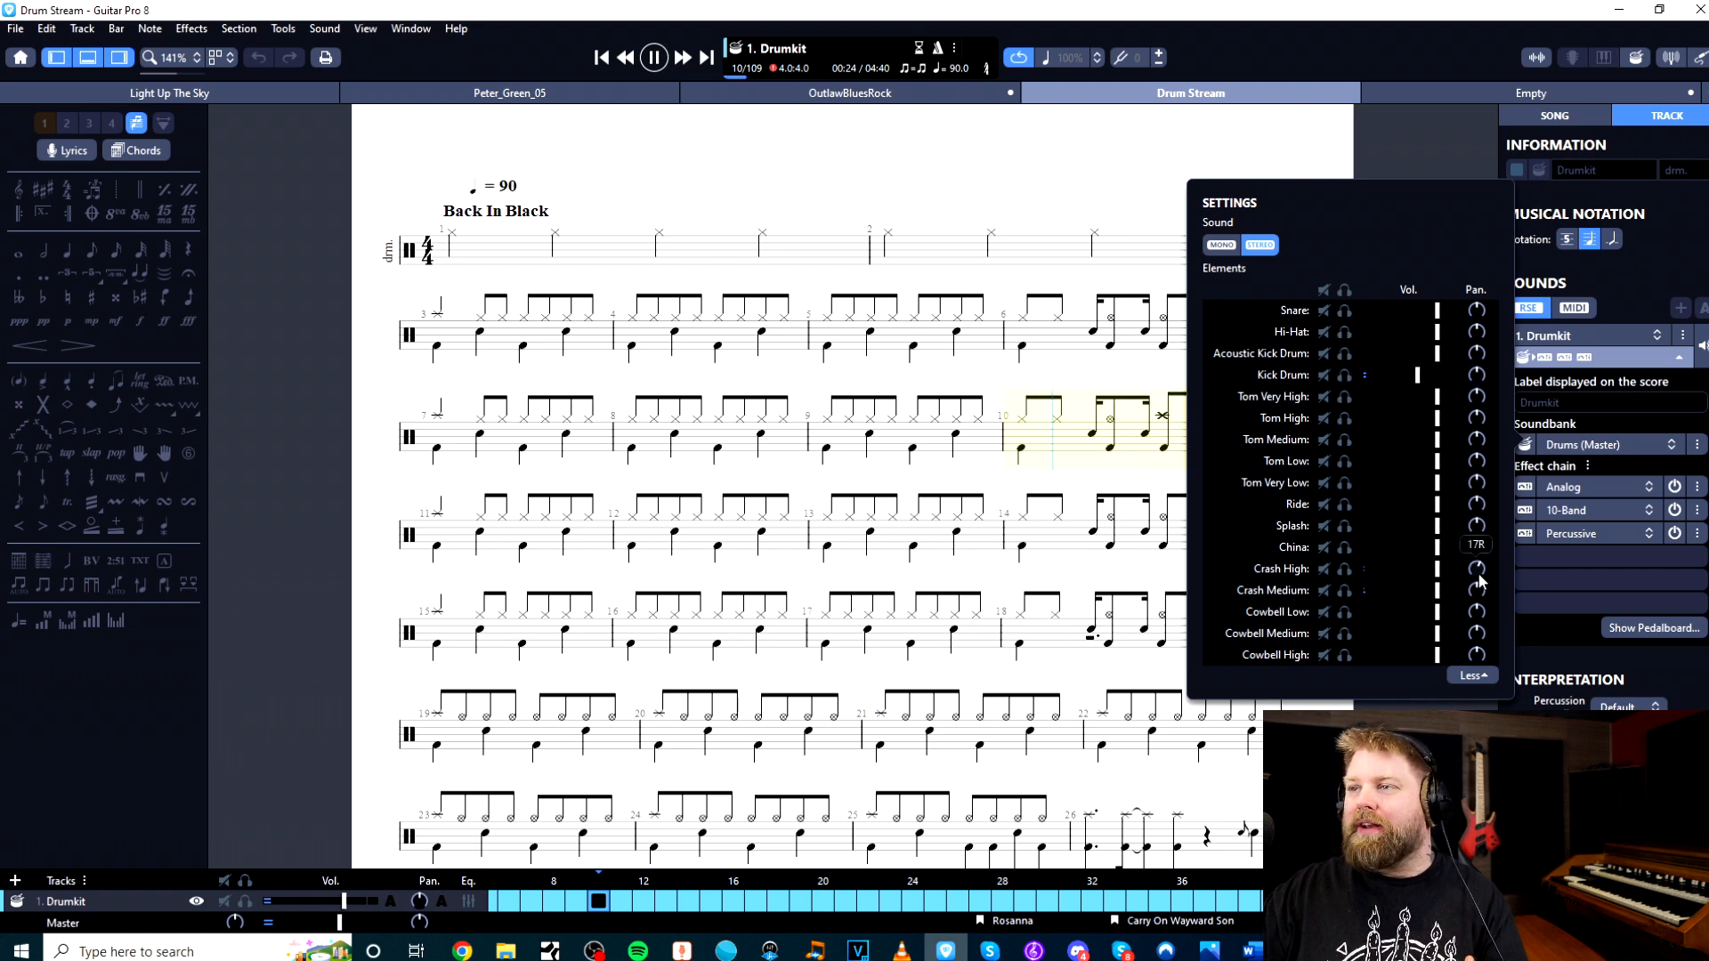
mouse_move(1479, 576)
left_mouse_down()
mouse_move(1487, 605)
mouse_move(1482, 556)
left_mouse_up()
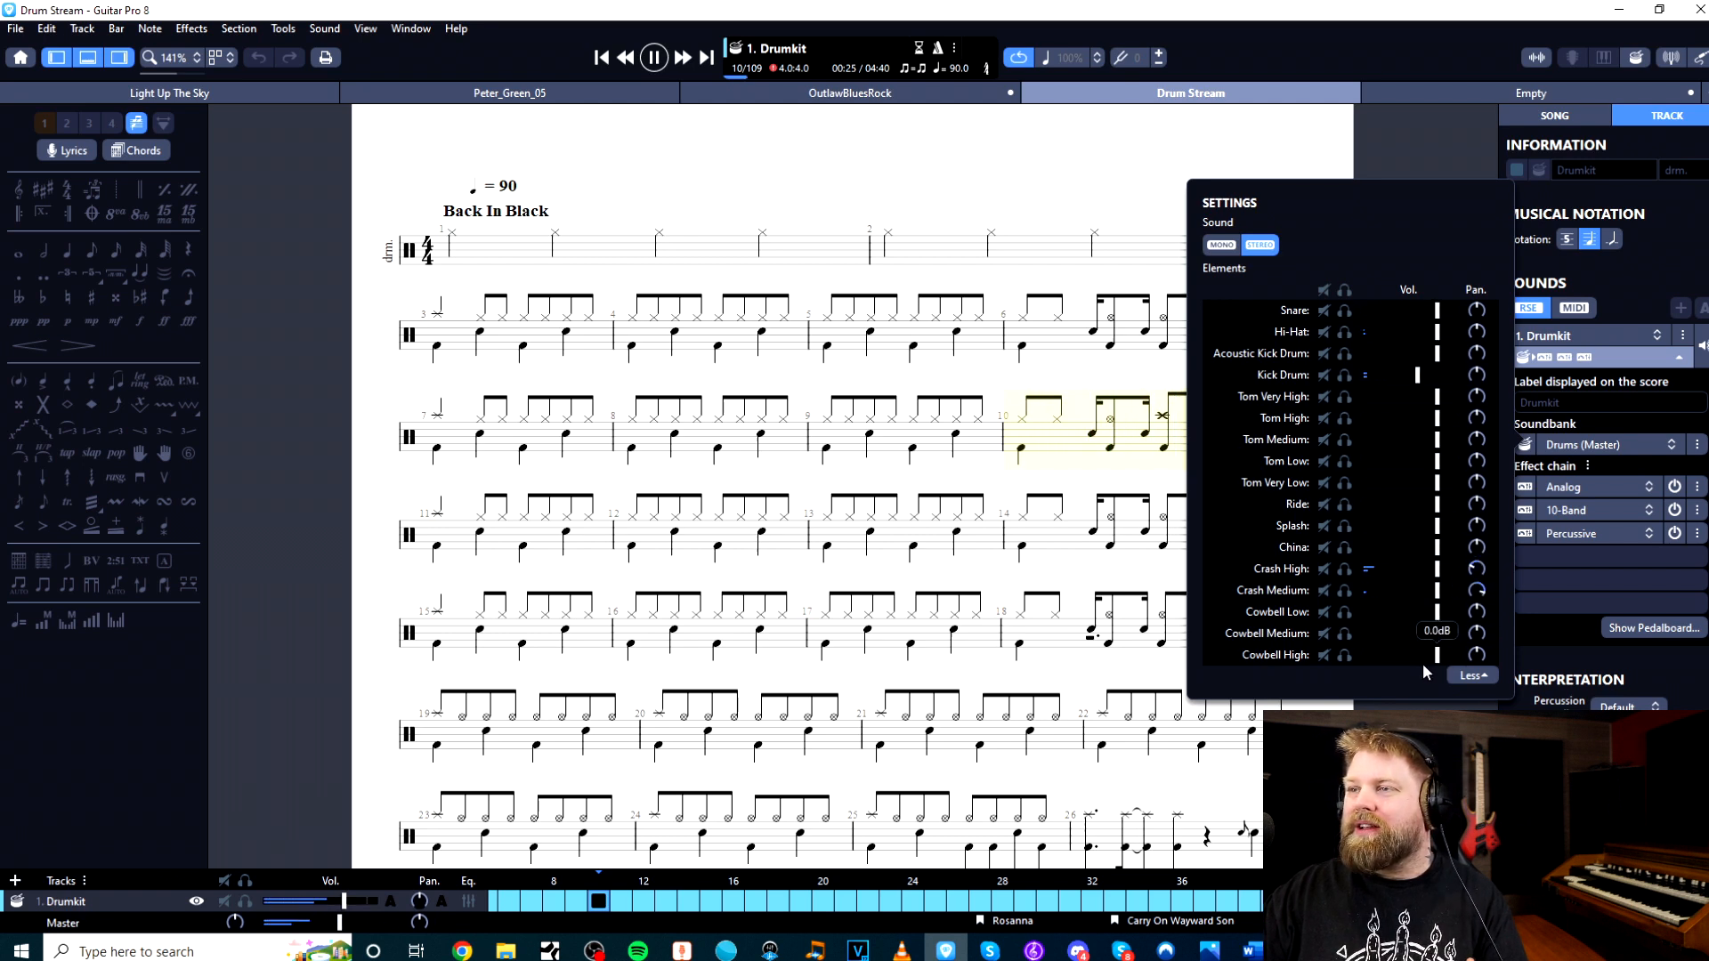
left_click_drag(1437, 568, 1445, 590)
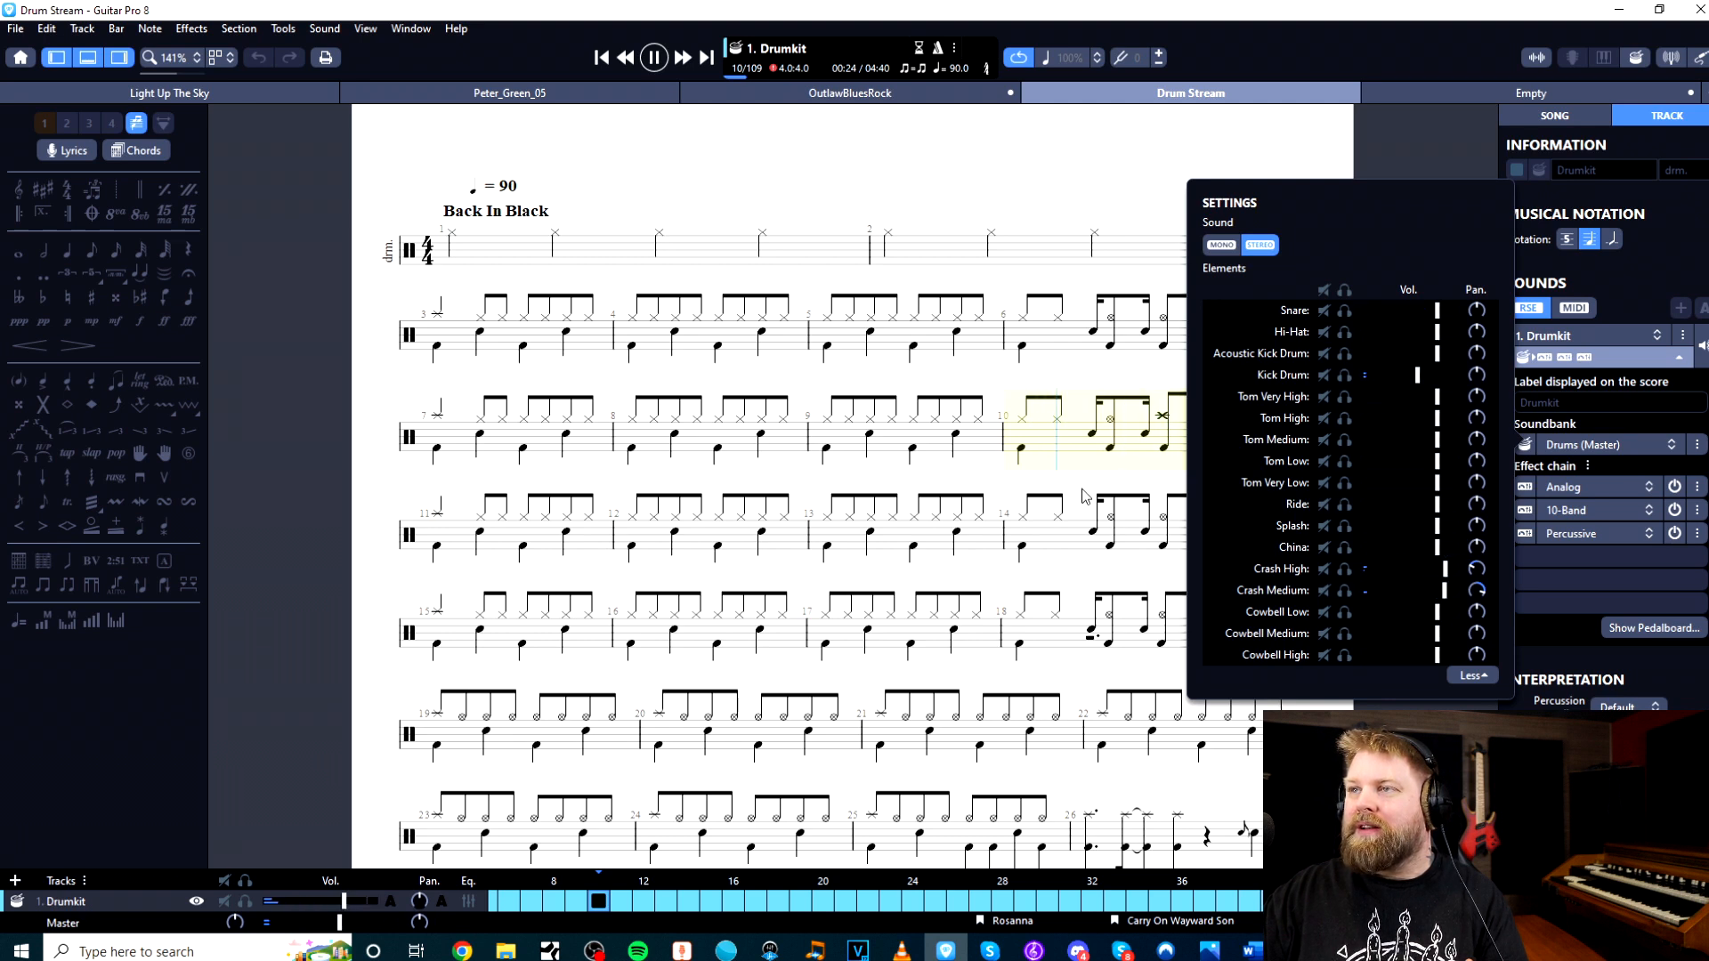
Raise the Kick Drum volume in the soundbank settings to just below the other elements, and stop playback
left_click_drag(1419, 379, 1435, 379)
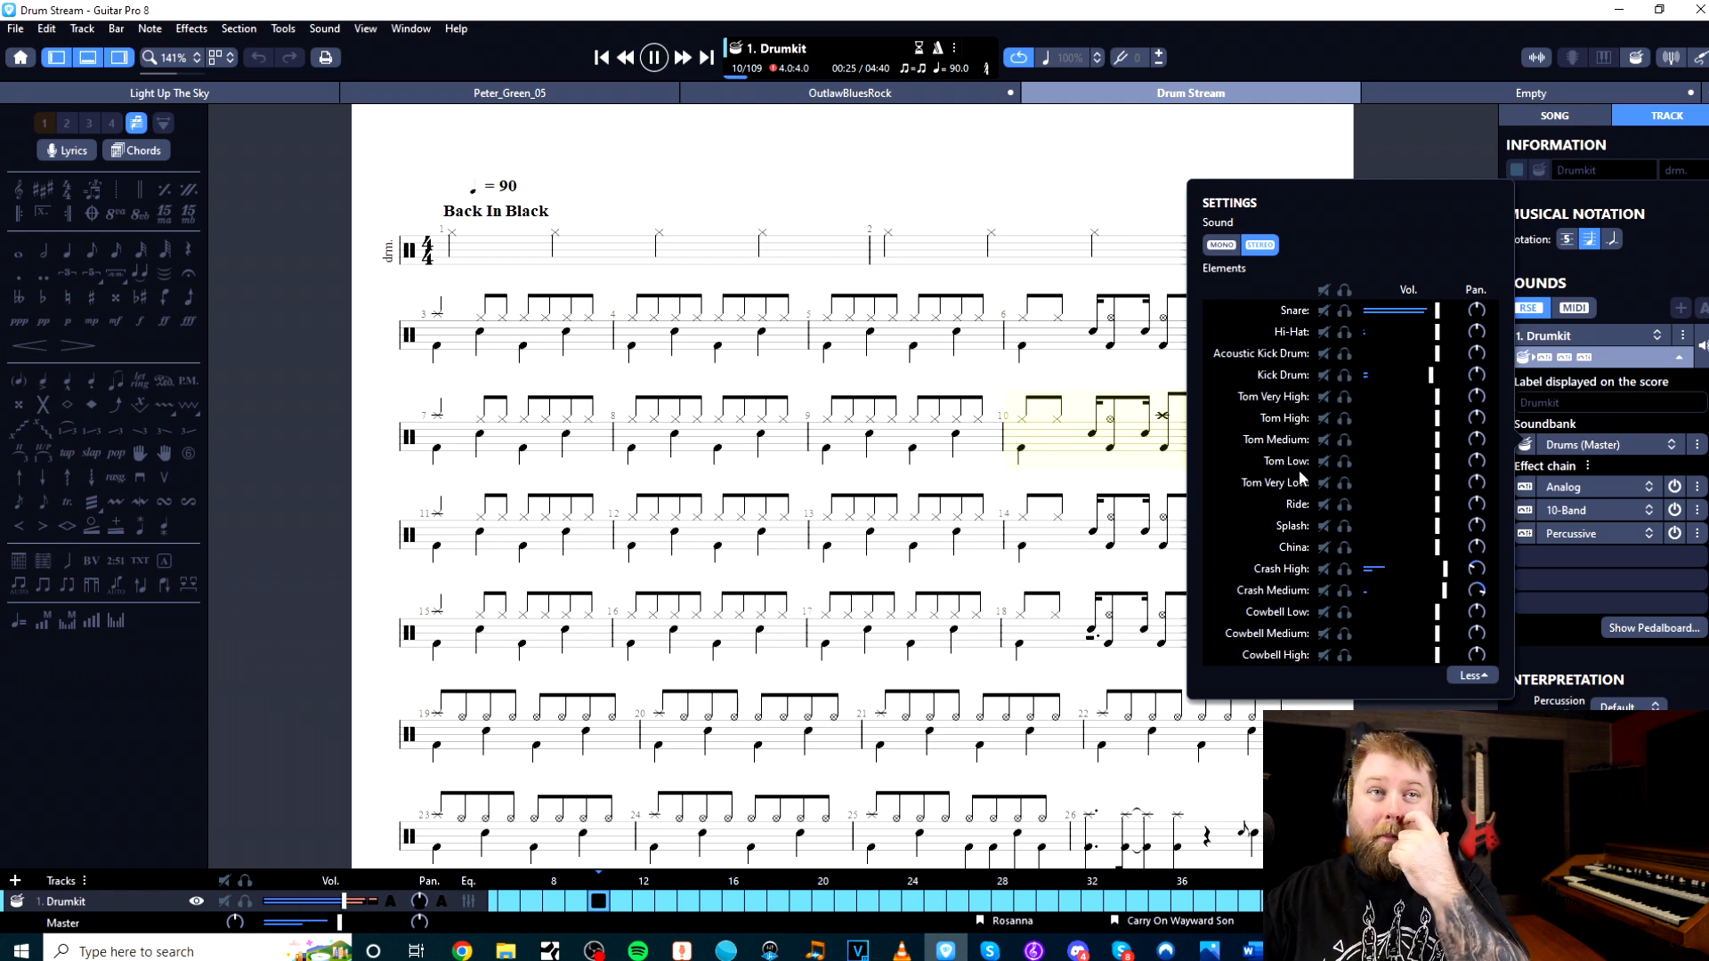
left_click(1068, 457)
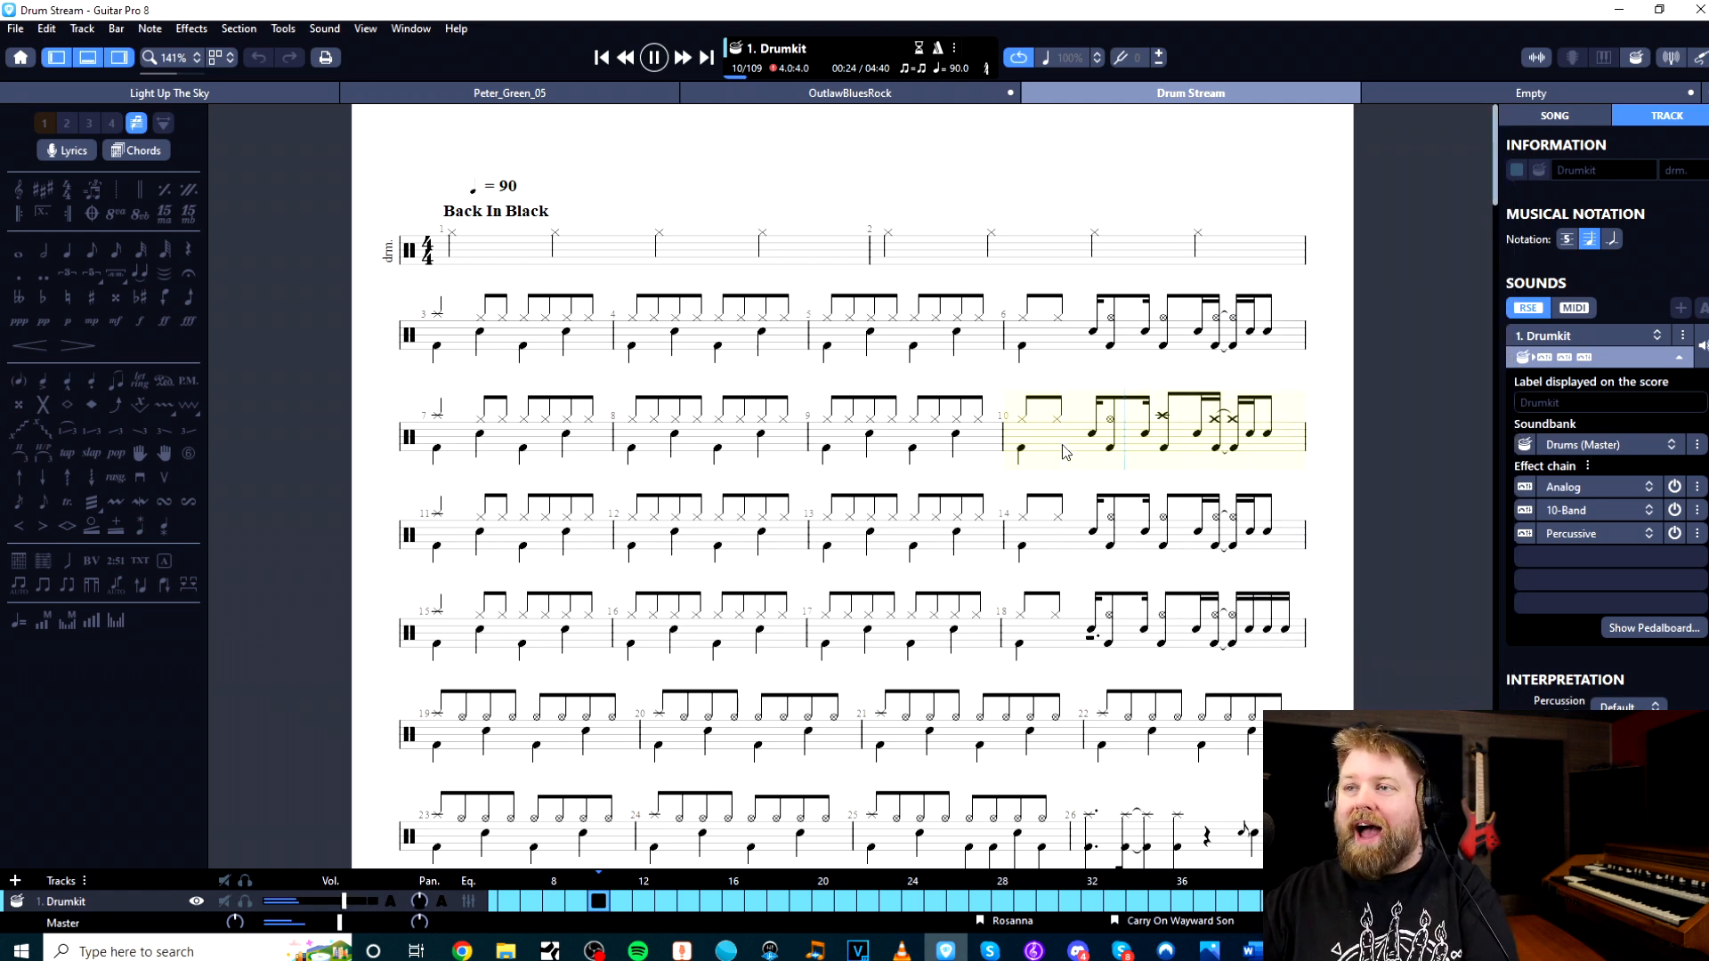
left_click(1065, 452)
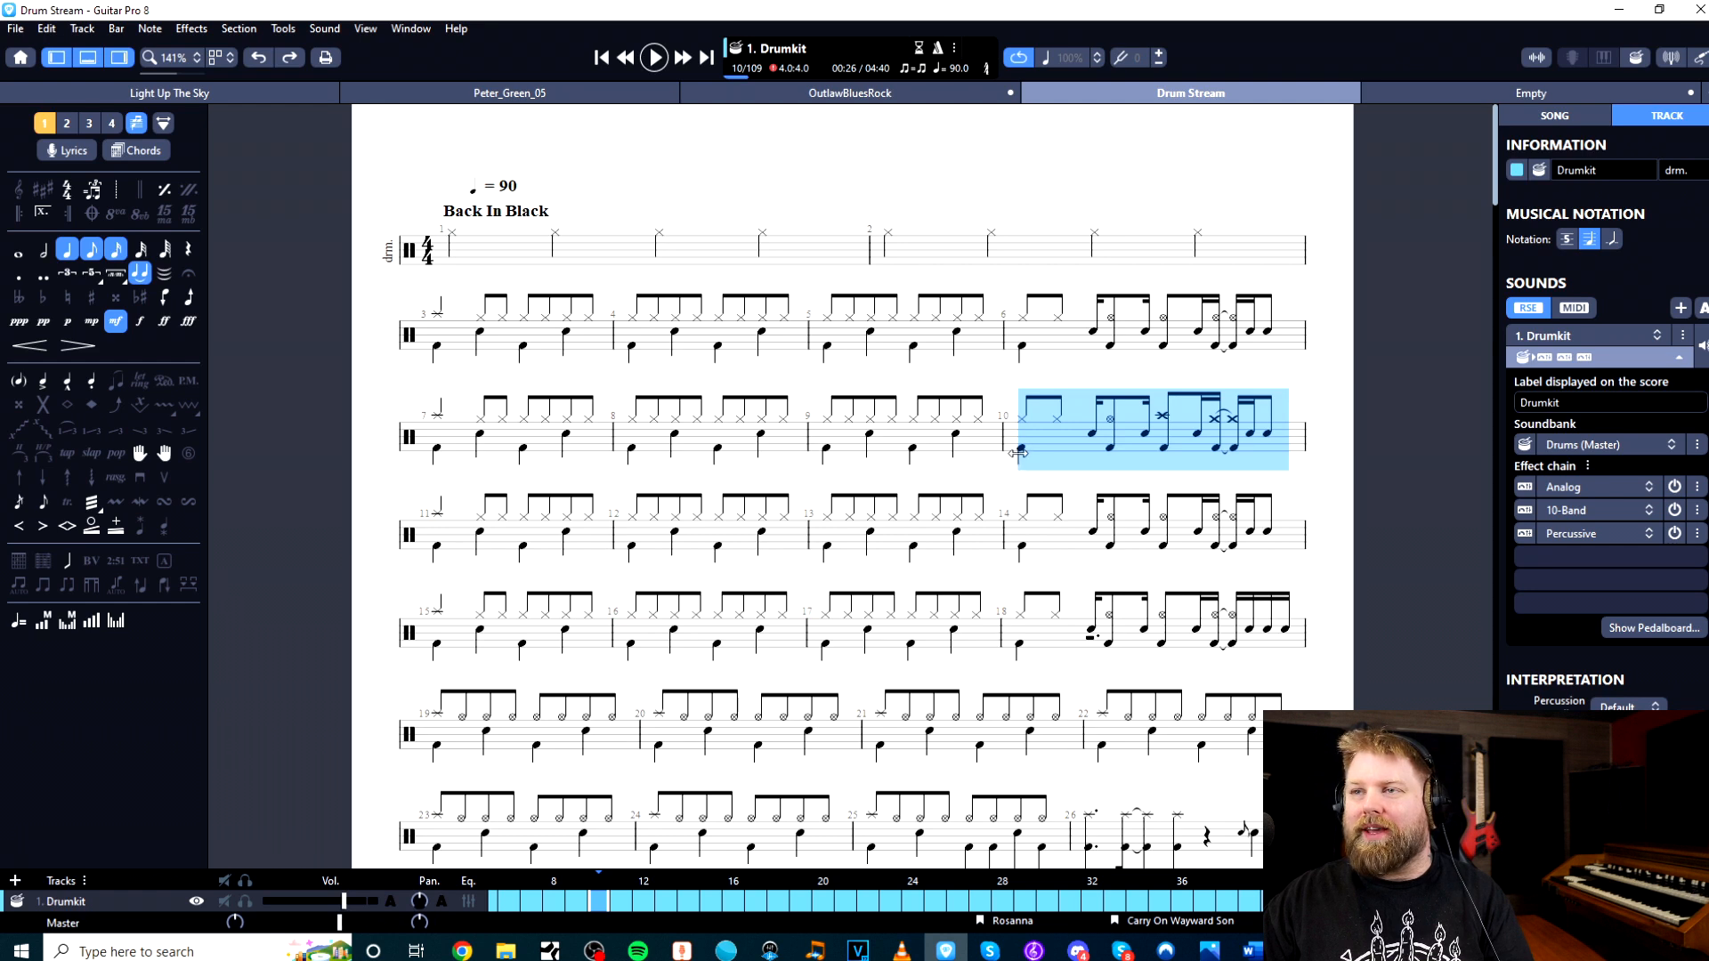
Turn off the Analog effect in the drumkit's effect chain and play bar 10
left_click(1020, 448)
key("ctrl+2")
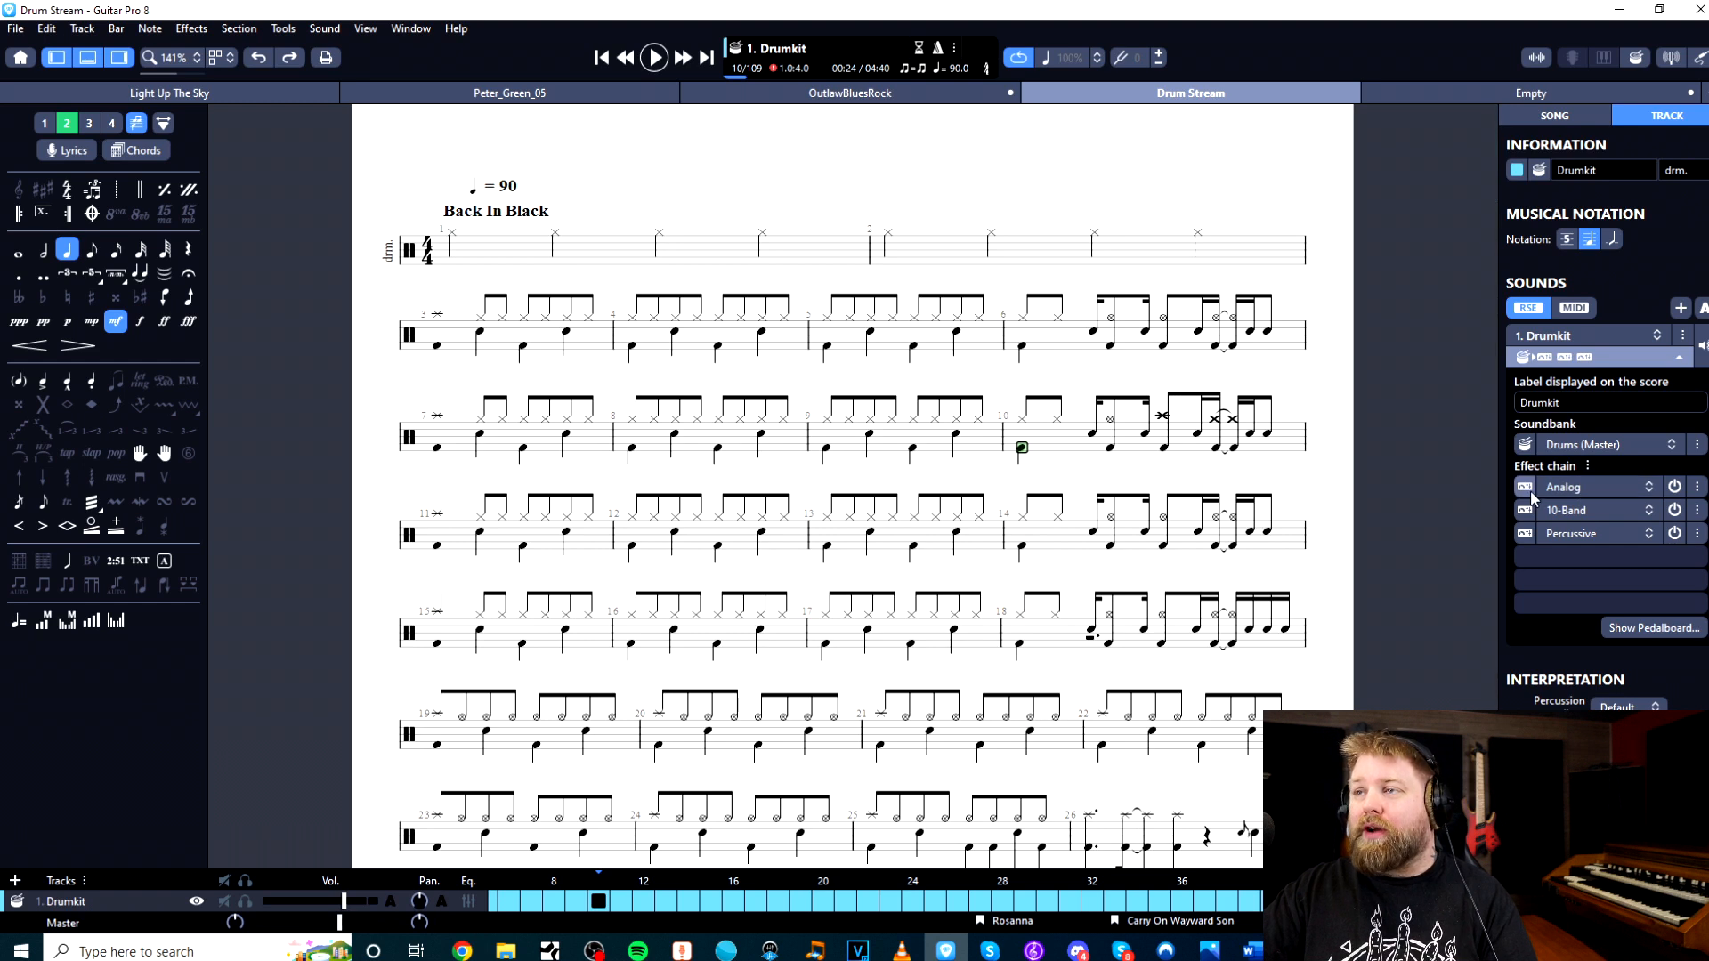
mouse_move(1527, 494)
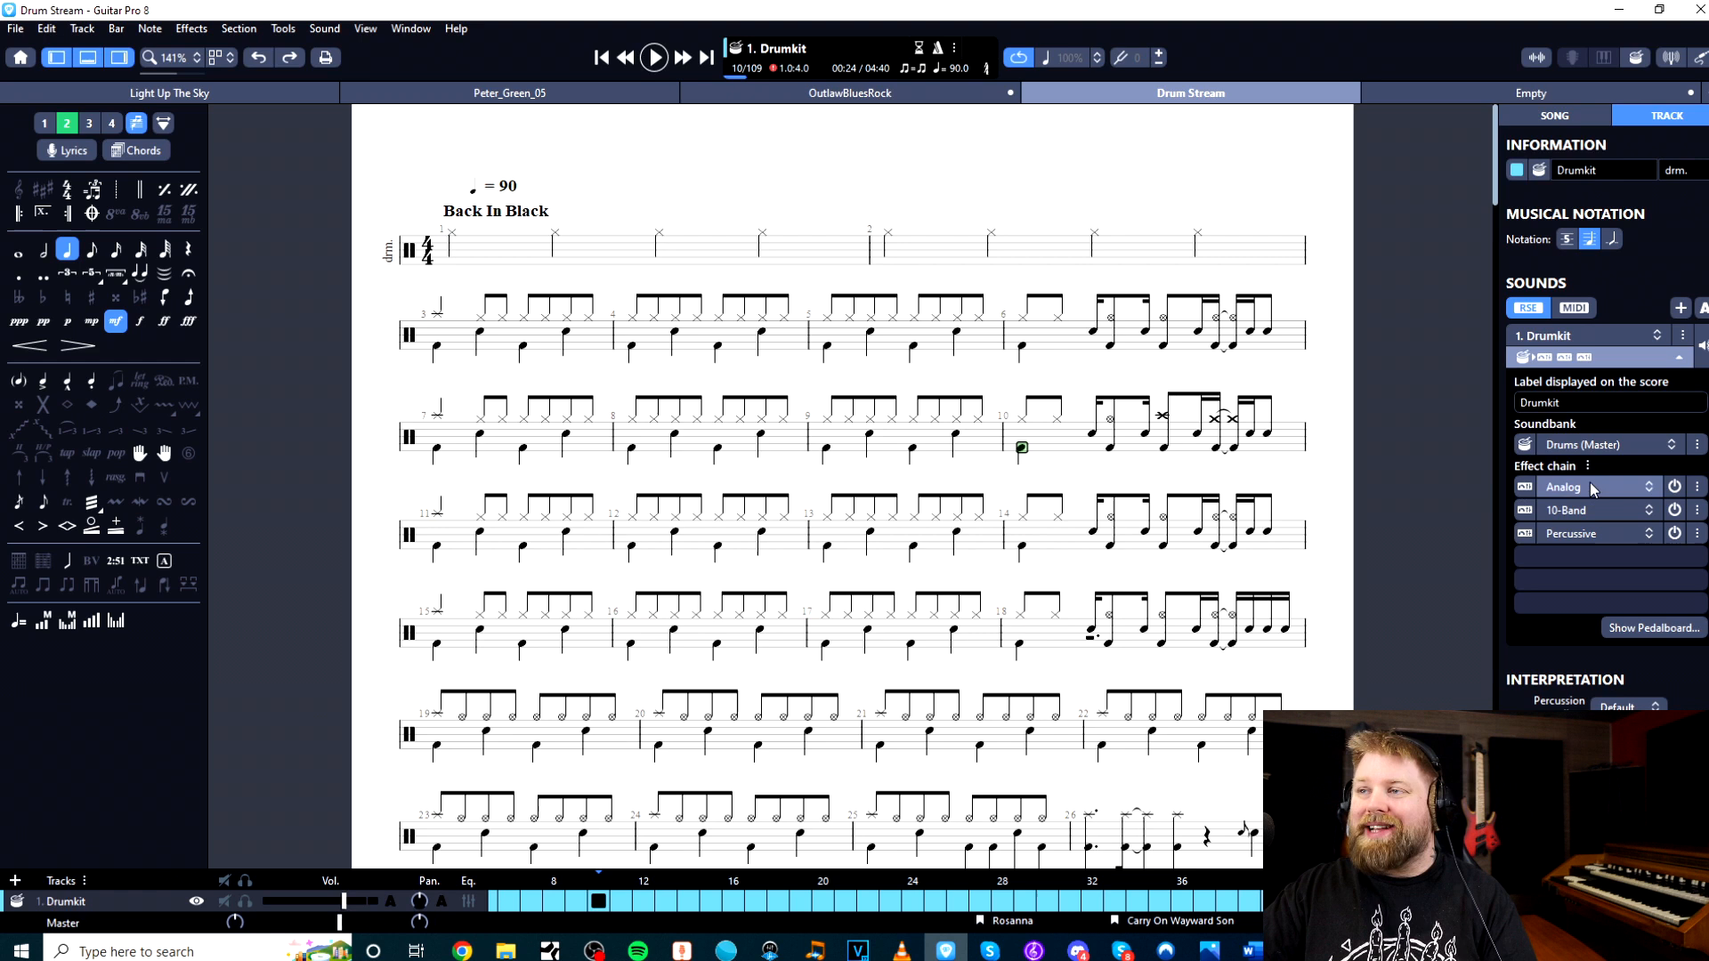
left_click(1674, 487)
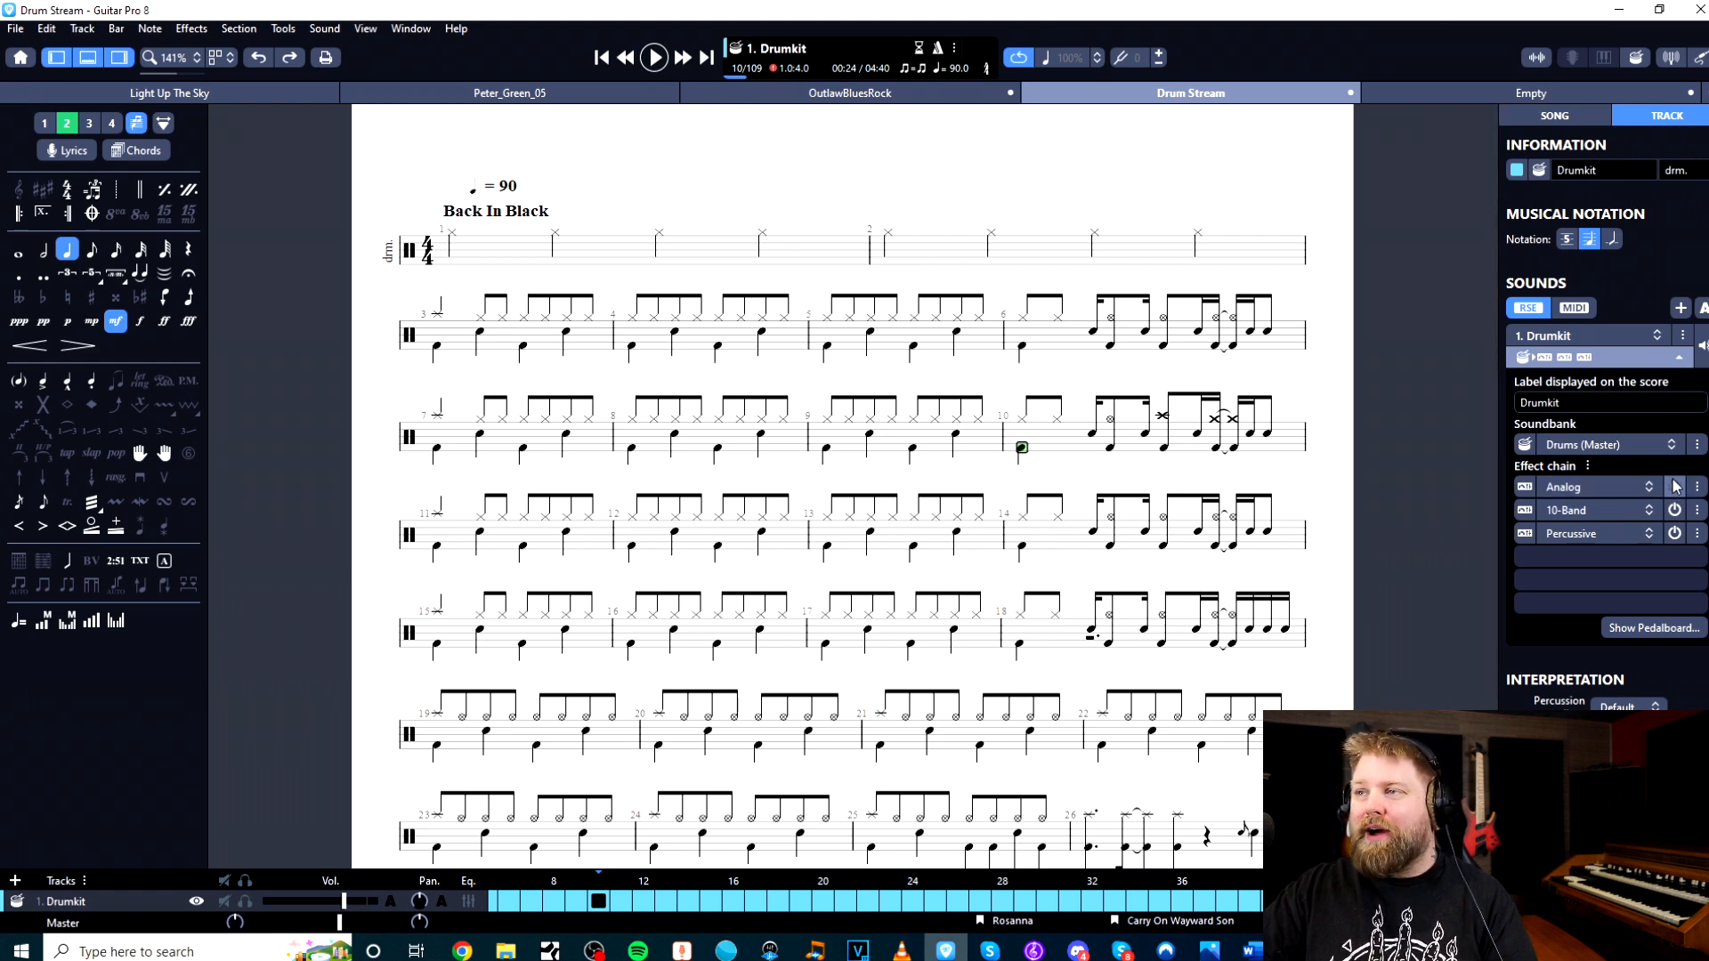
left_click_drag(1025, 438, 1283, 467)
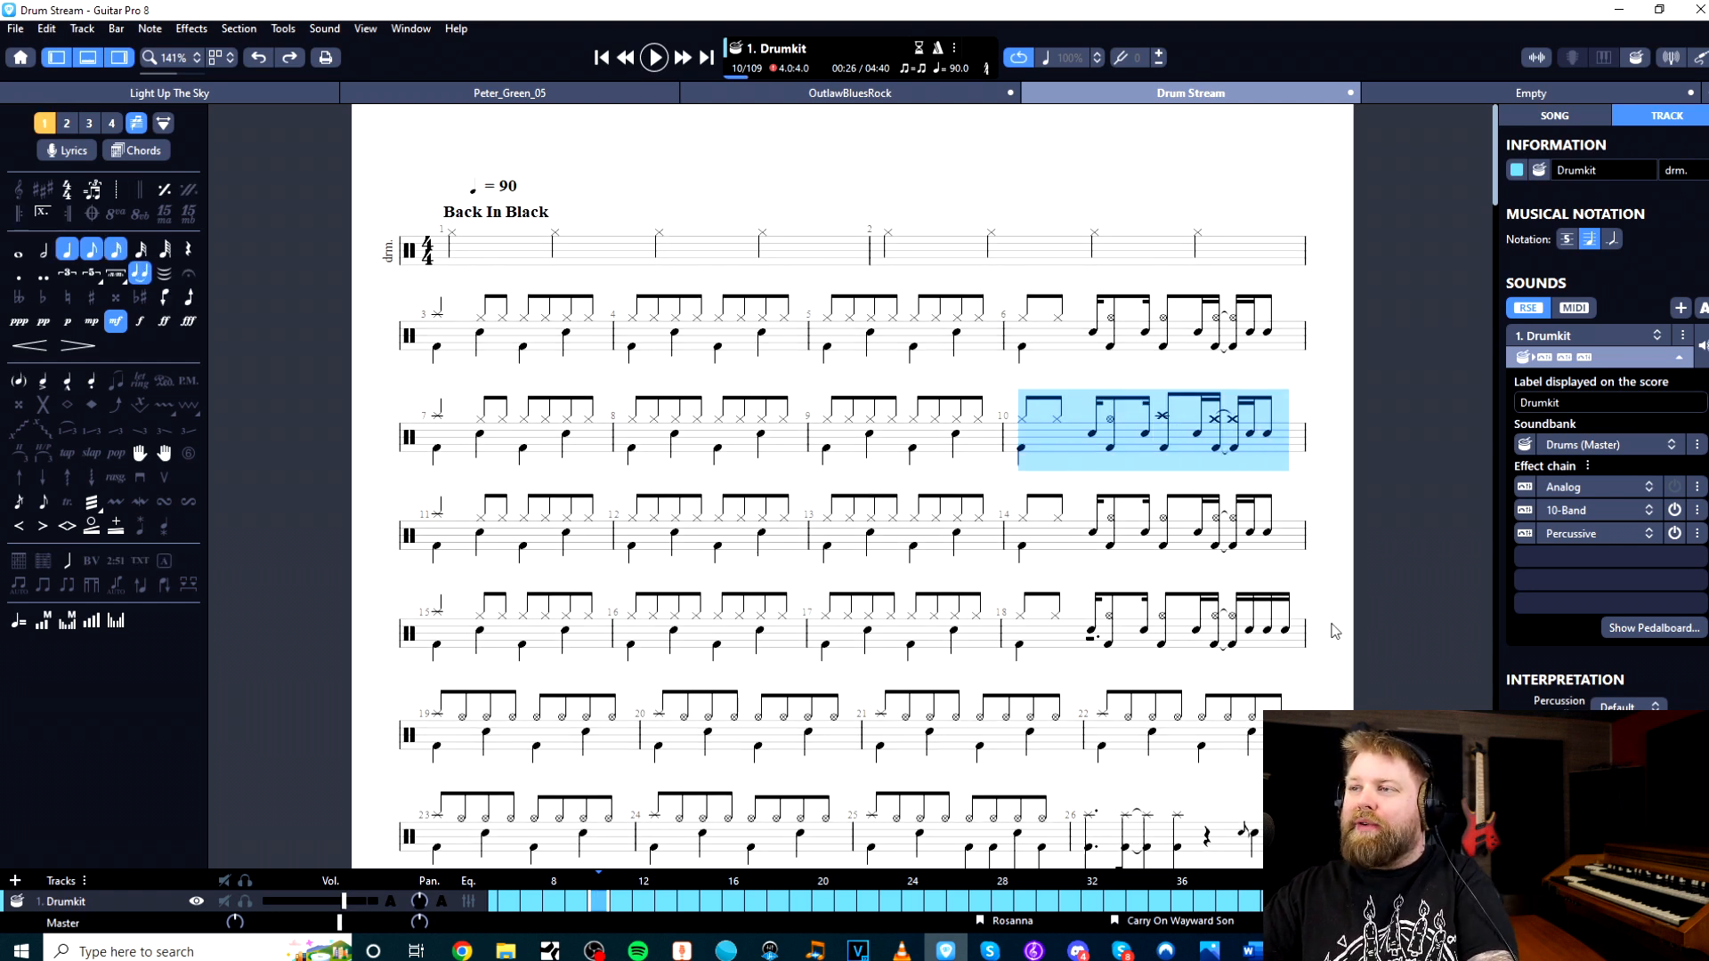
key("space")
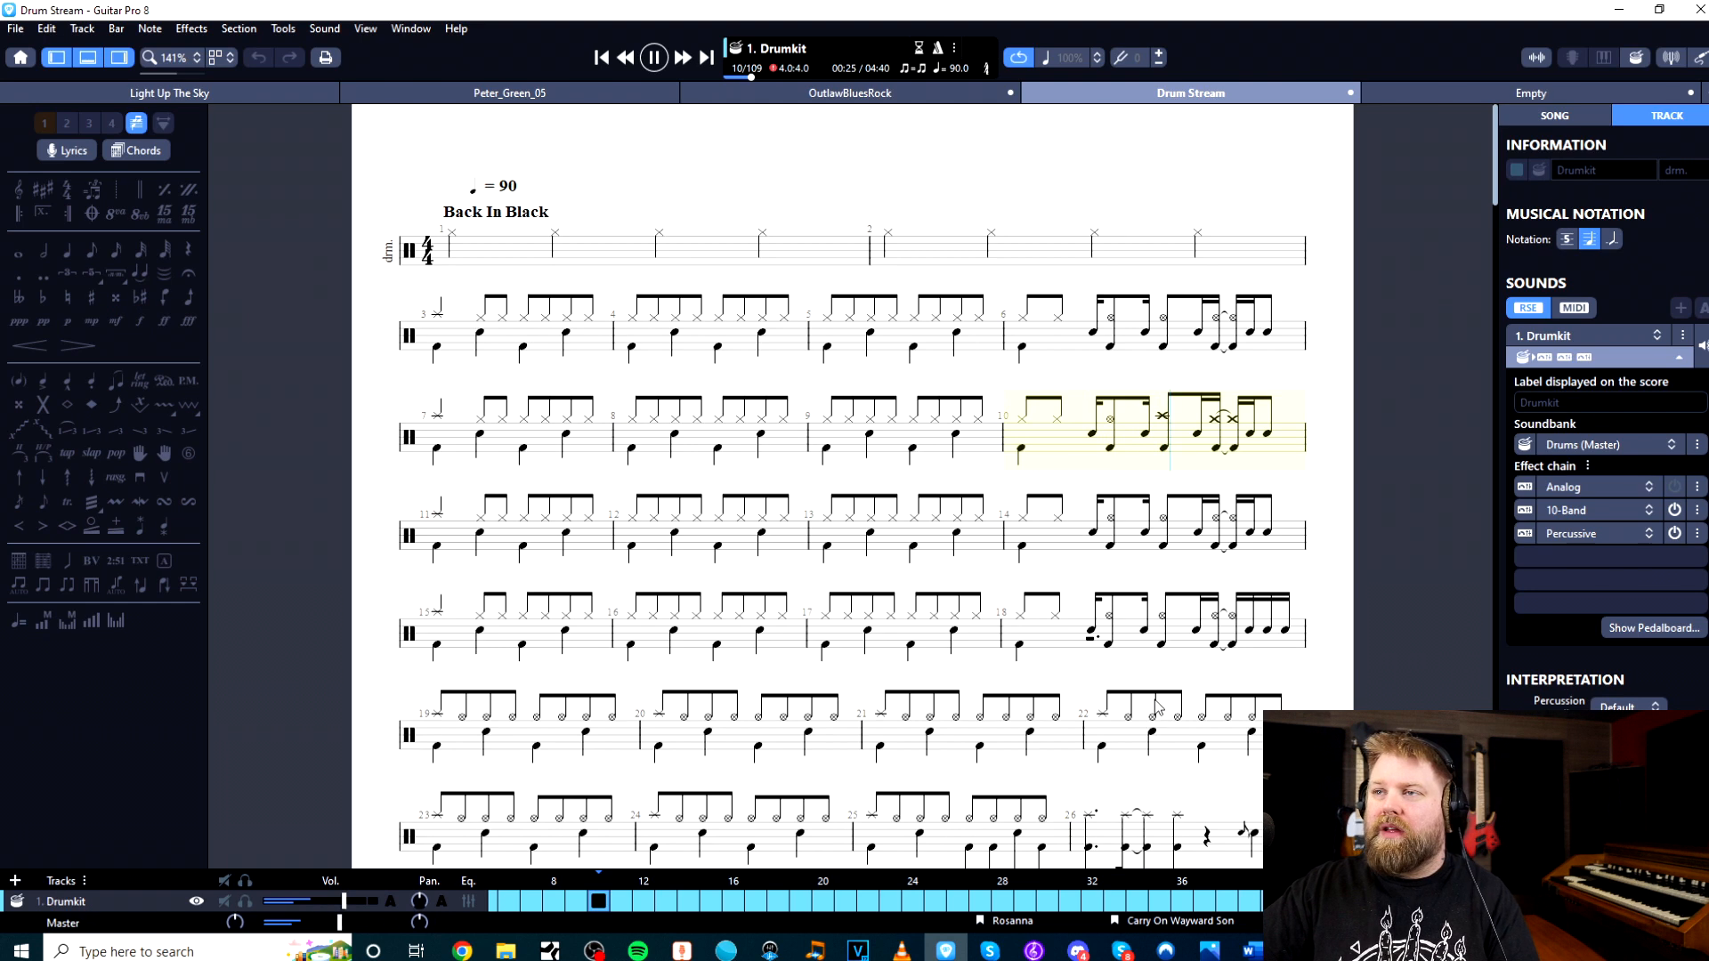
Reset the Crash High and Crash Medium volumes and center the Crash Medium pan in the Drums (Master) settings
left_click(1519, 451)
mouse_move(1475, 604)
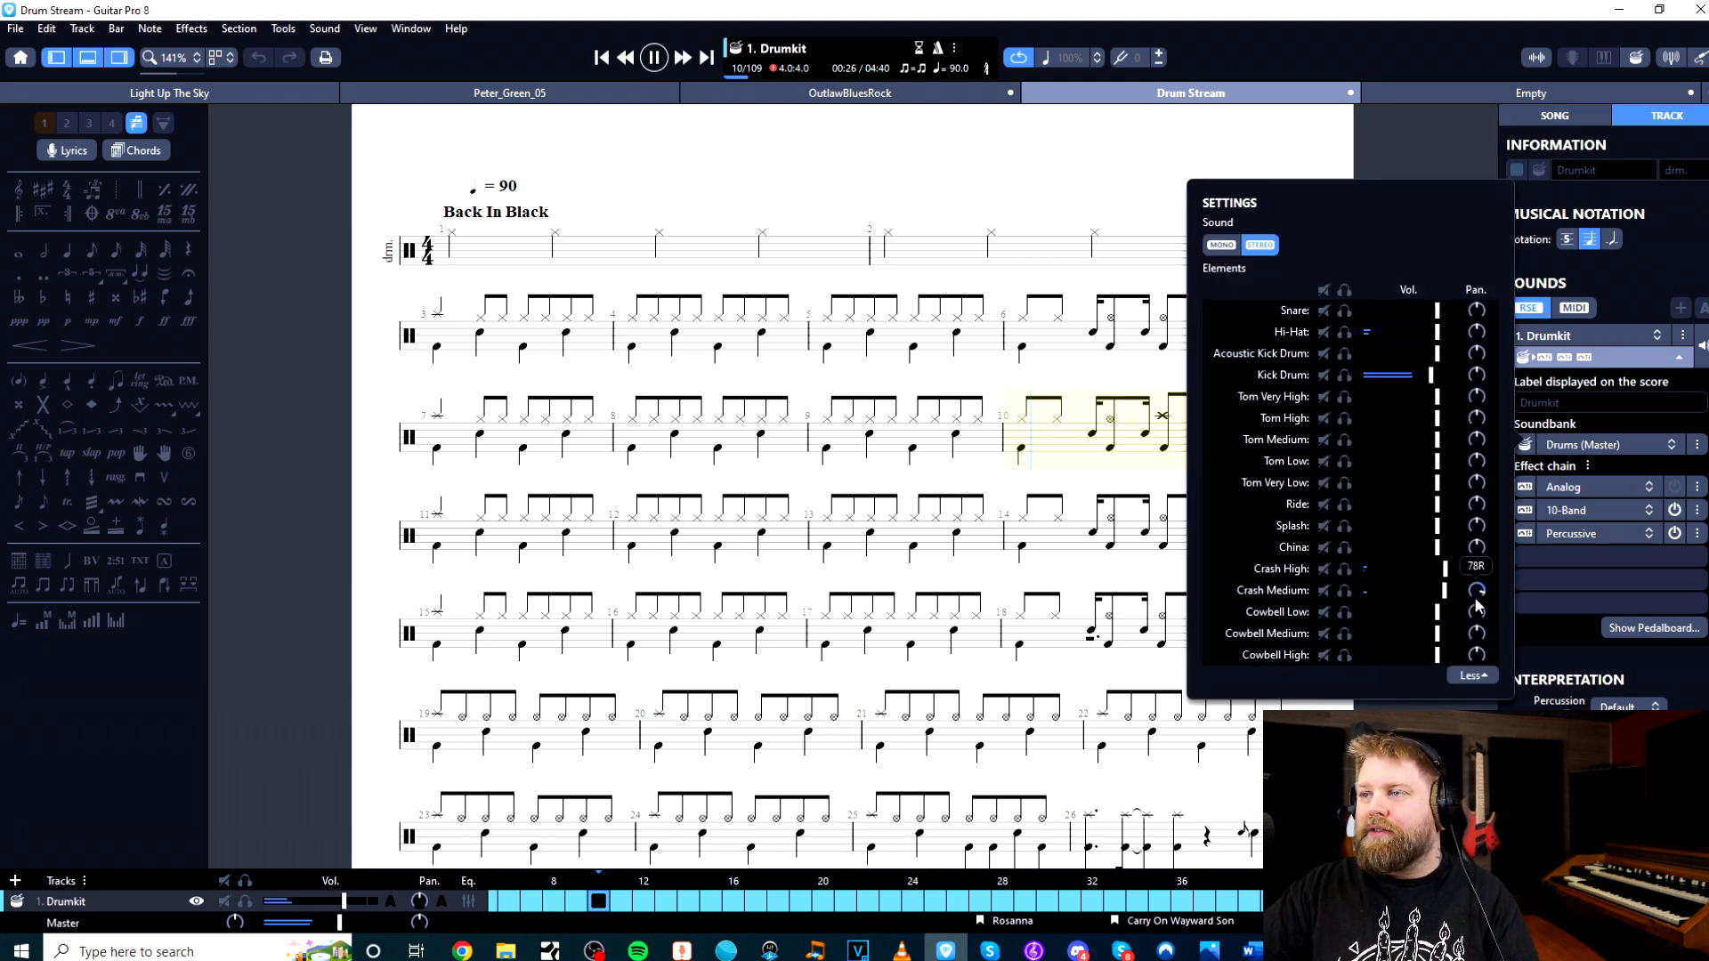
double_click(1444, 591)
double_click(1480, 593)
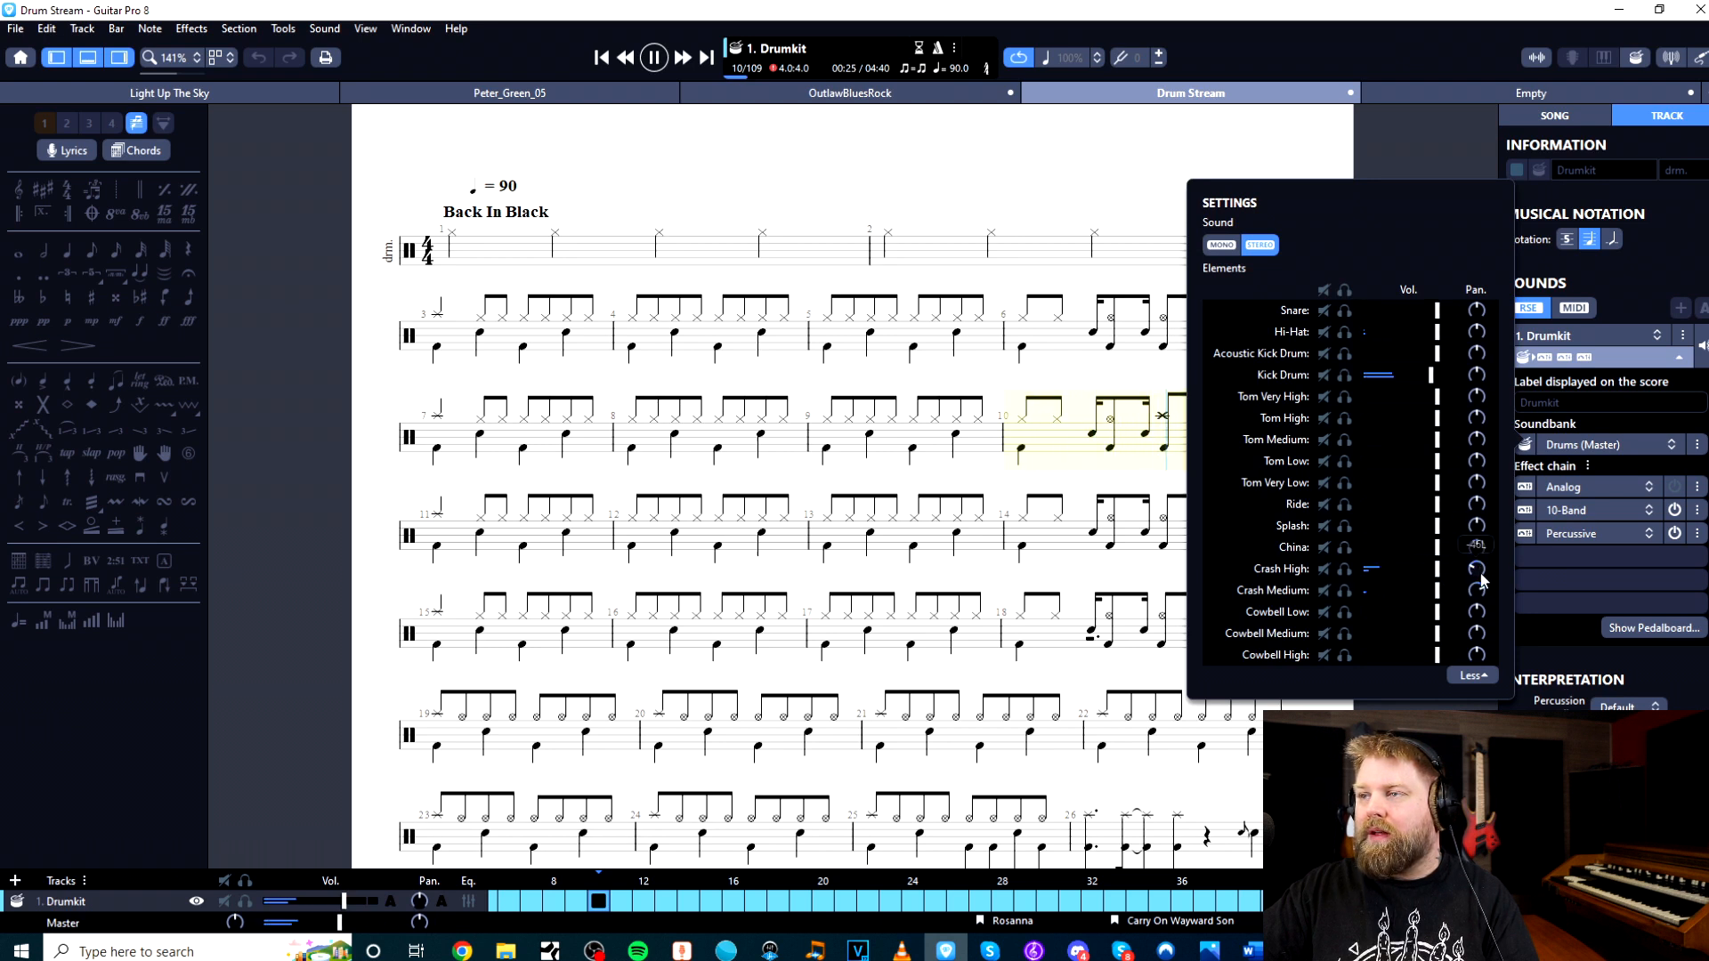
Compare bar 10 with the Analog effect on and off, leave the effect off, and stop playback
left_click(1675, 494)
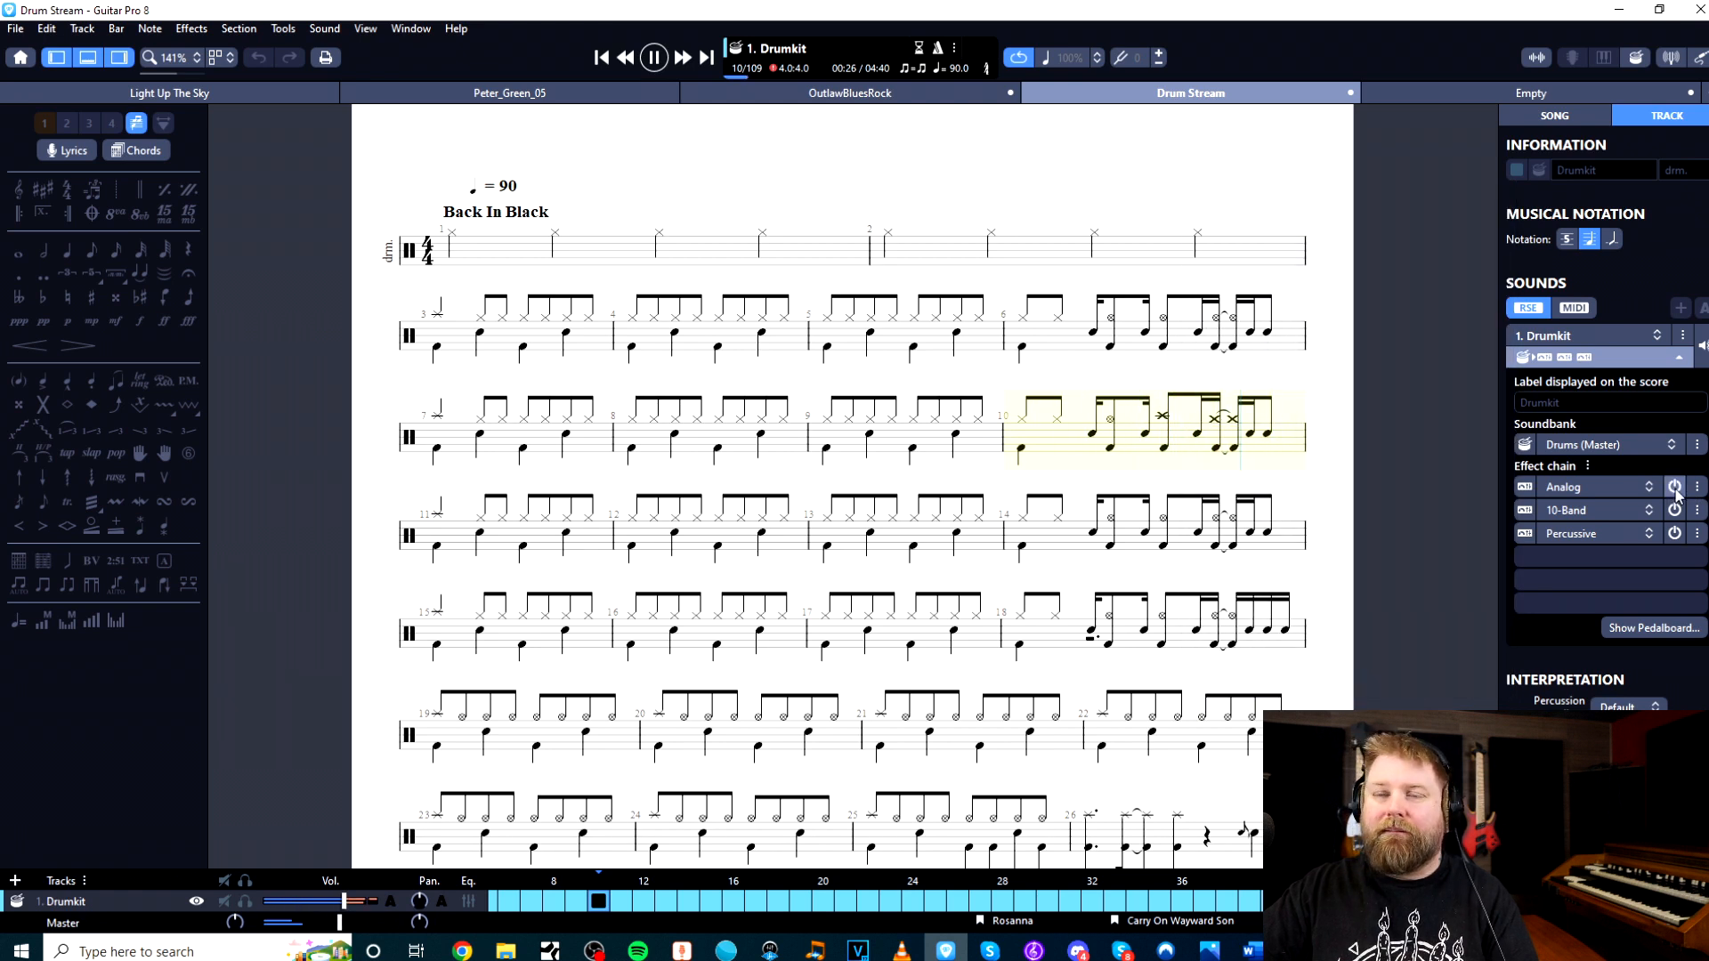
left_click(1676, 491)
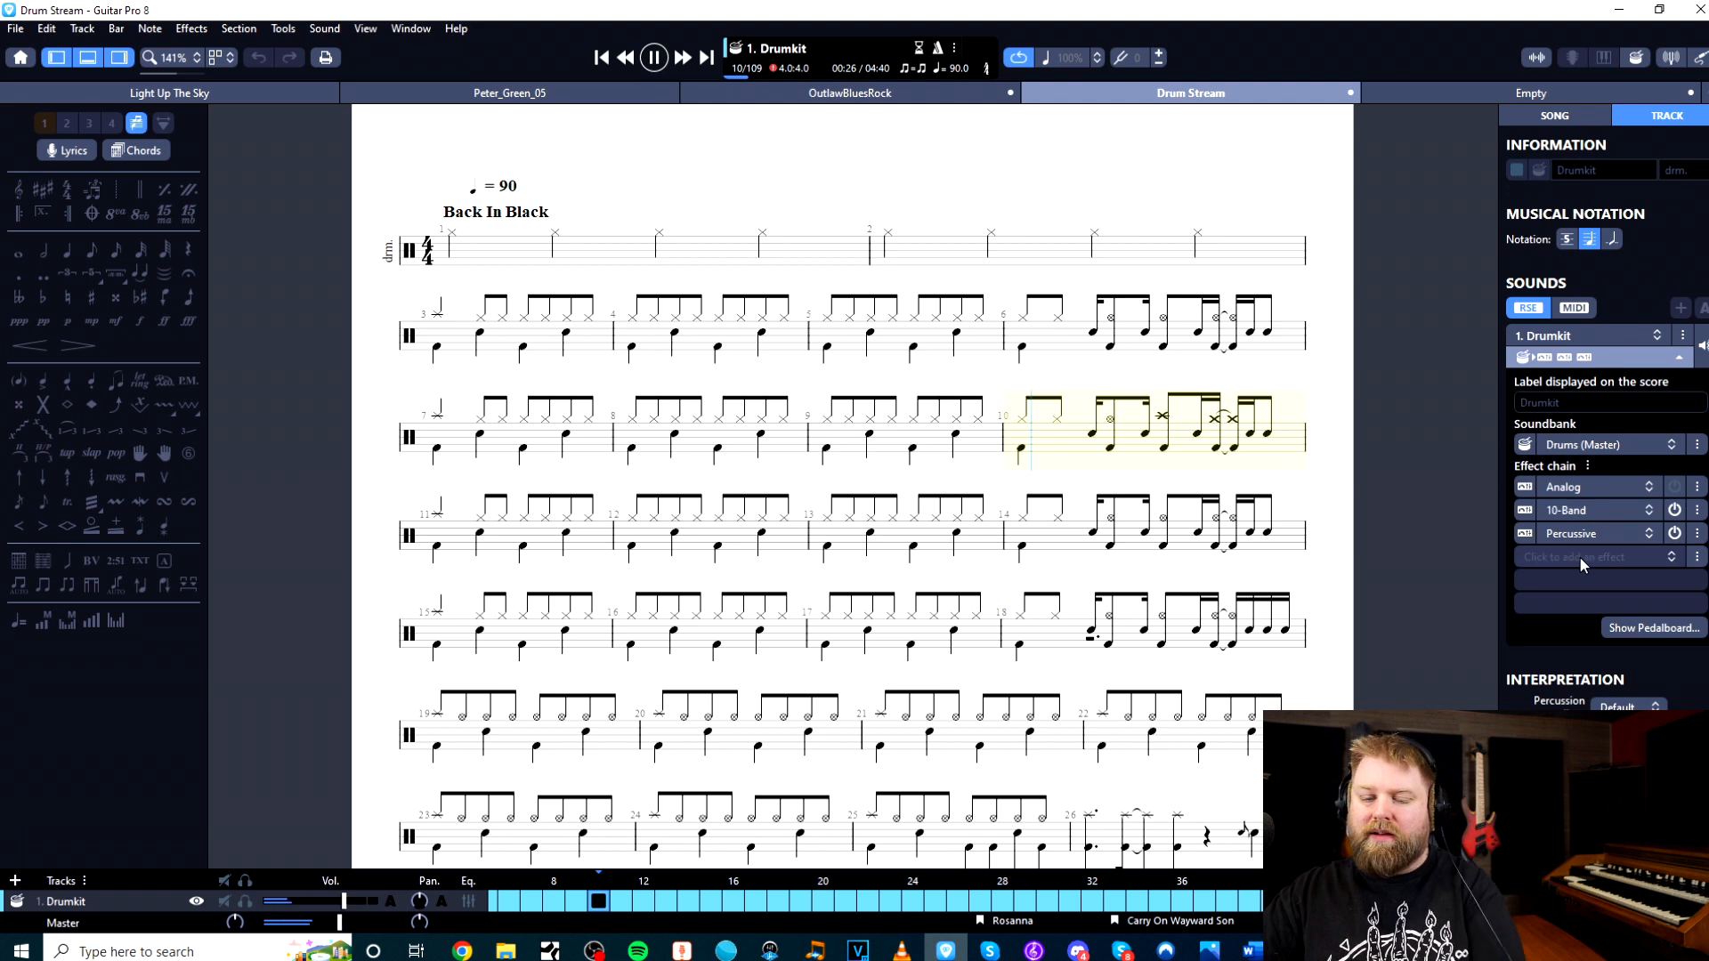
left_click(654, 57)
Show the Drumkit track of the Peter_Green_05 score and play it from the start into bar 5
left_click(542, 96)
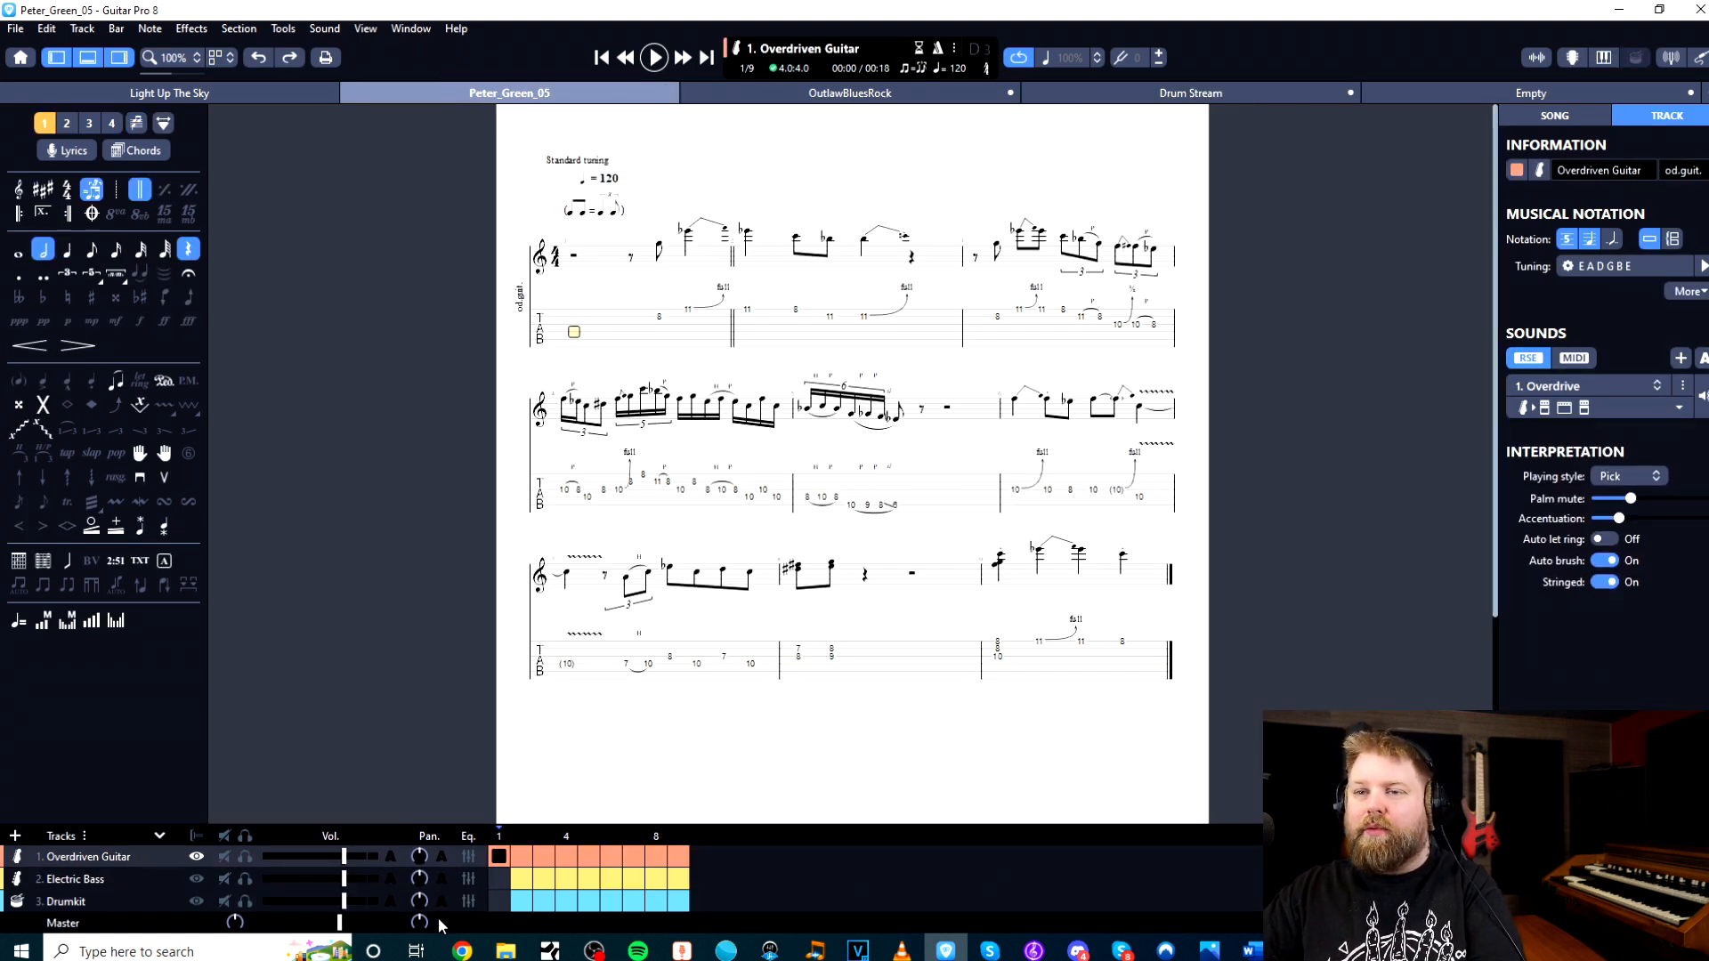
left_click(149, 900)
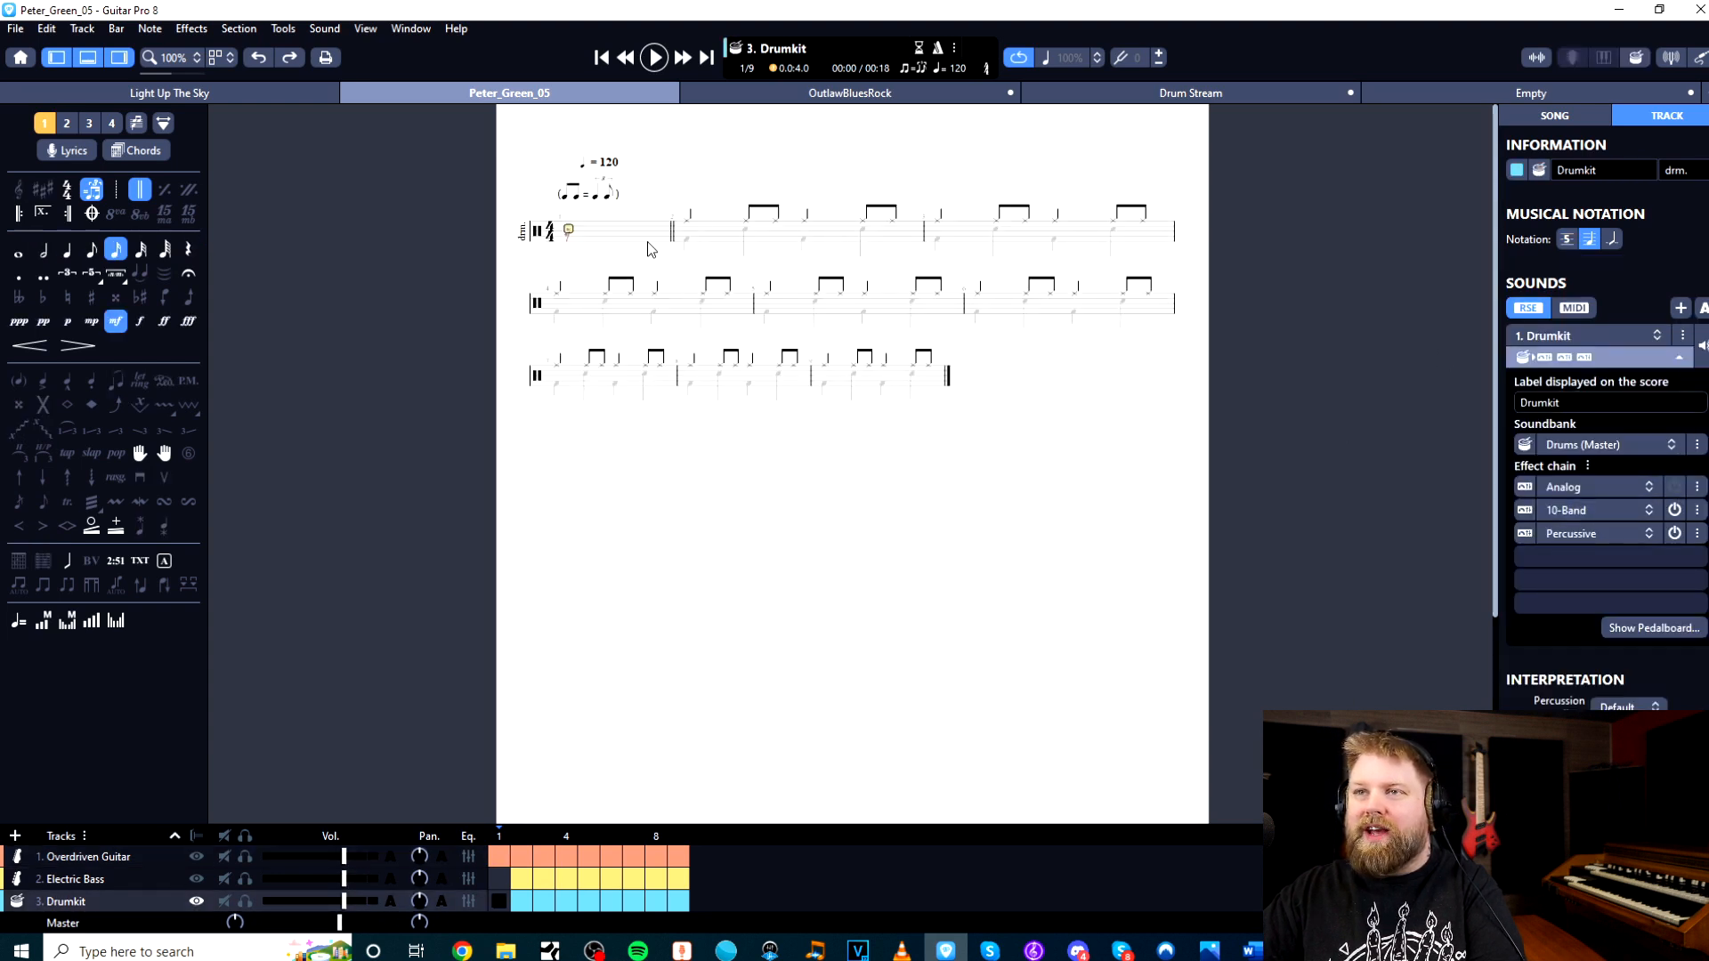
key("space")
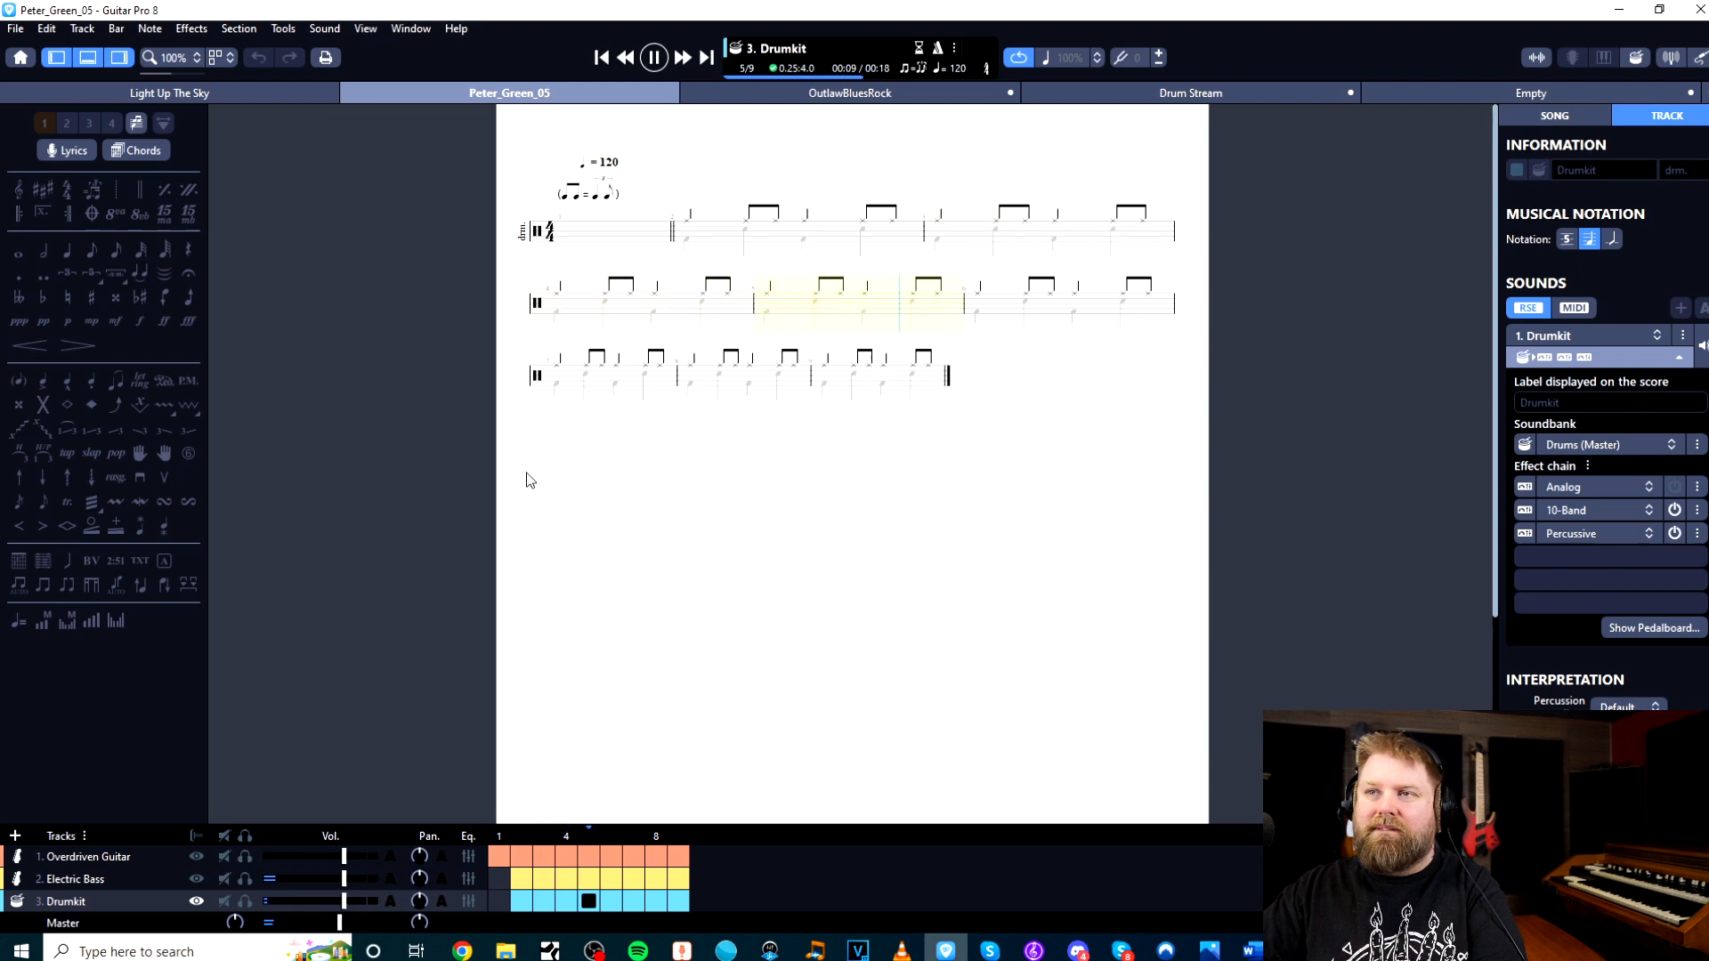
key("space")
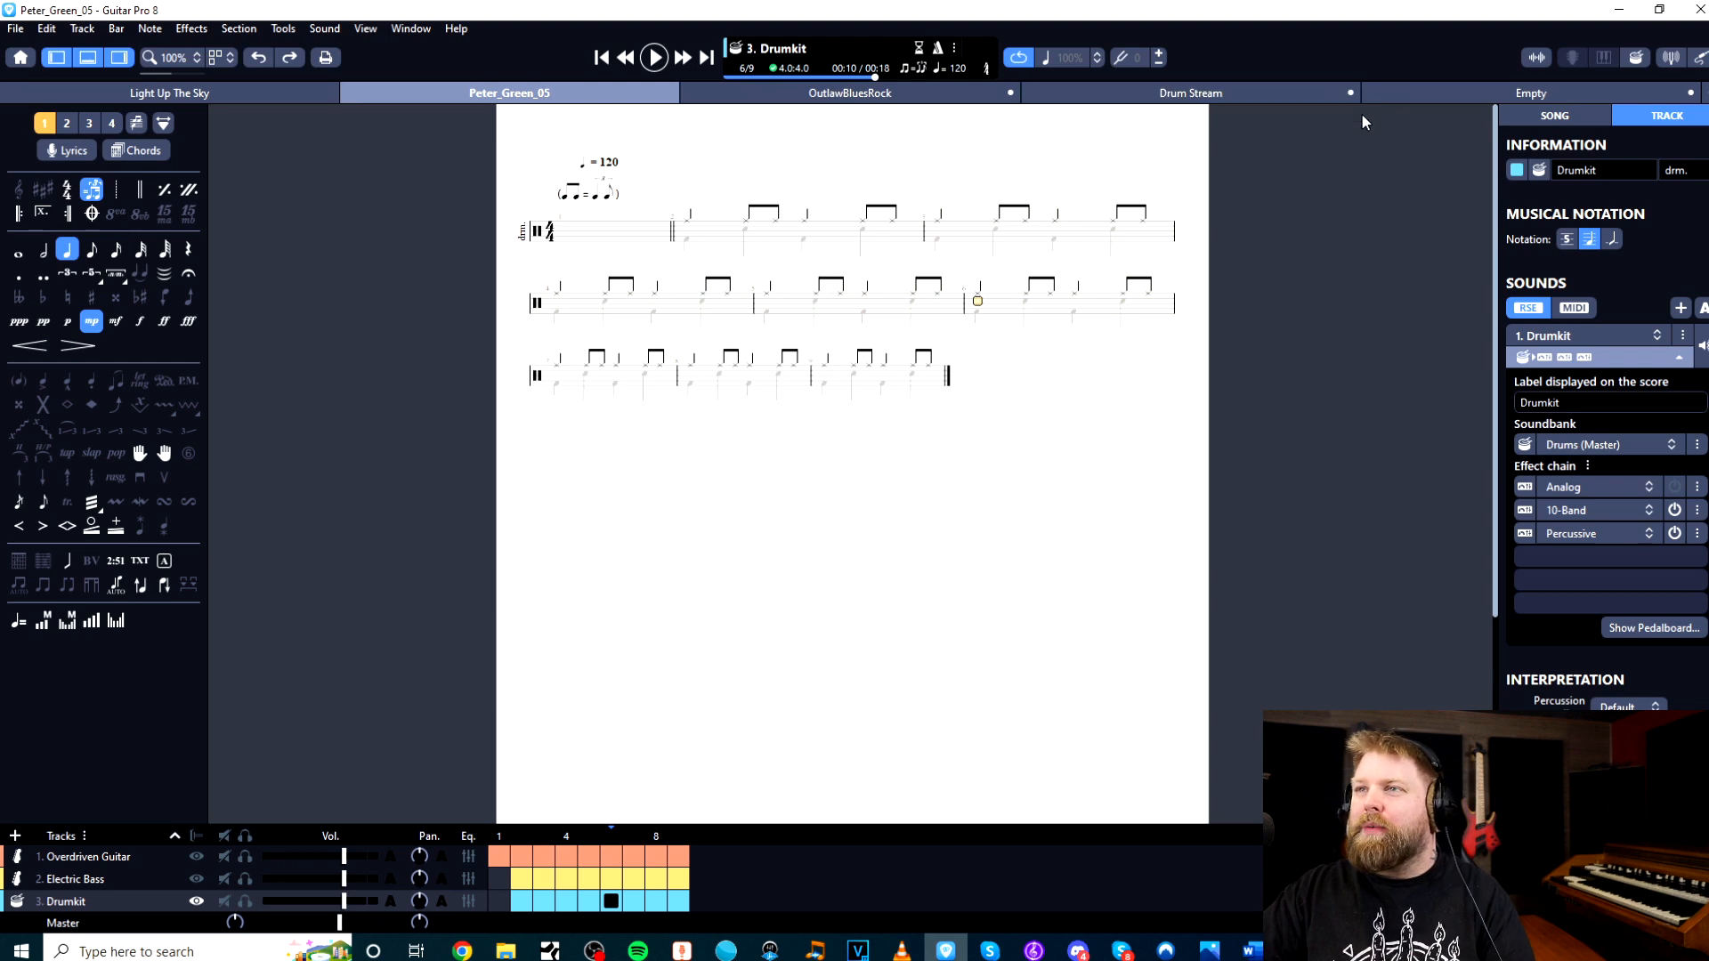
Return to the Drum Stream score and examine the groove in bar 4 and the fill in bar 6 of Back In Black
left_click(1181, 94)
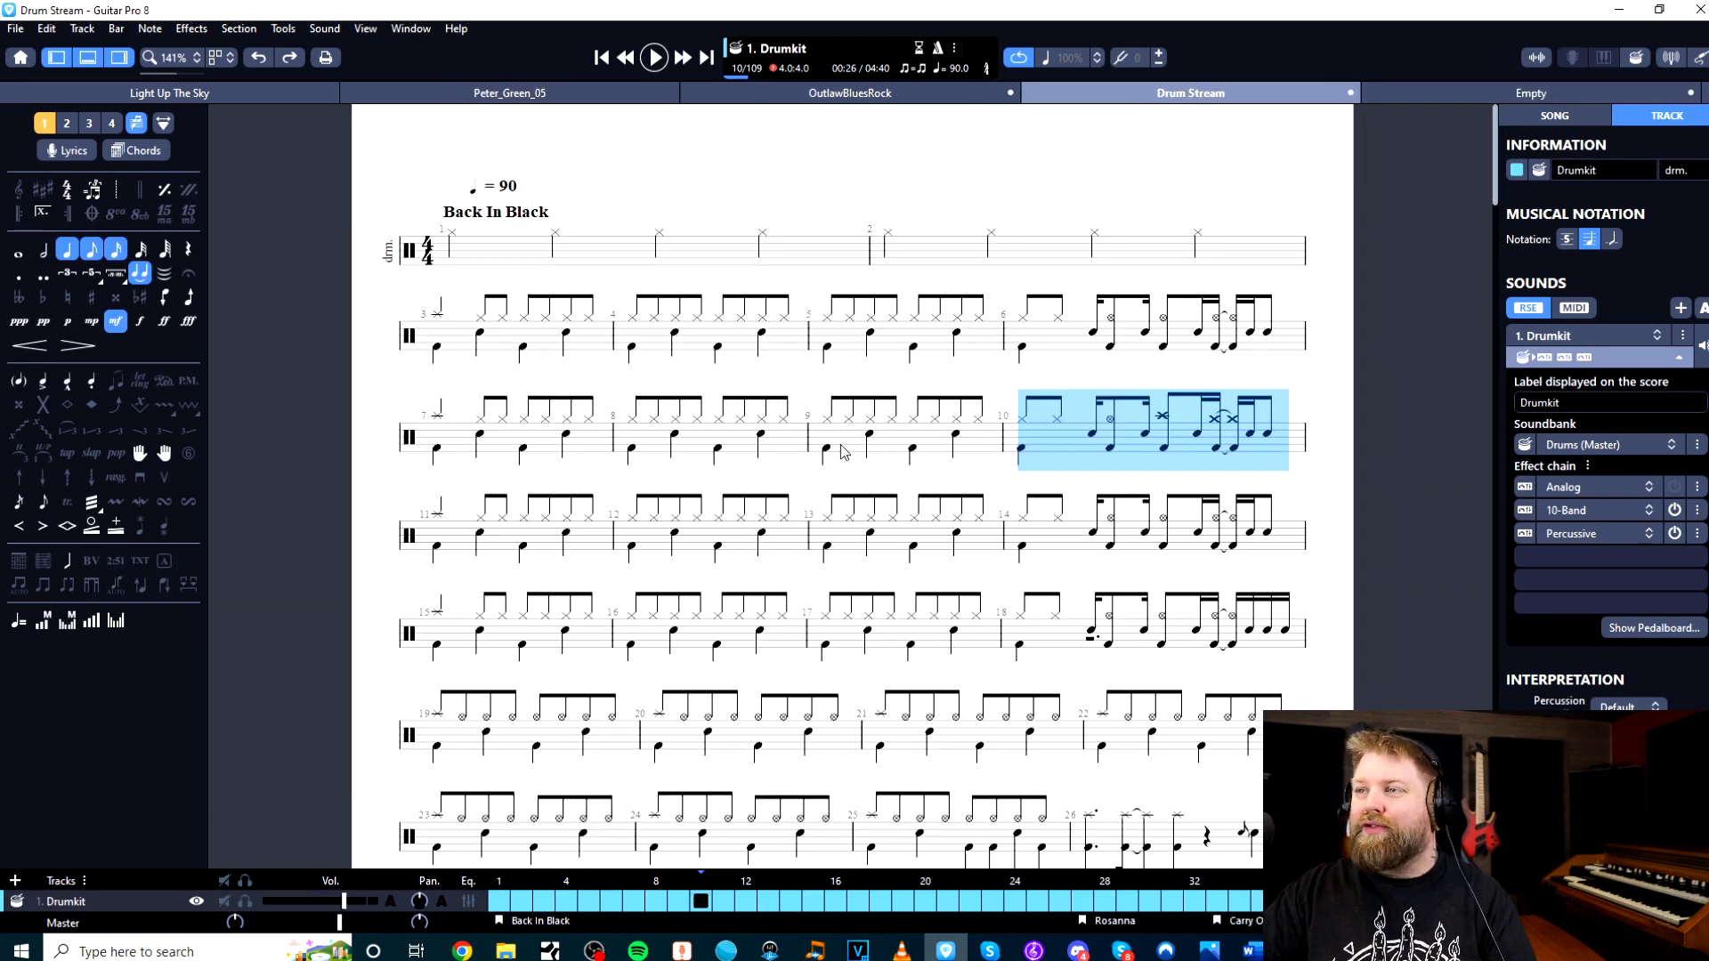
left_click(728, 445)
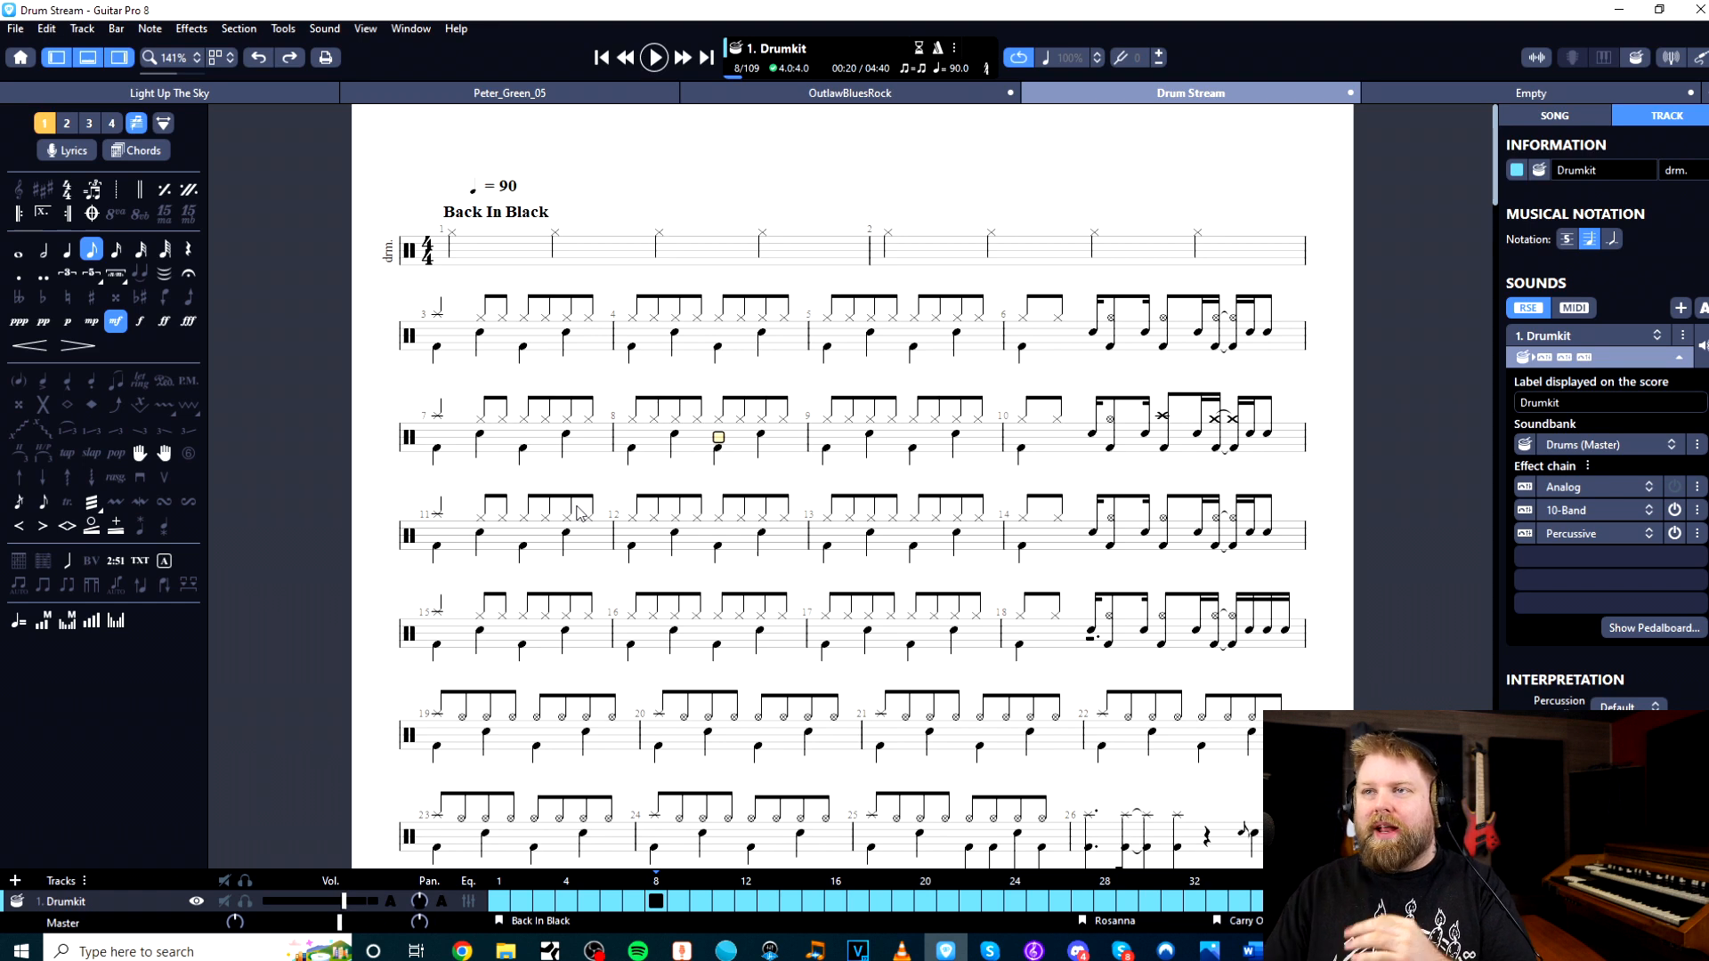
left_click_drag(478, 307, 944, 356)
left_click(911, 360)
left_click(631, 351)
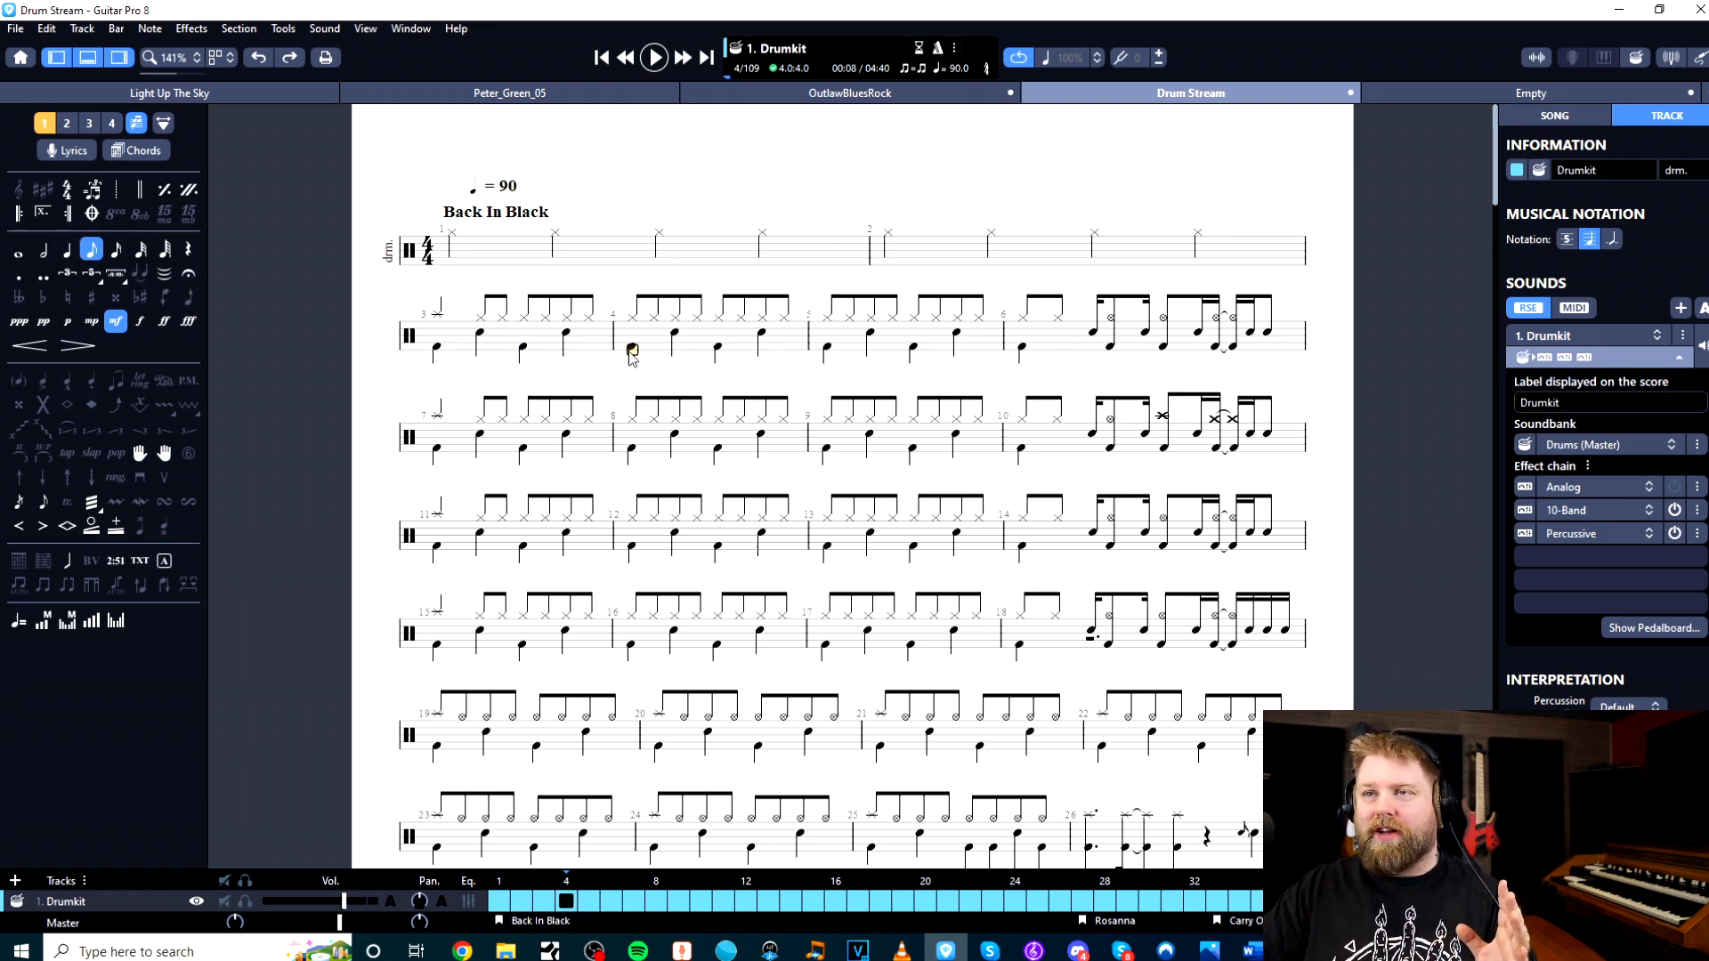
left_click(675, 334)
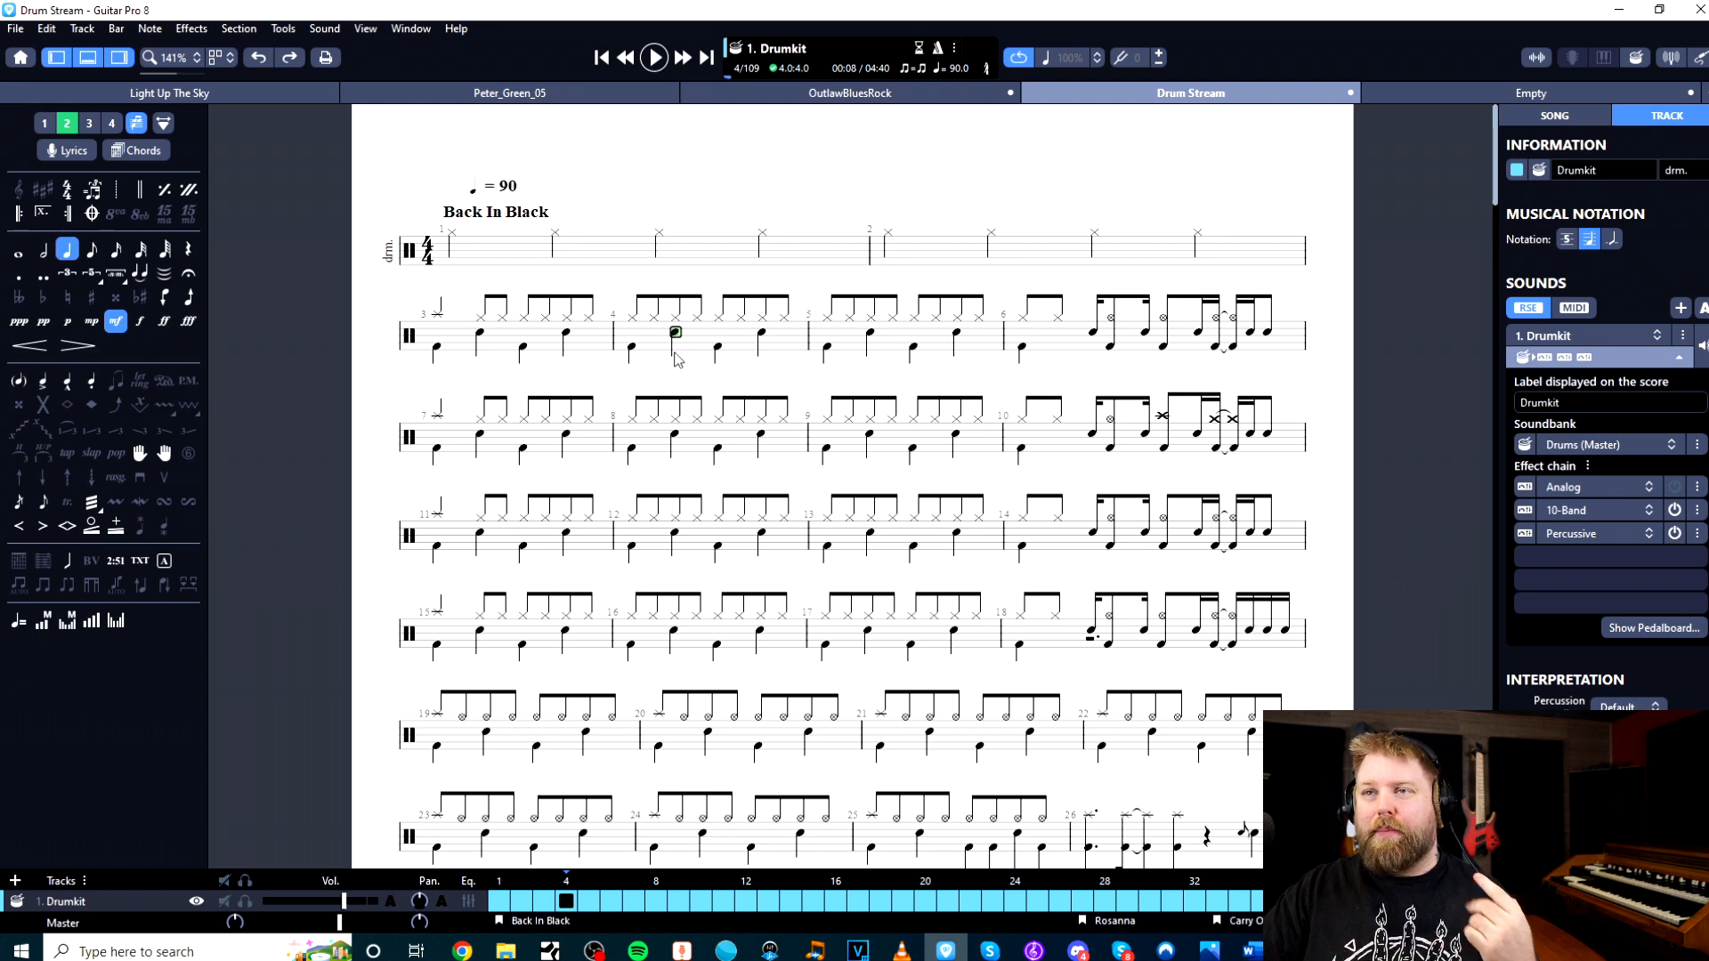
left_click(650, 313)
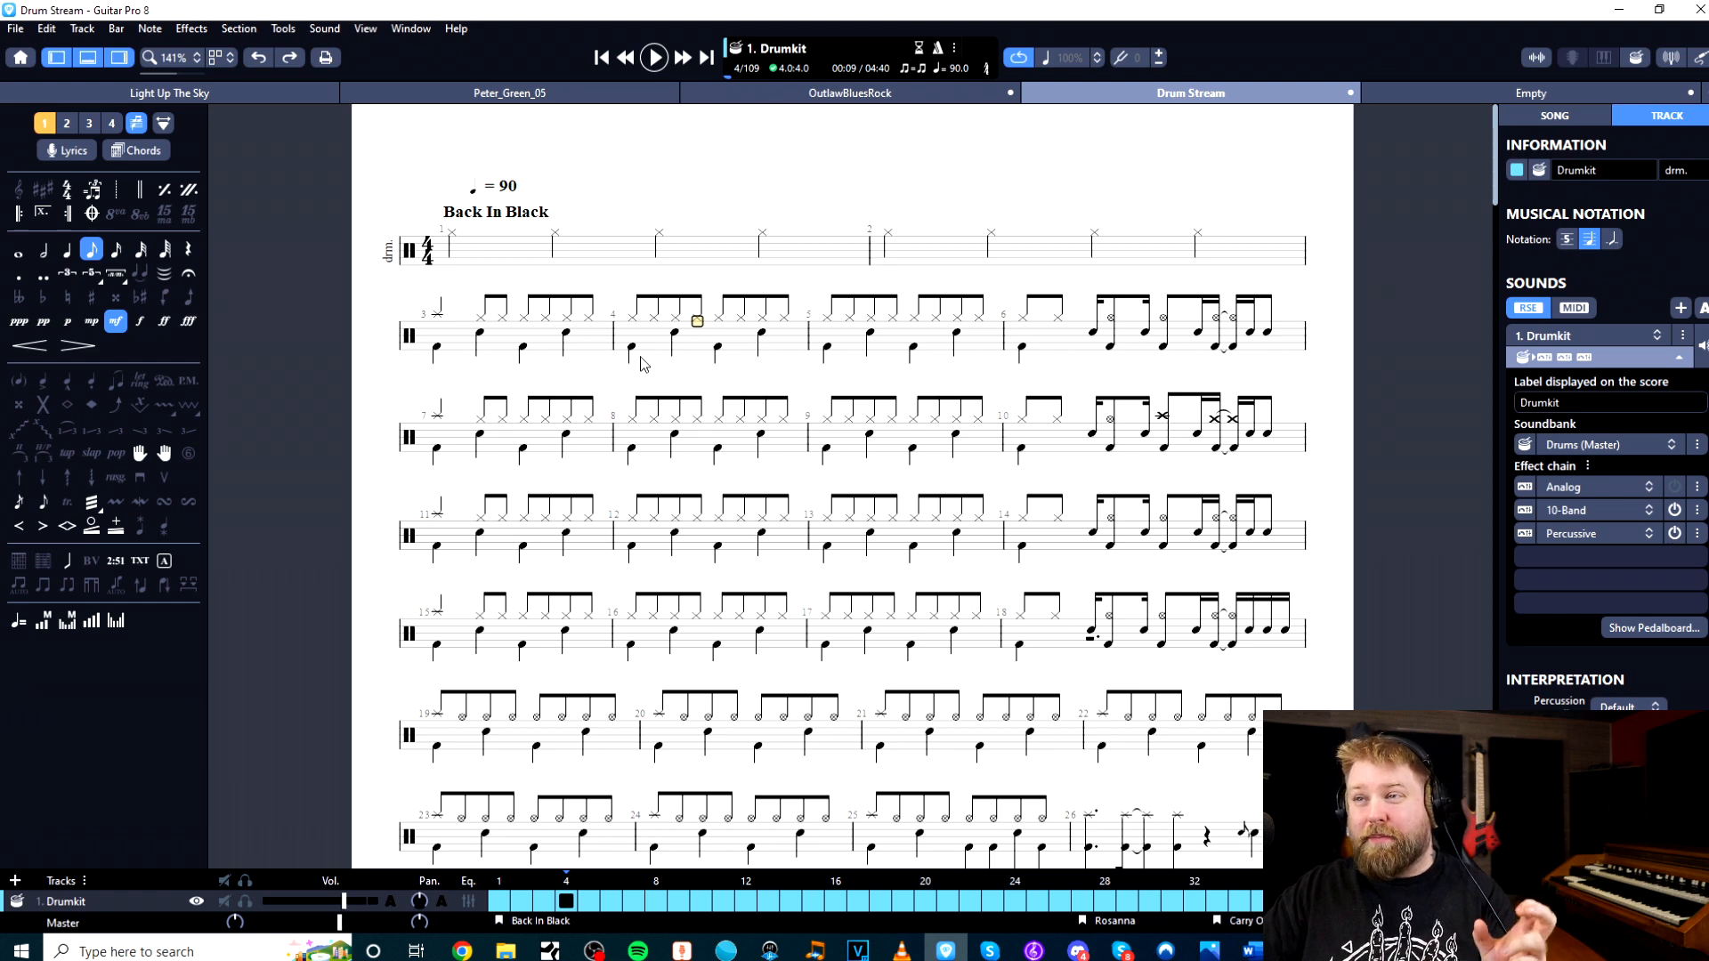
left_click_drag(1094, 331, 1278, 367)
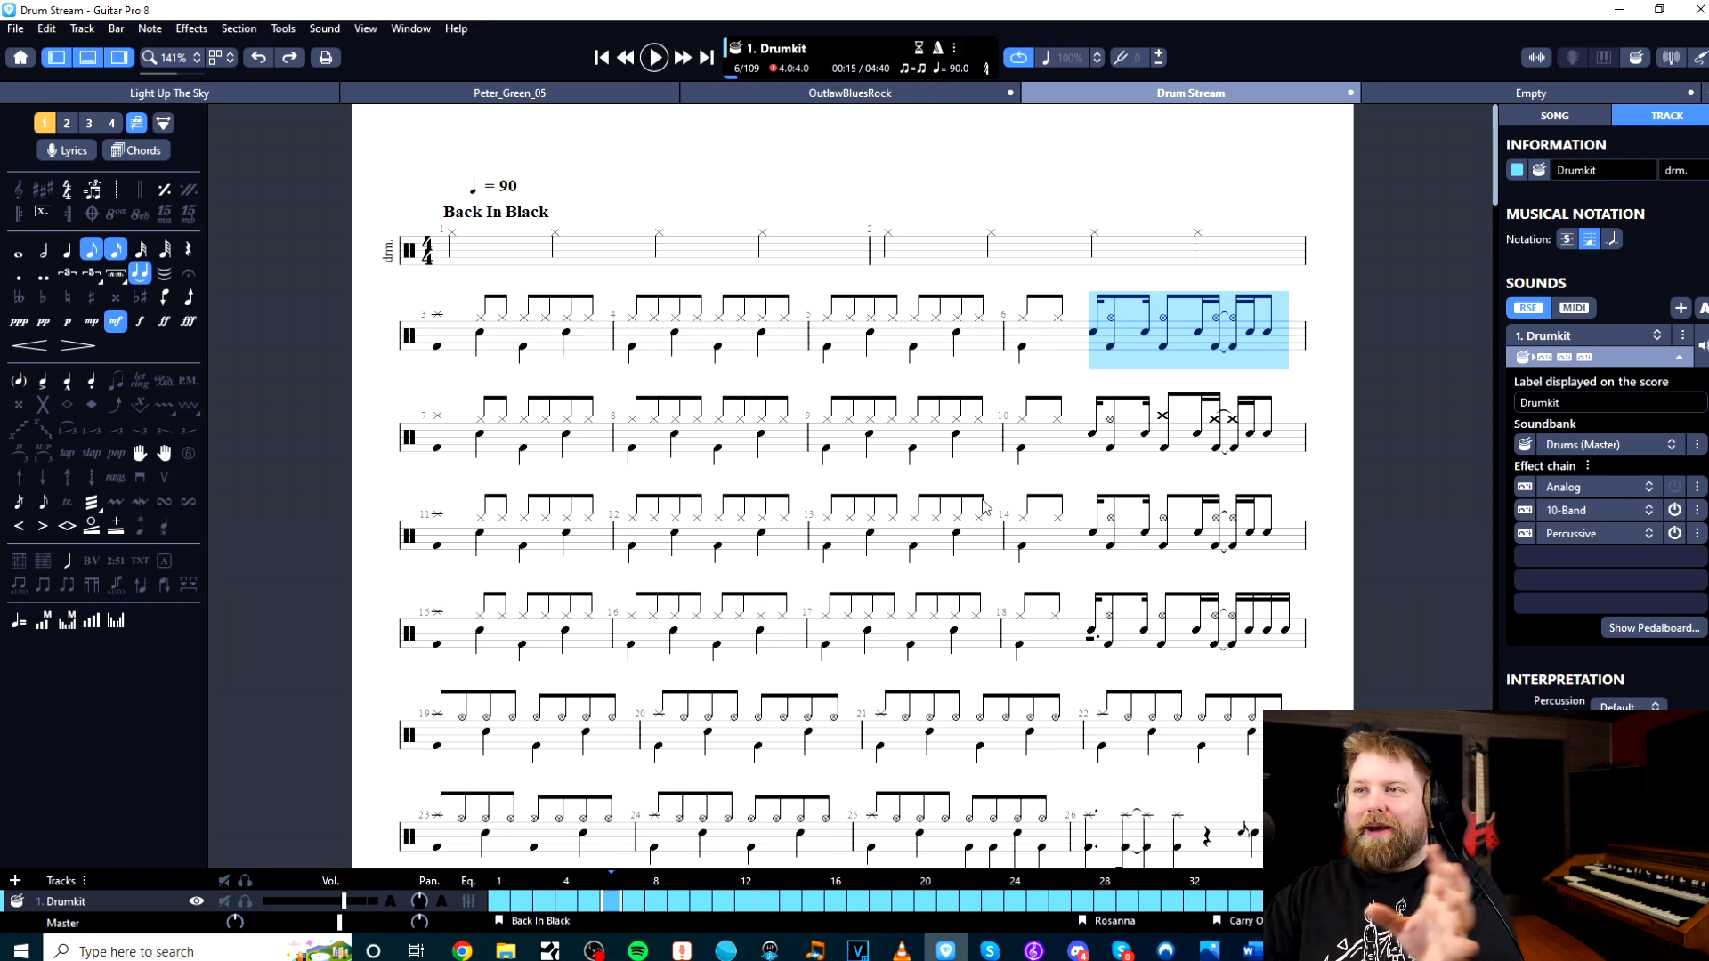
left_click(654, 358)
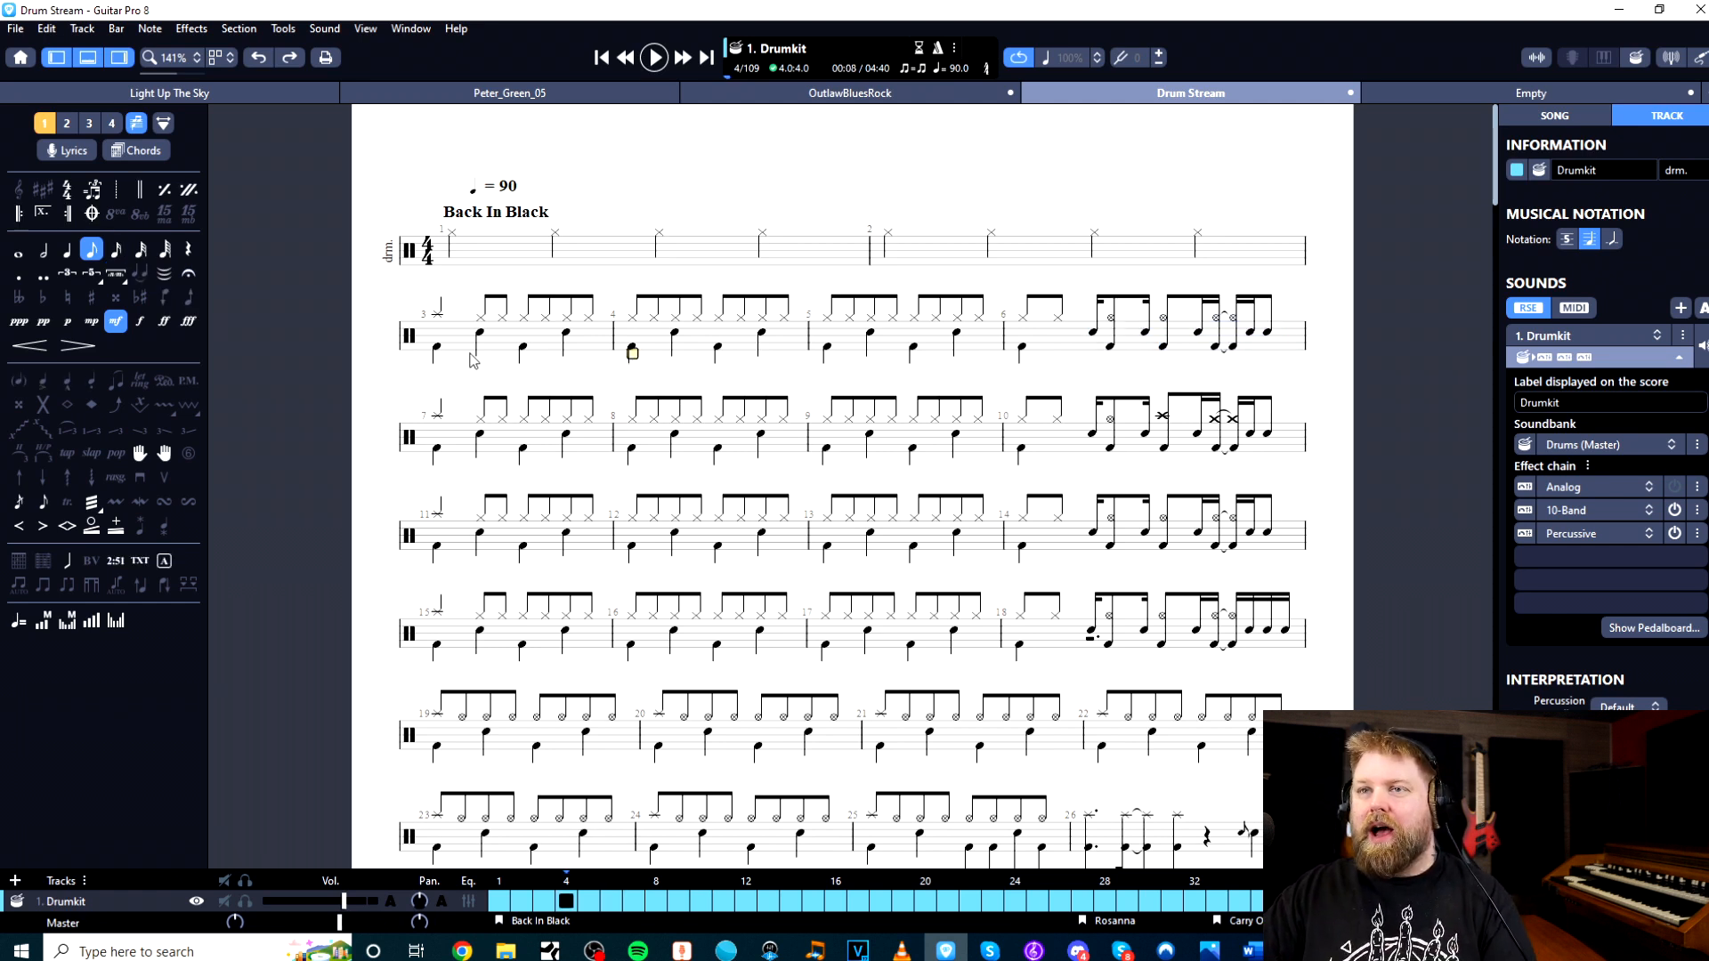
scroll(562, 474, "down", 3)
scroll(561, 475, "up", 3)
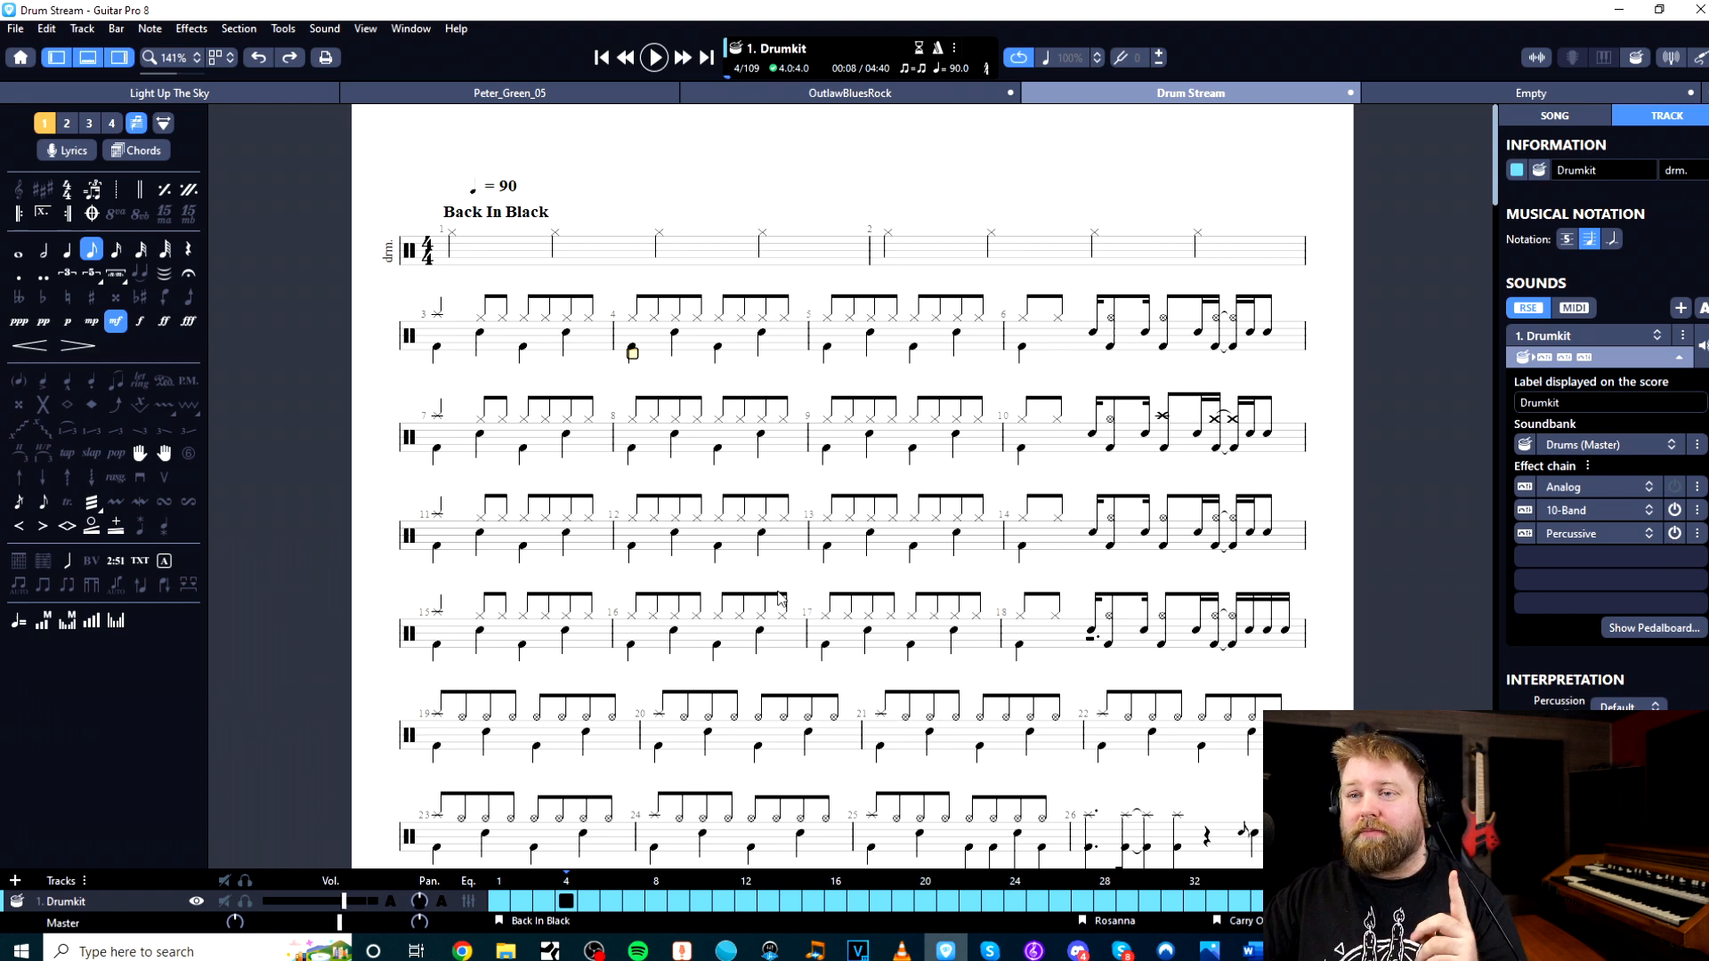
In the Empty score, replace note 91 on the first beat of bar 1 with note 42, placed above the standard staff
left_click(1588, 93)
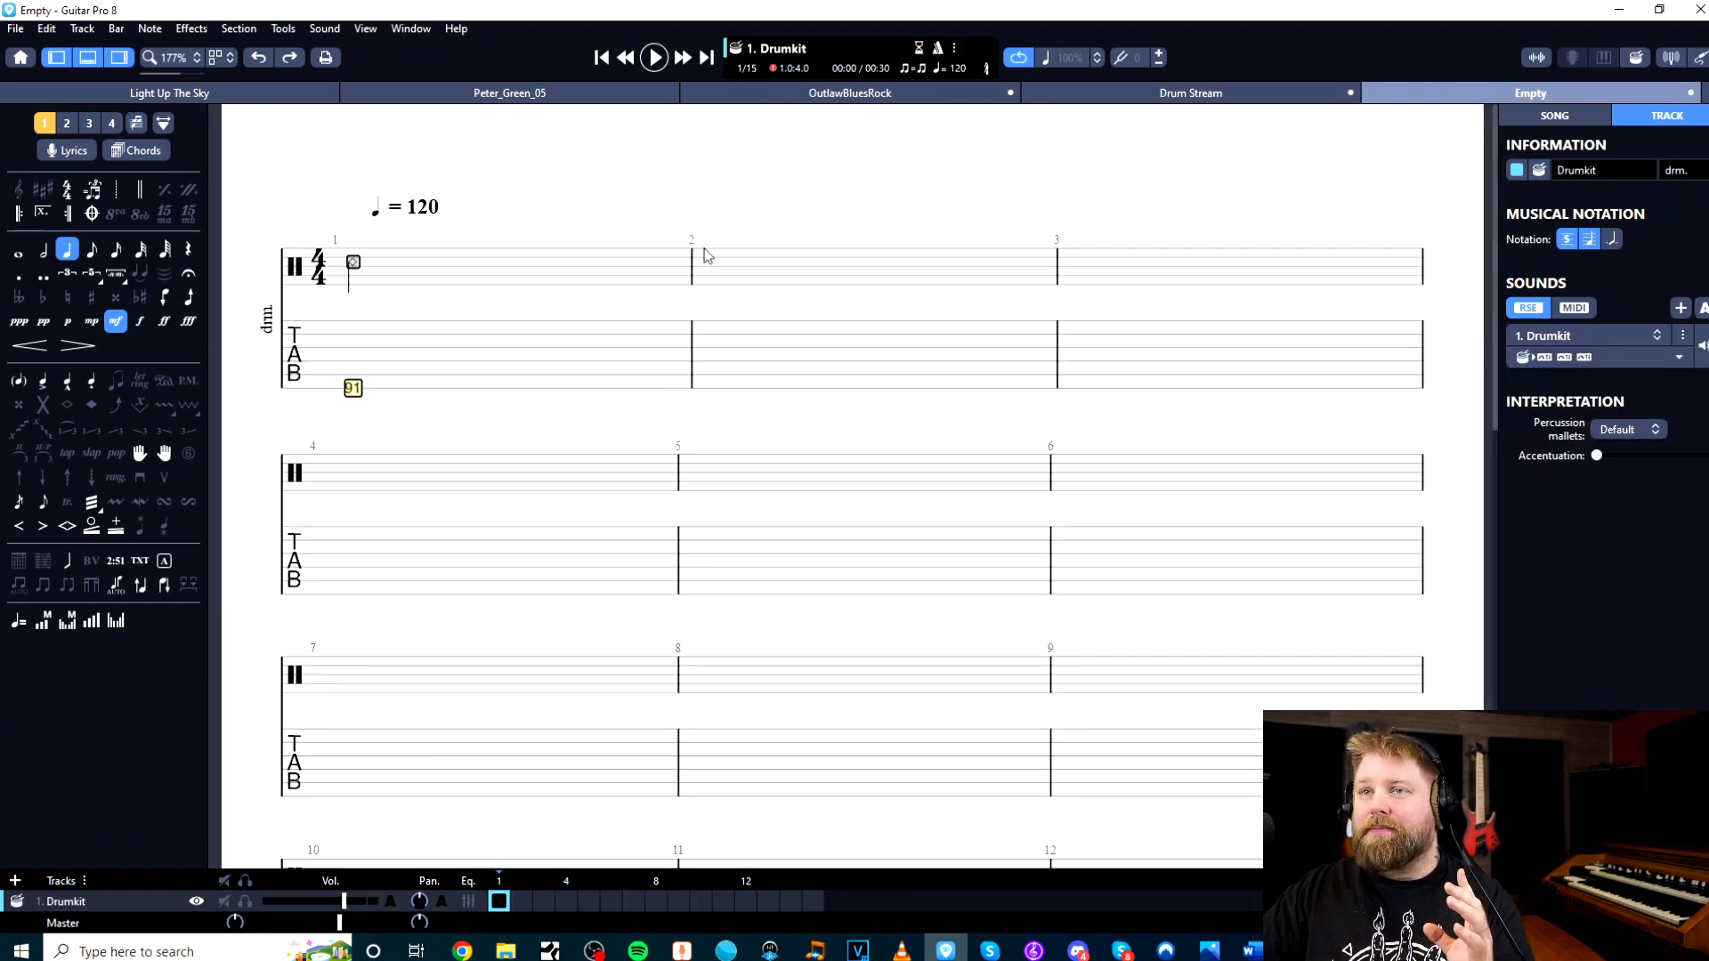
key("Delete")
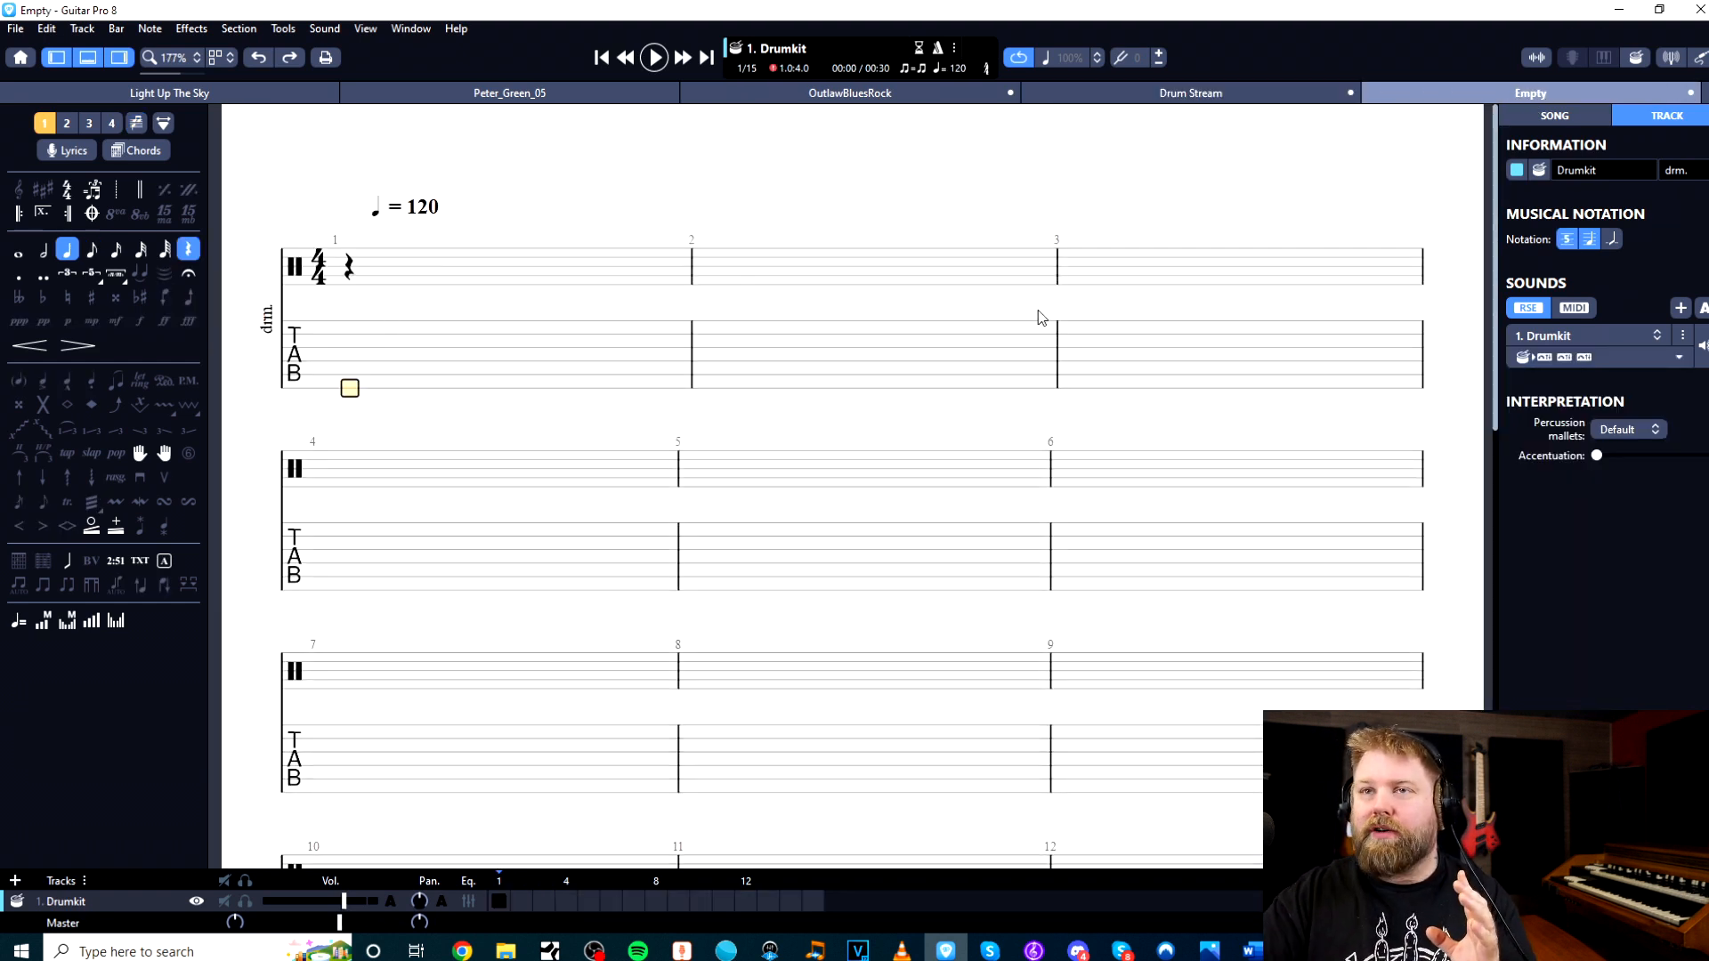
left_click(362, 287)
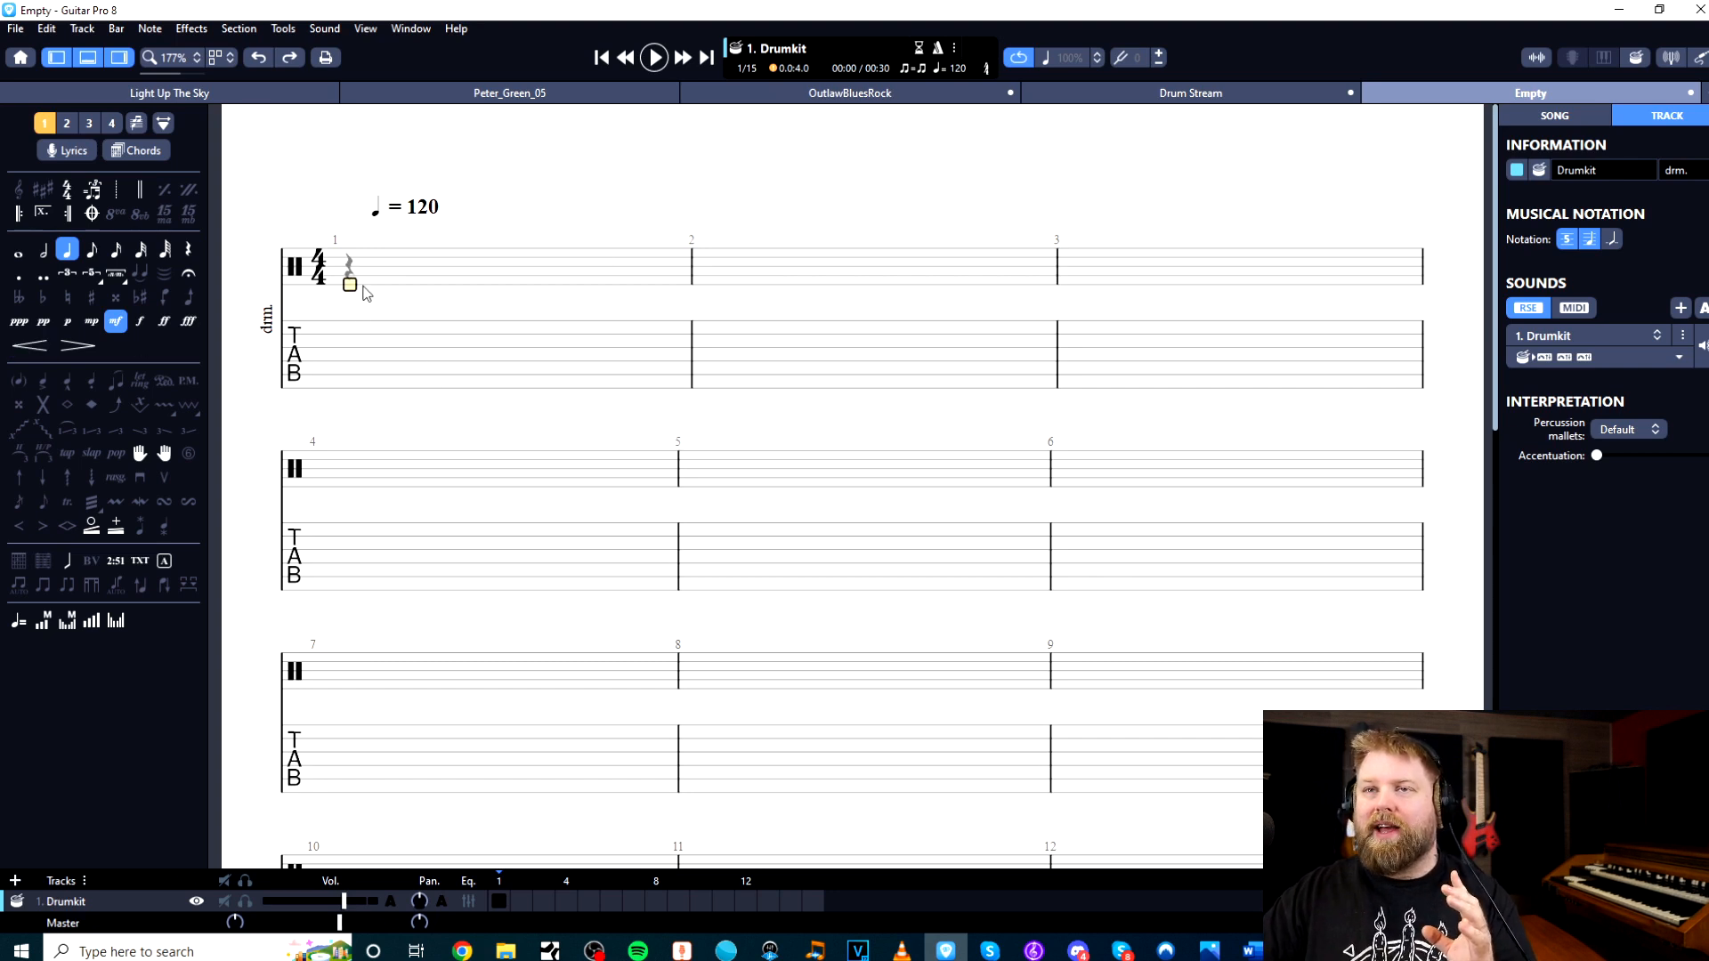
key("Up")
key("Up")
key("Up")
key("Up")
key("Up")
key("Up")
key("Up")
key("Up")
key("Up")
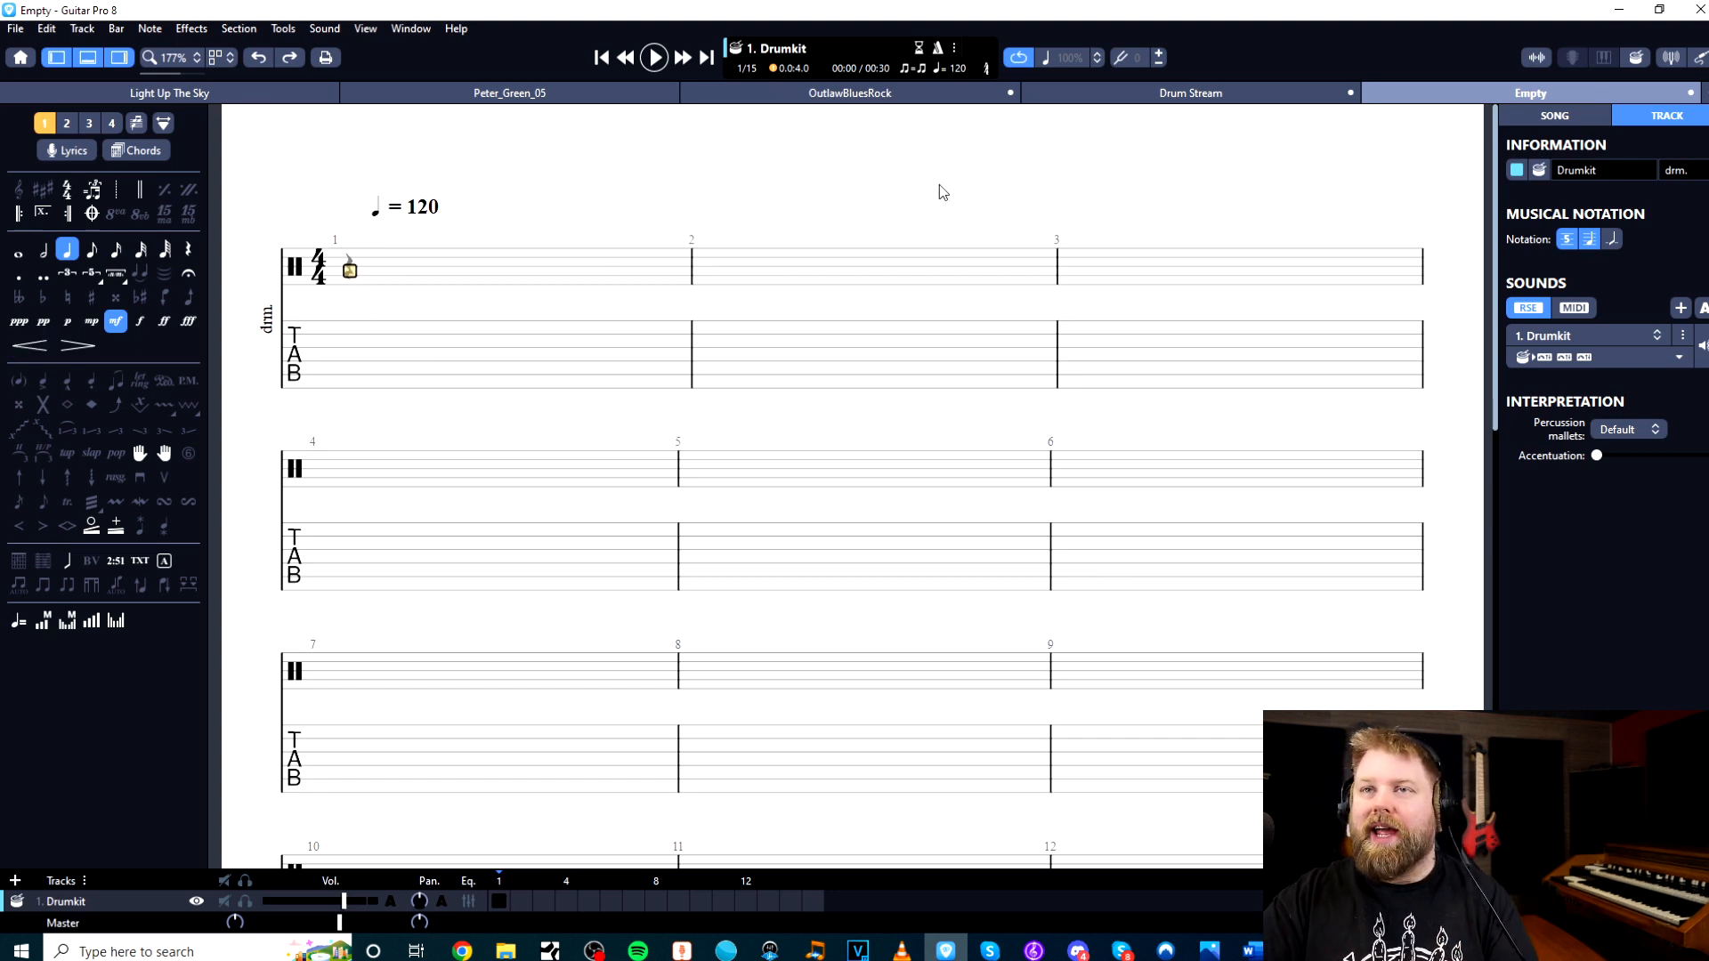
key("Return")
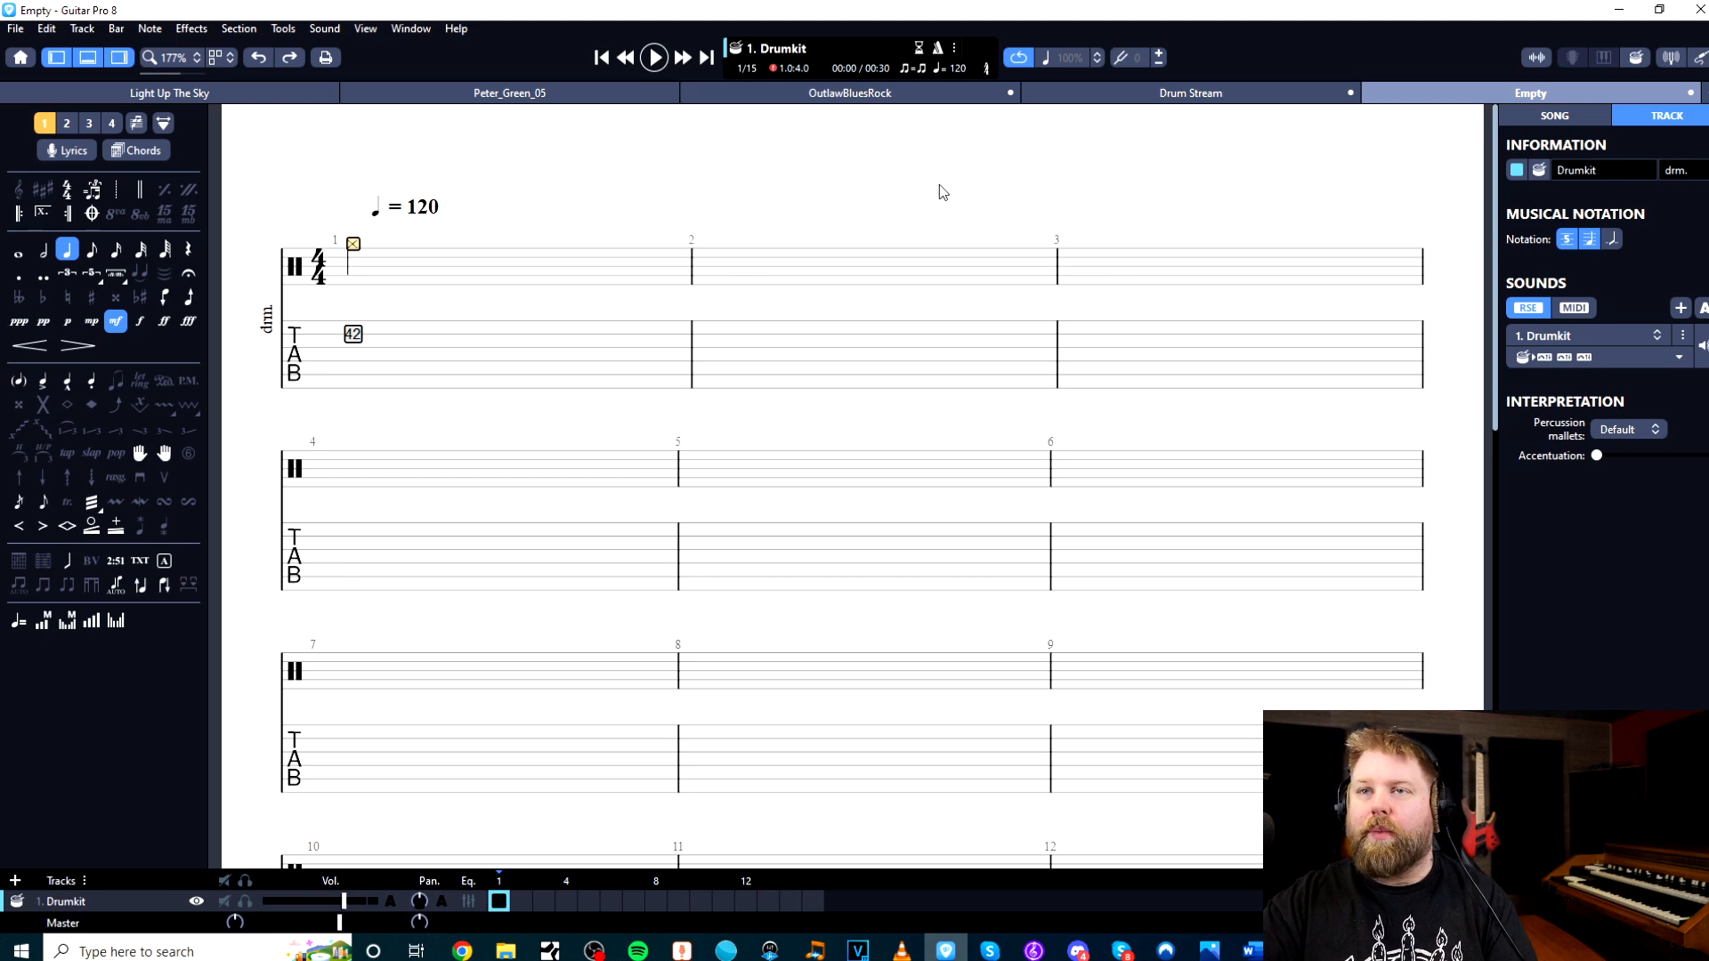
Fill bar 1 with eight eighth notes of number 42
key("minus")
key("Right")
type("42")
key("Right")
type("42")
key("Right")
type("42")
key("Right")
type("42")
key("Right")
type("42")
key("Right")
type("42")
key("Right")
type("42")
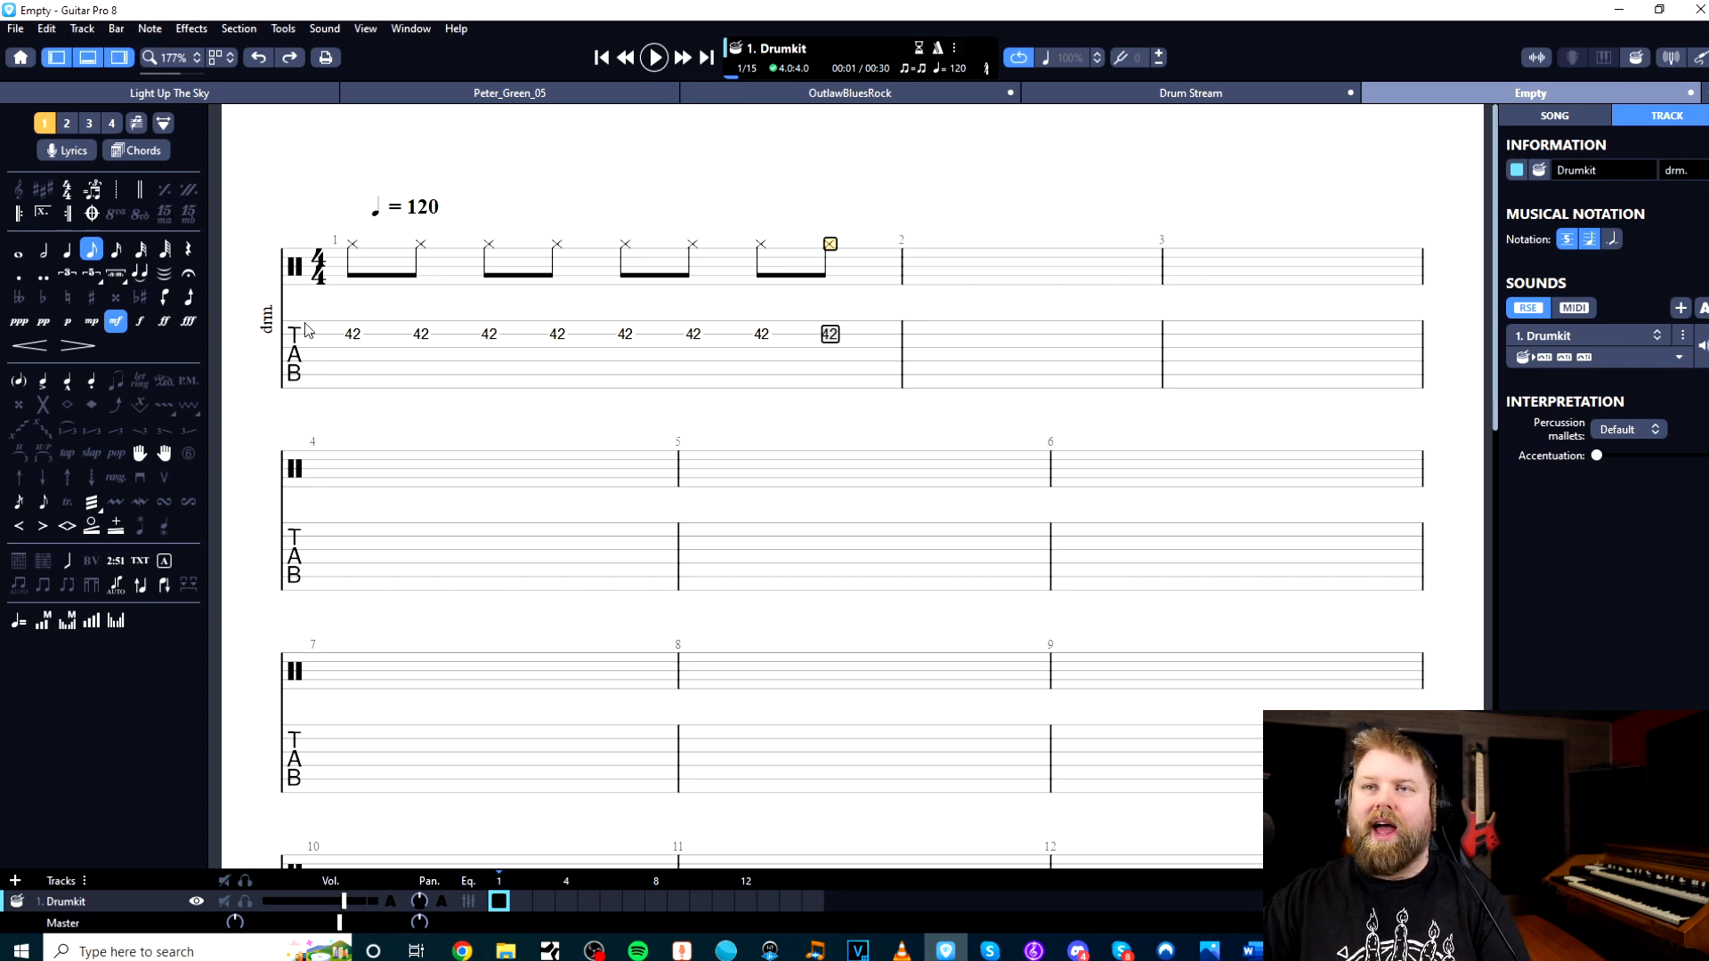
Add note 36 on beat 1 and note 38 on beat 2 of bar 1, beneath the existing 42s
left_click(354, 277)
key("Down")
key("Down")
key("Down")
key("Down")
key("Down")
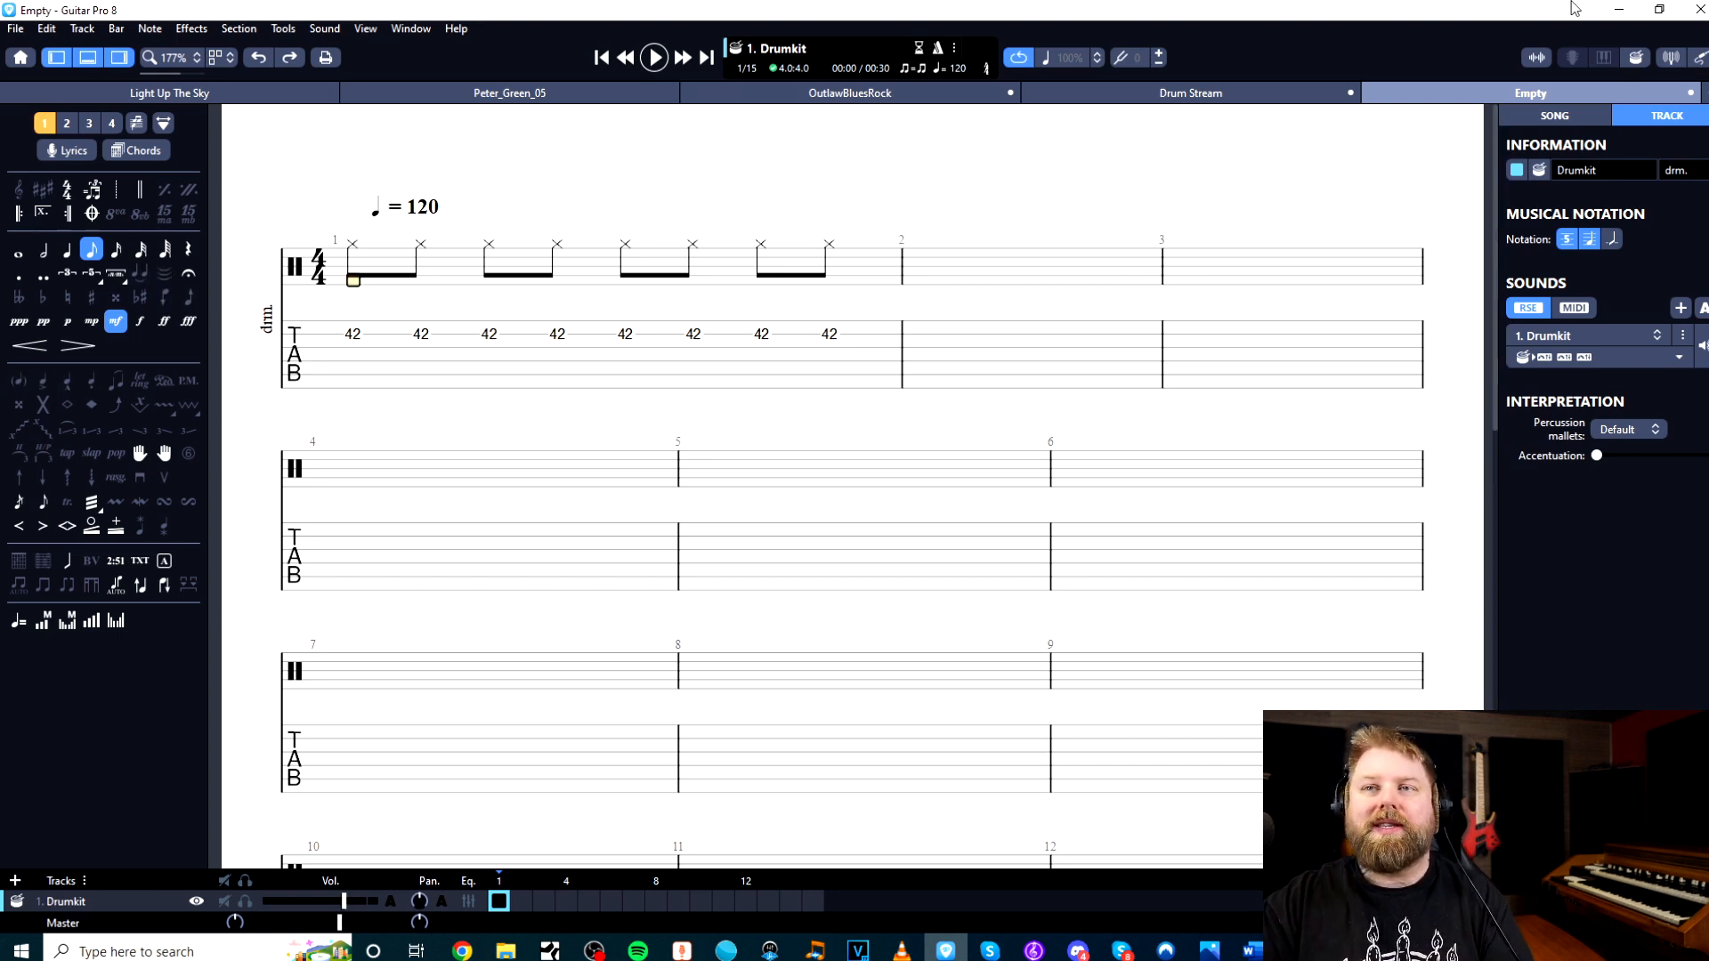
type("36")
key("Right")
key("Right")
key("Up")
key("Up")
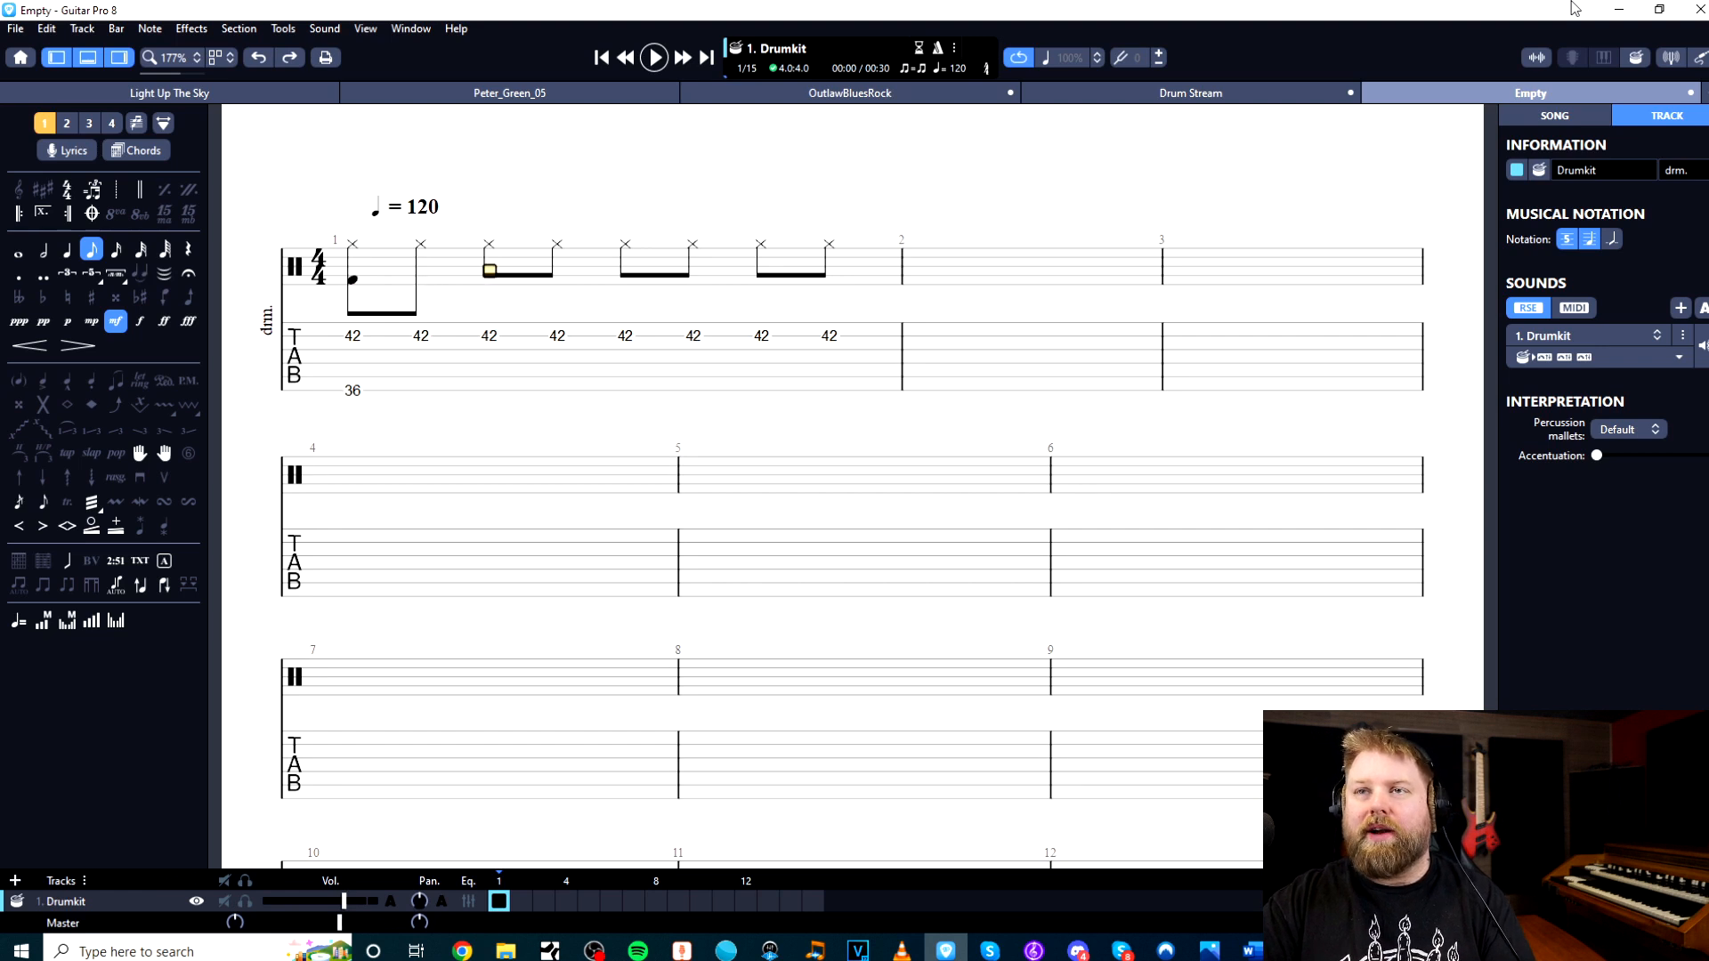
type("38")
Add note 36 on beat 3 and note 38 on beat 4 of bar 1, beneath the existing 42s
key("Right")
key("Right")
key("Down")
key("Down")
key("Down")
type("36")
key("Right")
key("Right")
key("Up")
key("Up")
key("Up")
type("38")
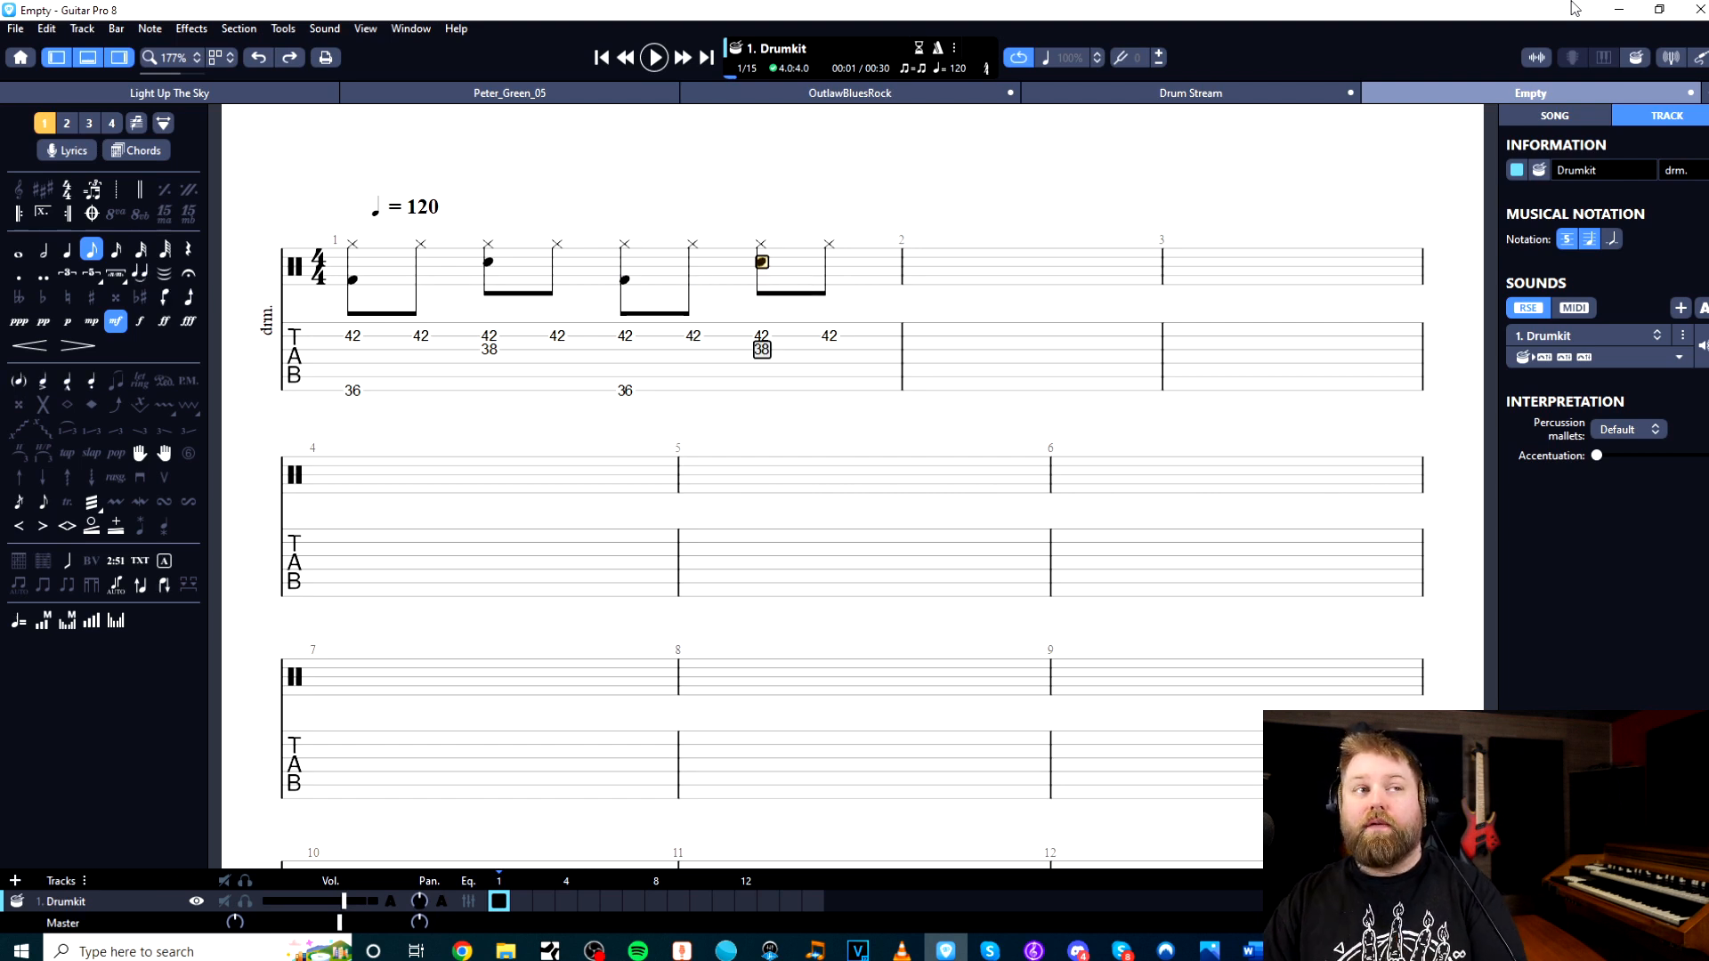
Play back the whole of bar 1 on its own, and stop playback
left_click(343, 345)
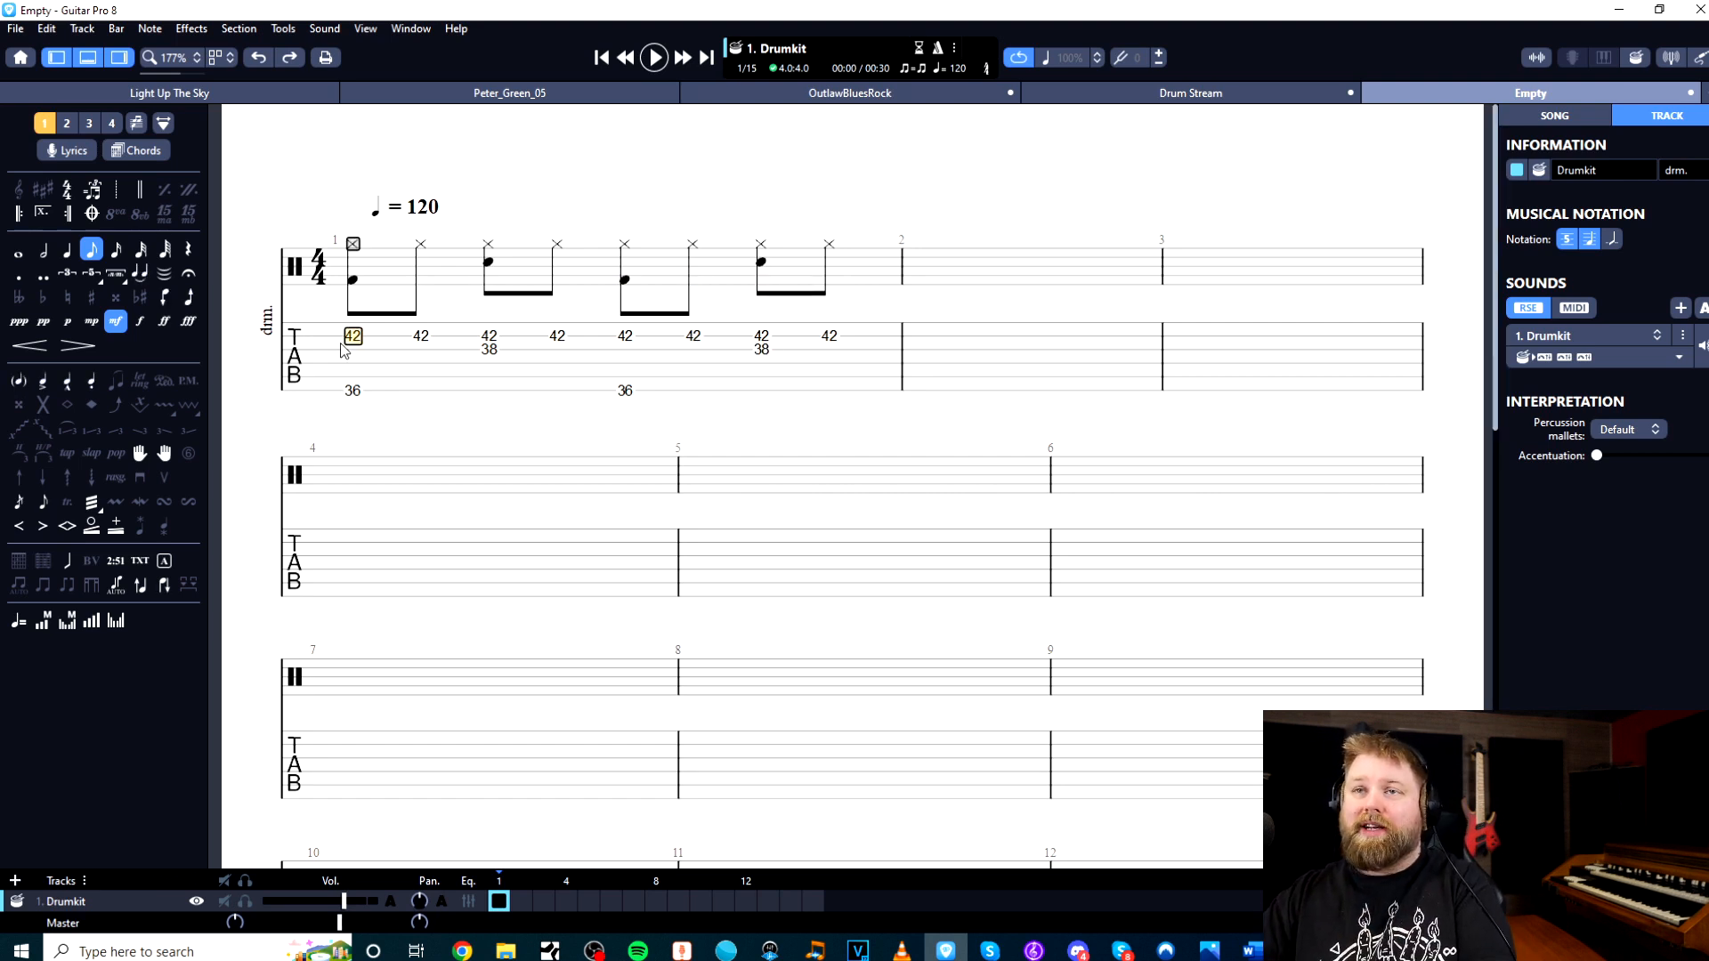
left_click_drag(342, 349, 815, 383)
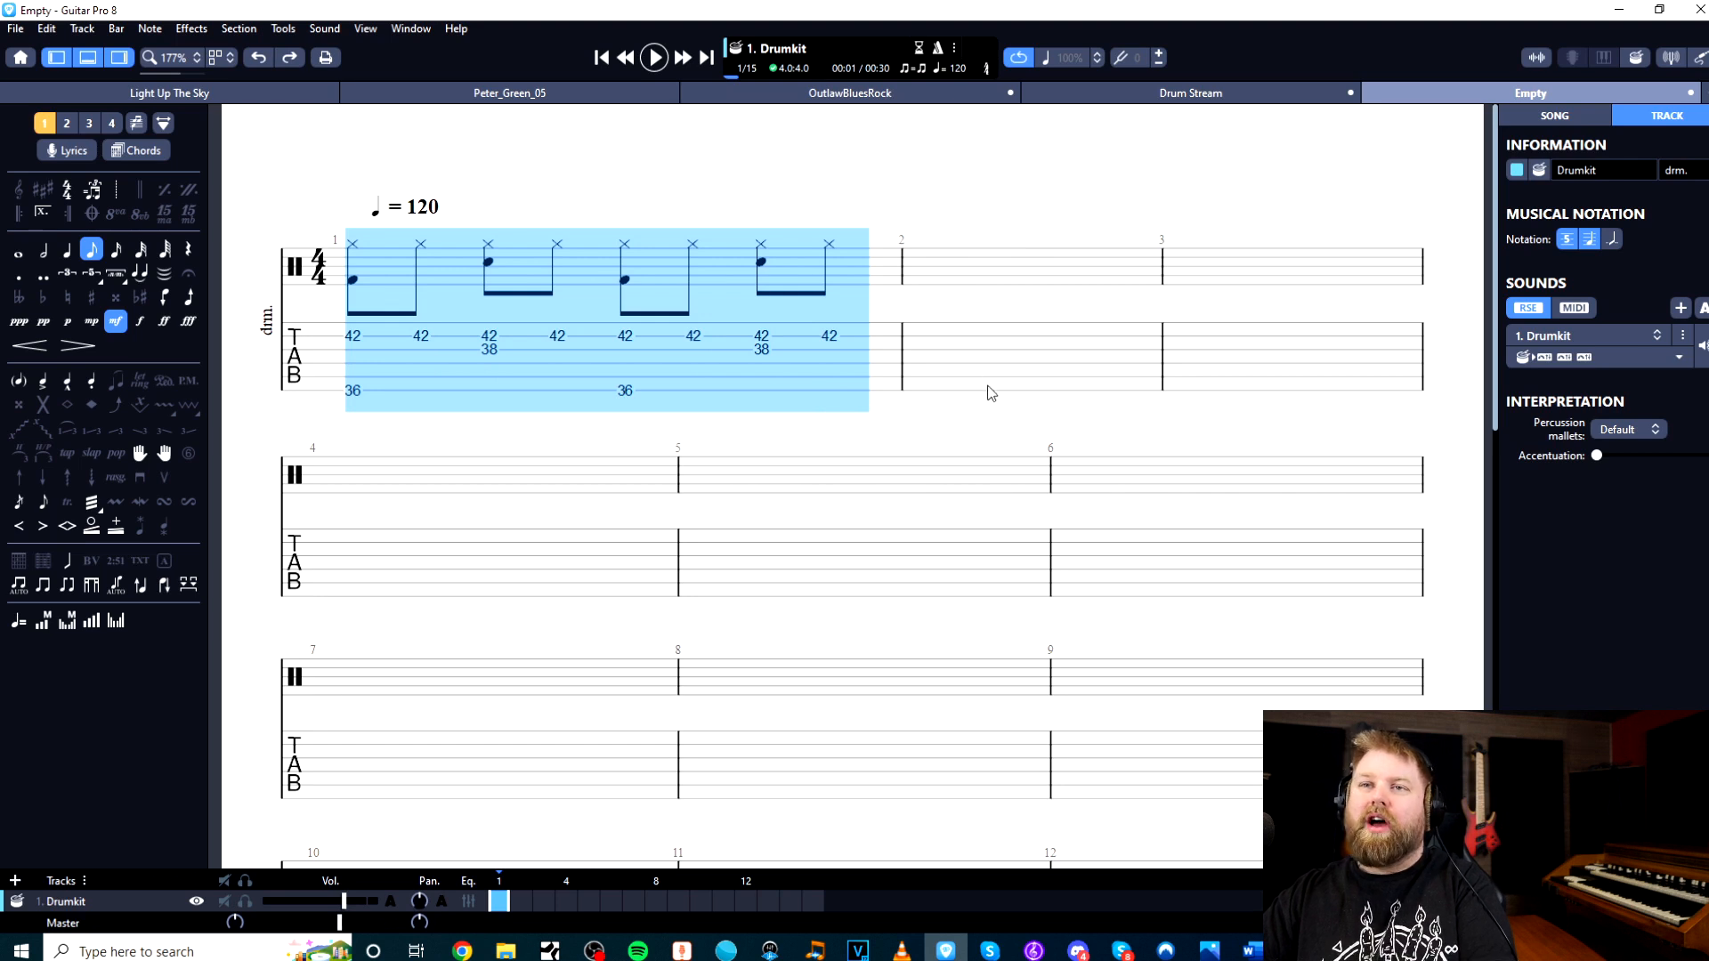
key("space")
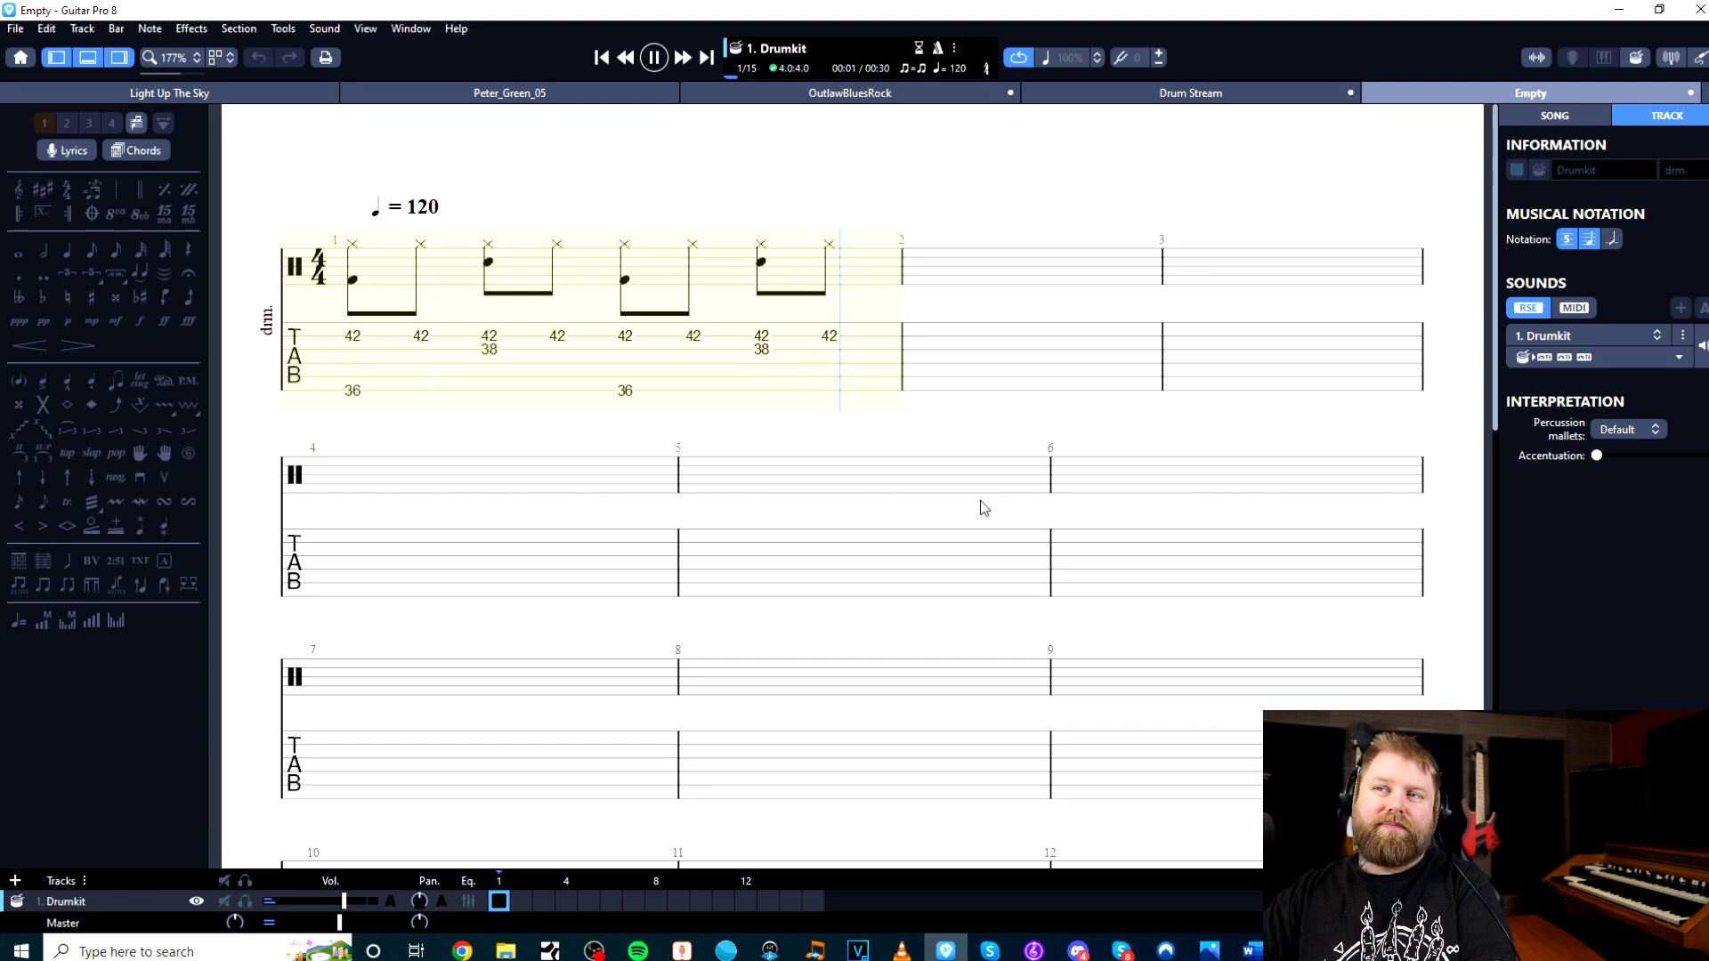
key("space")
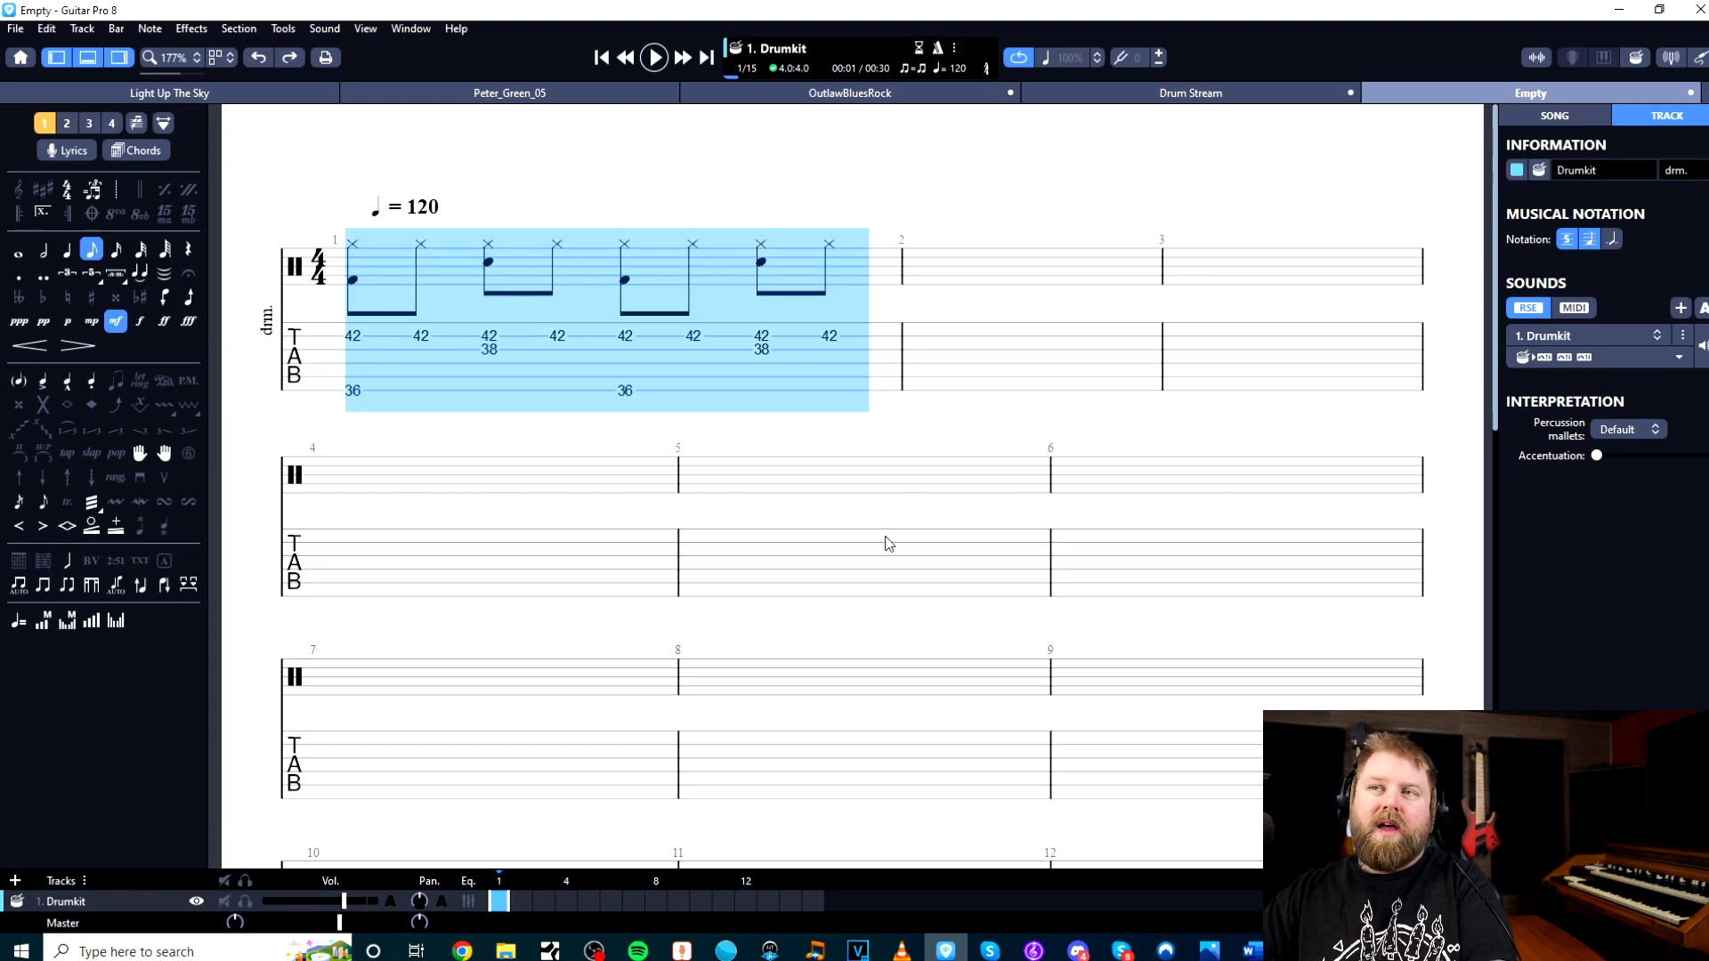
left_click(361, 385)
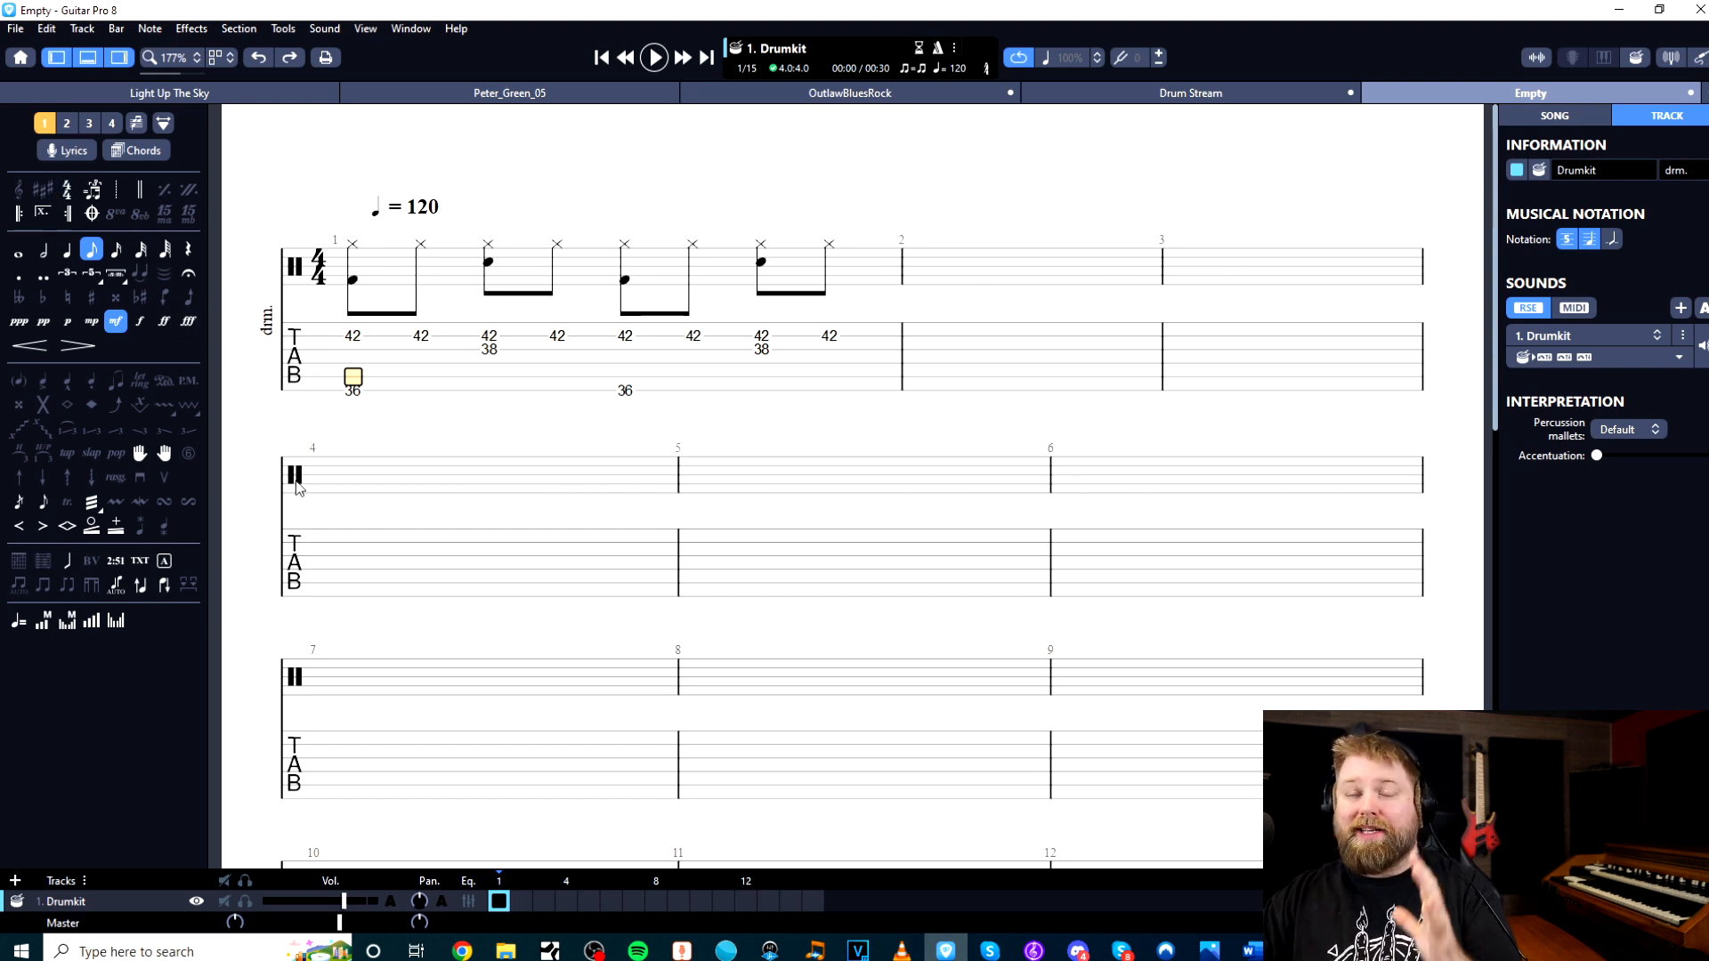
key("Down")
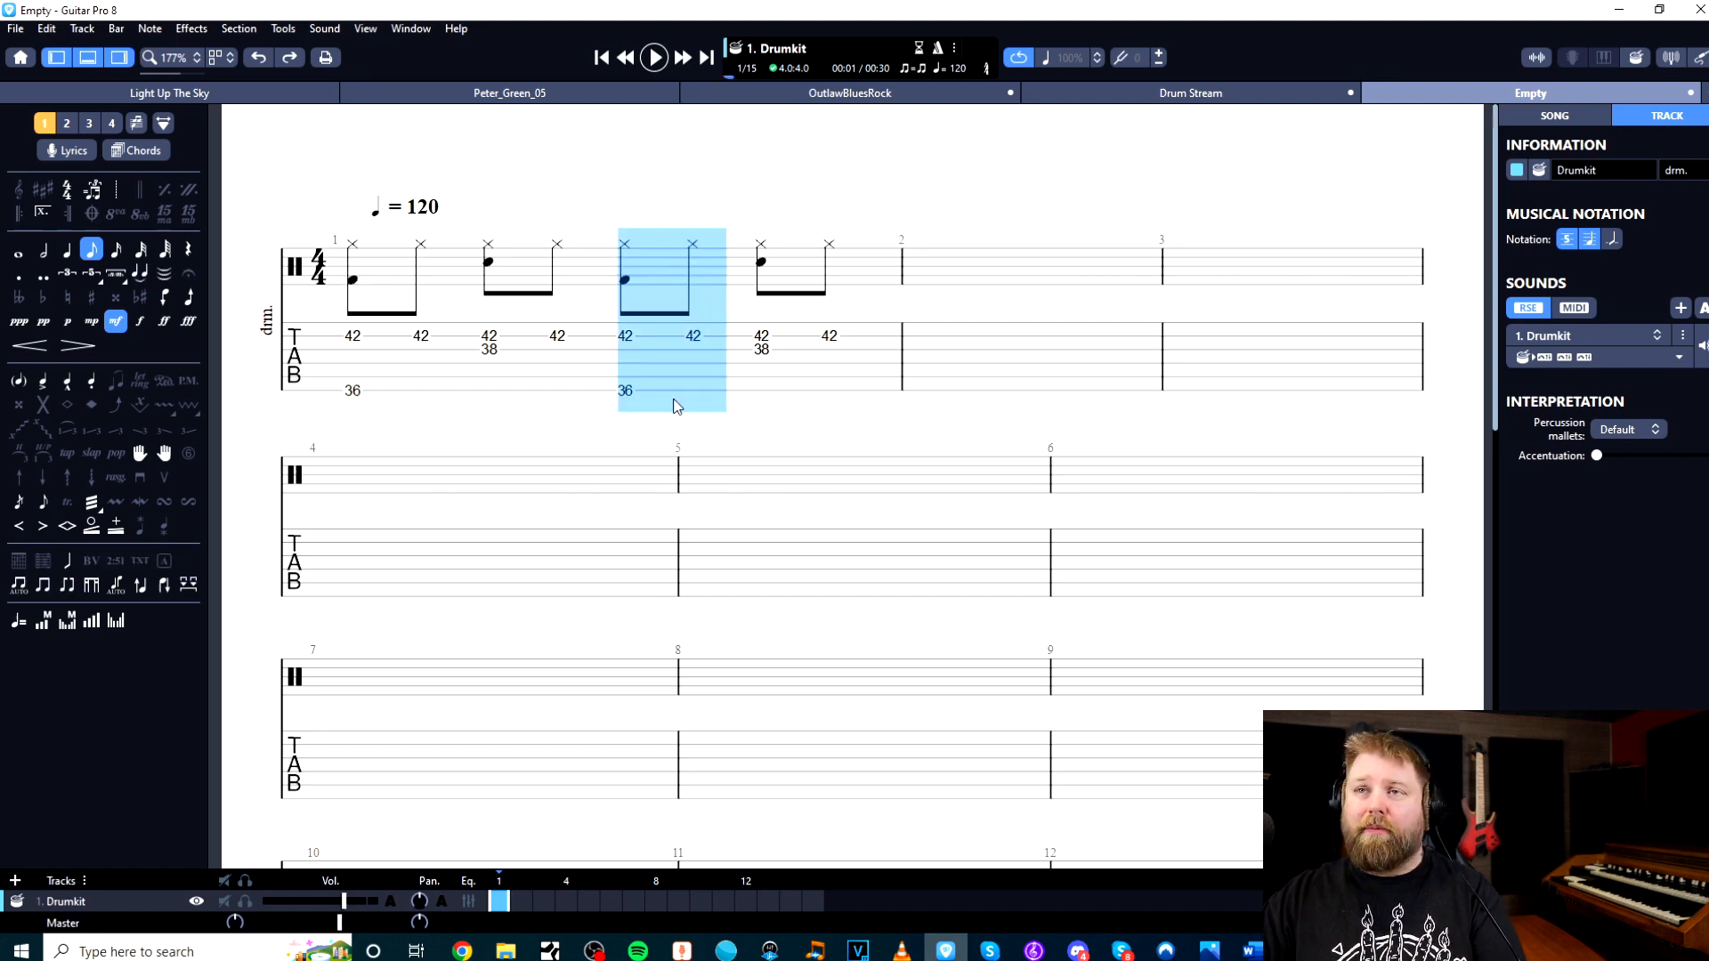
Shorten beat 3 of bar 1 to a sixteenth and insert a sixteenth note 36 right after it
left_click(626, 392)
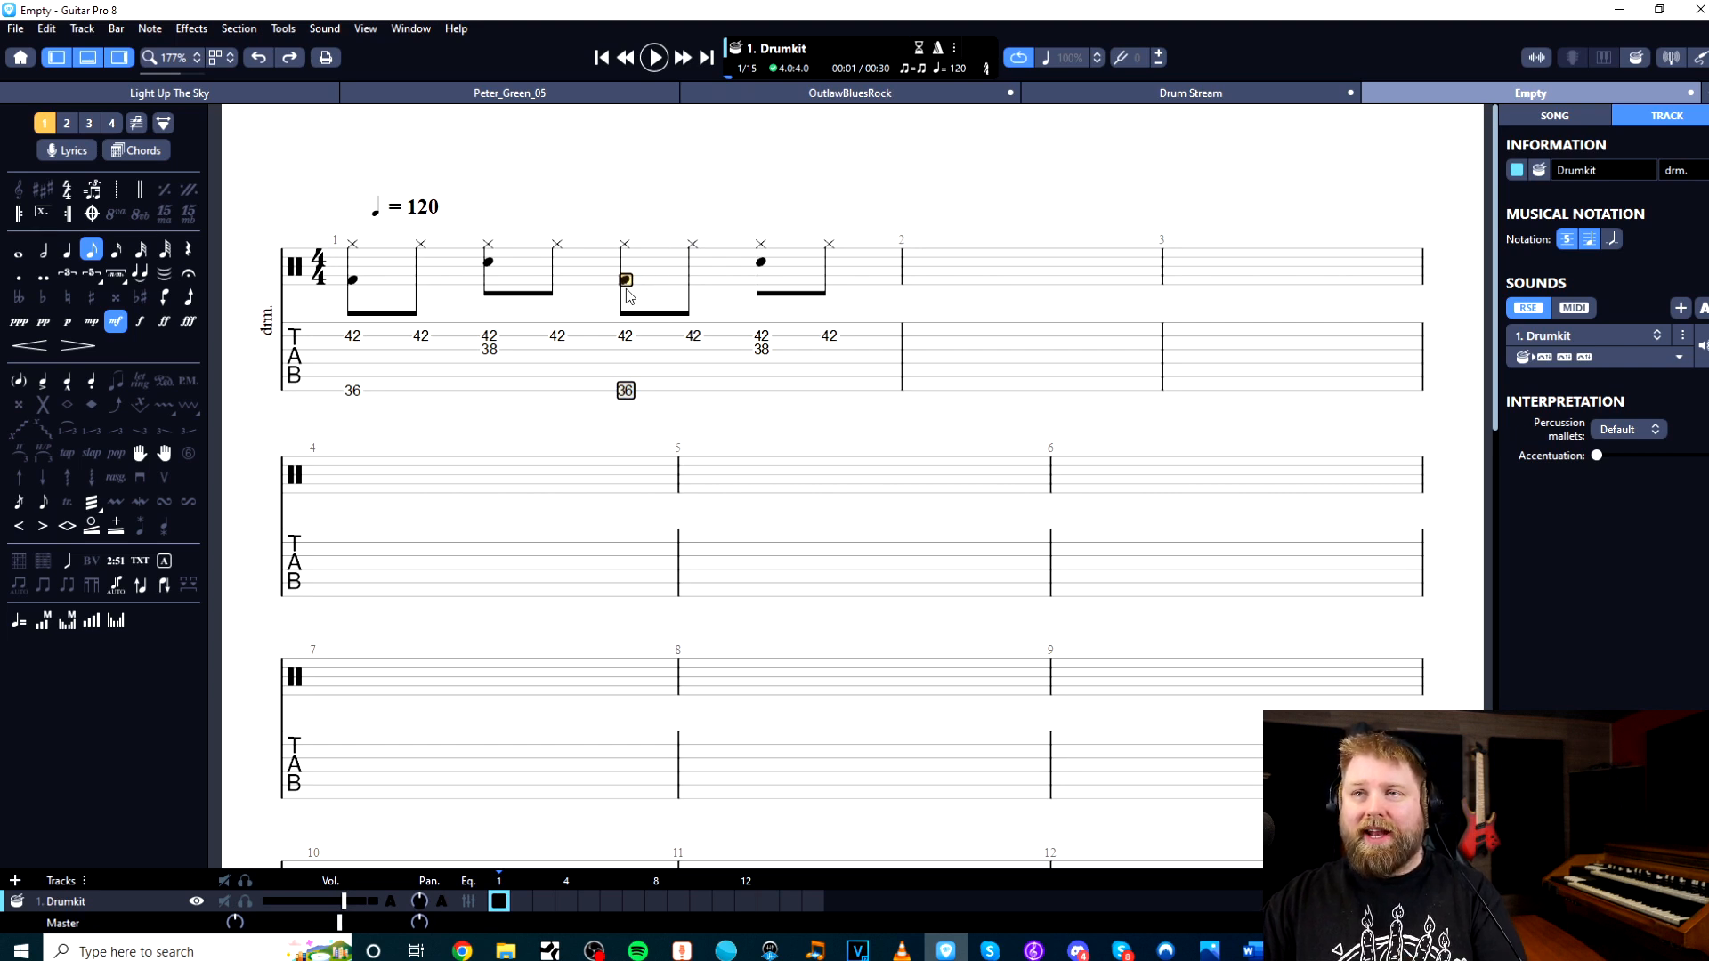
left_click(625, 337)
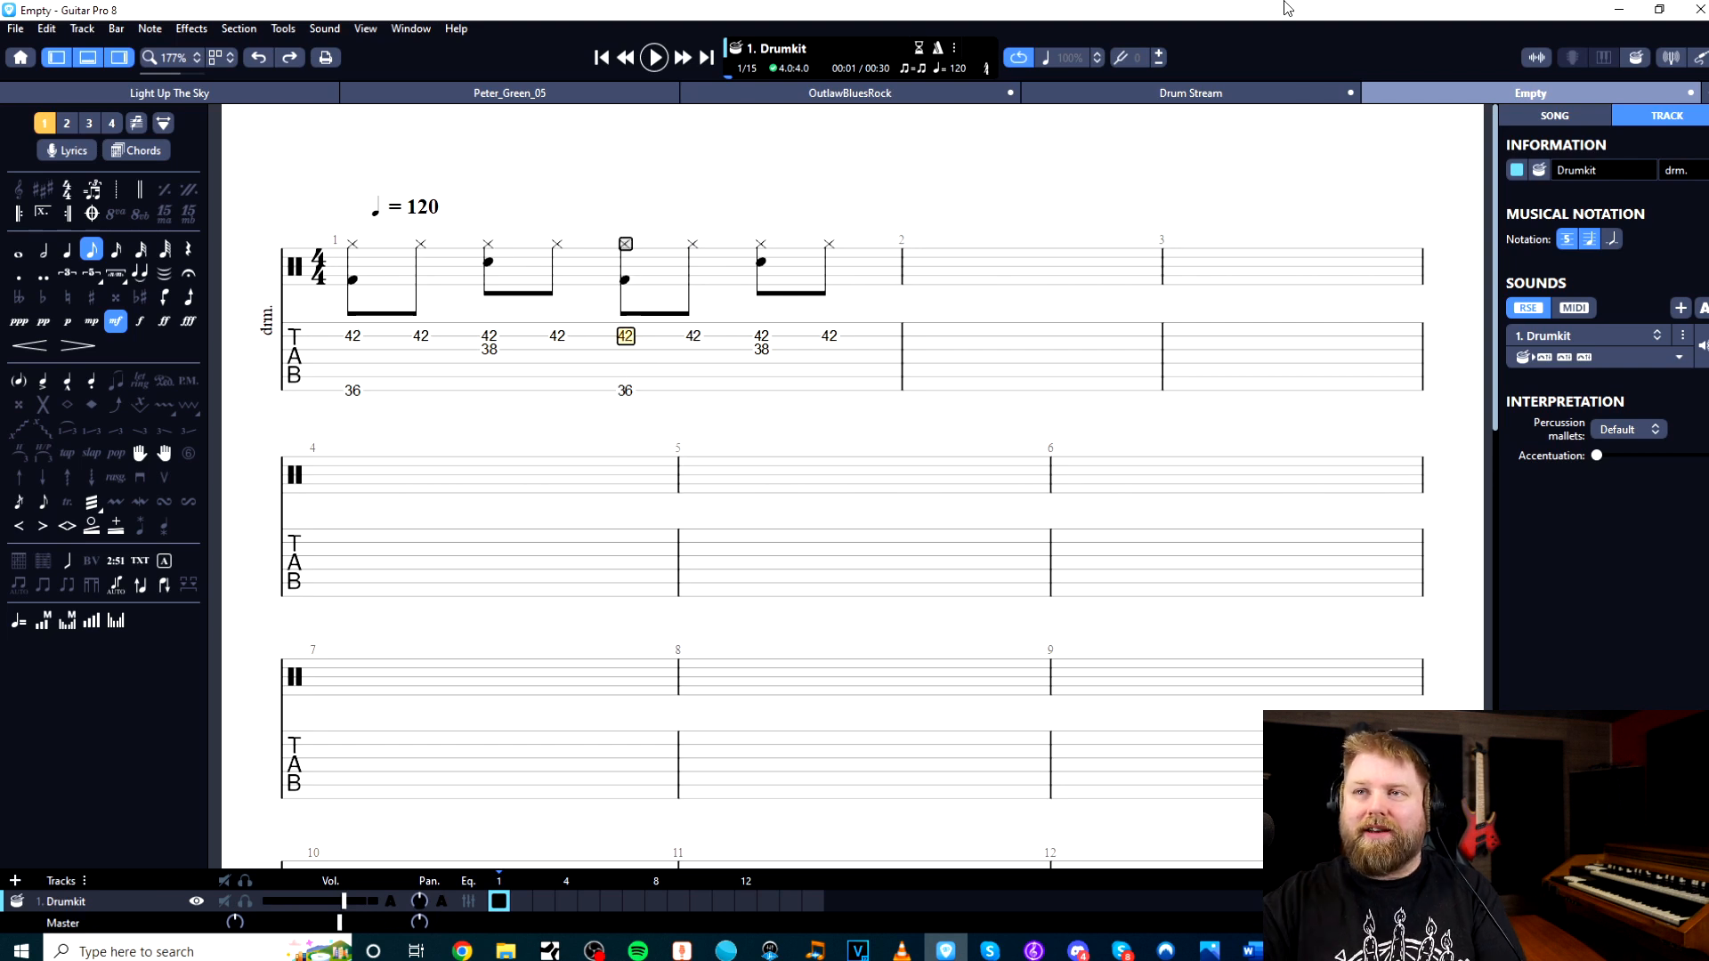
key("plus")
key("Right")
key("Insert")
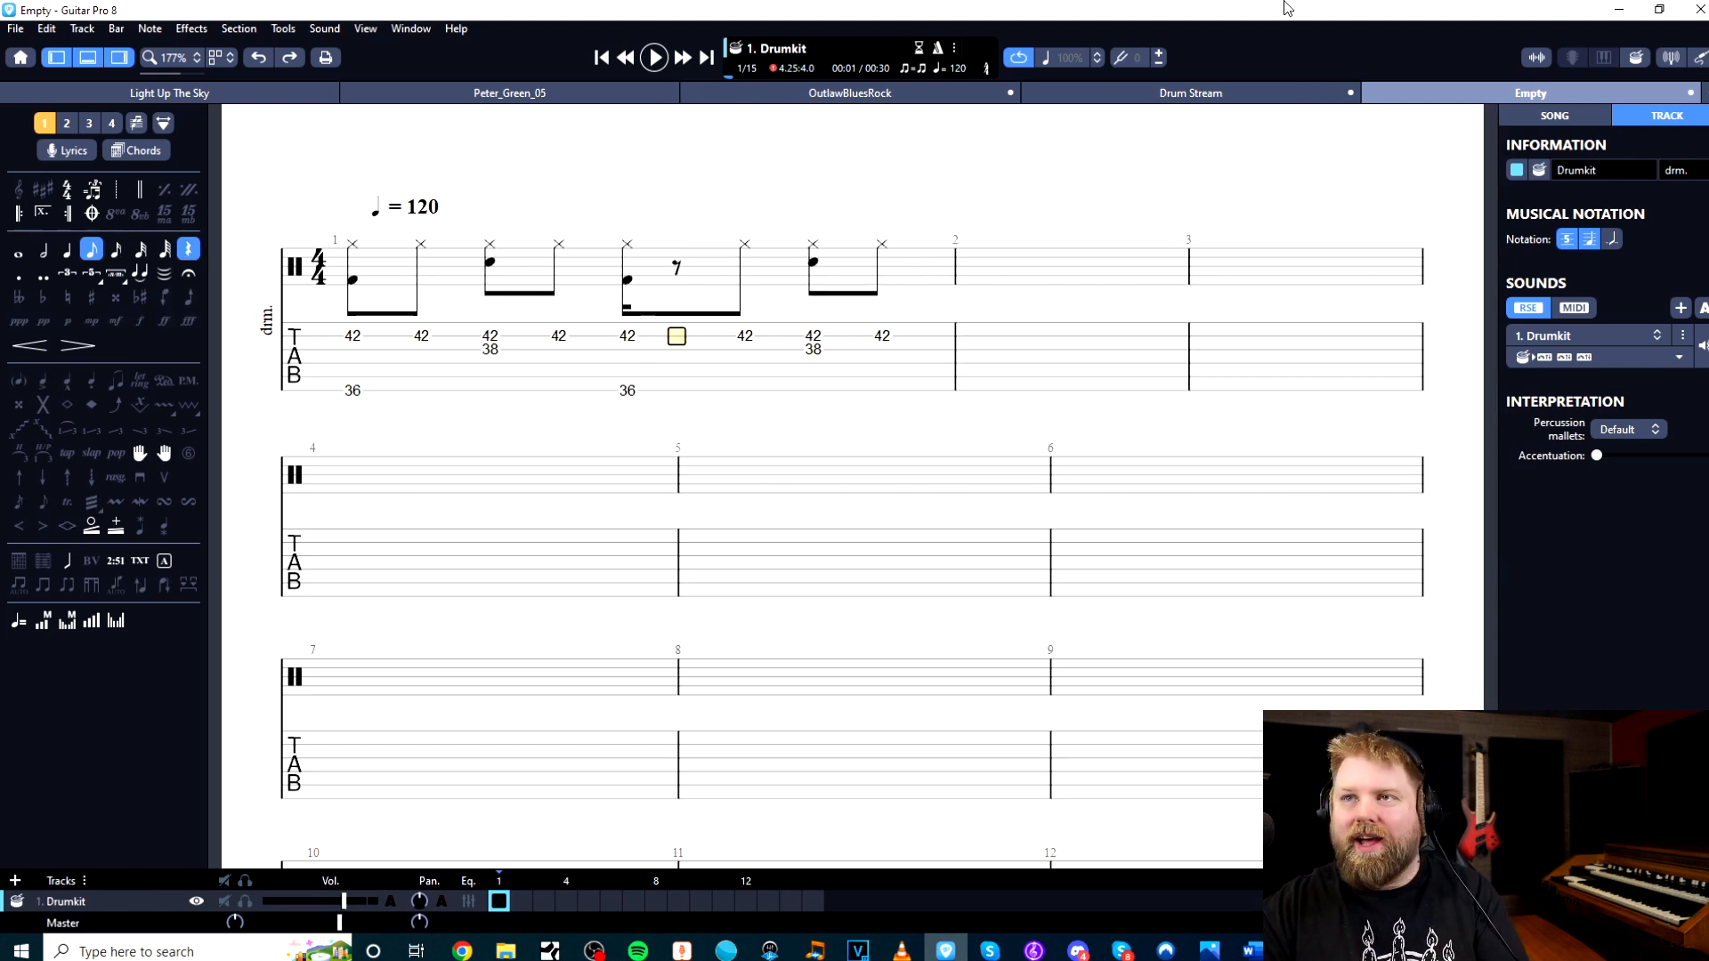
key("plus")
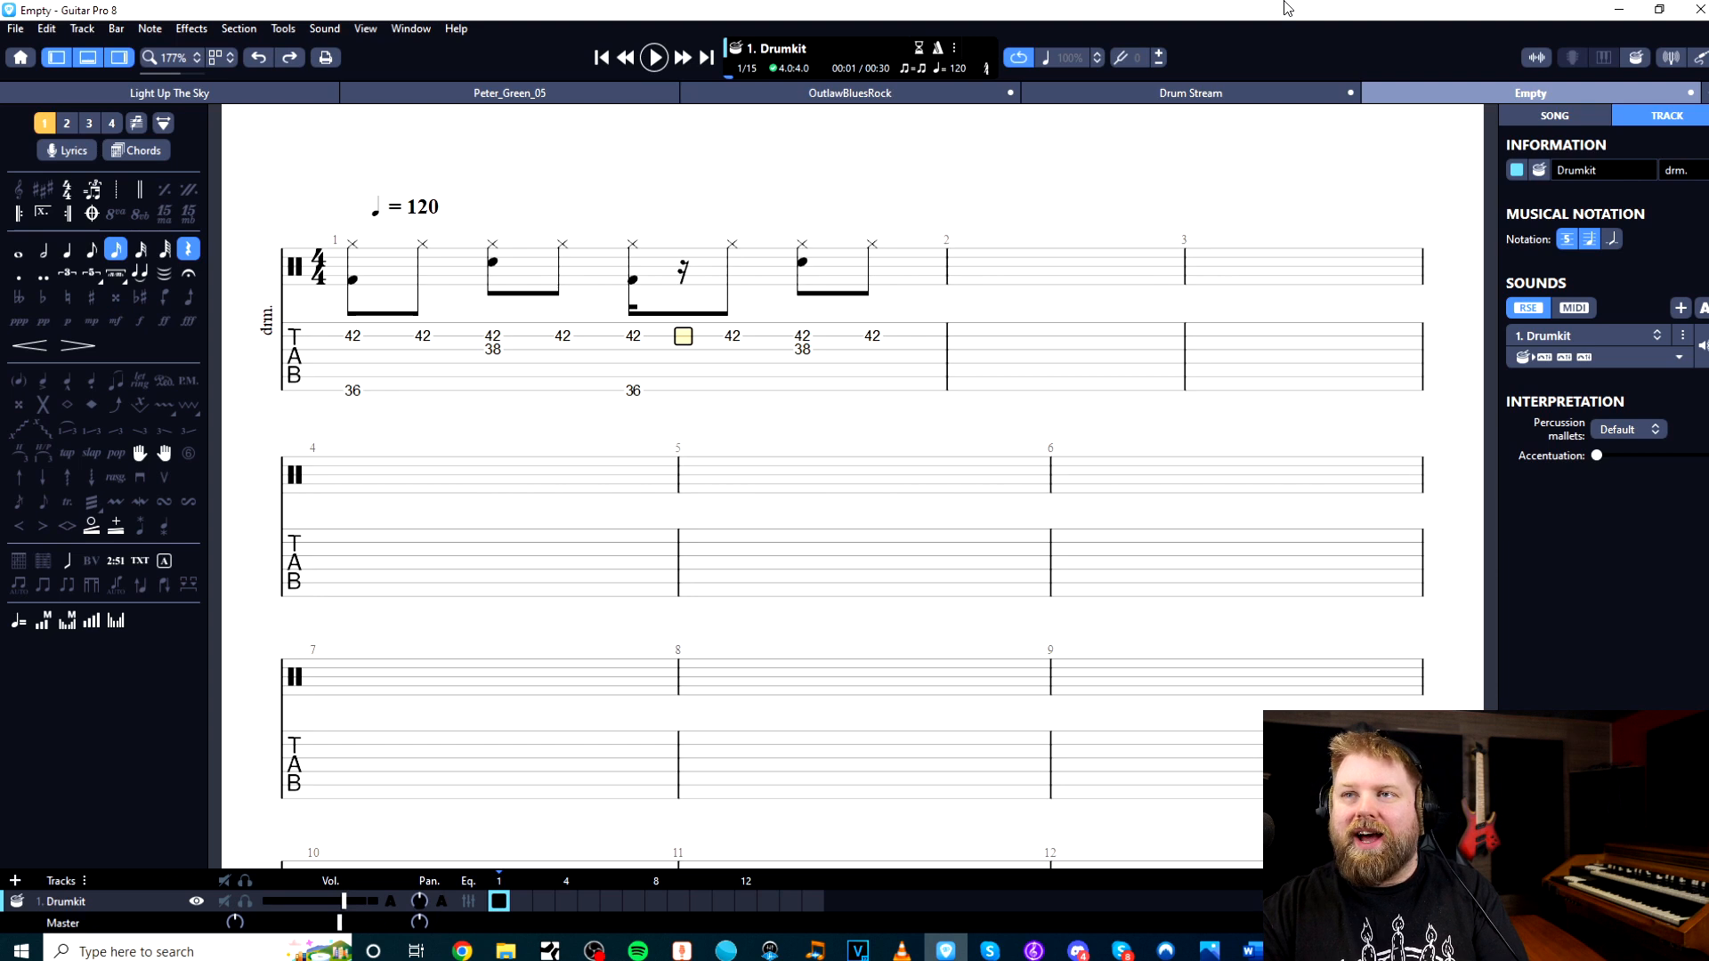
left_click(697, 285)
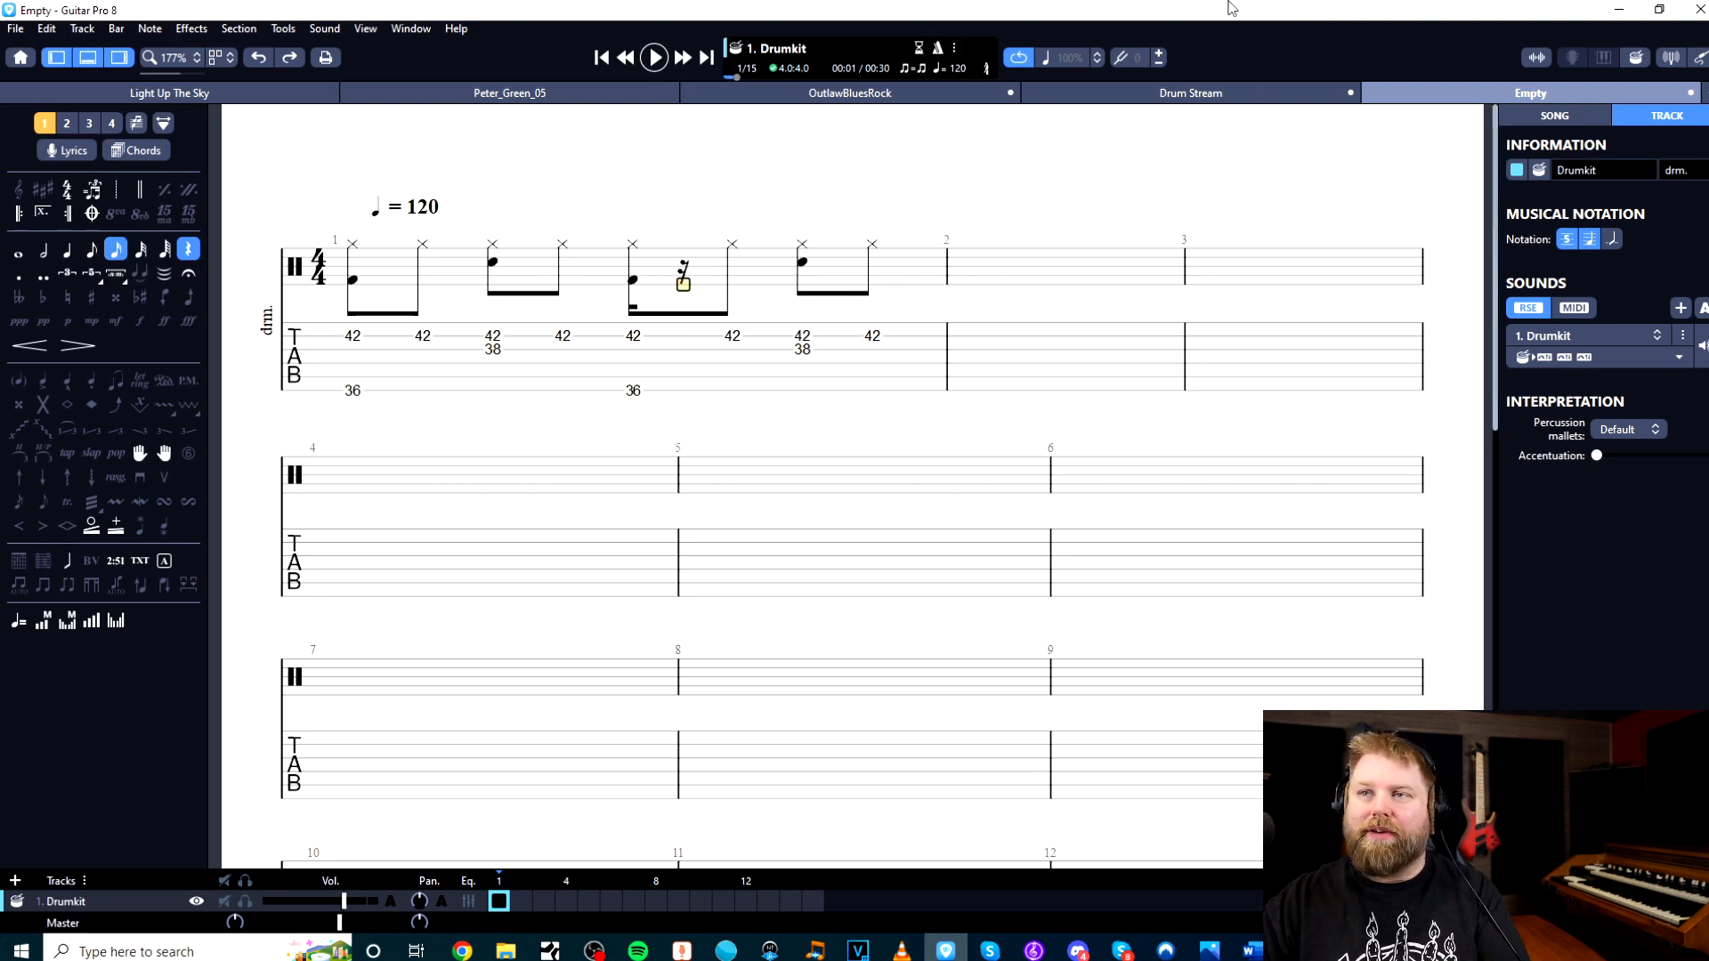
type("36")
Play back bar 1 with the added sixteenth note 36, and stop playback
left_click(769, 331)
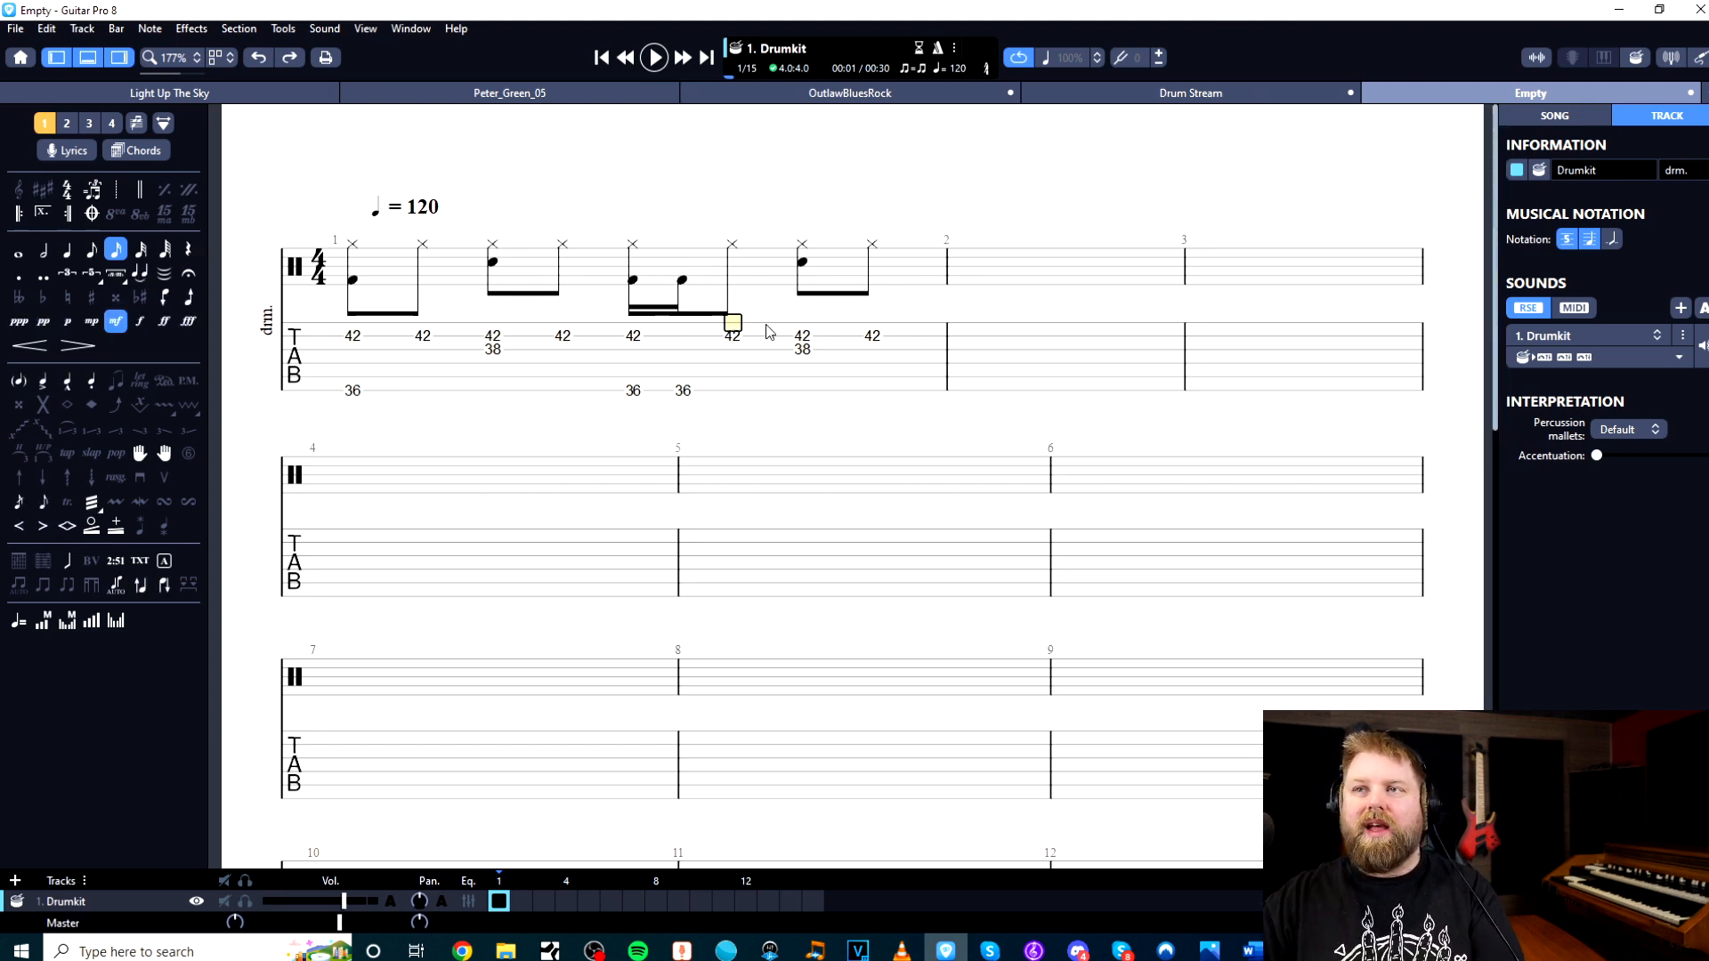
left_click_drag(310, 378, 885, 374)
key("space")
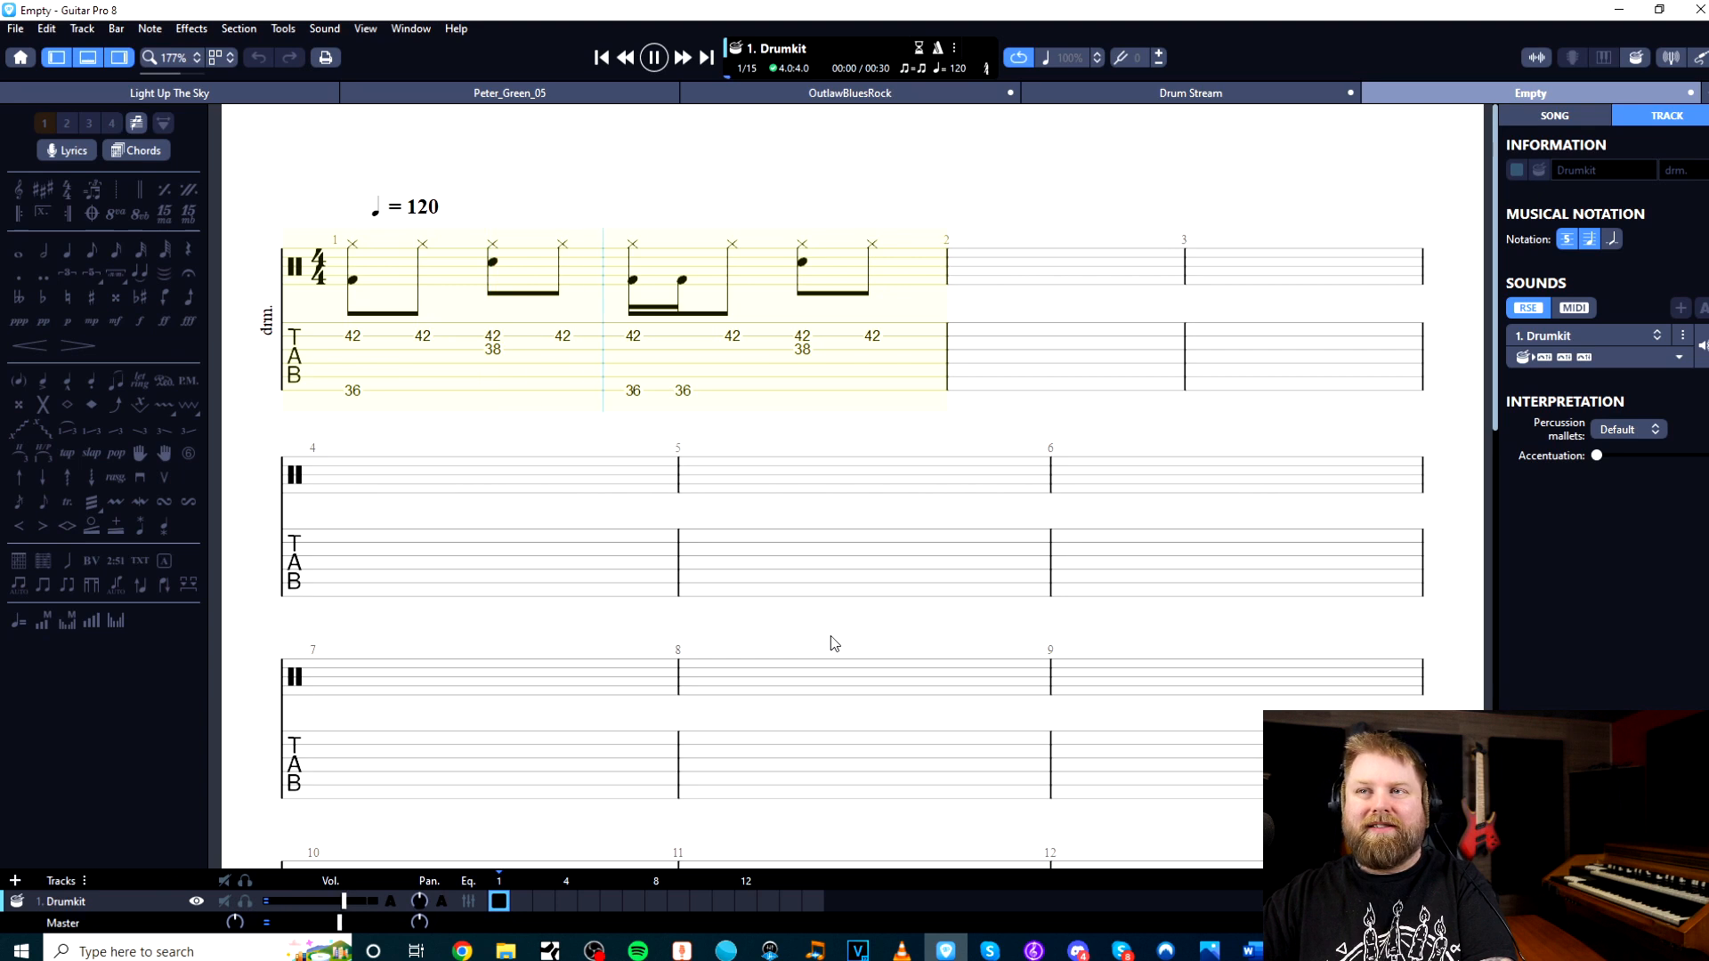
key("space")
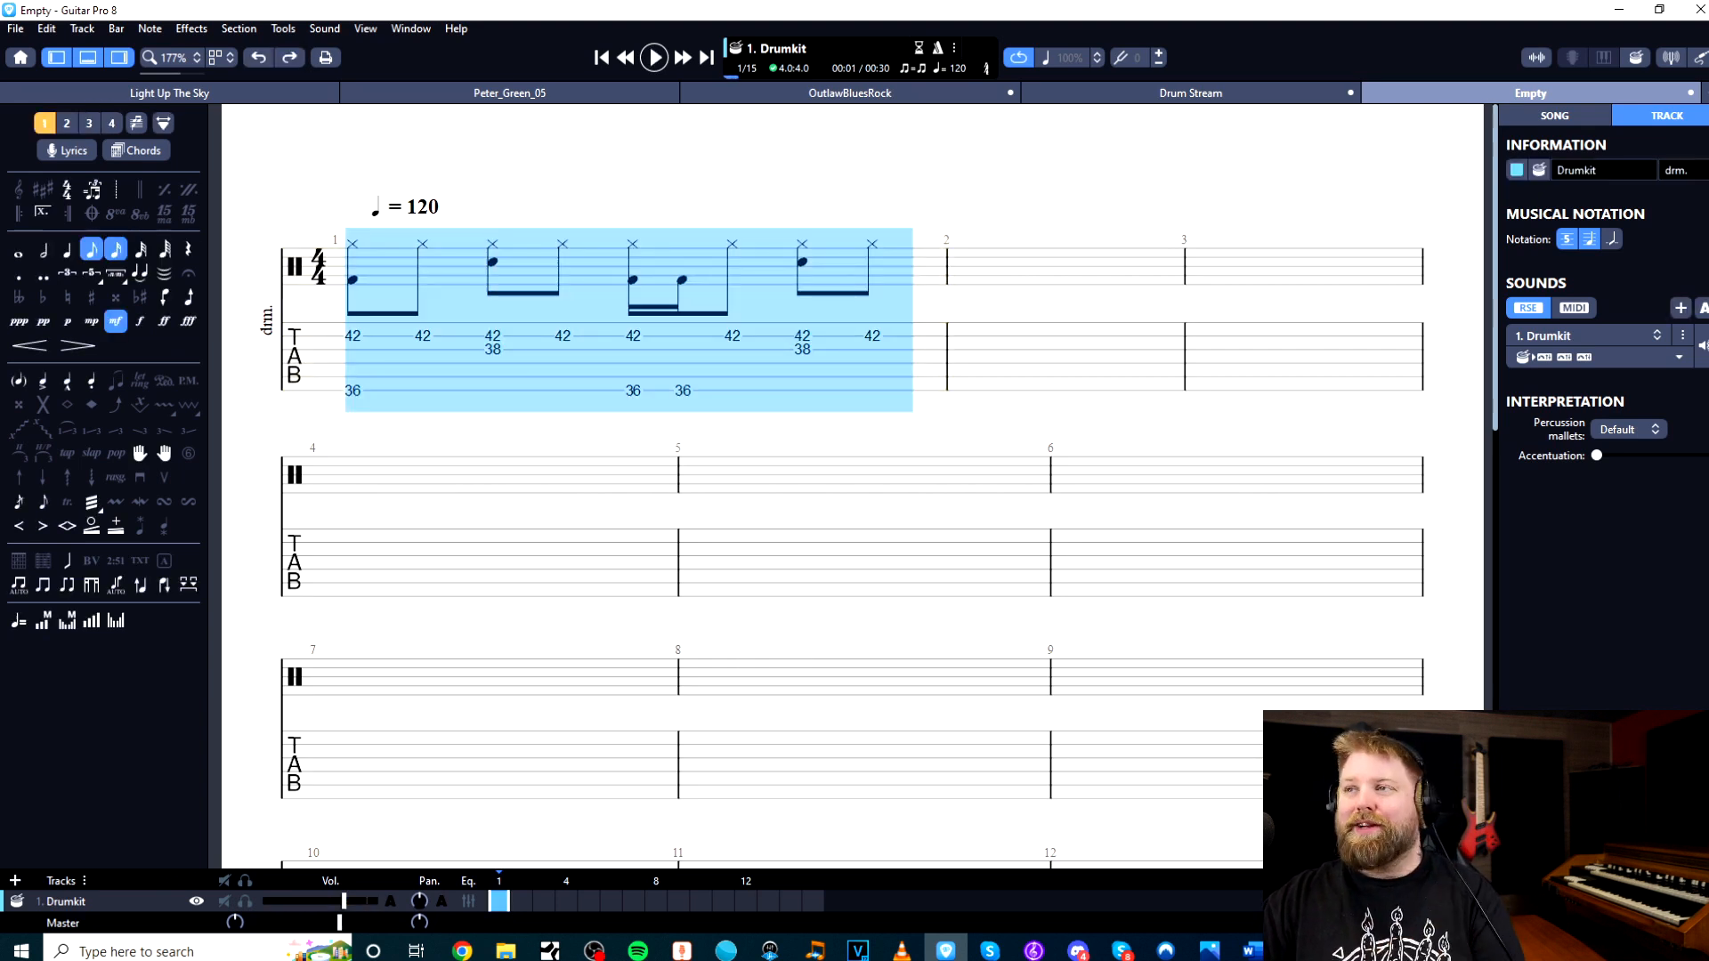
Turn off the Analog effect in the Drumkit effect chain and play bar 1 again briefly
left_click(1622, 358)
left_click(1675, 488)
key("space")
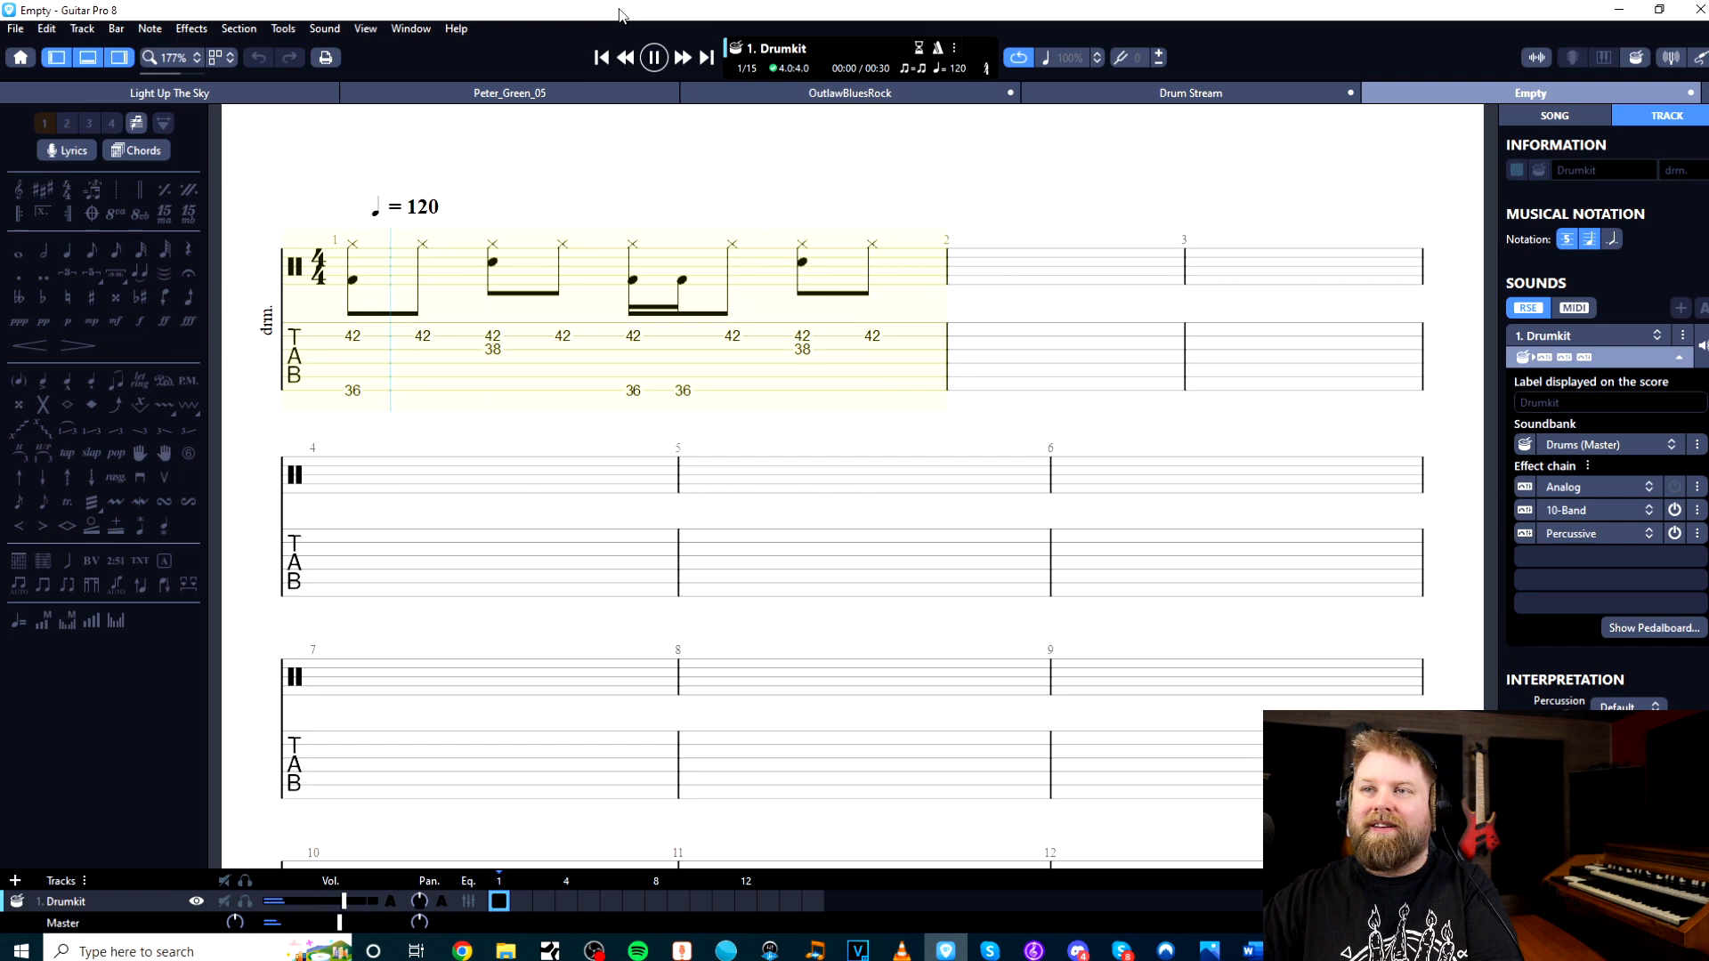
key("space")
left_click(549, 420)
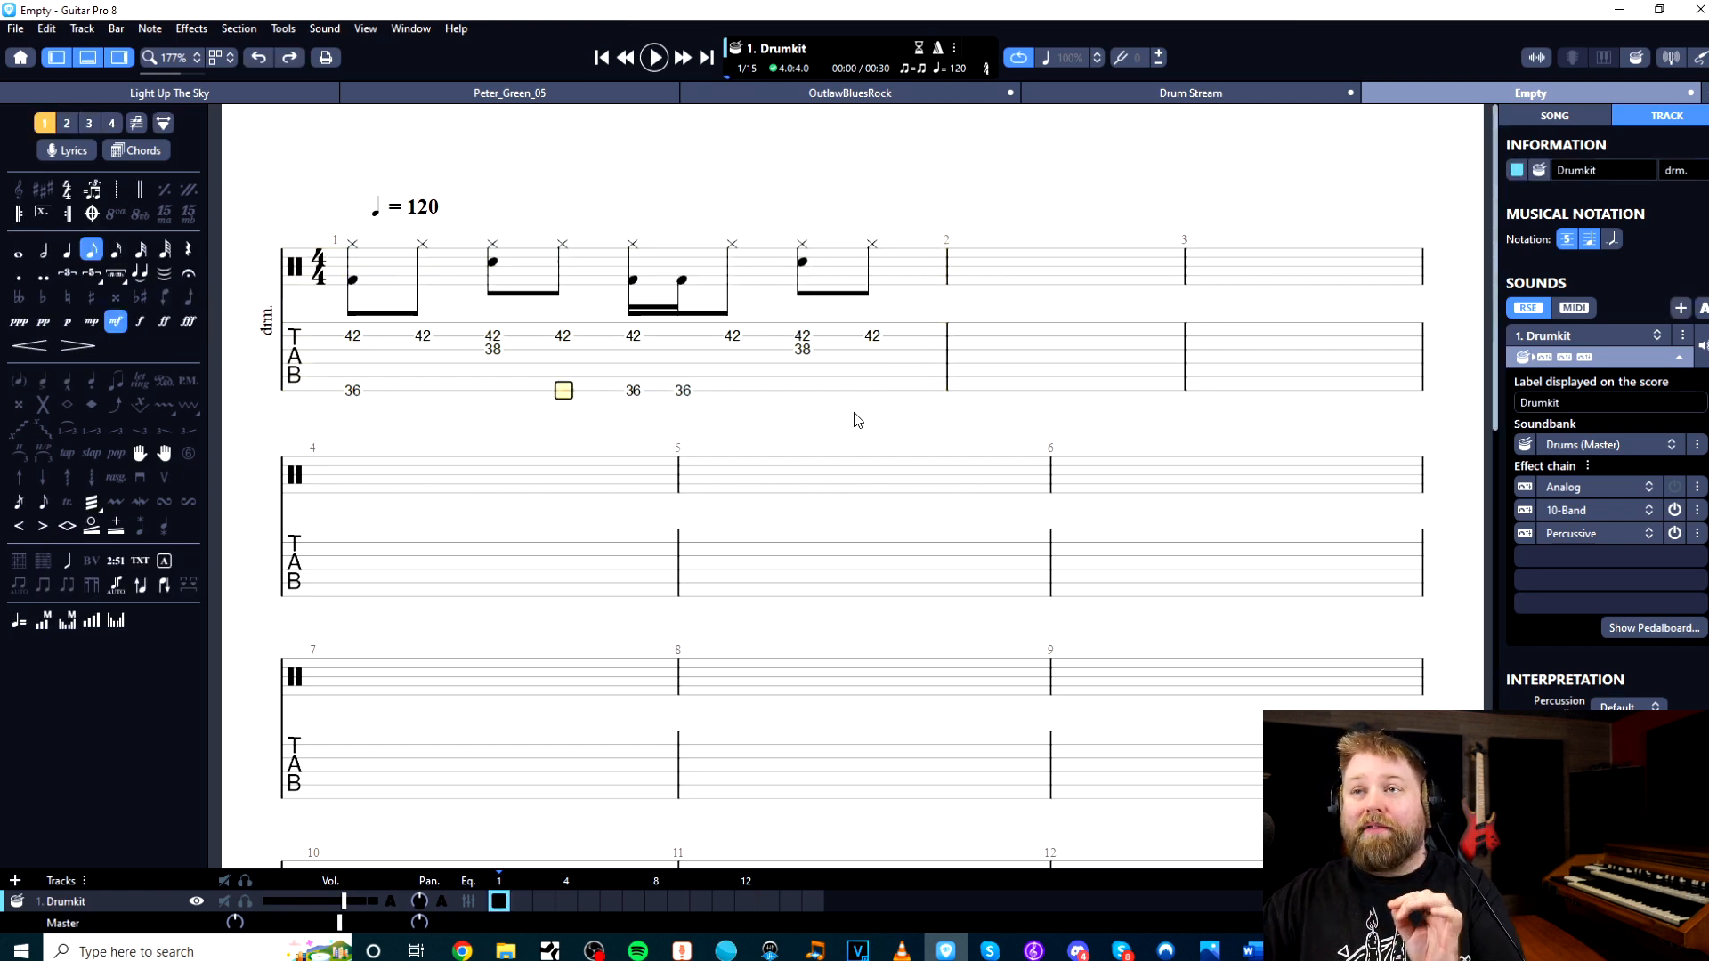
Fill bar 2 with eight eighth notes of number 42
left_click(982, 396)
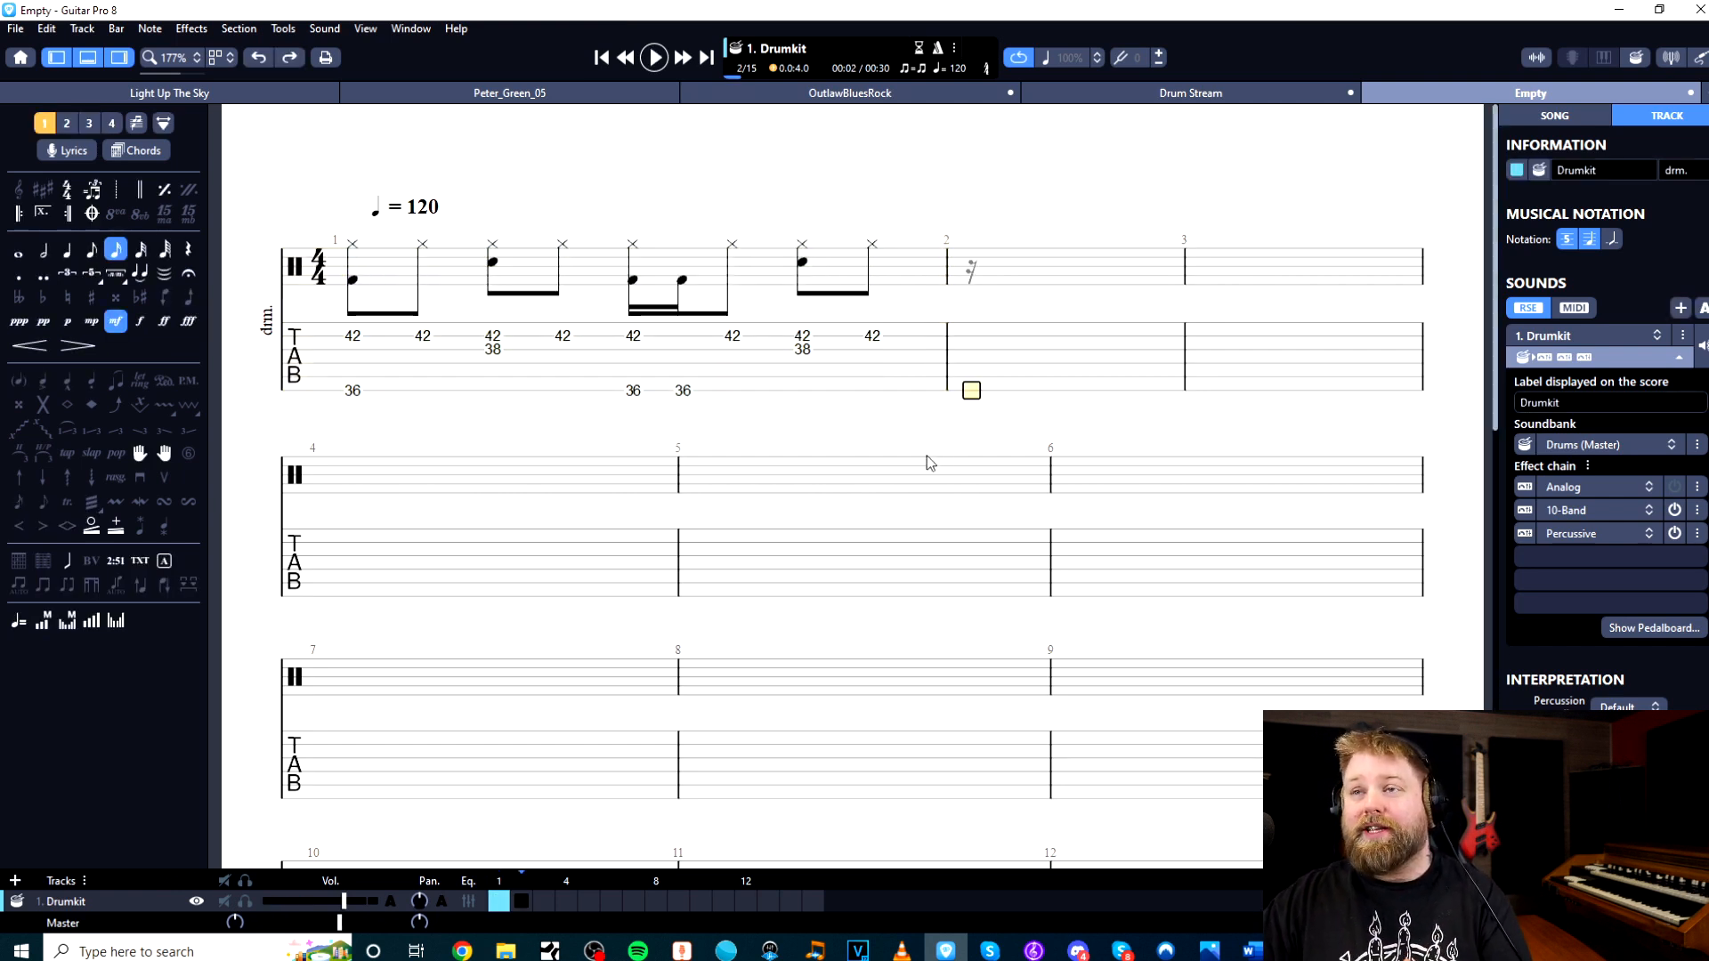
left_click(970, 331)
left_click(973, 264)
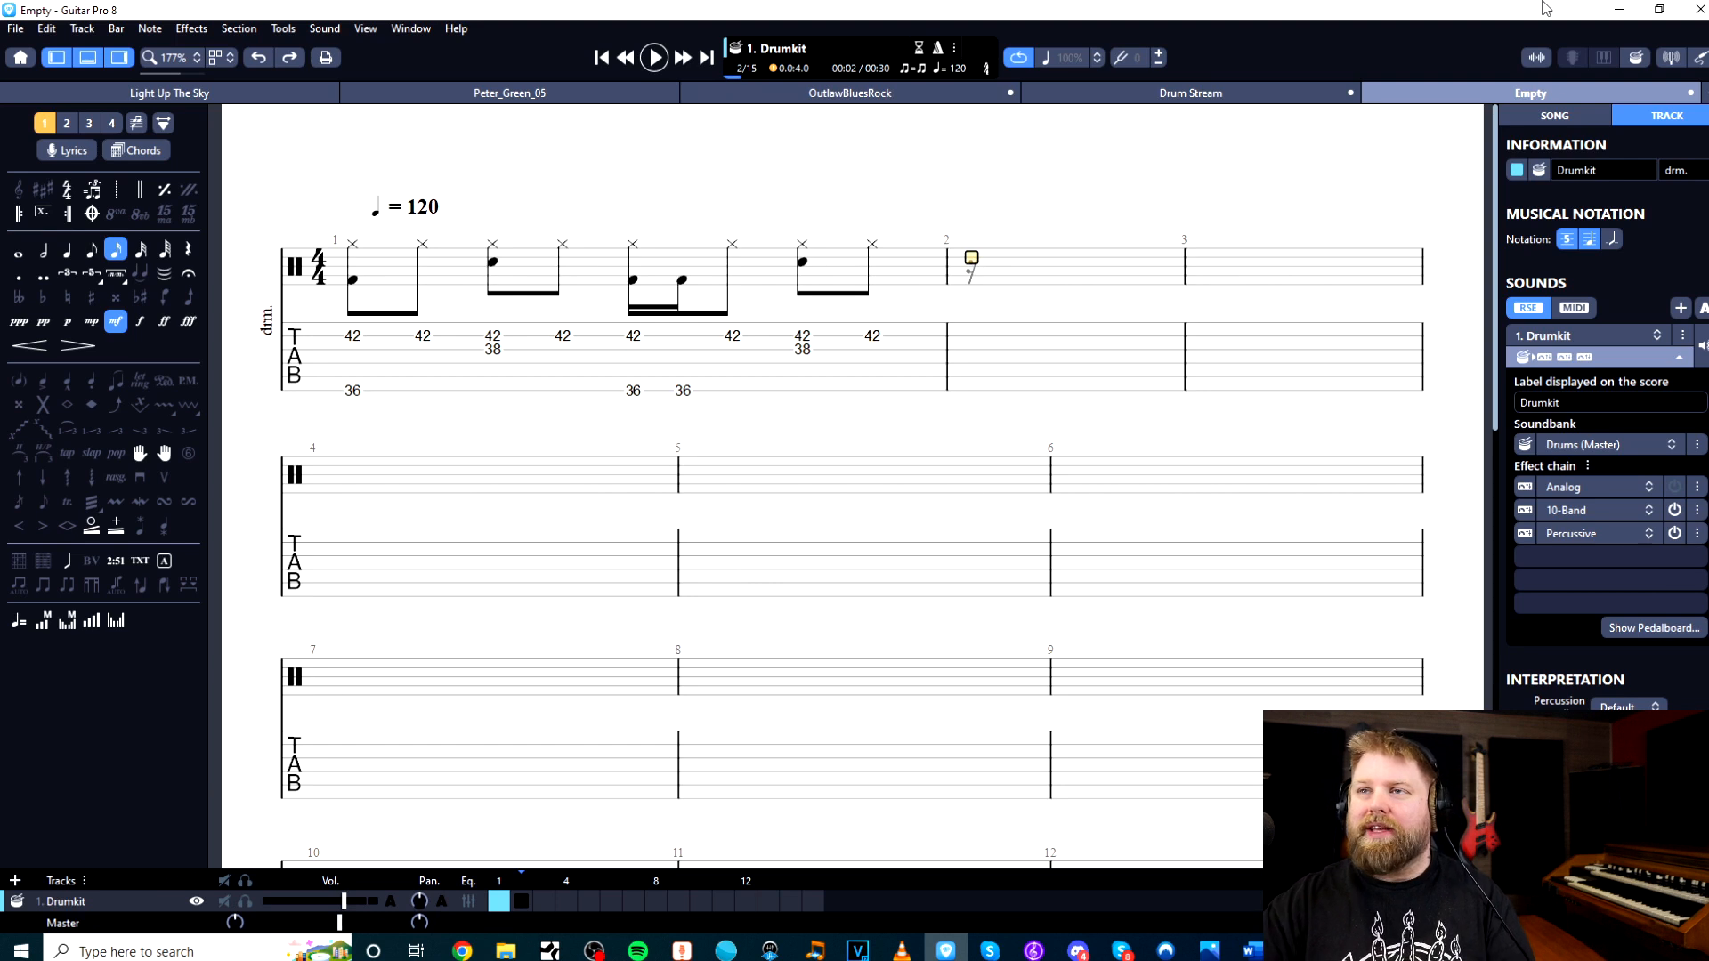
type("42")
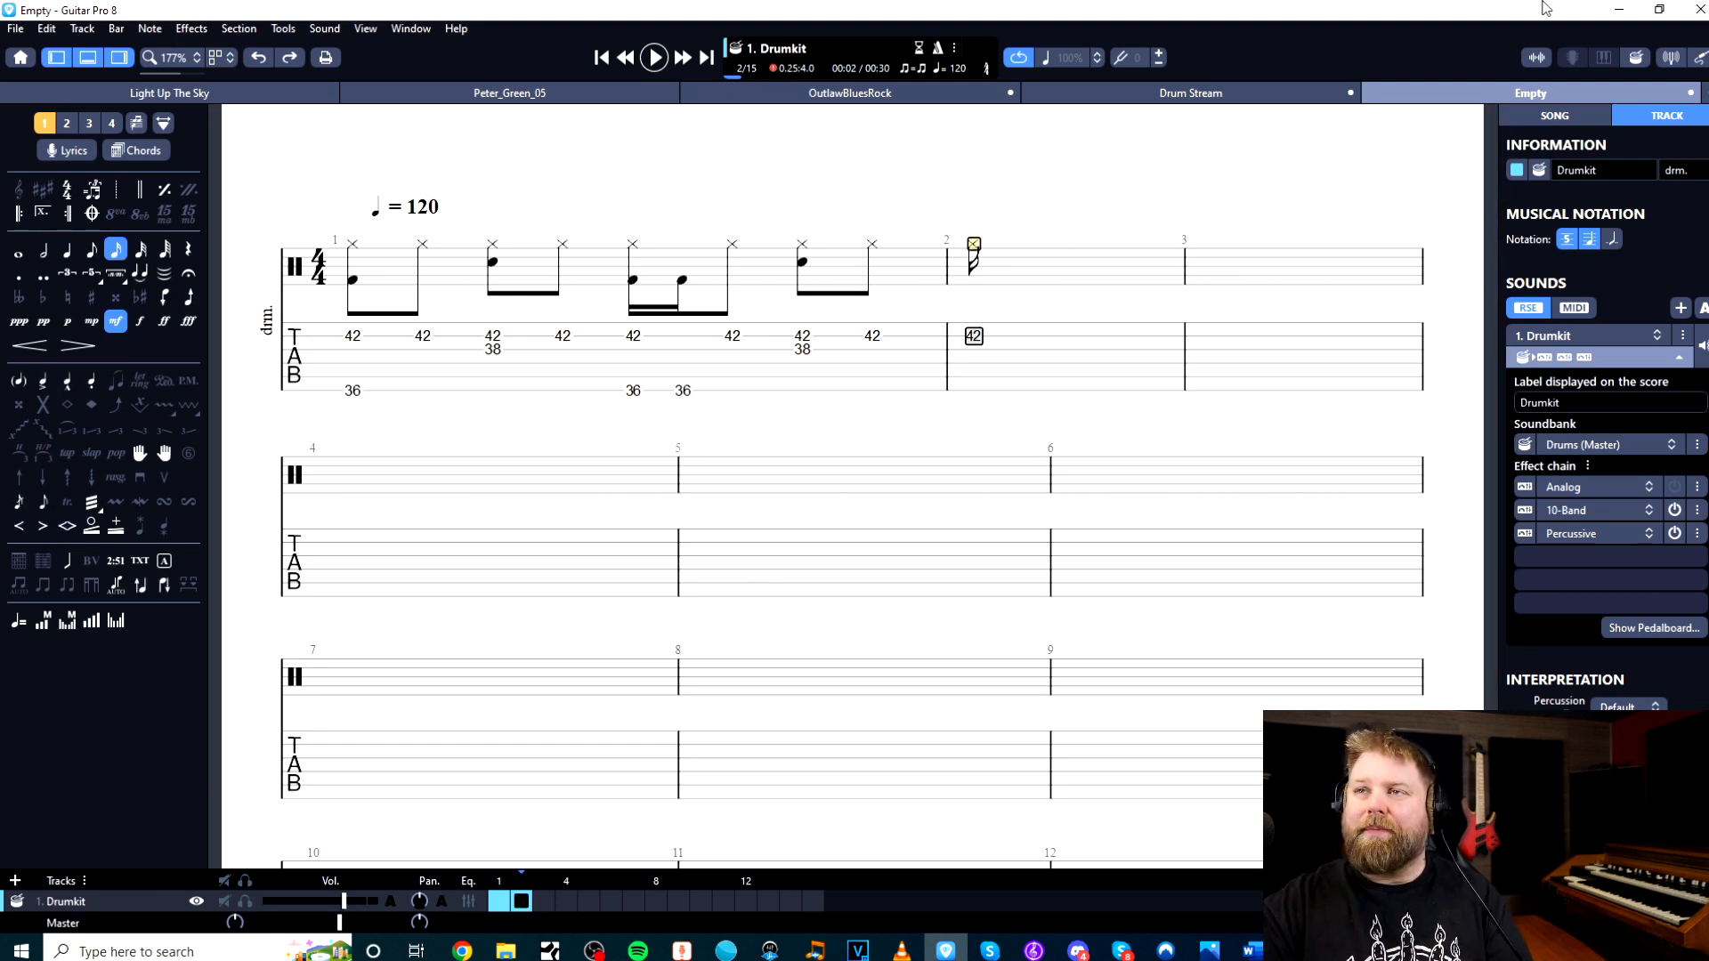
key("Right")
type("42")
key("Right")
type("42")
key("Right")
type("42")
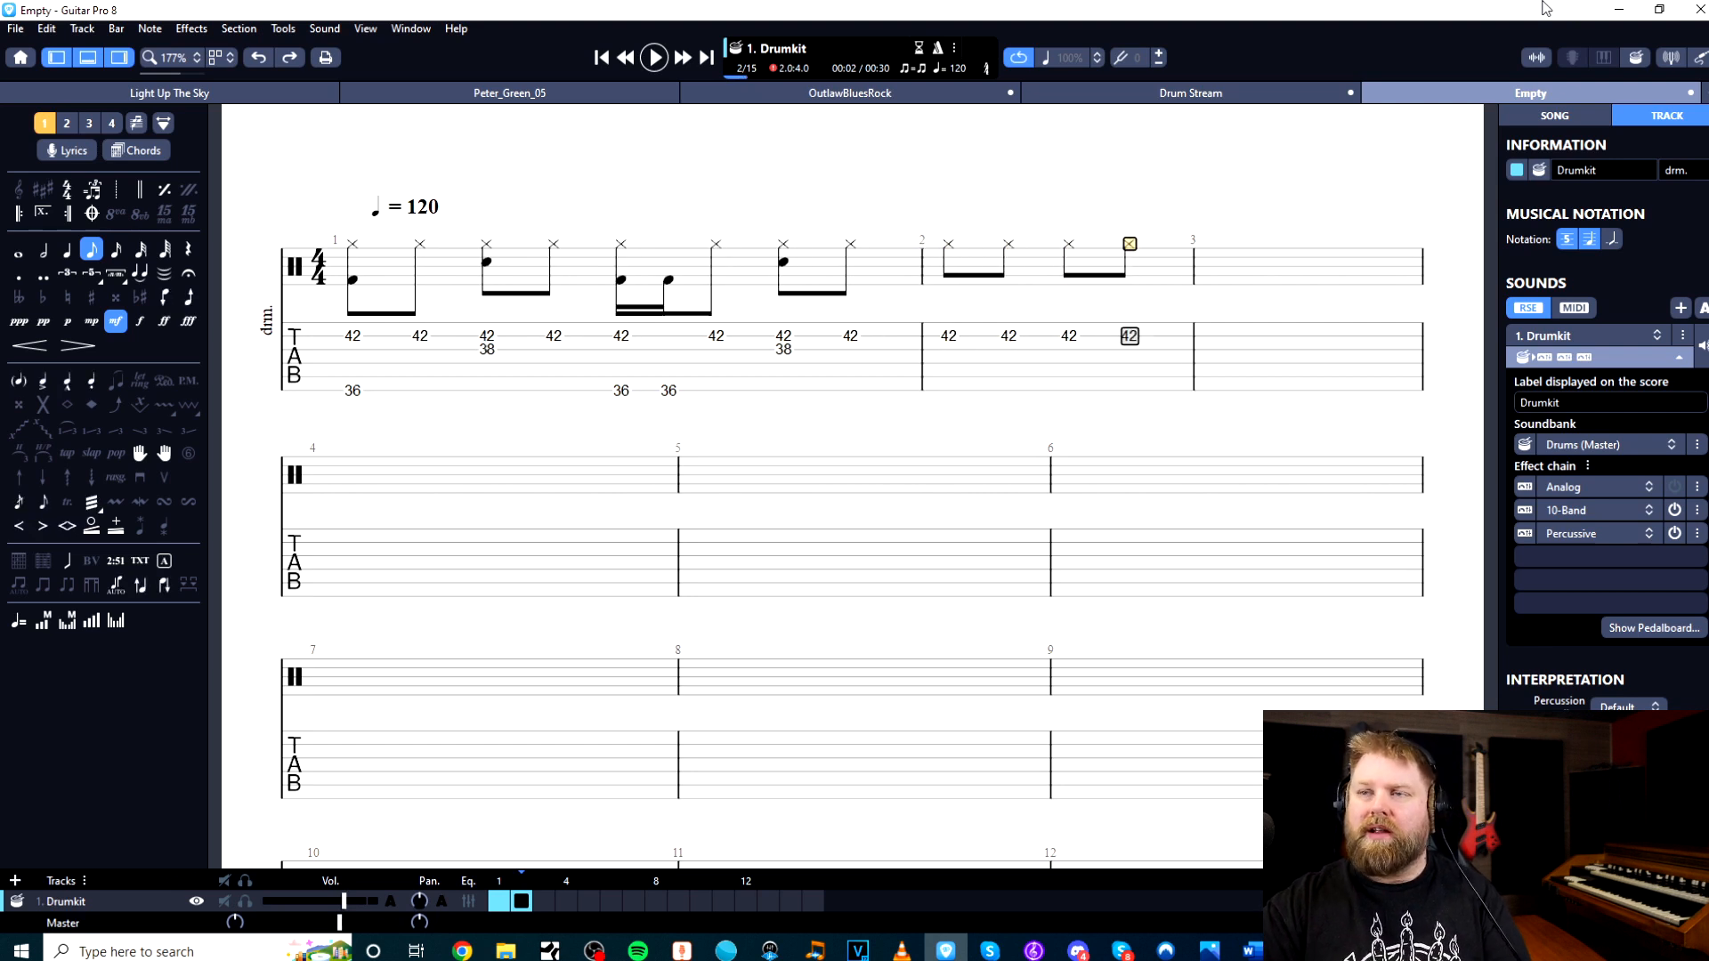
key("Right")
type("42")
key("Right")
type("42")
key("Right")
type("42")
key("Right")
type("42")
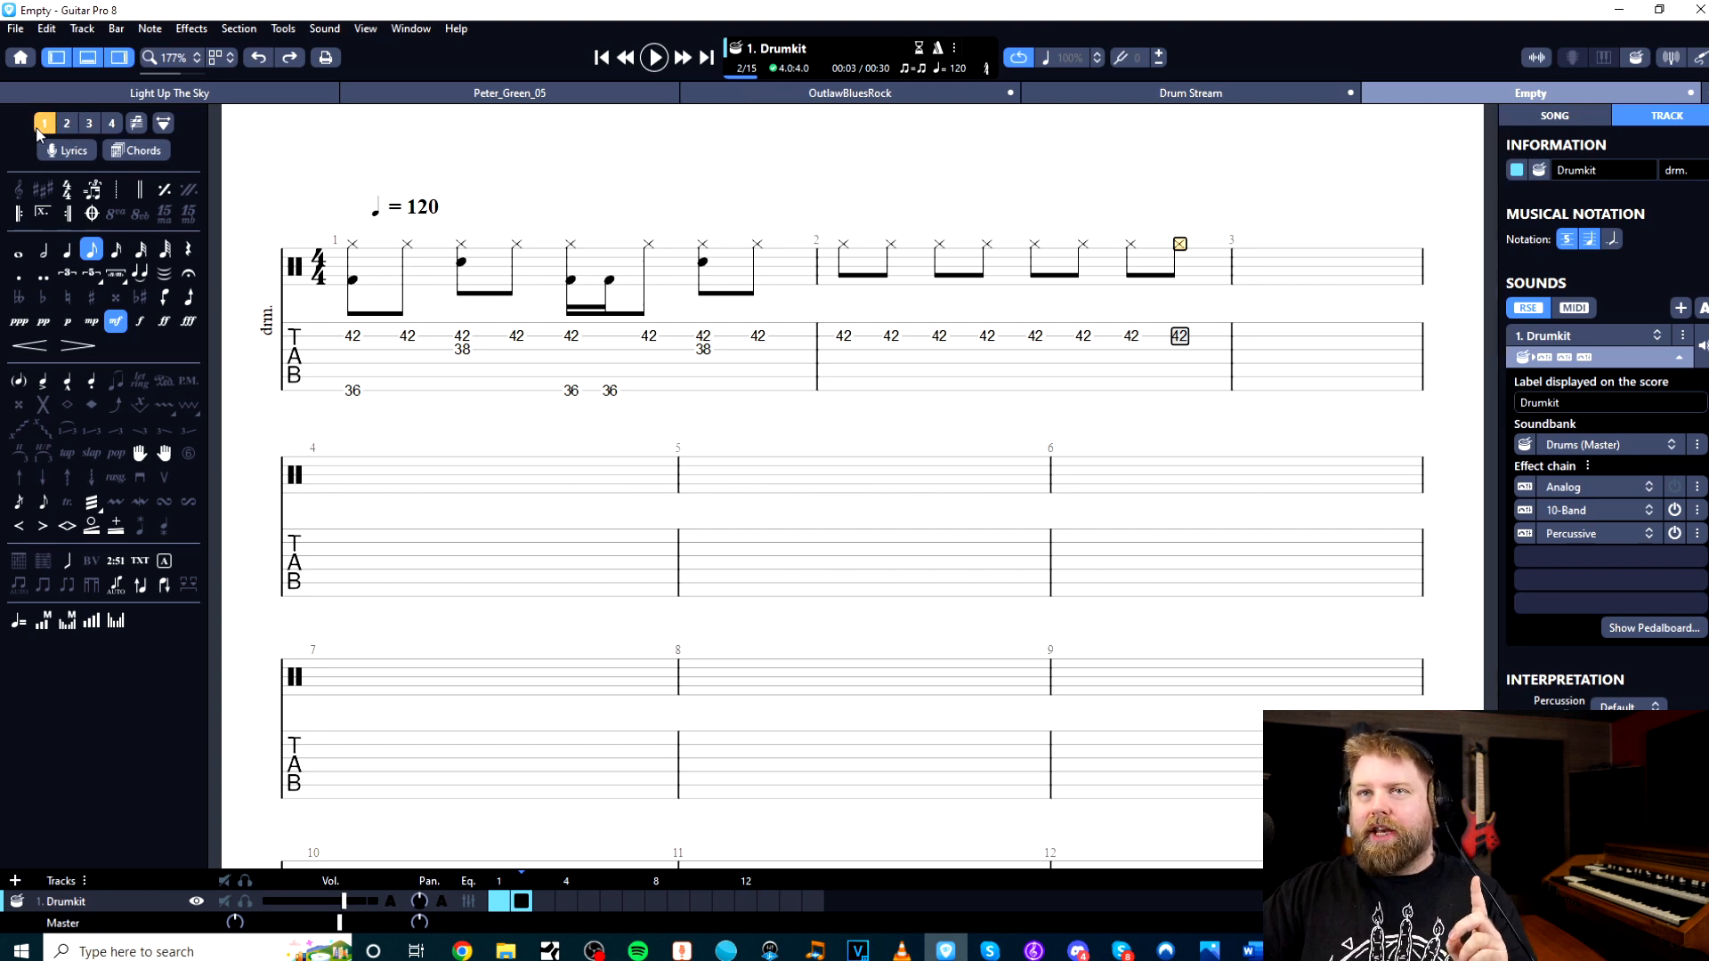
left_click(135, 123)
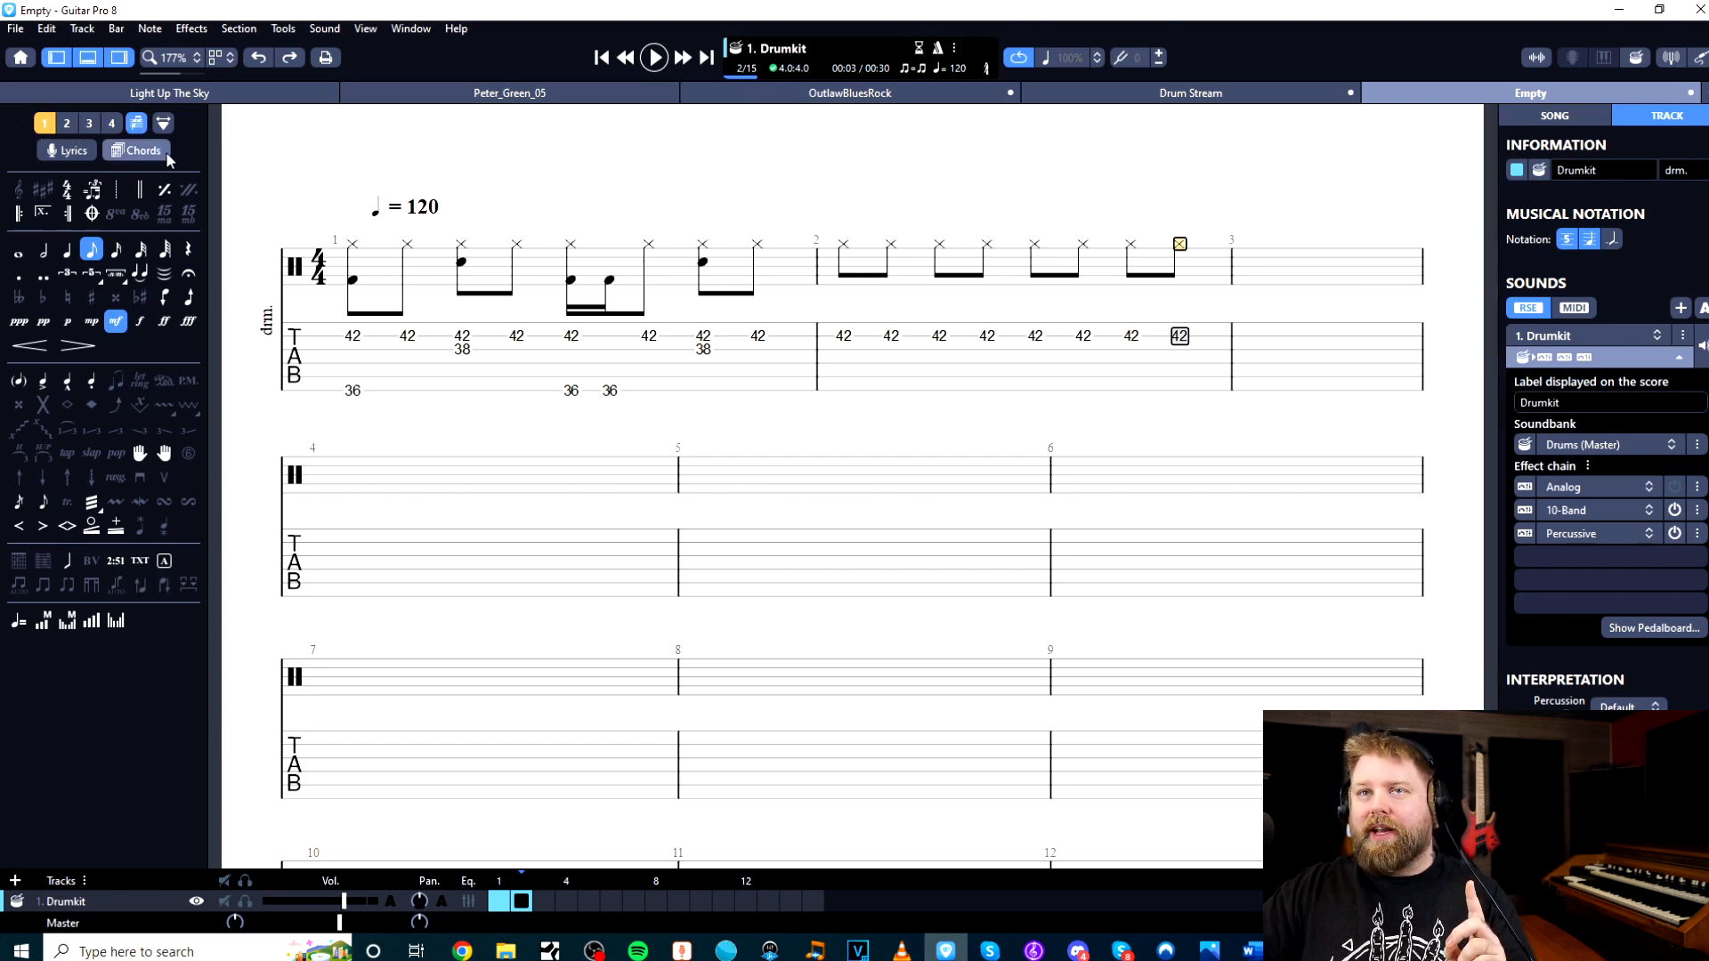
left_click_drag(329, 331, 778, 373)
left_click(758, 390)
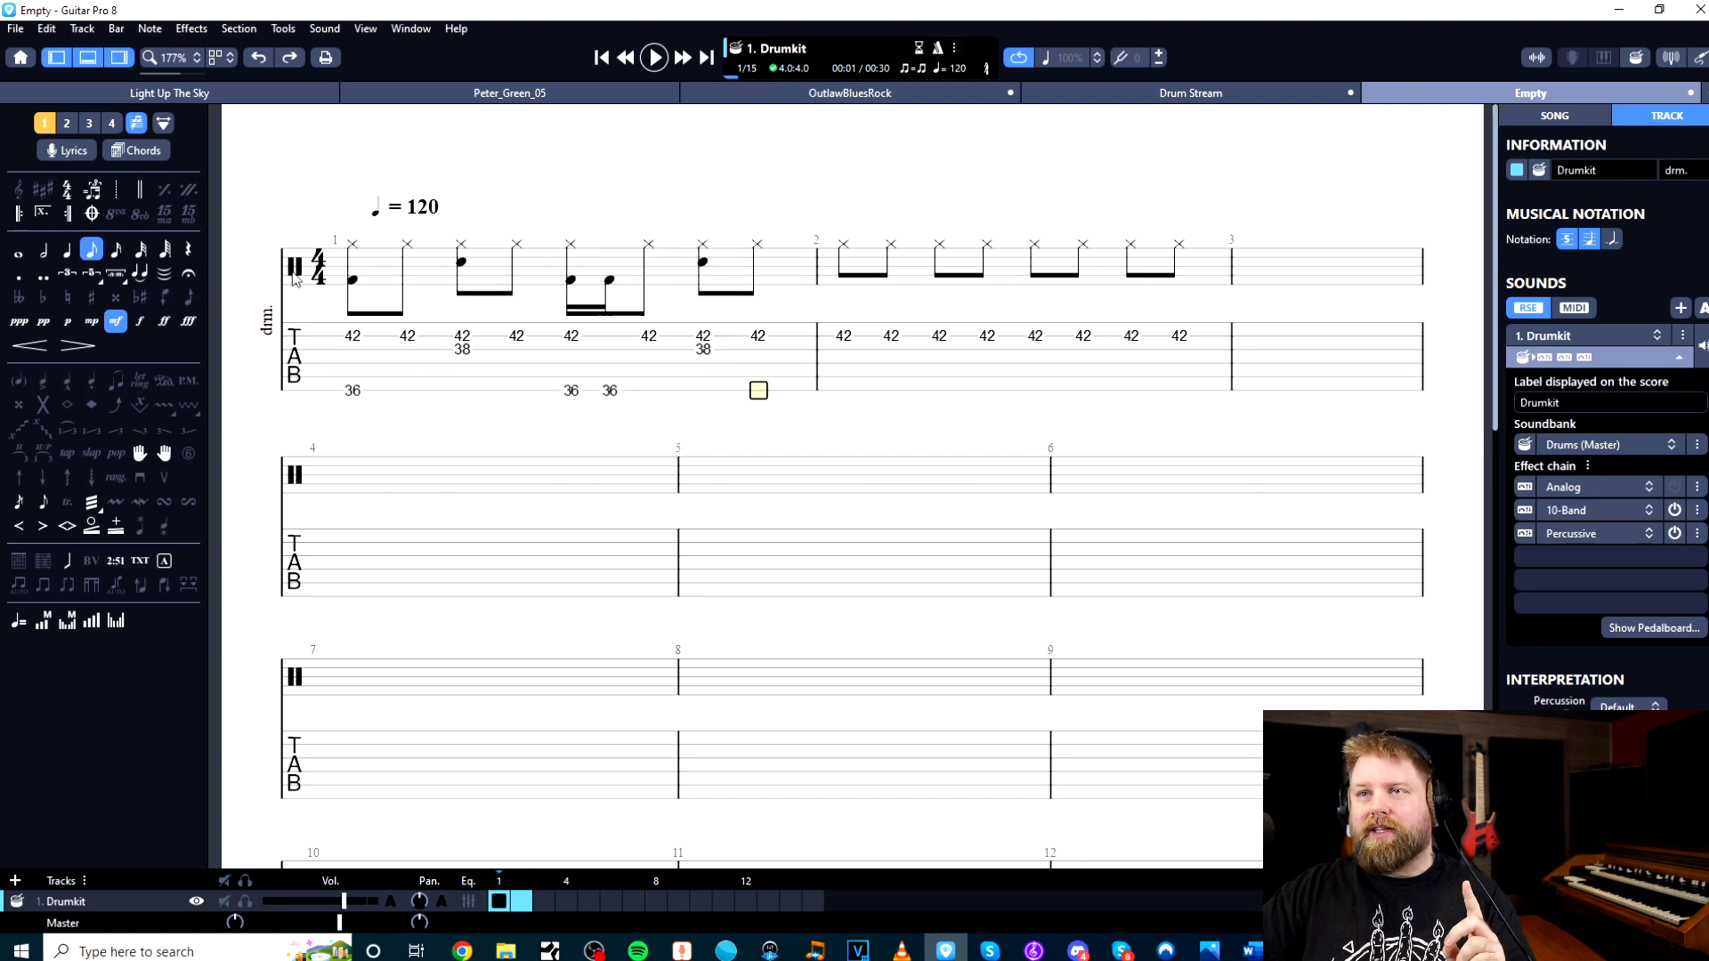
In voice 2, enter three 36 notes on beat 1 of bar 2 as sixteenth, eighth and sixteenth
left_click(71, 127)
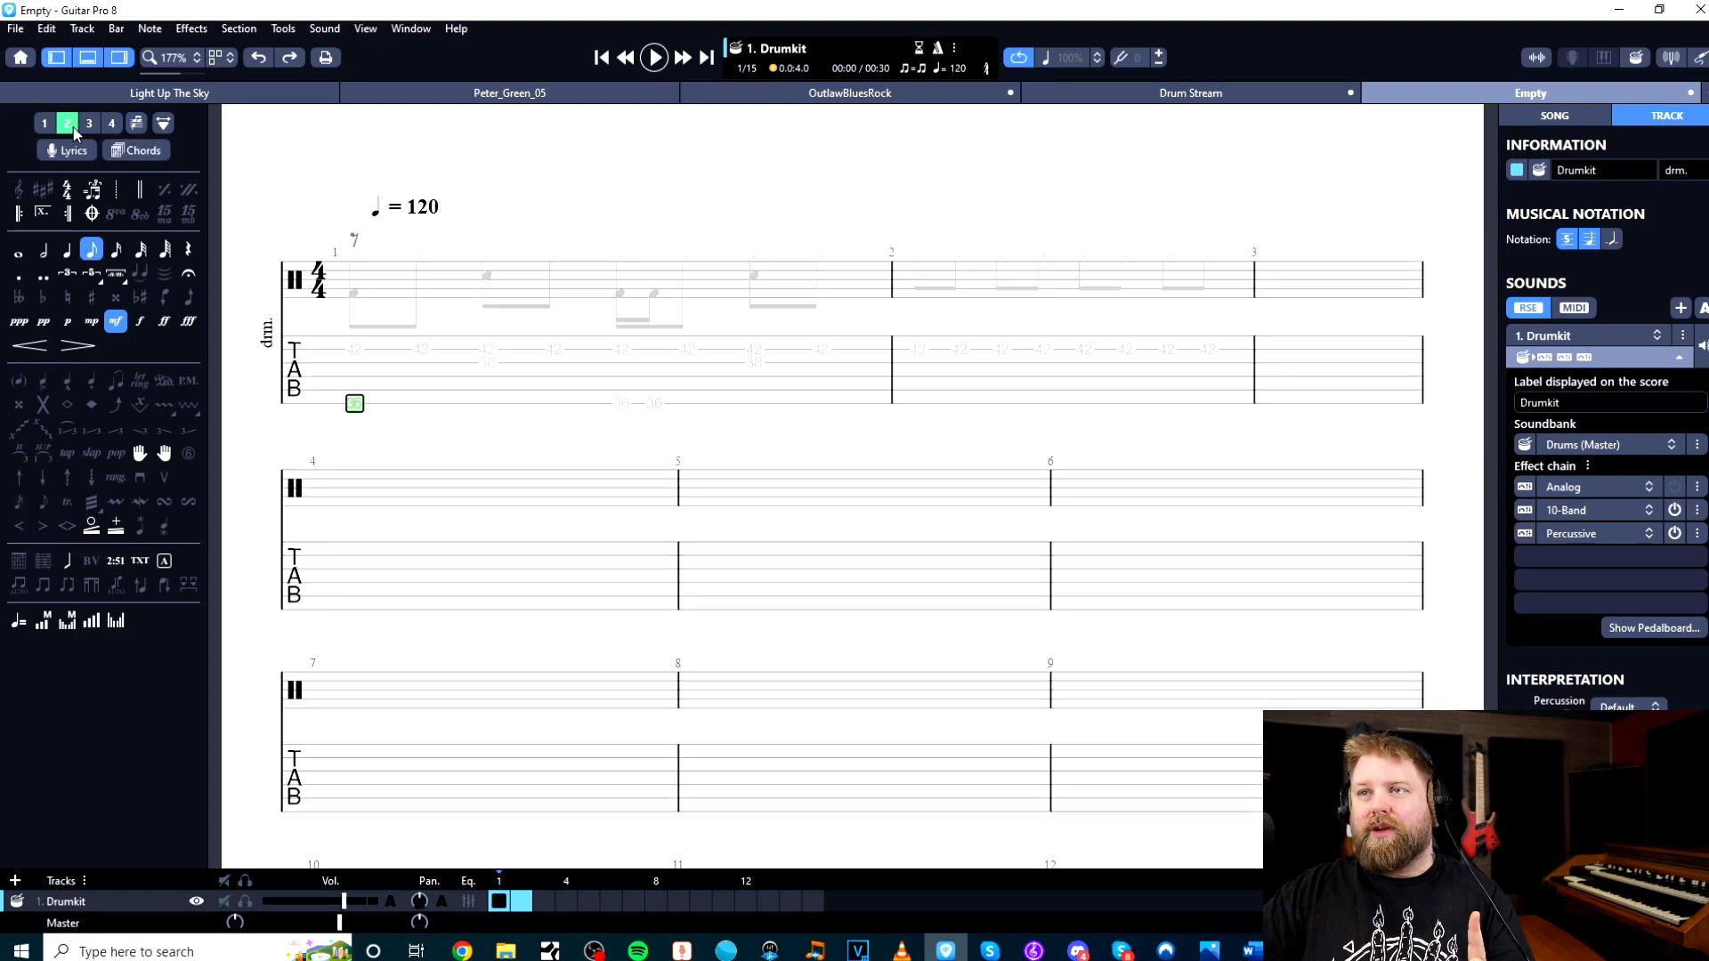
left_click(926, 412)
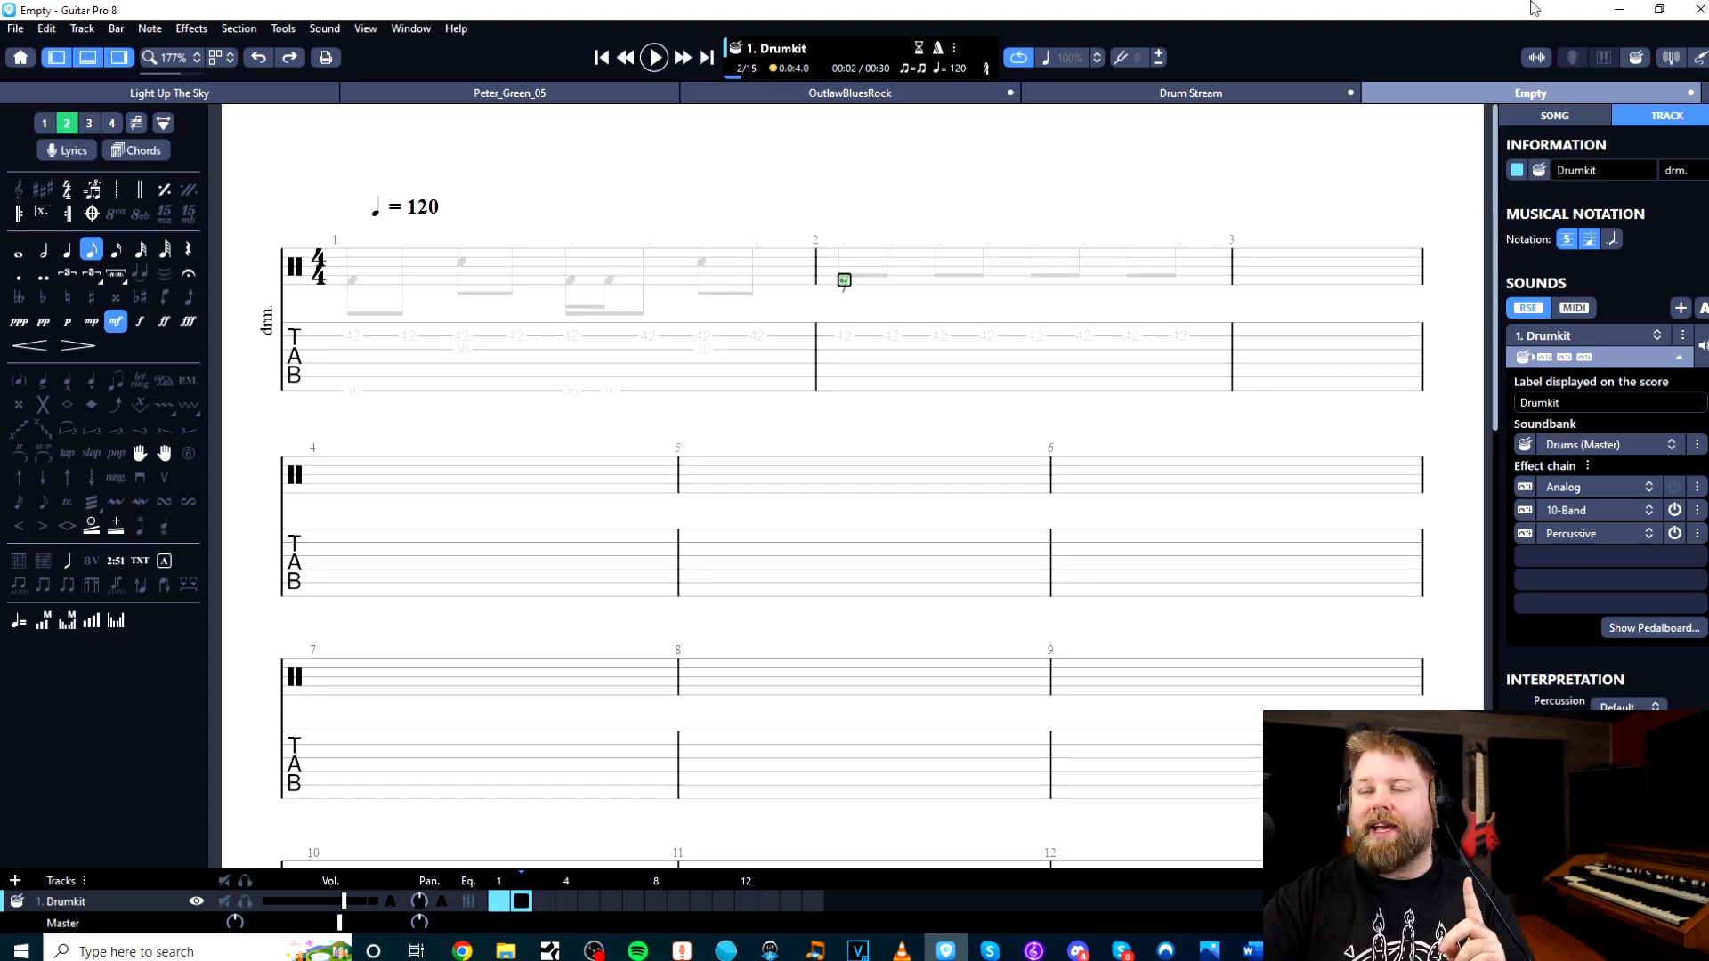
type("36")
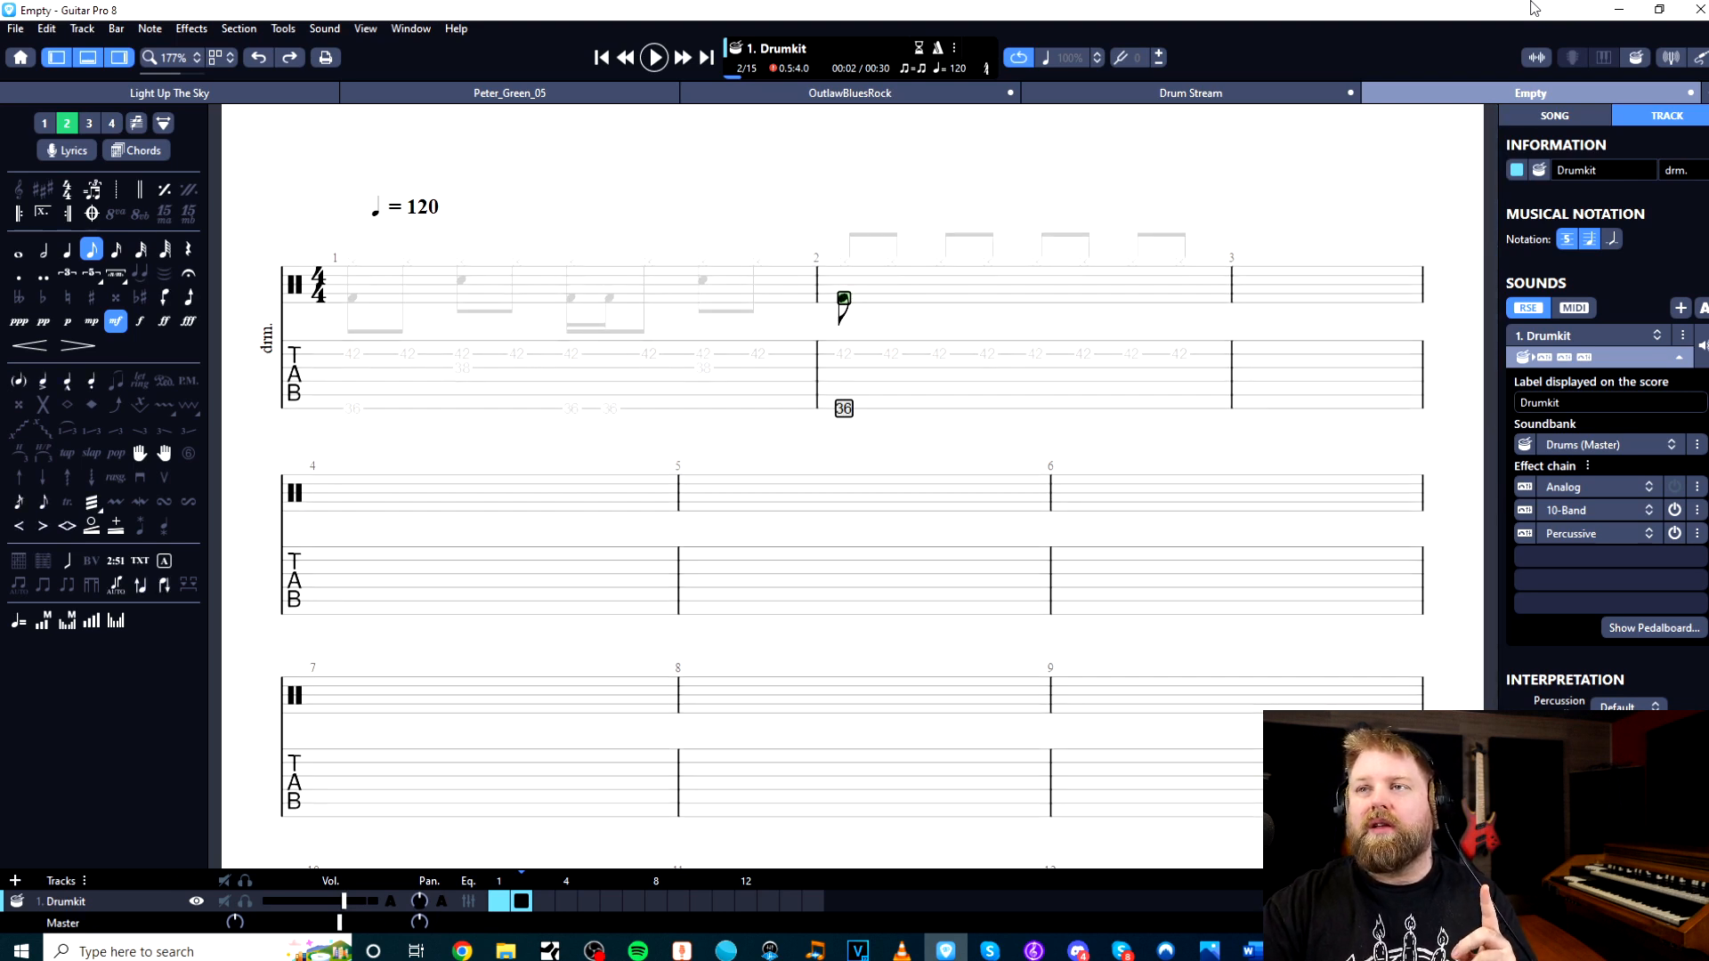
key("Right")
type("36")
key("Right")
type("36")
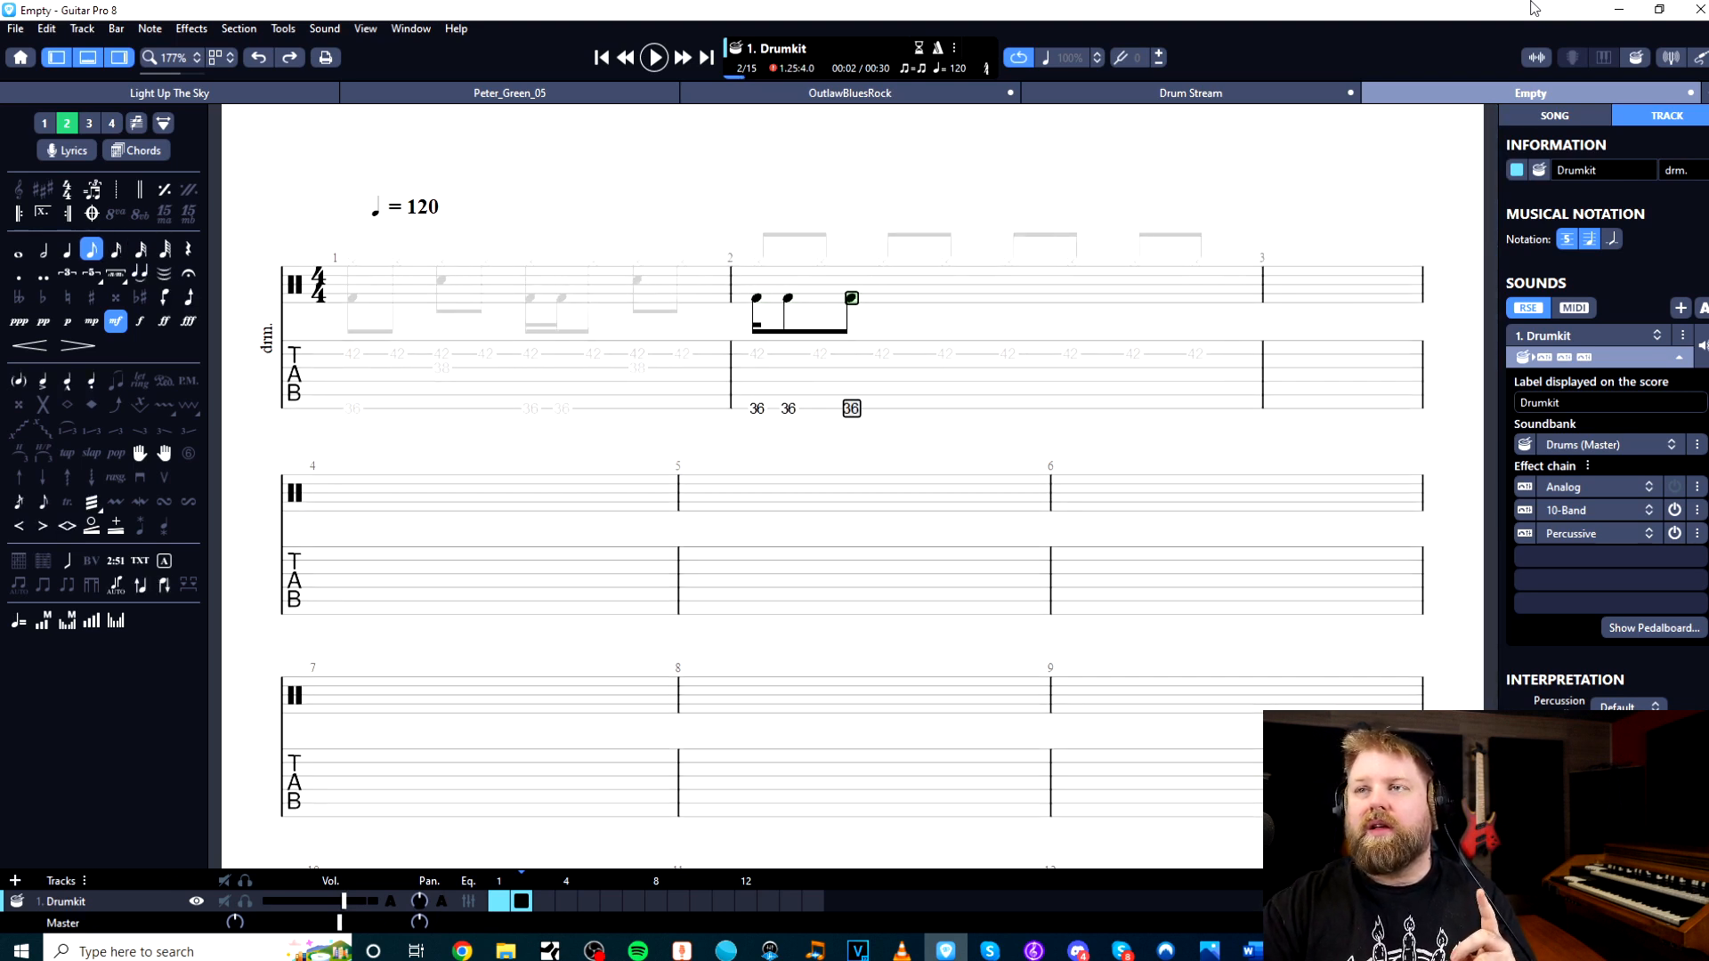
On beat 2 of bar 2 in voice 2, enter a dotted-eighth note 38 followed by a sixteenth ghost note 38
key("Right")
type("38")
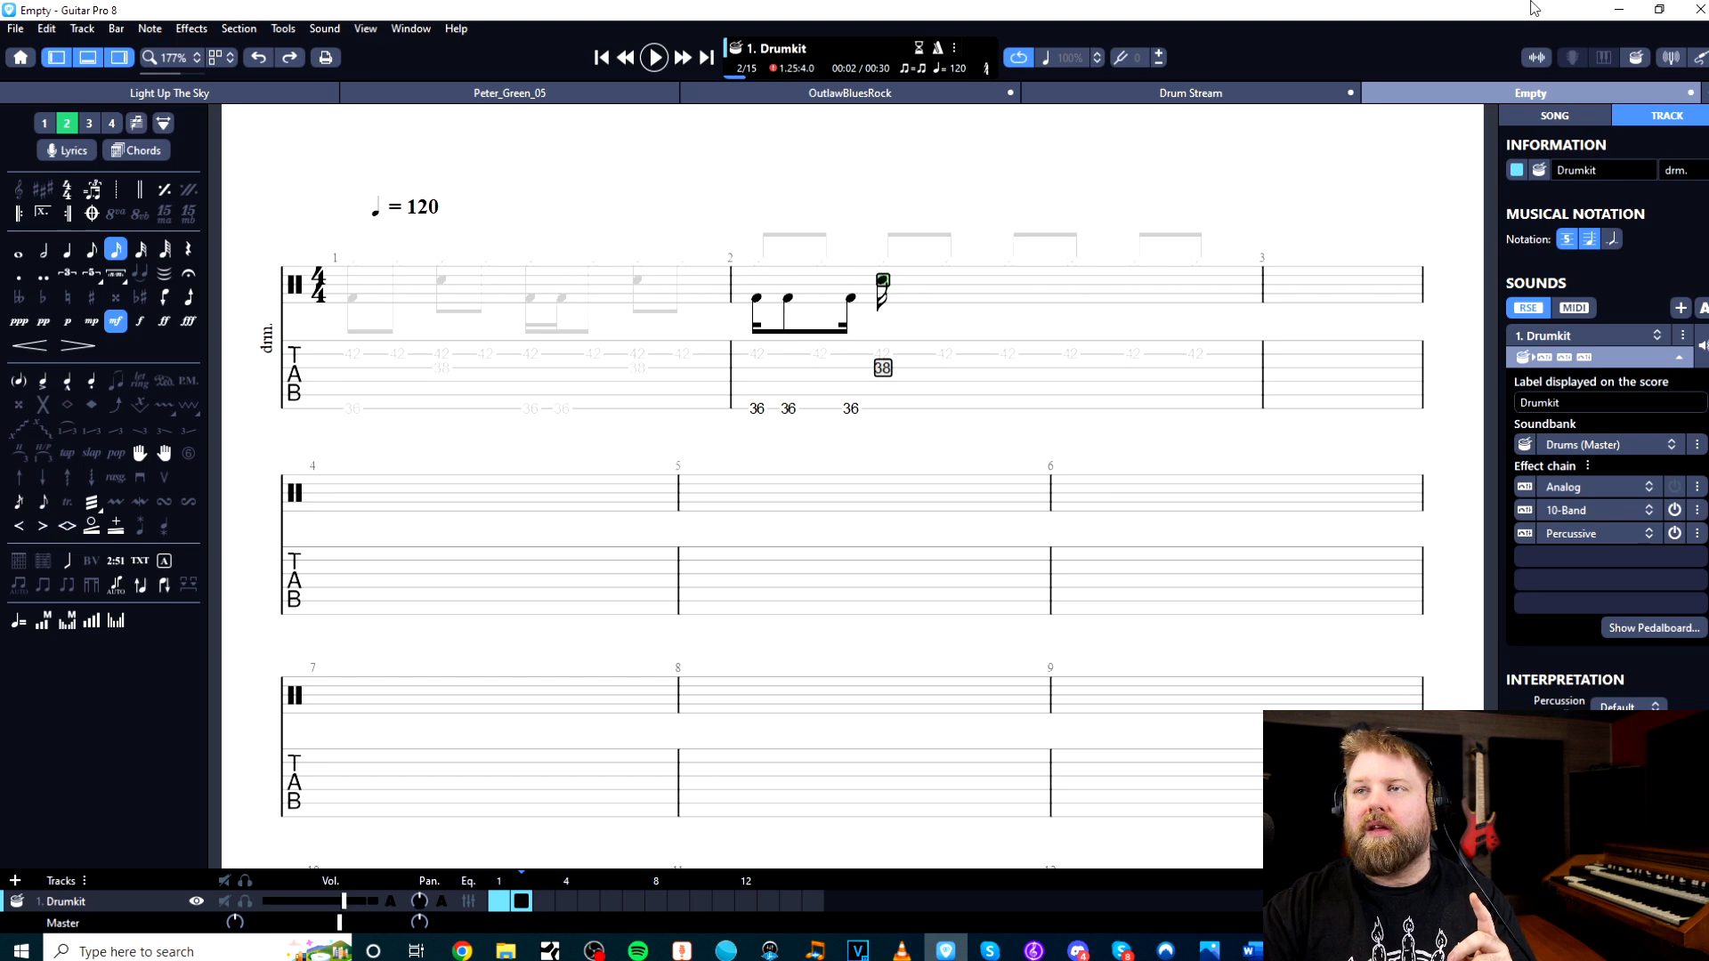
key("period")
key("Right")
type("38")
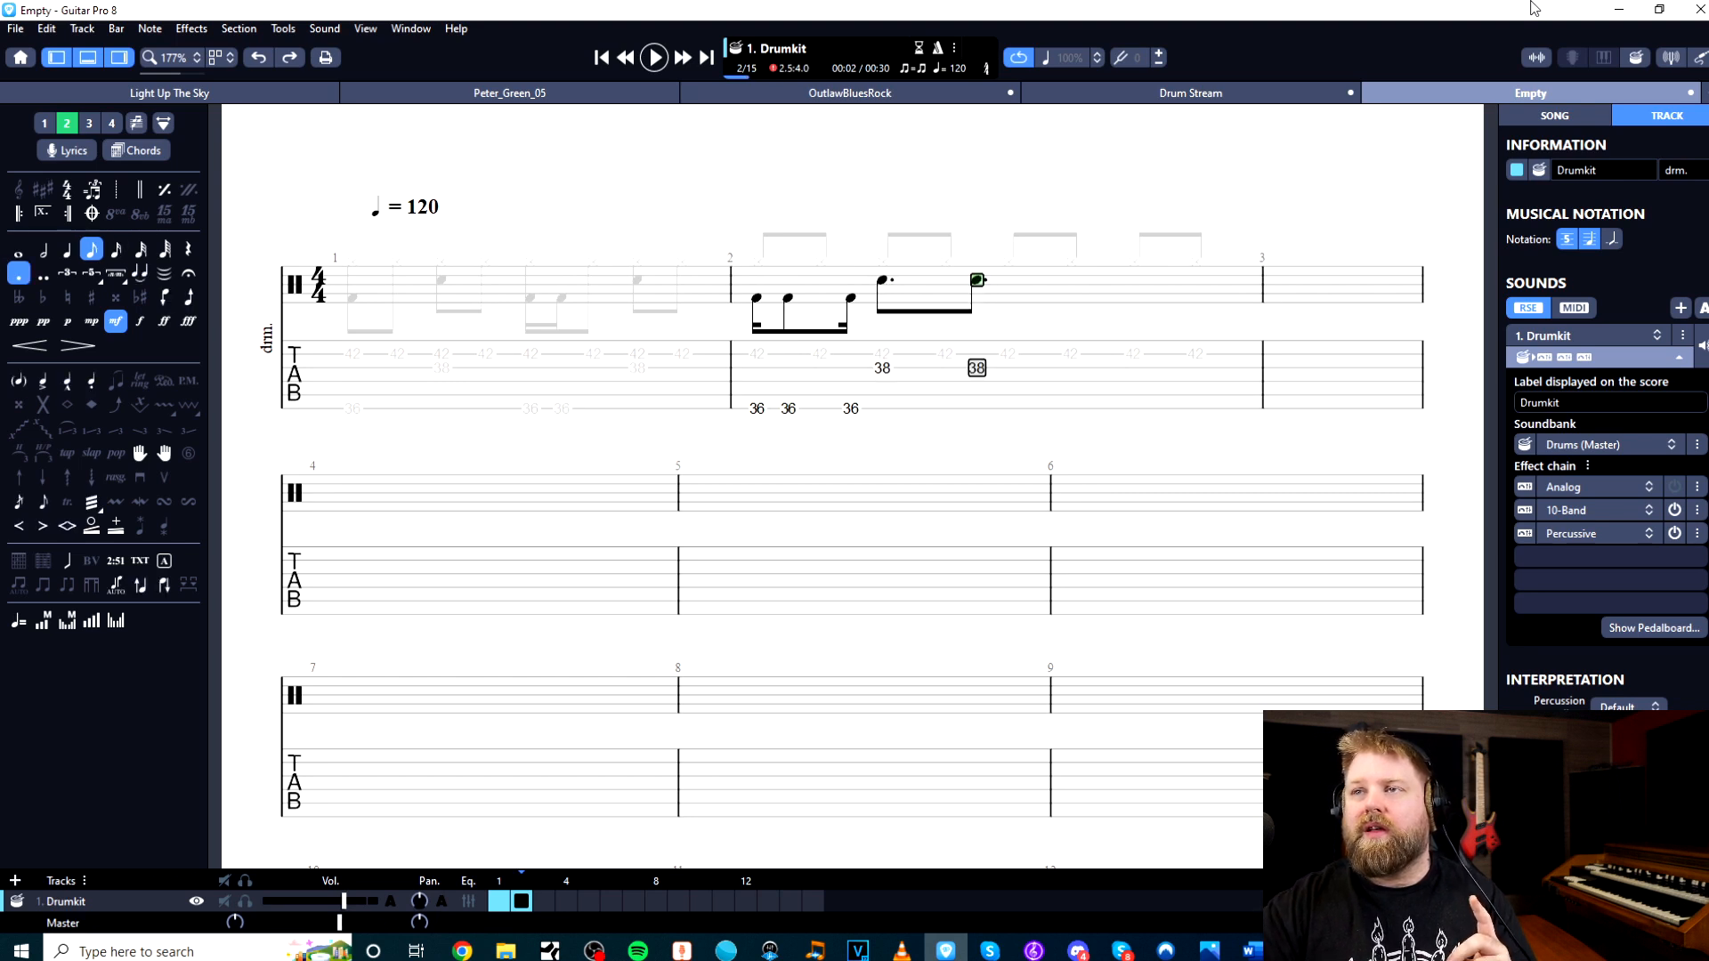
type("o")
Enter a sixteenth note 36 at the start of beat 3 of bar 2 in voice 2
key("Right")
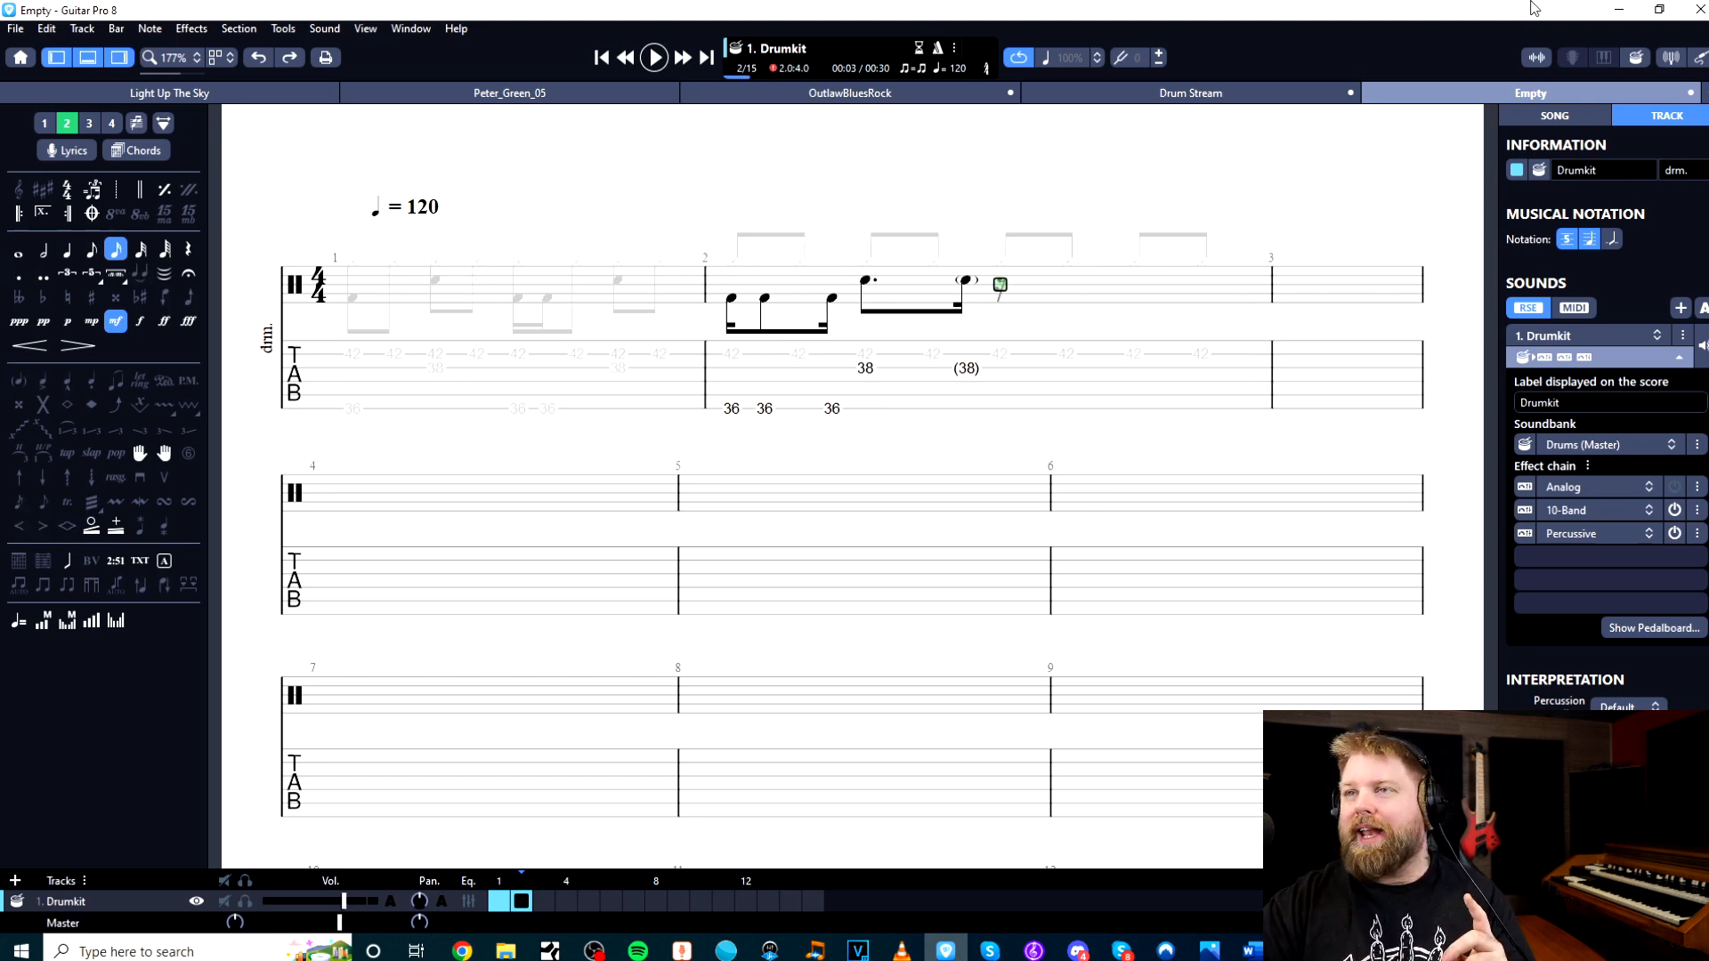
key("Down")
key("Down")
key("Down")
type("36")
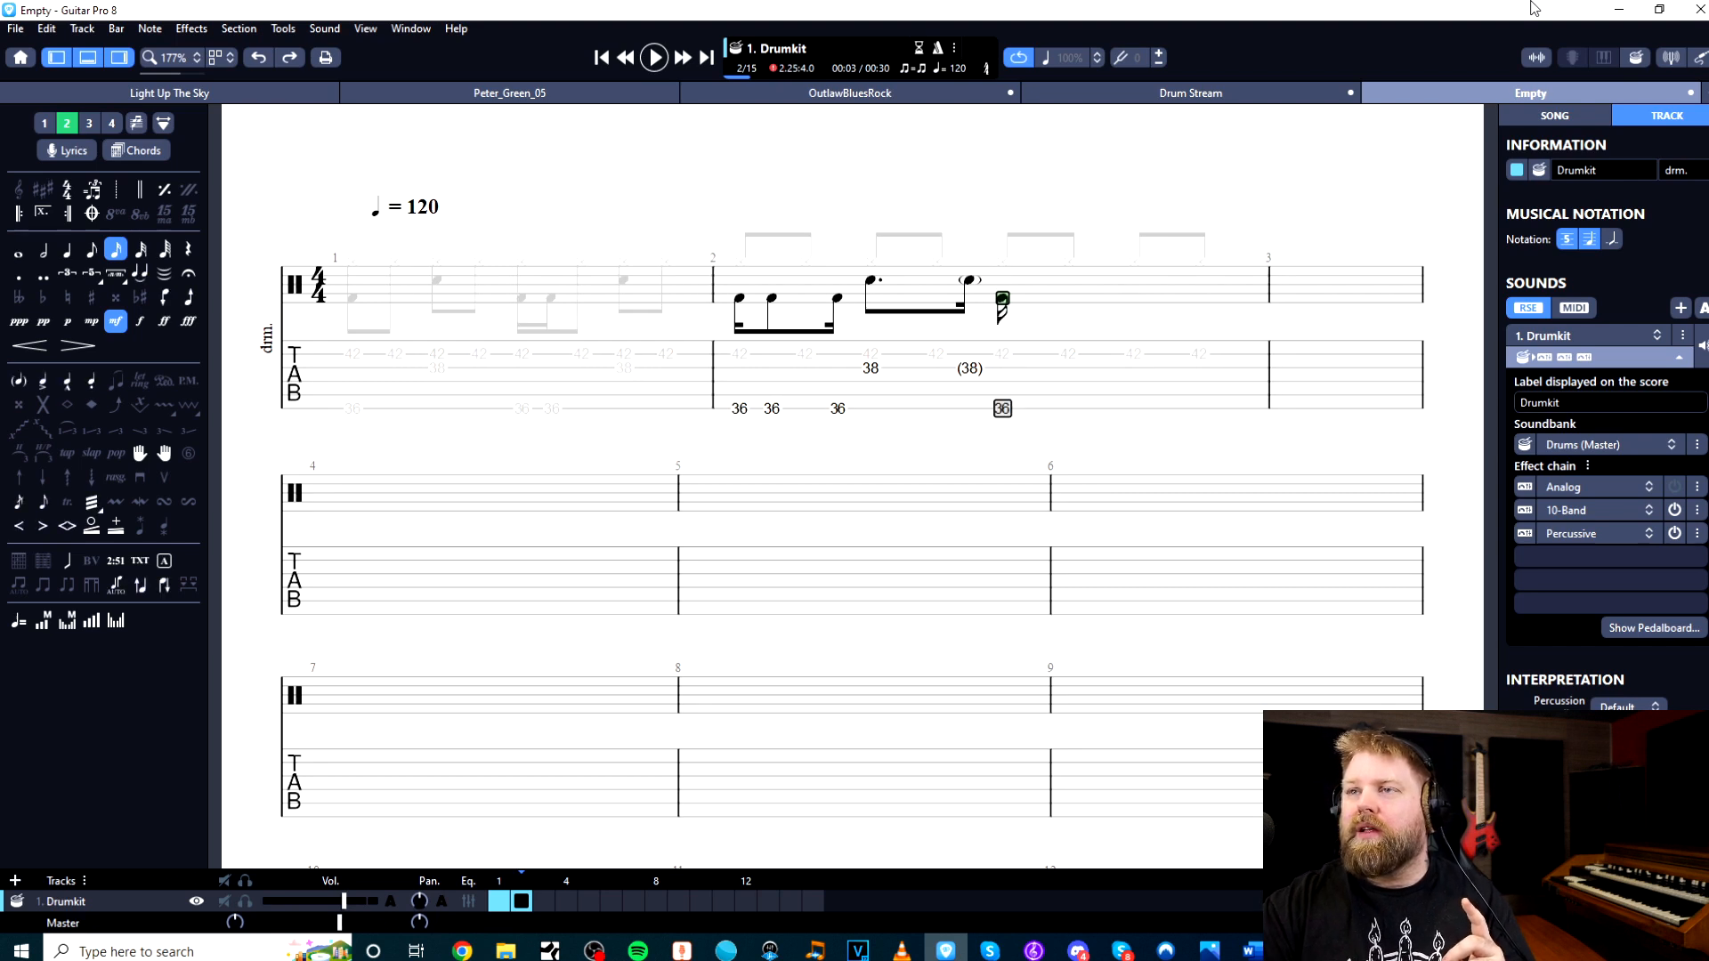
Complete beat 3 of bar 2 in voice 2 with two sixteenth-note 36 hits on its second half
key("Right")
type("36")
key("Right")
type("36")
On beat 4 of bar 2 in voice 2, enter a sixteenth 38, an eighth ghost note 38 and a sixteenth ghost note 38
key("Right")
key("Up")
key("Up")
key("Up")
type("38")
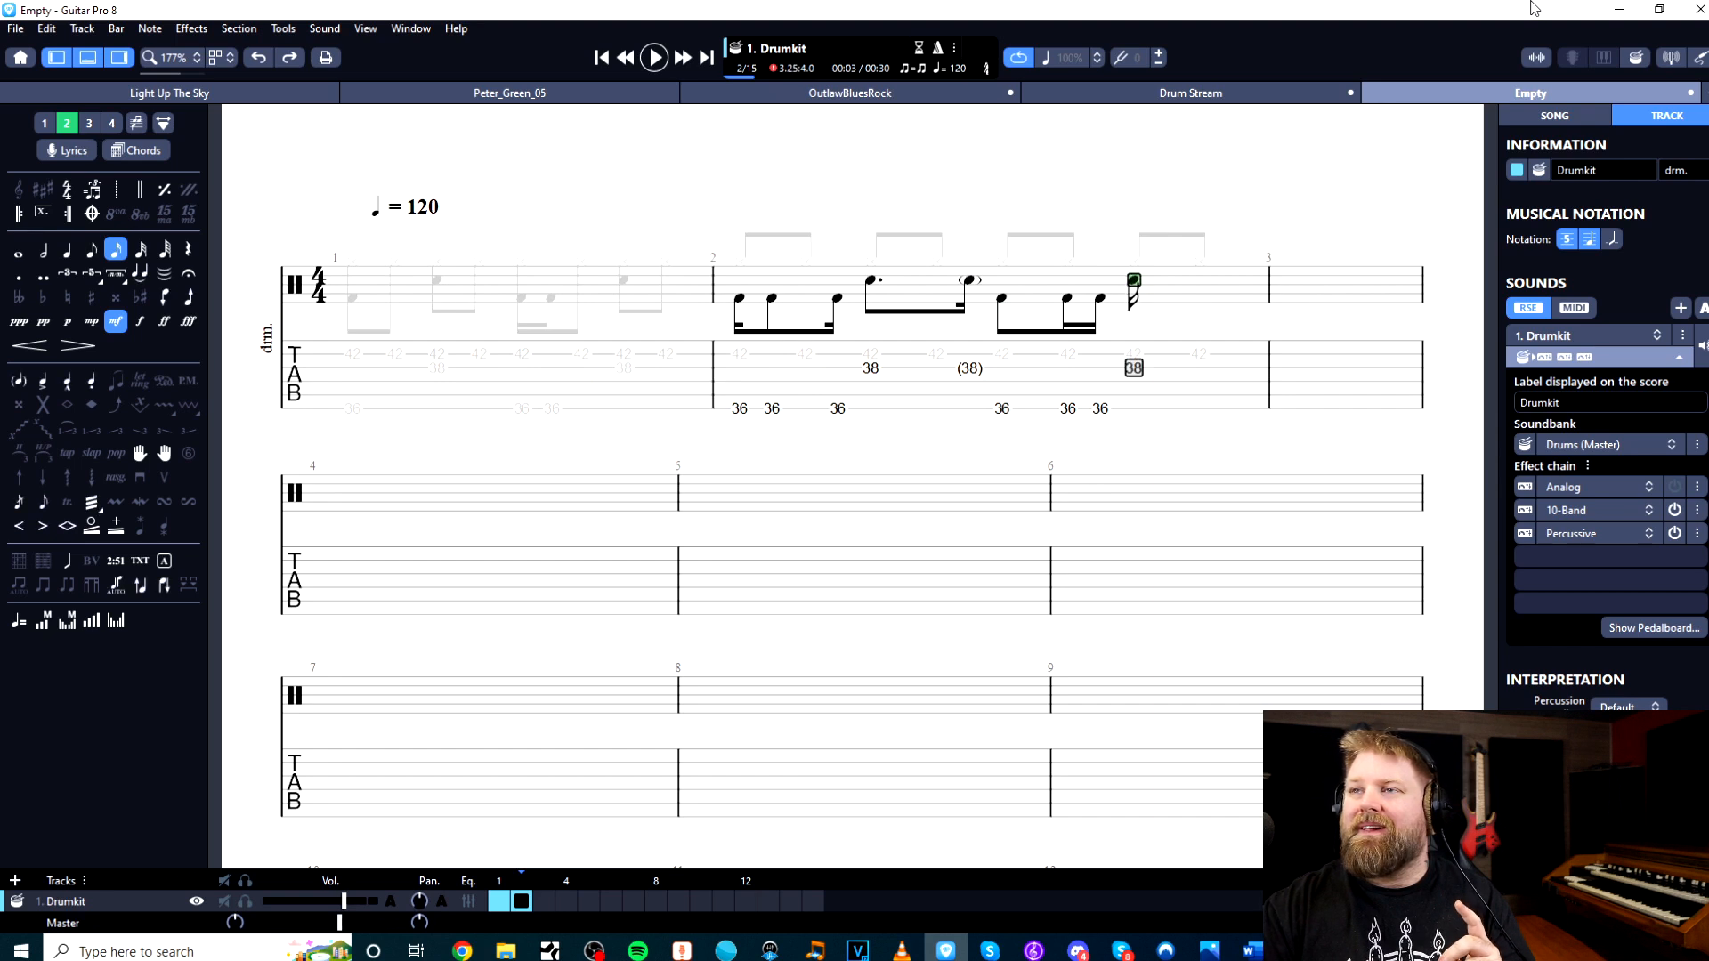
key("Right")
type("38o")
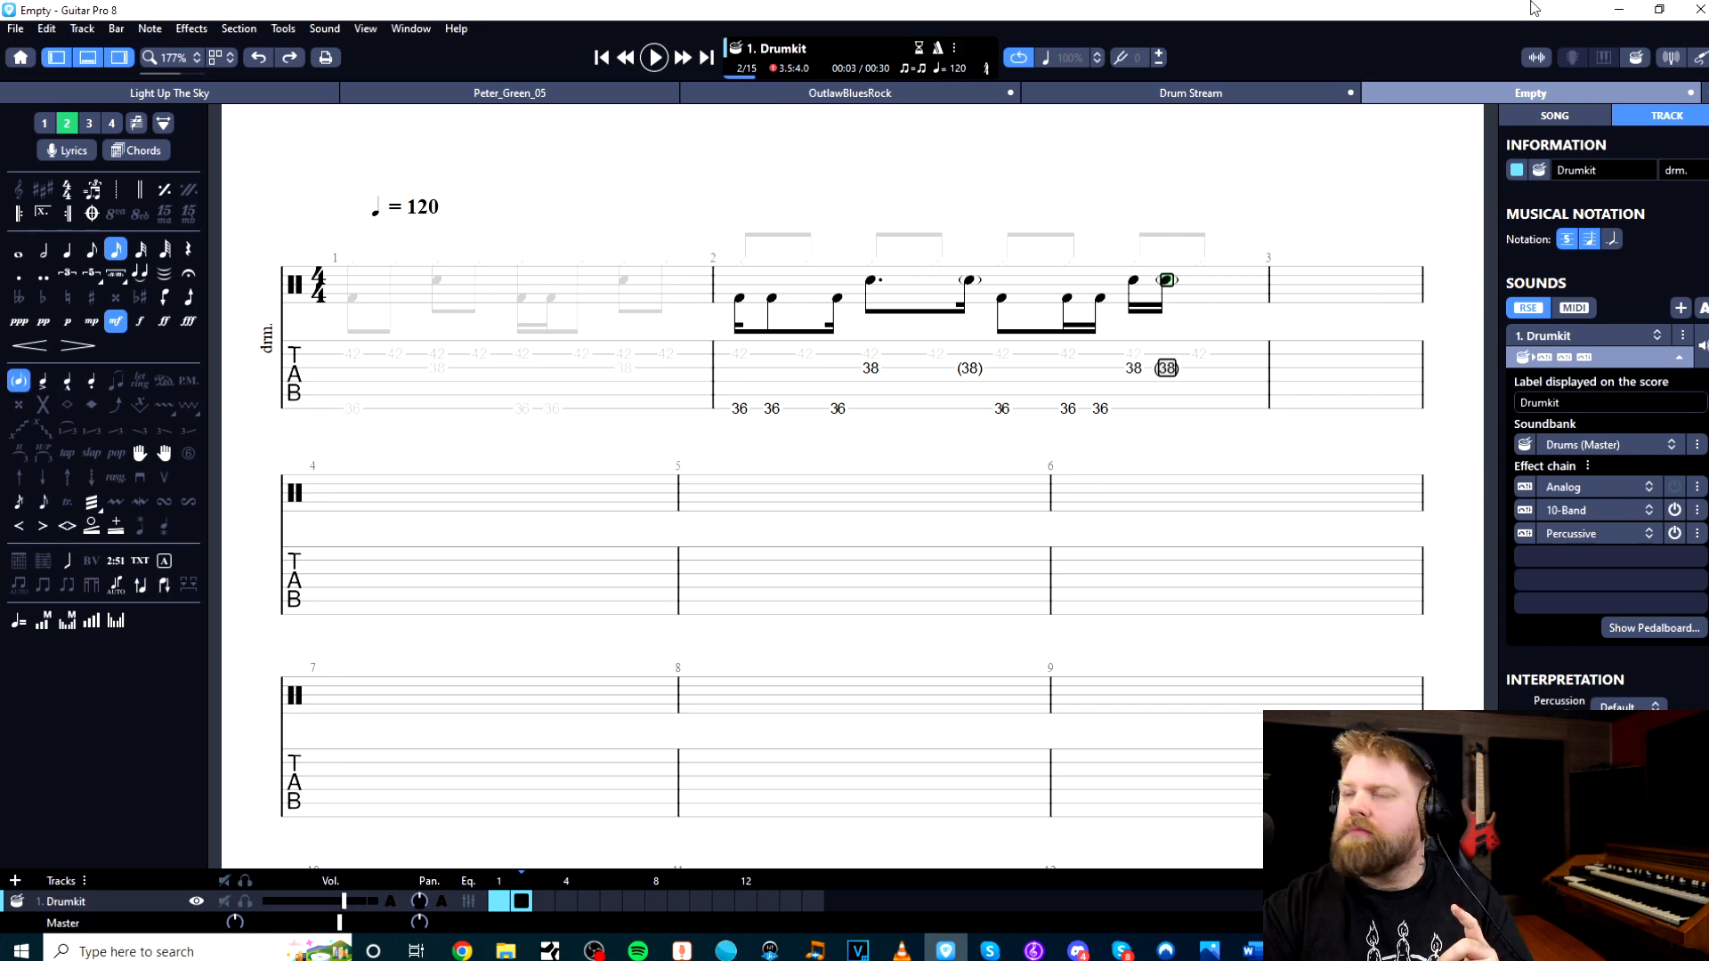
key("Right")
type("38")
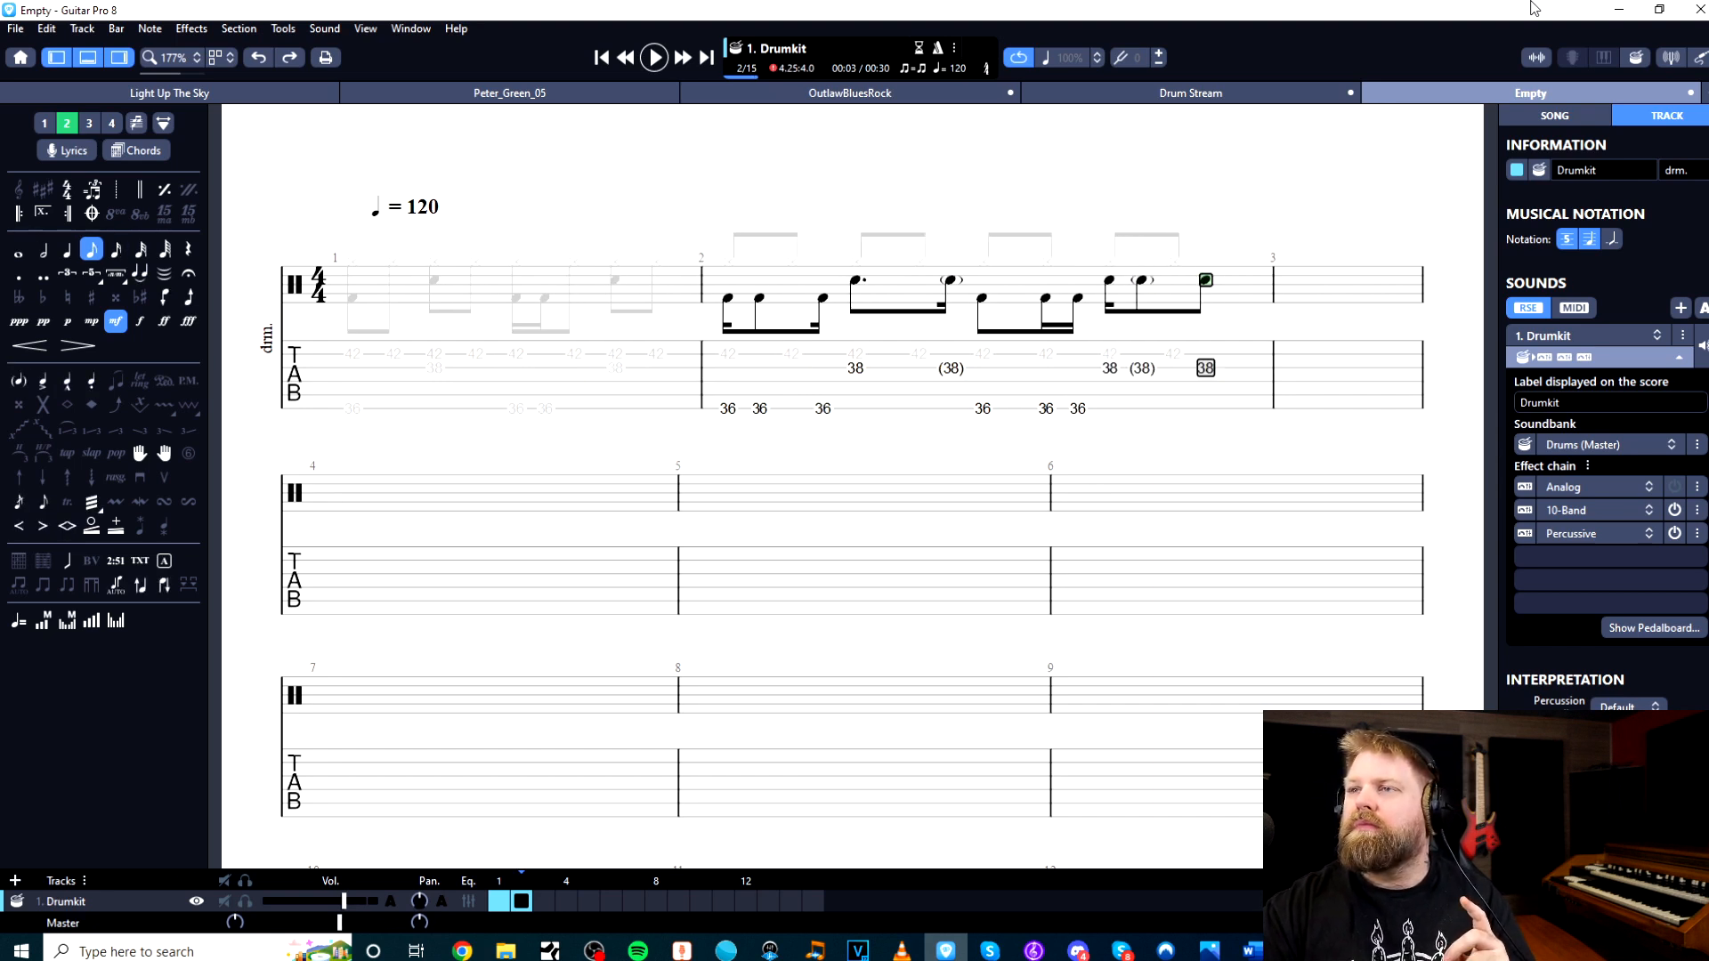
type("o")
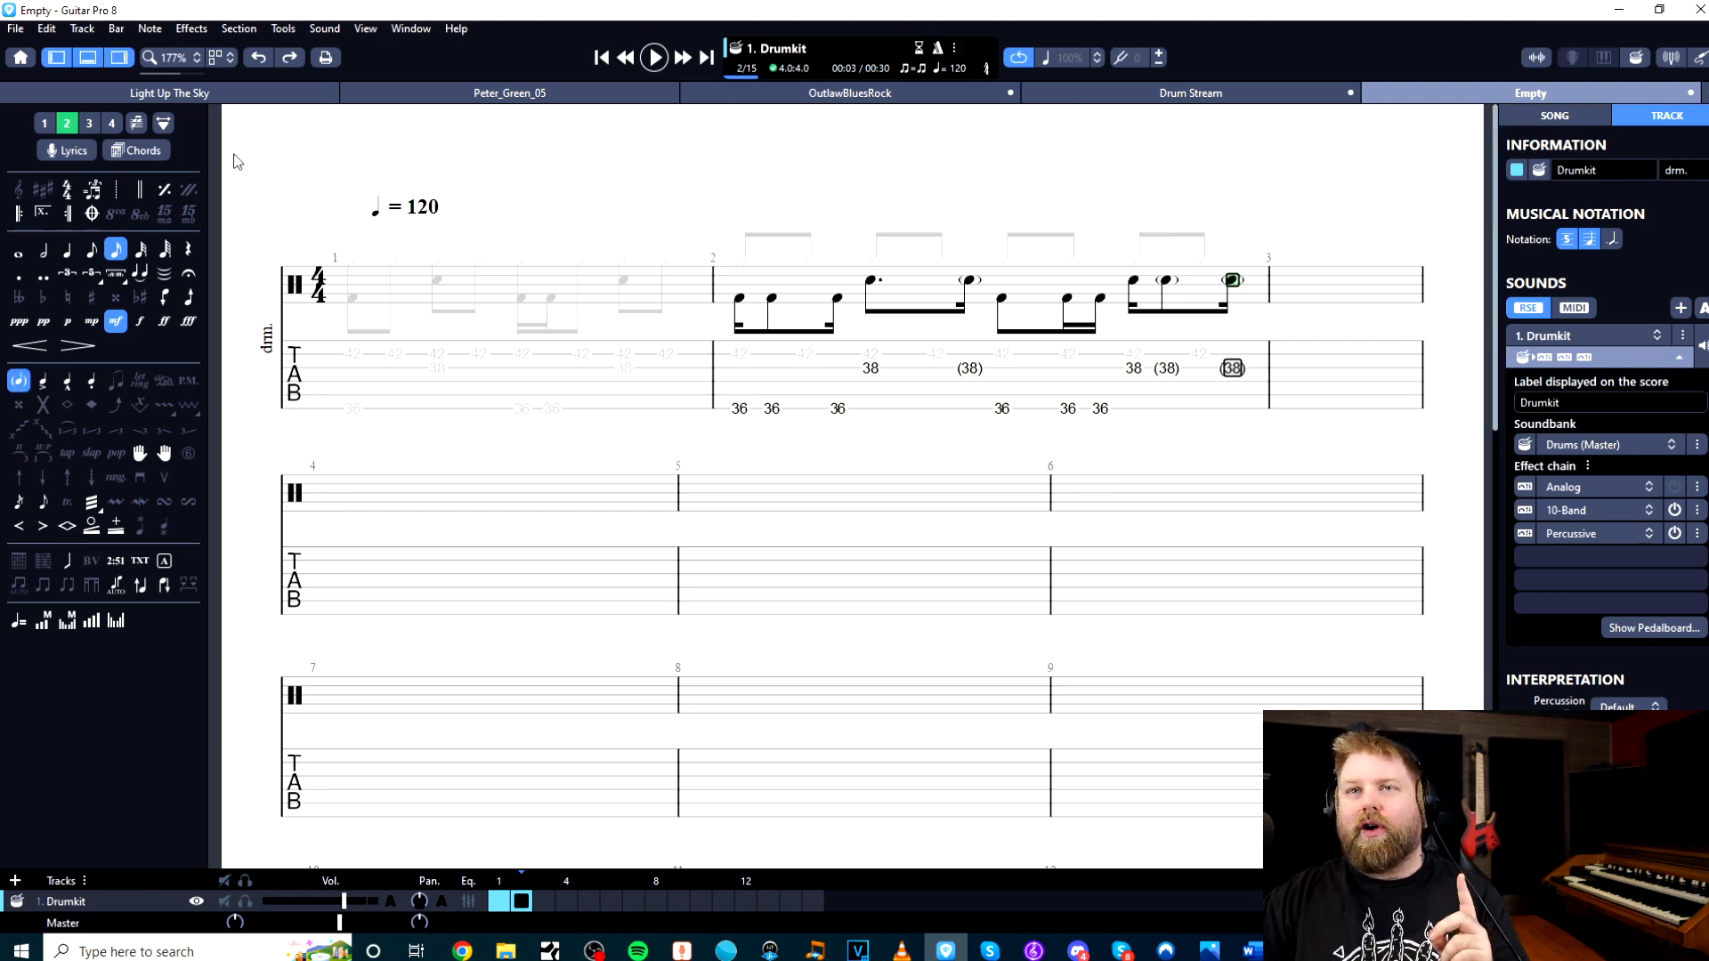
Turn on multi-voice editing and highlight the notes of bar 2 across both voices
left_click(138, 124)
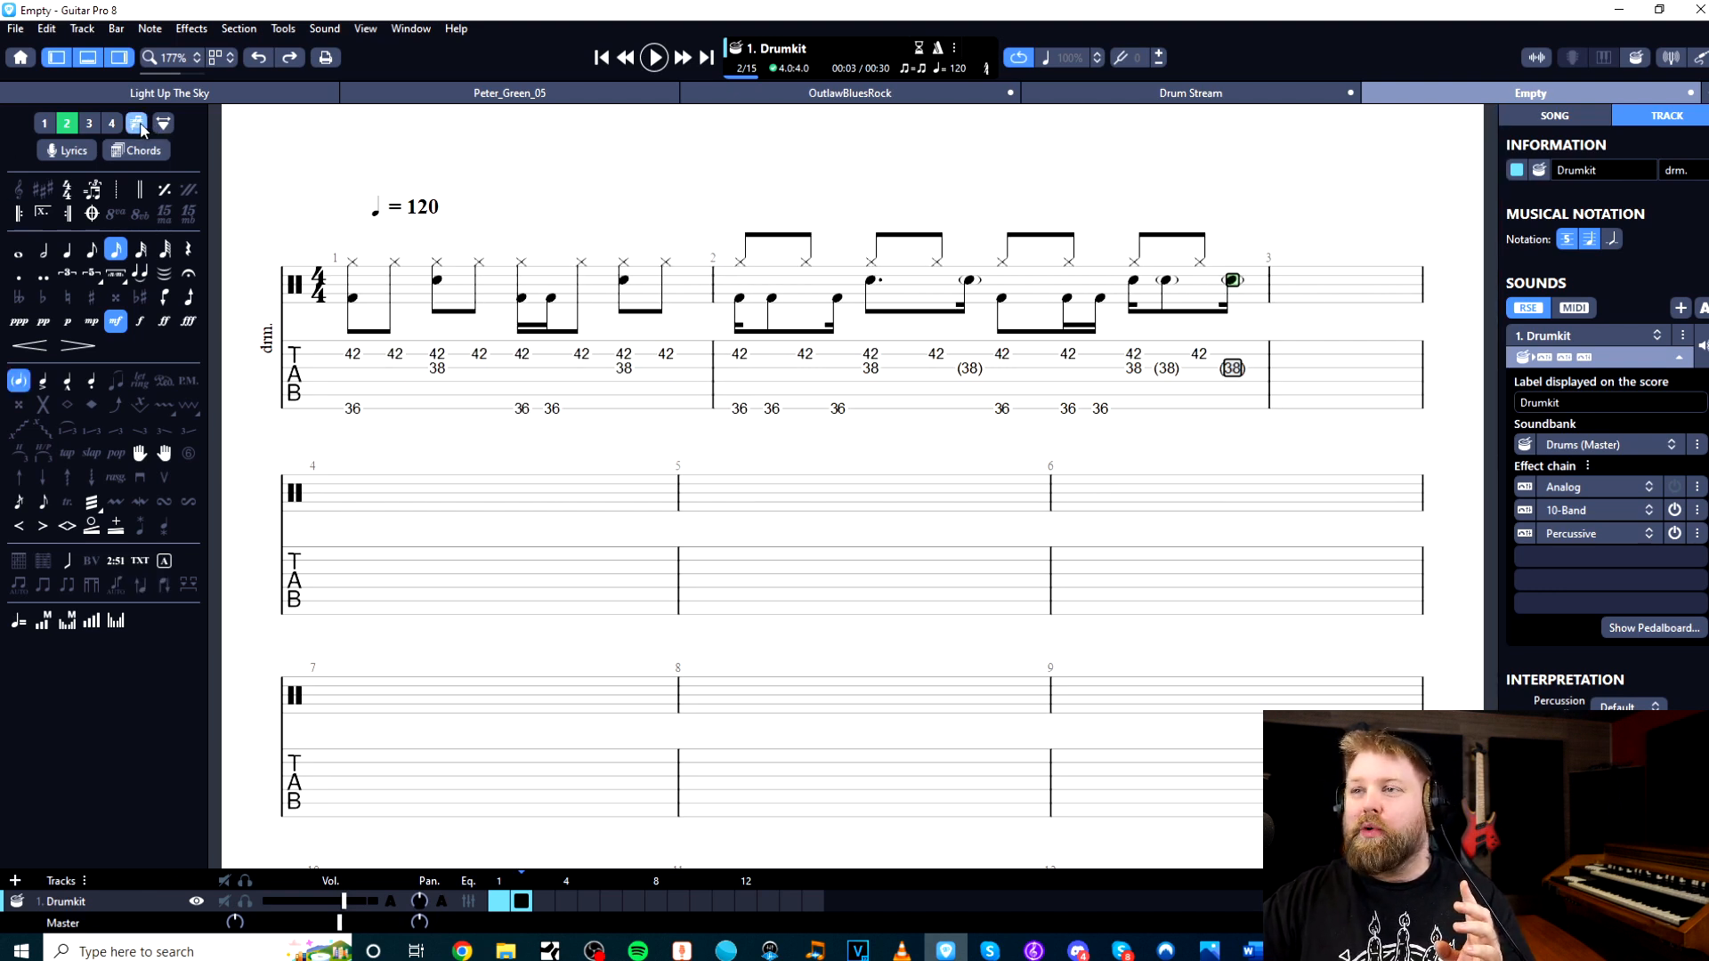
left_click(738, 327)
key("shift+Right")
key("shift+Right")
key("shift+Right")
key("shift+Right")
key("shift+Right")
key("shift+Right")
key("shift+Right")
key("shift+Right")
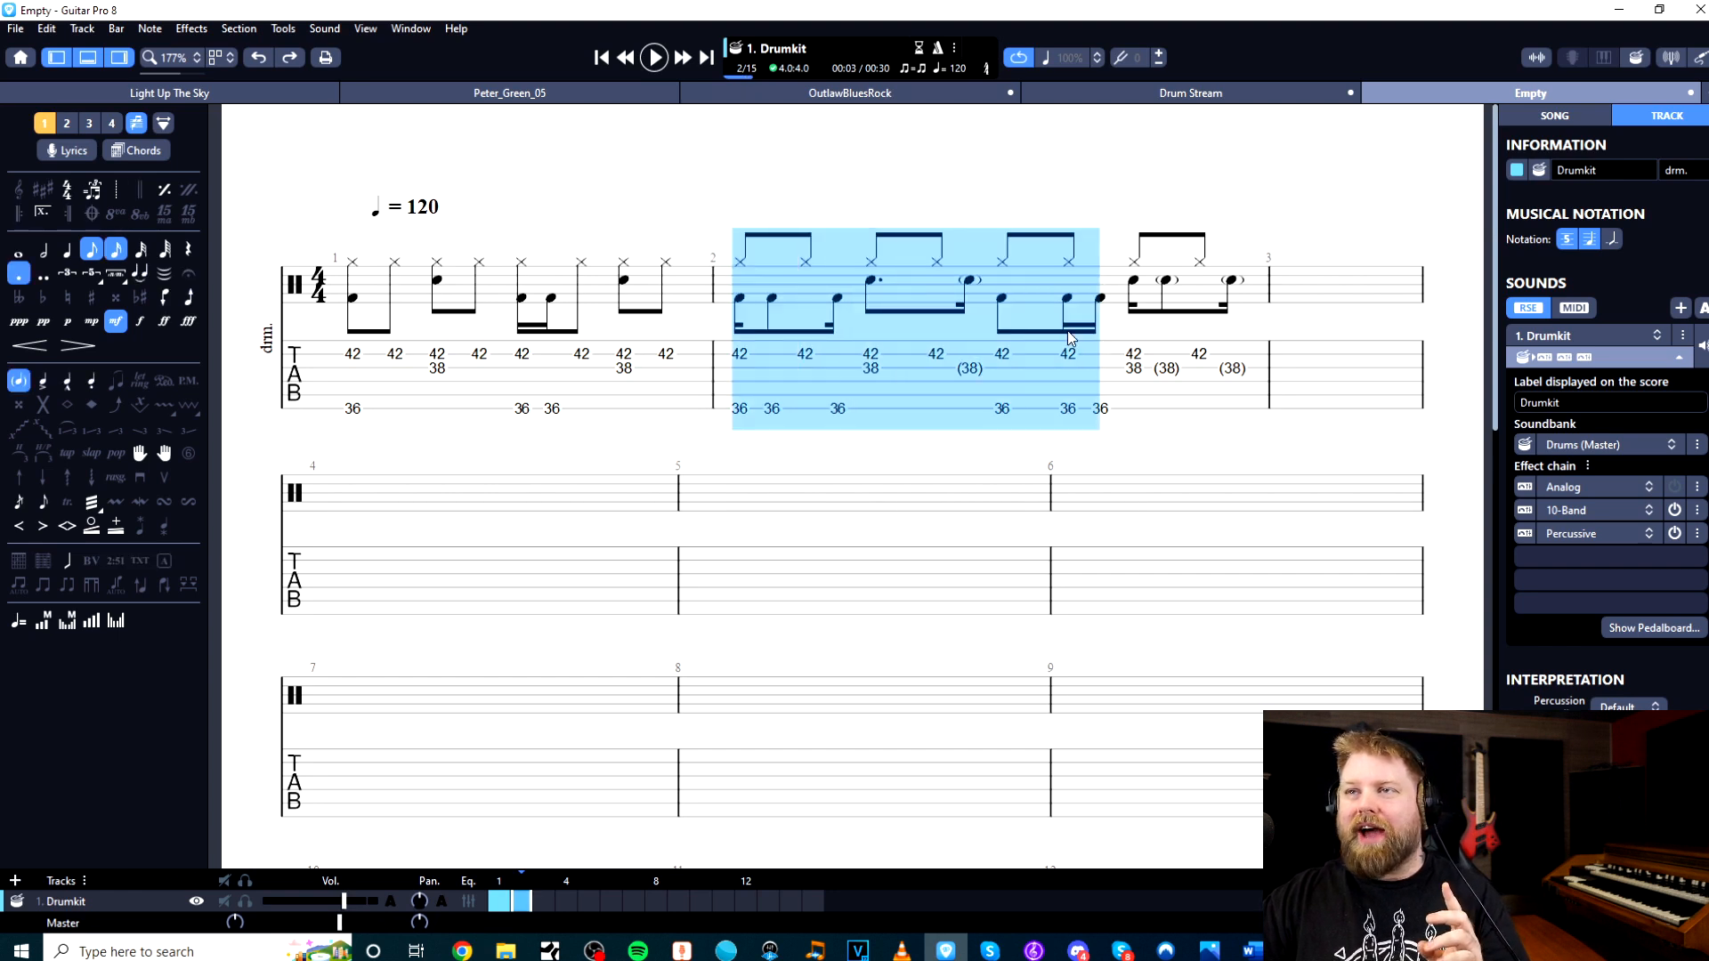
key("ctrl+2")
left_click_drag(739, 314, 1235, 334)
left_click(1235, 334)
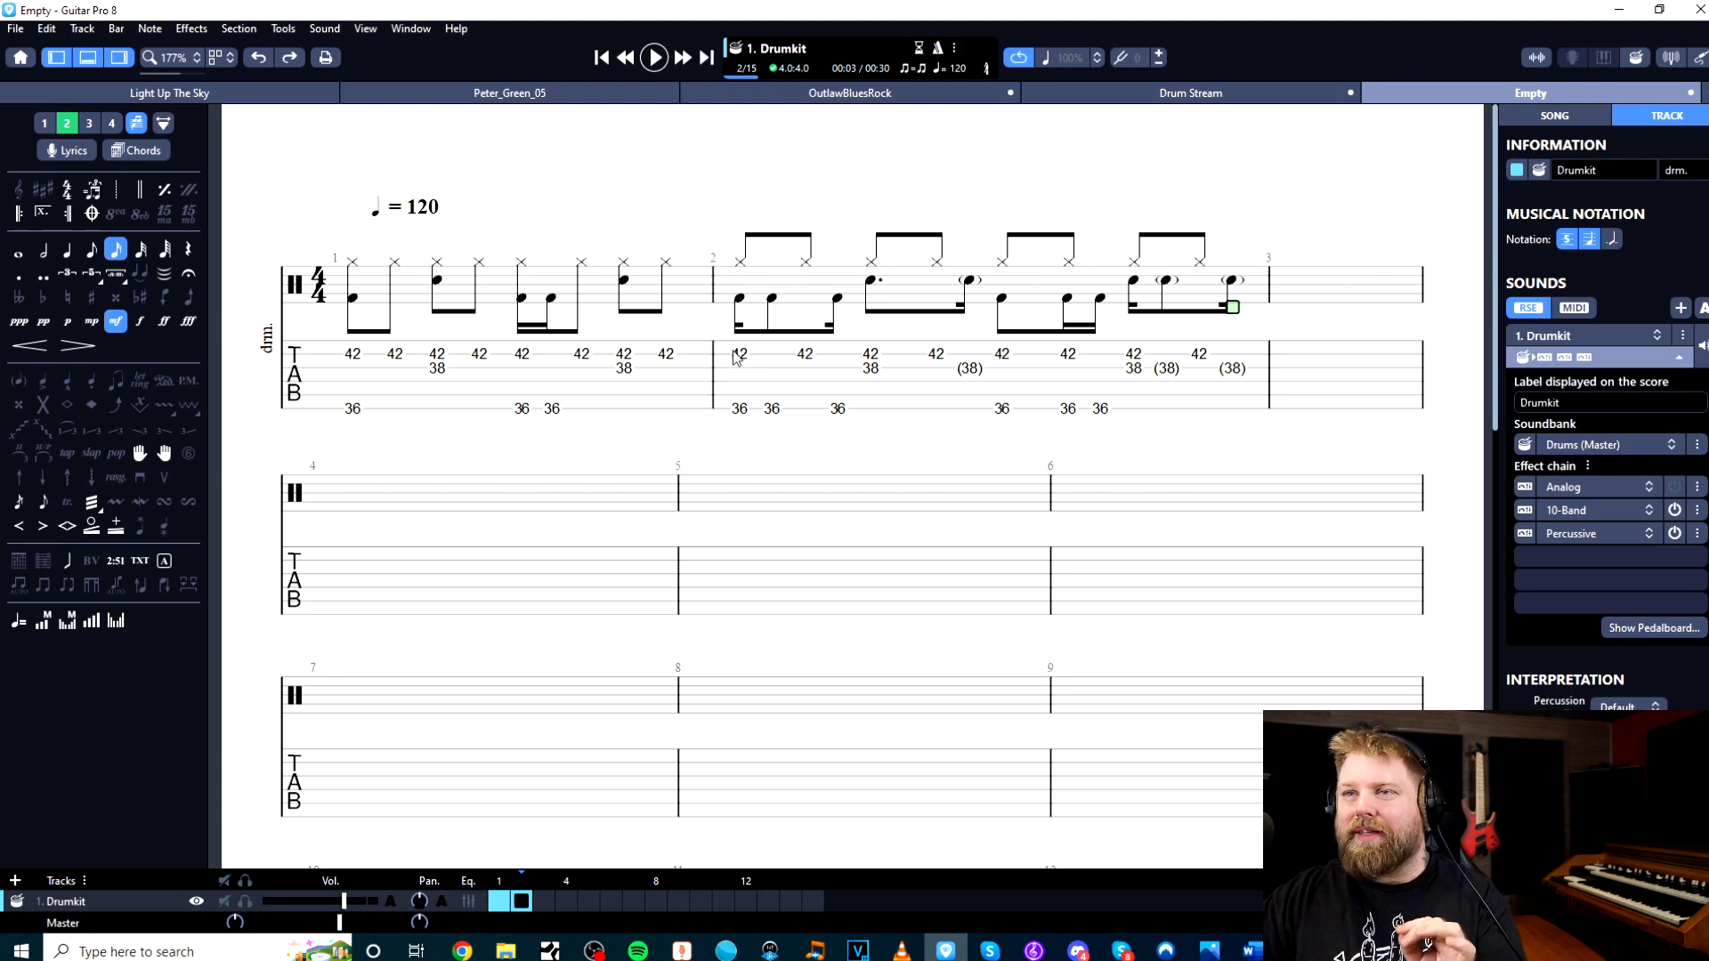
Hide the tablature so only standard notation is displayed, and play back the written groove as a selection
left_click(1566, 239)
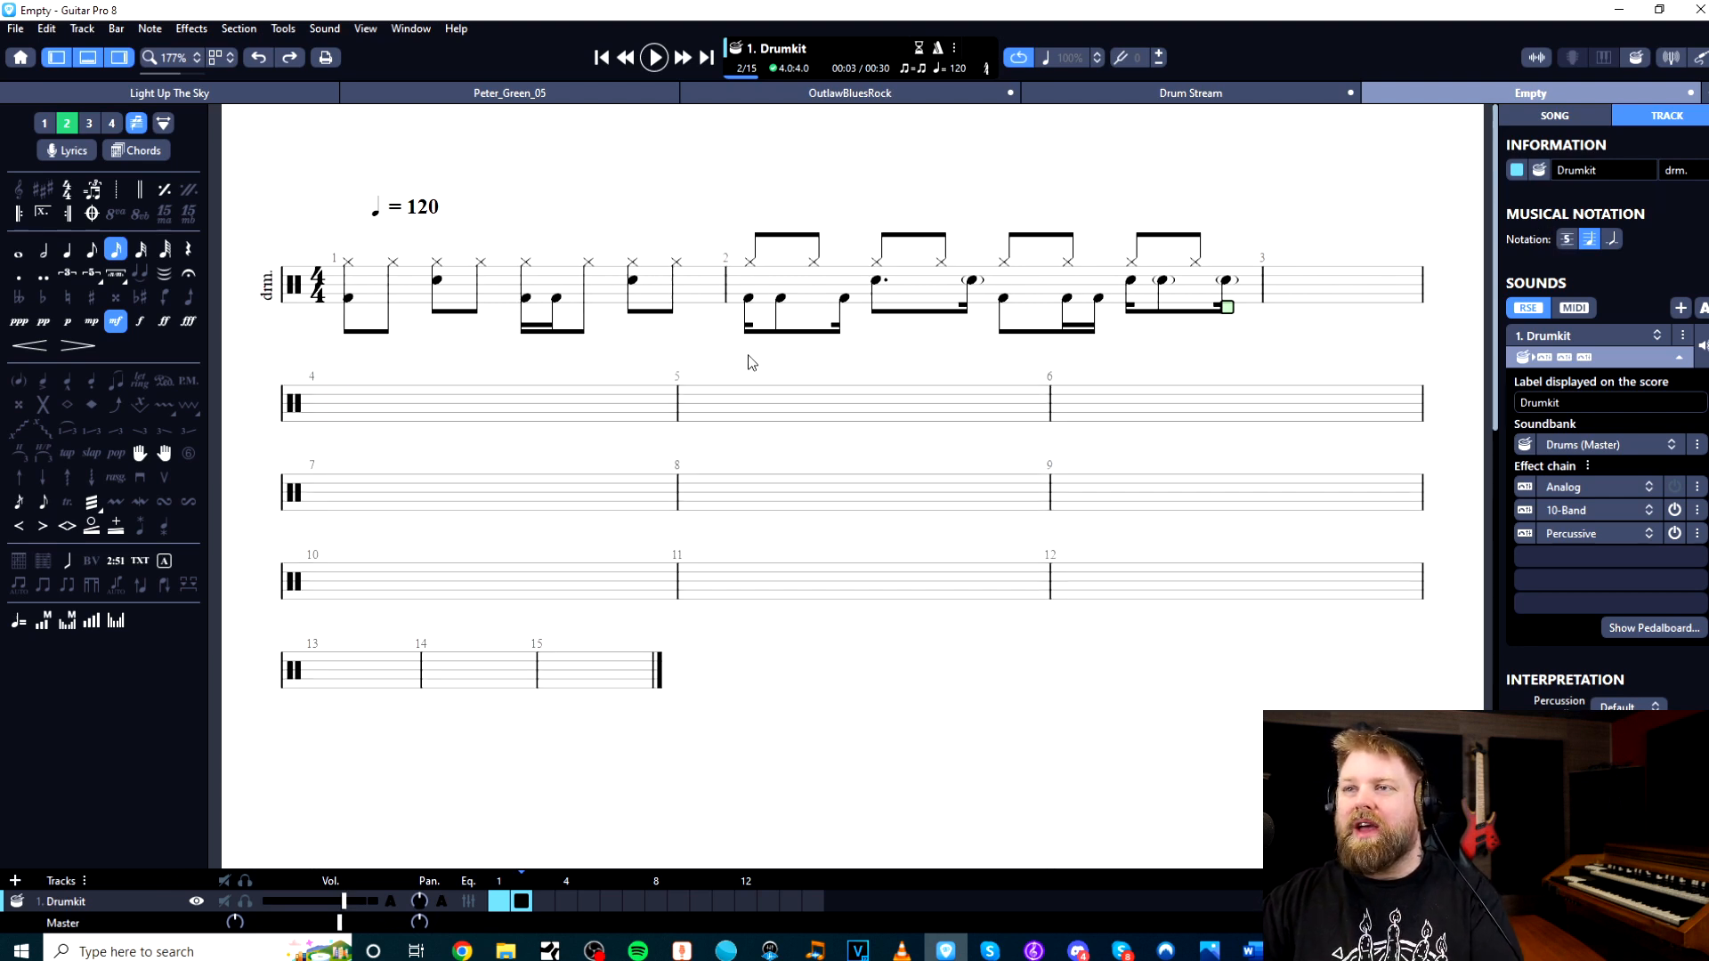
left_click(765, 305)
left_click_drag(884, 296, 1242, 302)
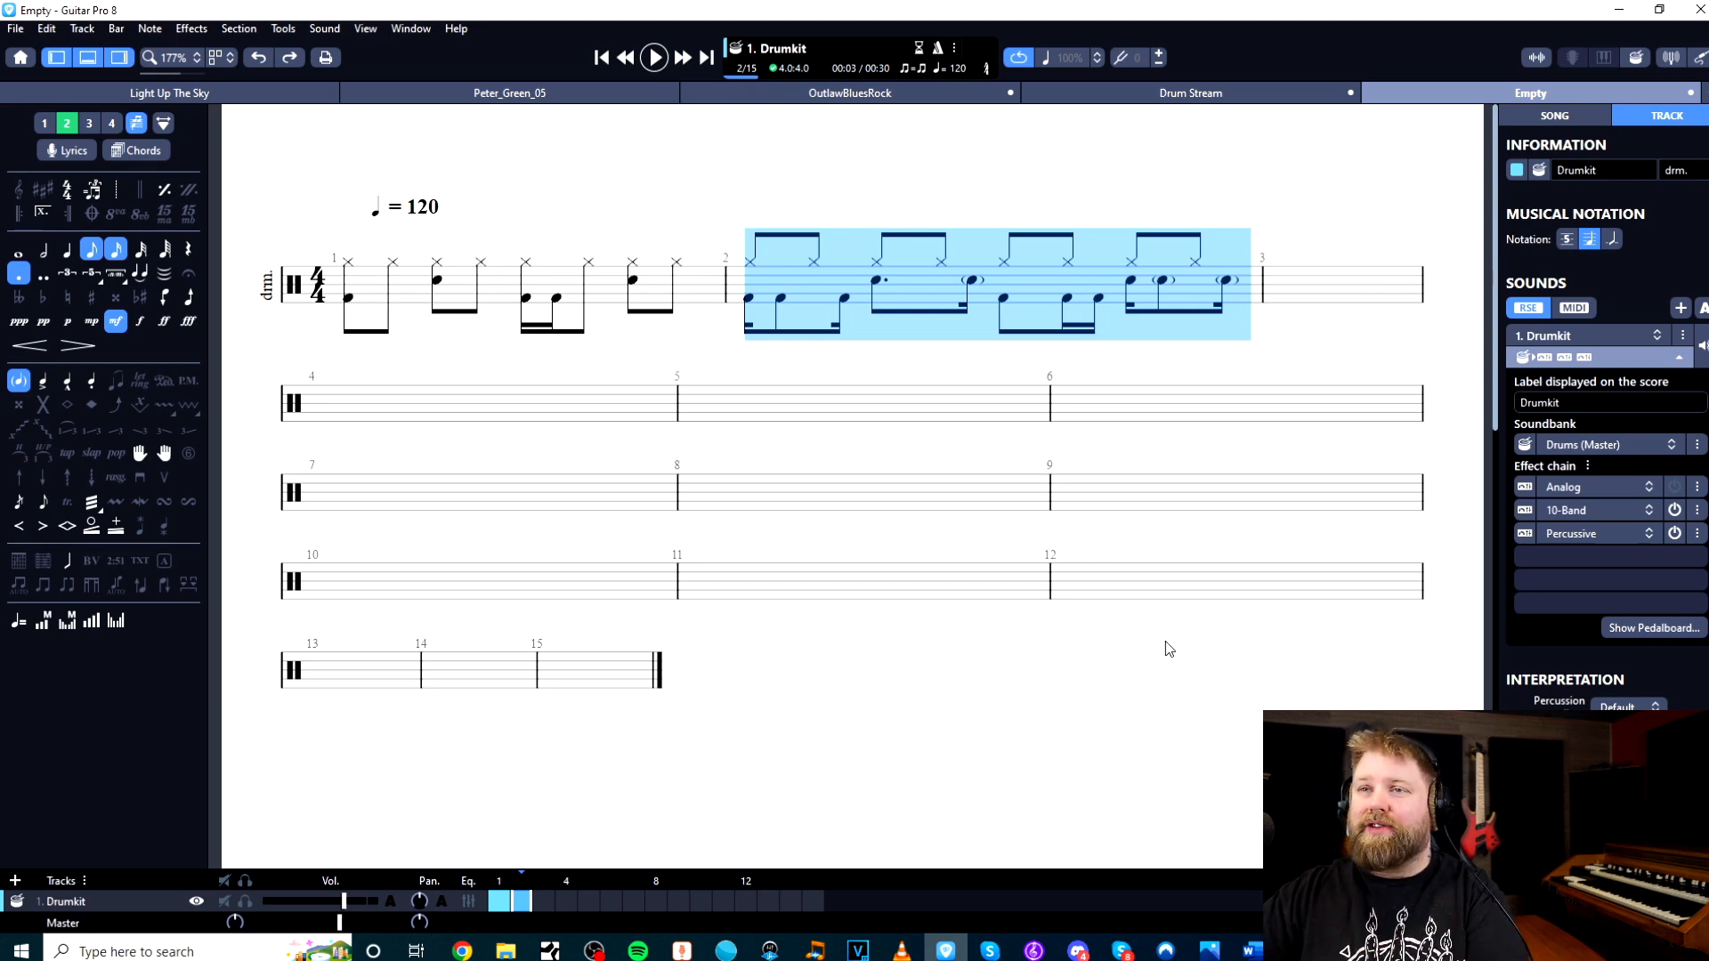
left_click_drag(363, 296, 1246, 304)
key("space")
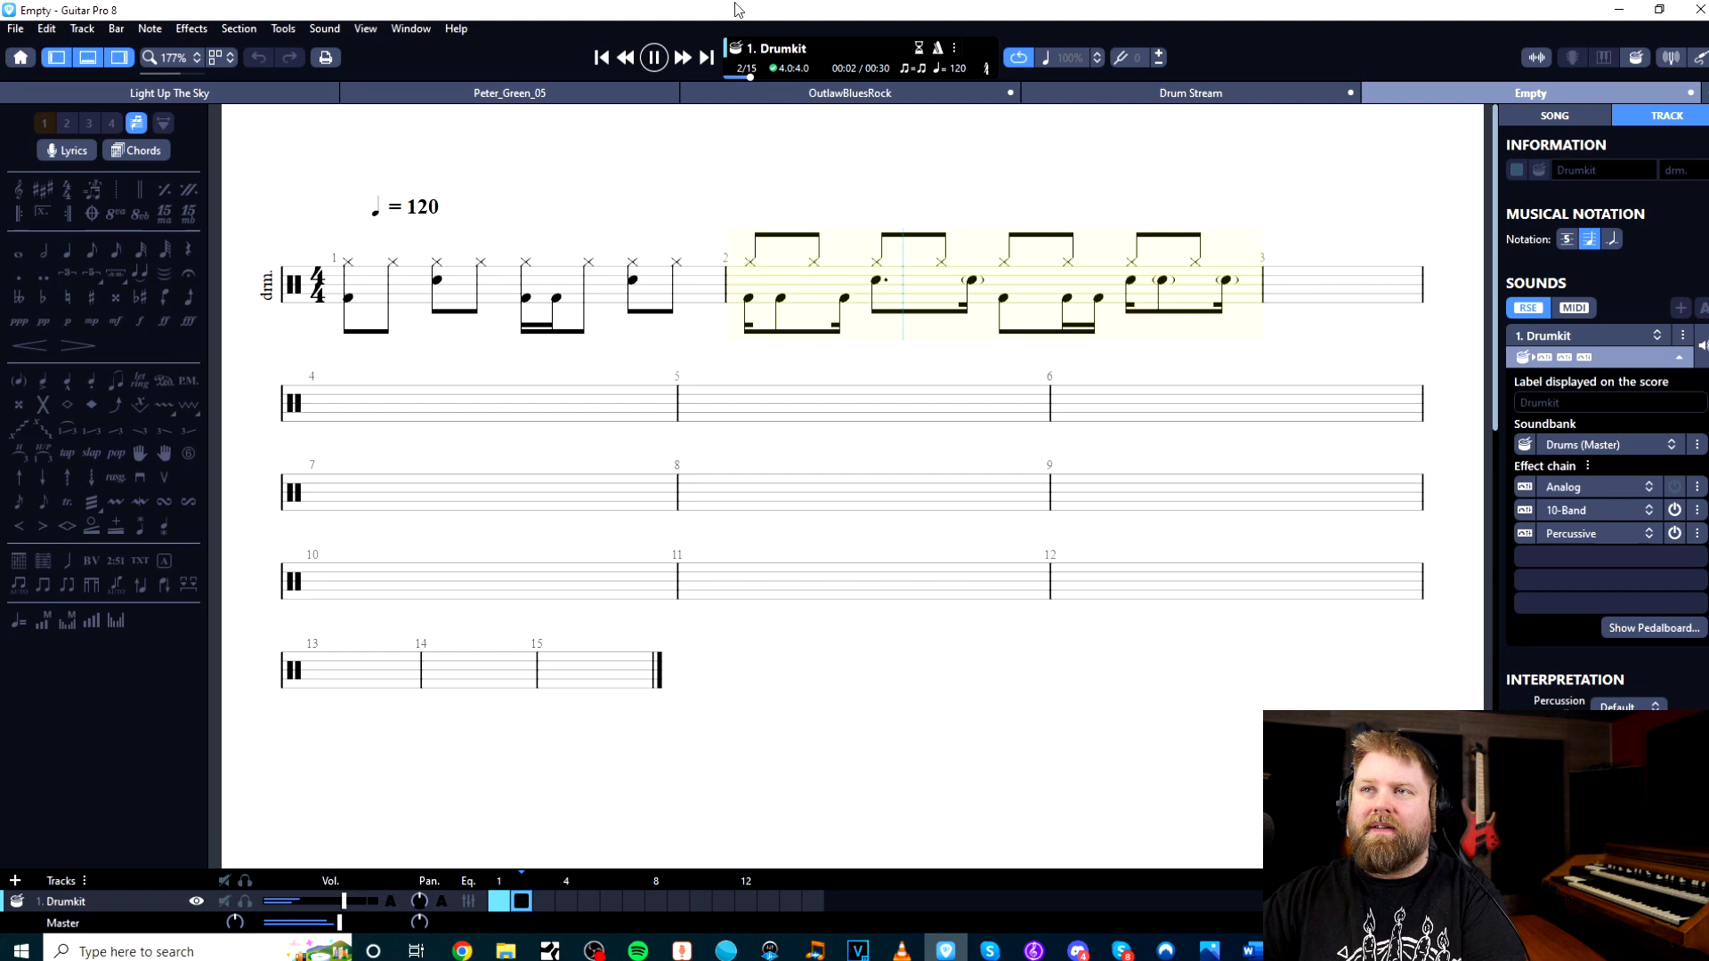
Switch to the Drum Stream score and play bars 27 and 28 of the Rosanna section
left_click(1201, 92)
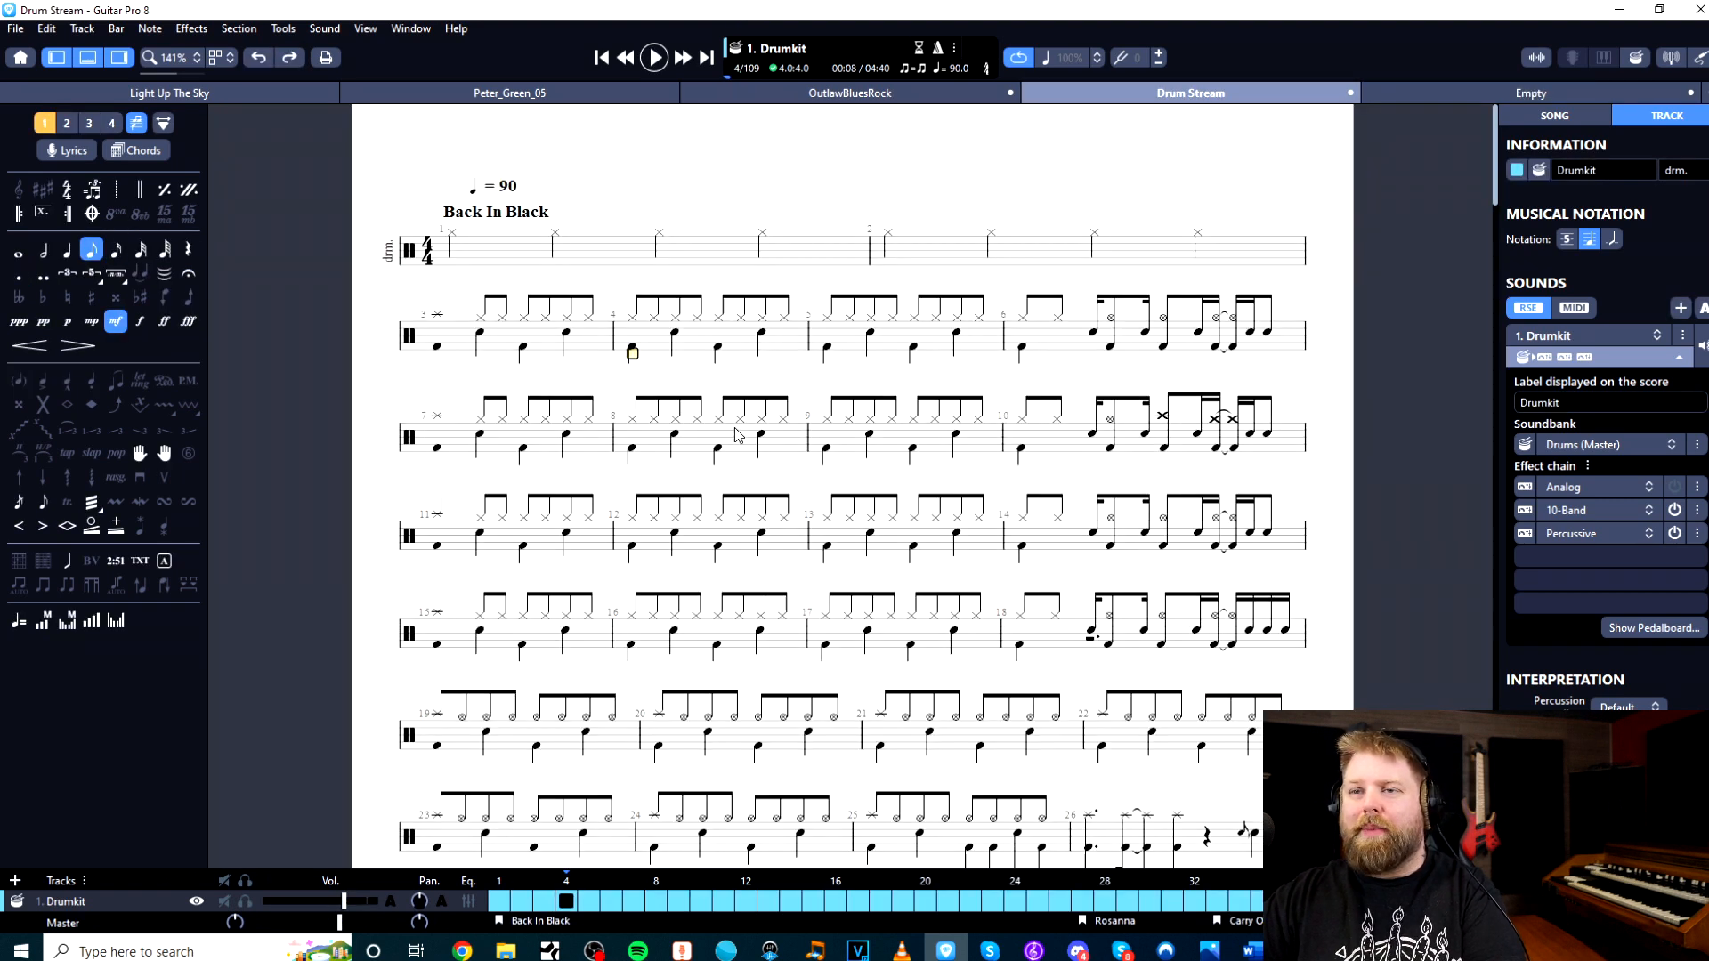
scroll(735, 436, "down", 8)
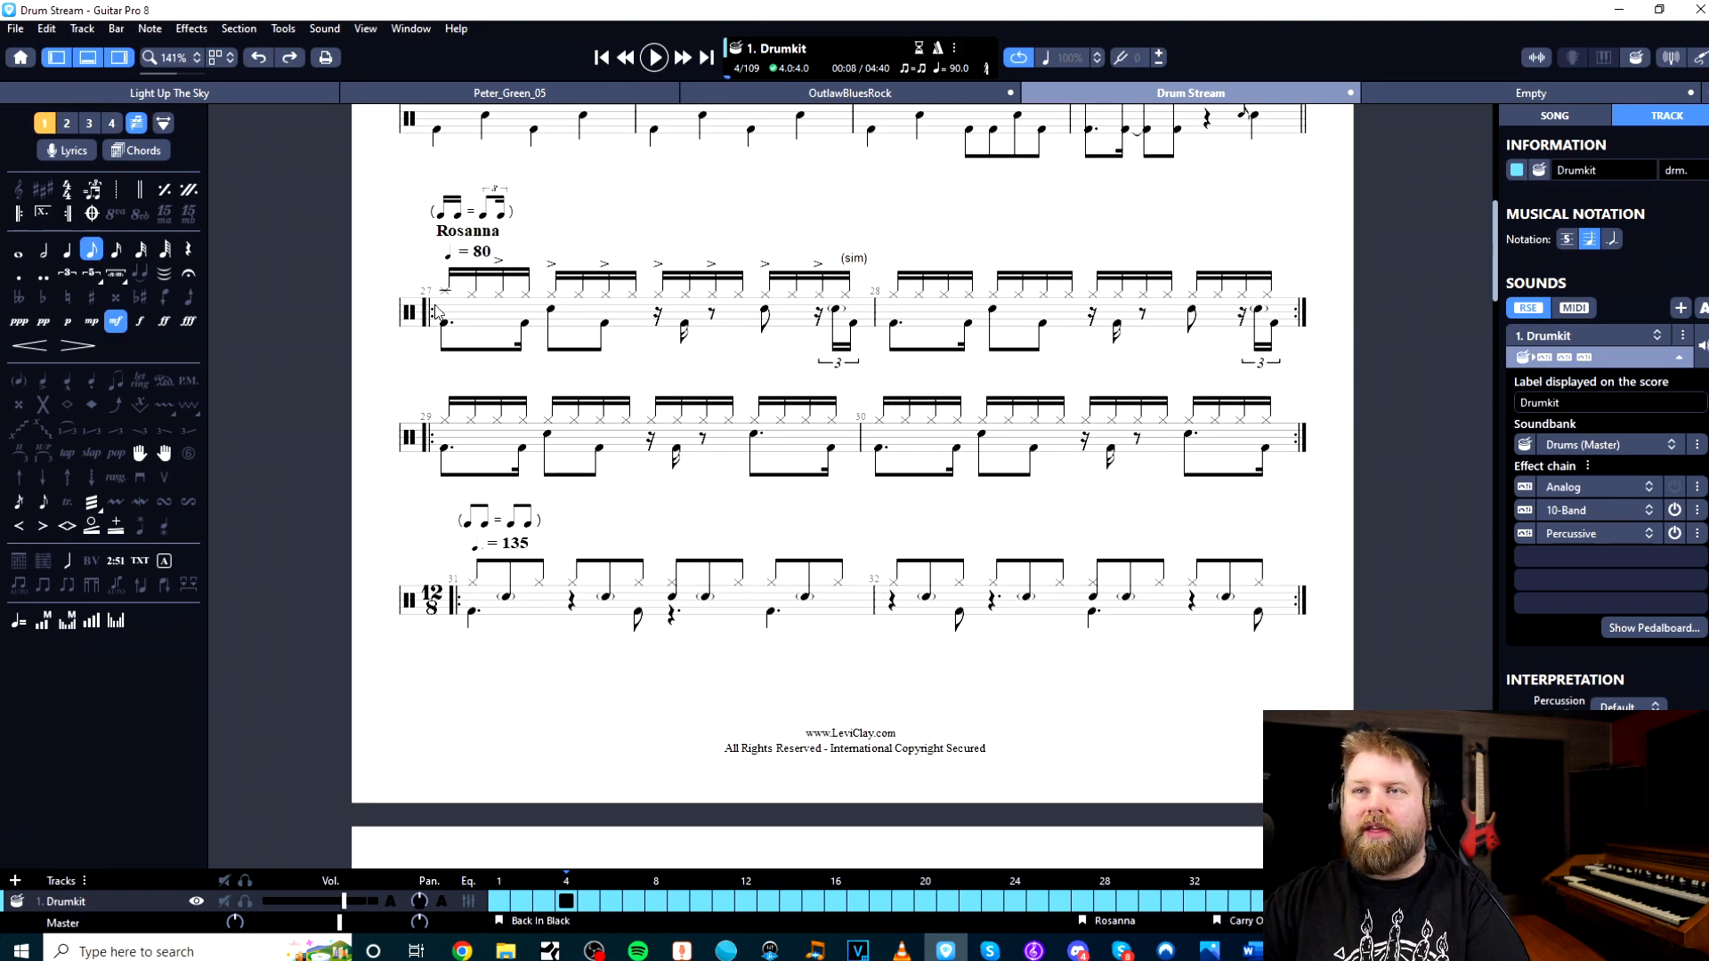
left_click_drag(448, 313, 771, 333)
left_click(771, 333)
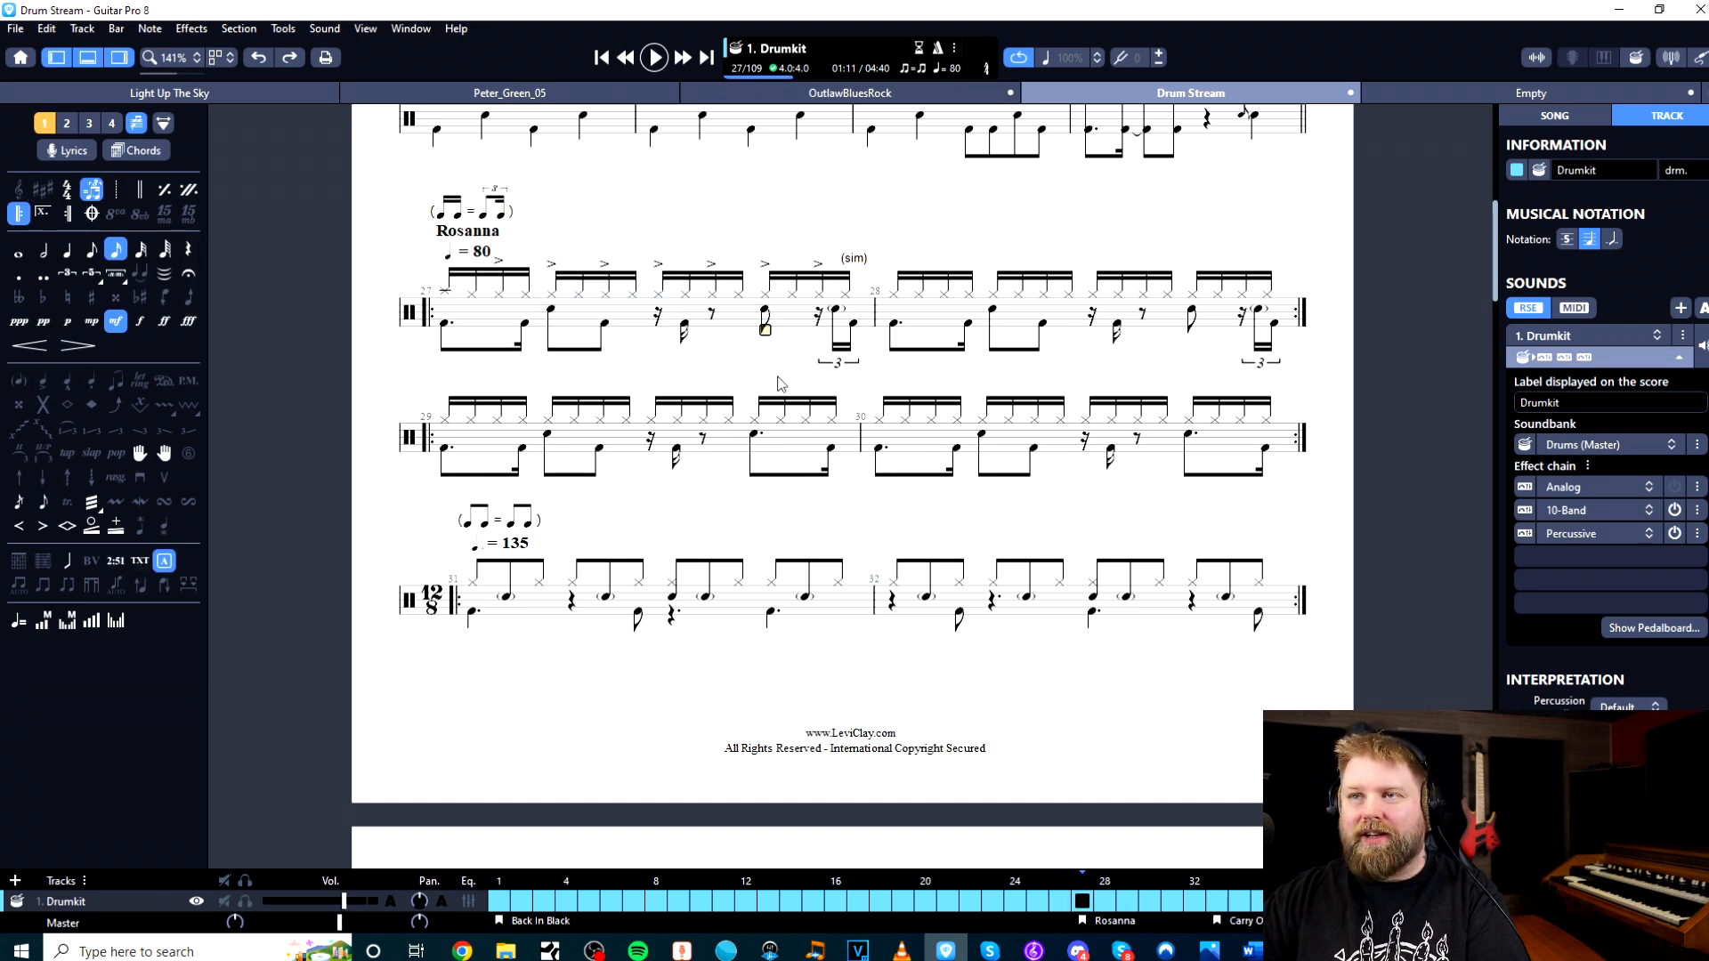
left_click_drag(449, 337, 1053, 392)
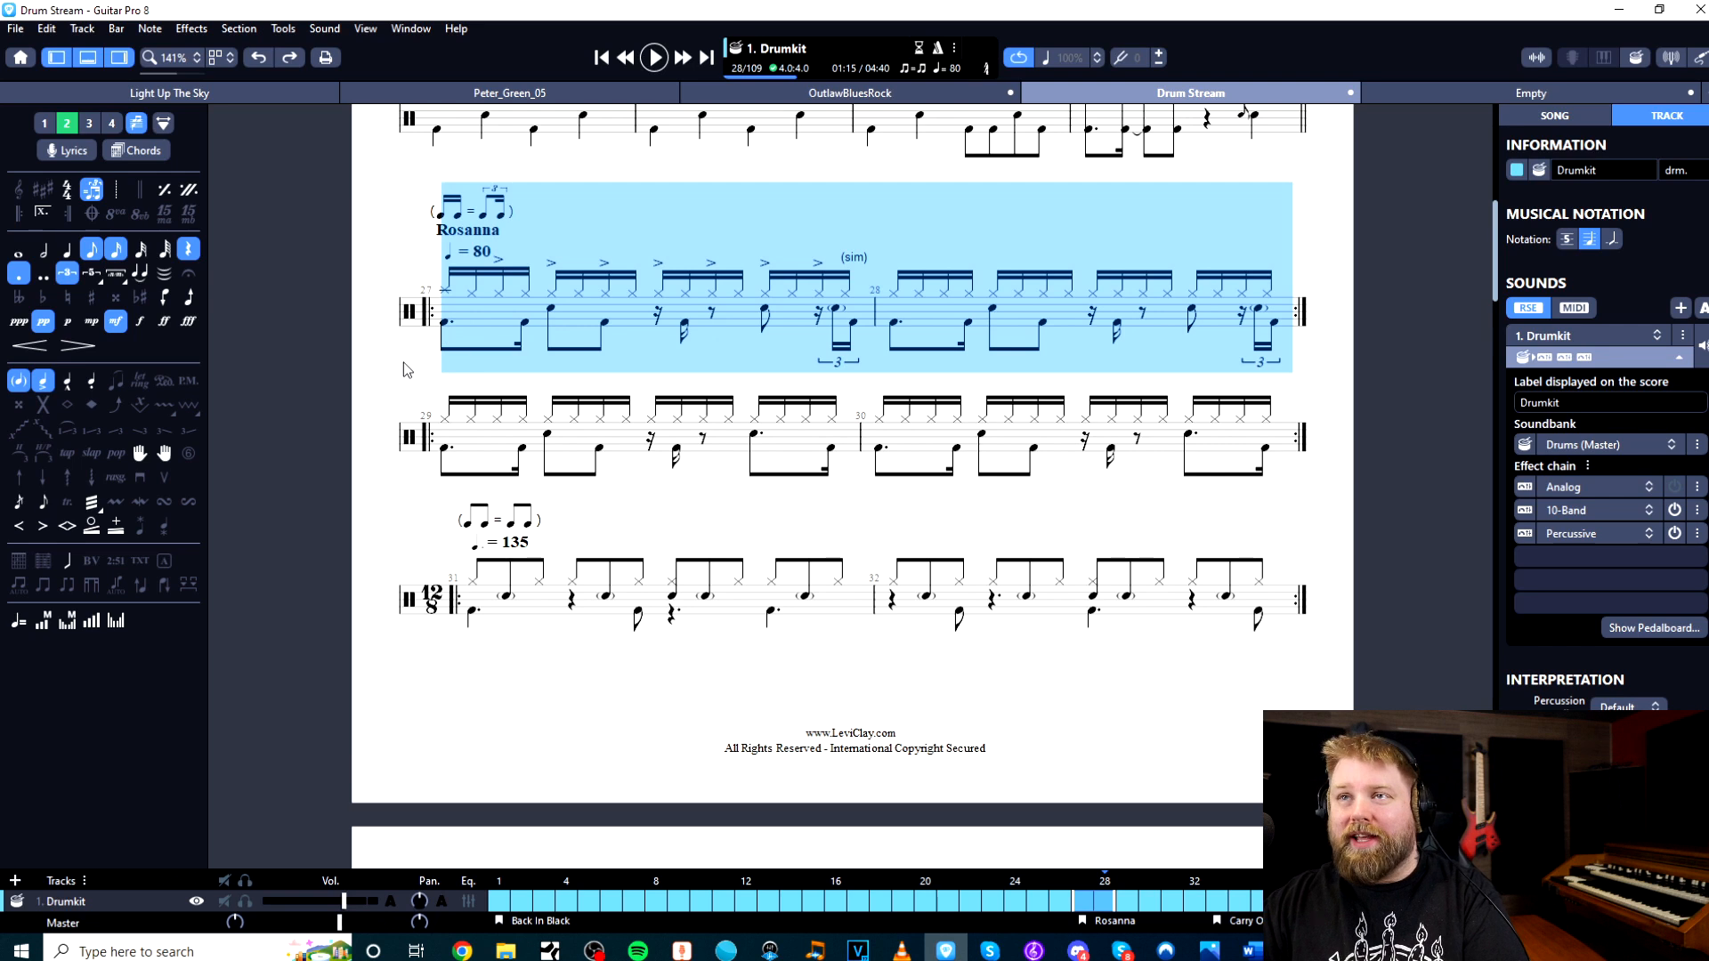
key("space")
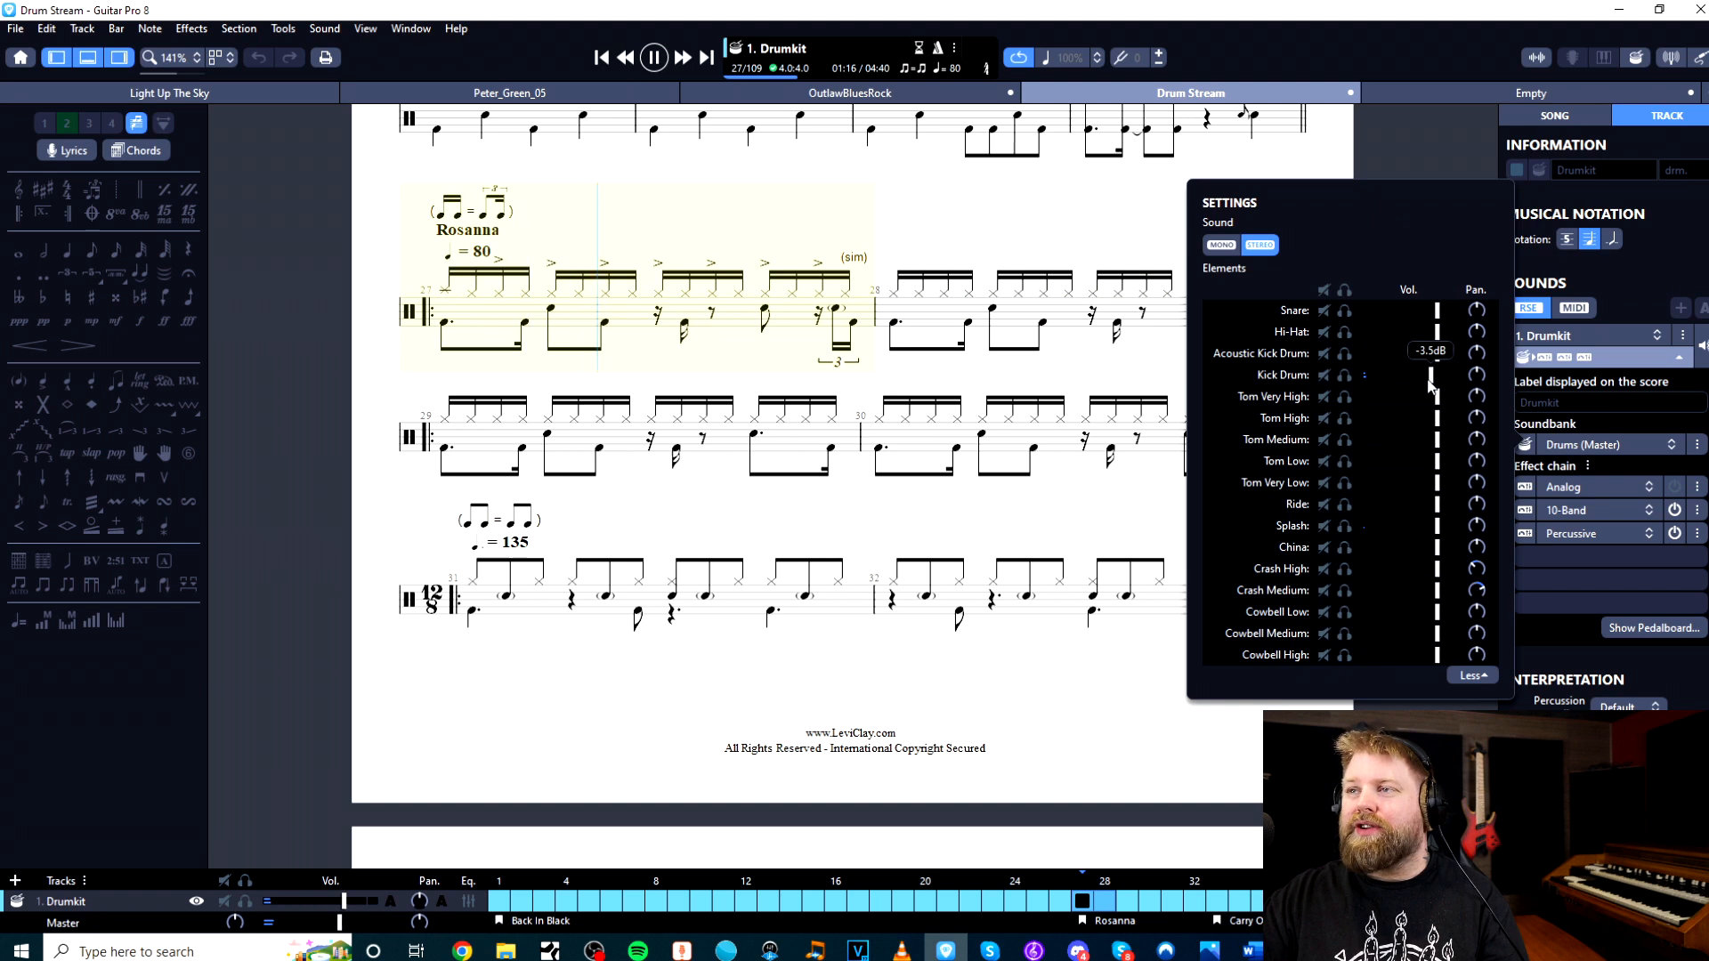
Lower the Kick Drum and Hi-Hat volumes in the drum sound's element settings, close the settings and stop playback
left_click_drag(1433, 382, 1432, 385)
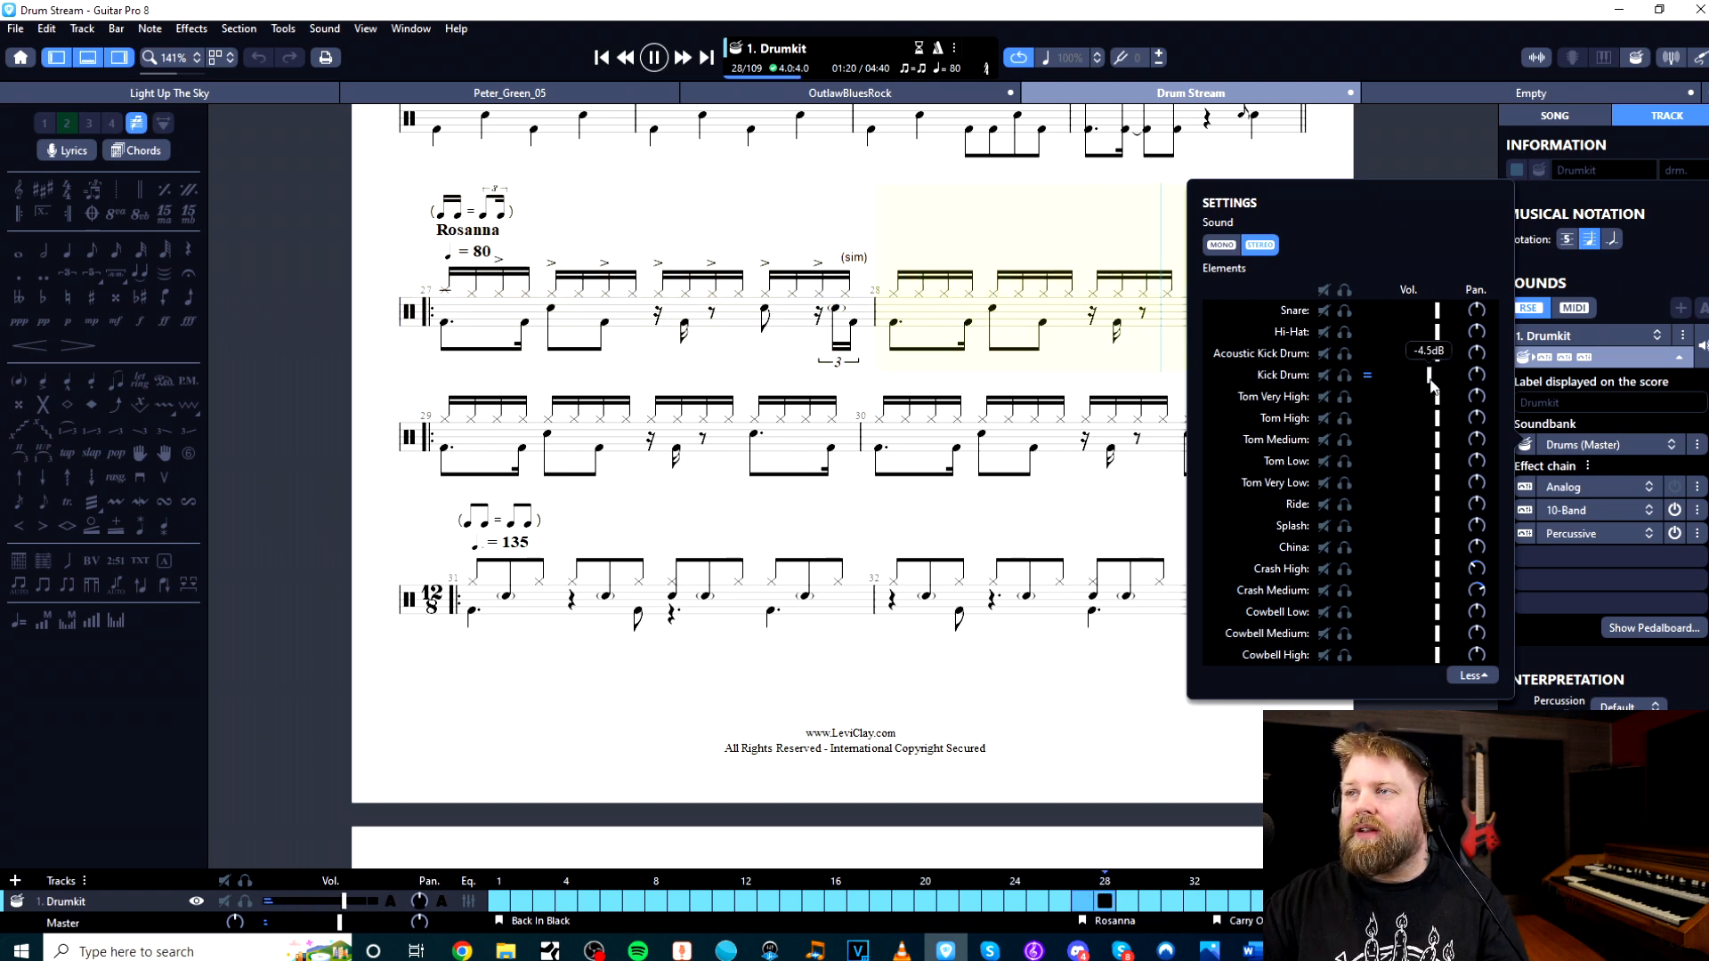
mouse_move(1440, 316)
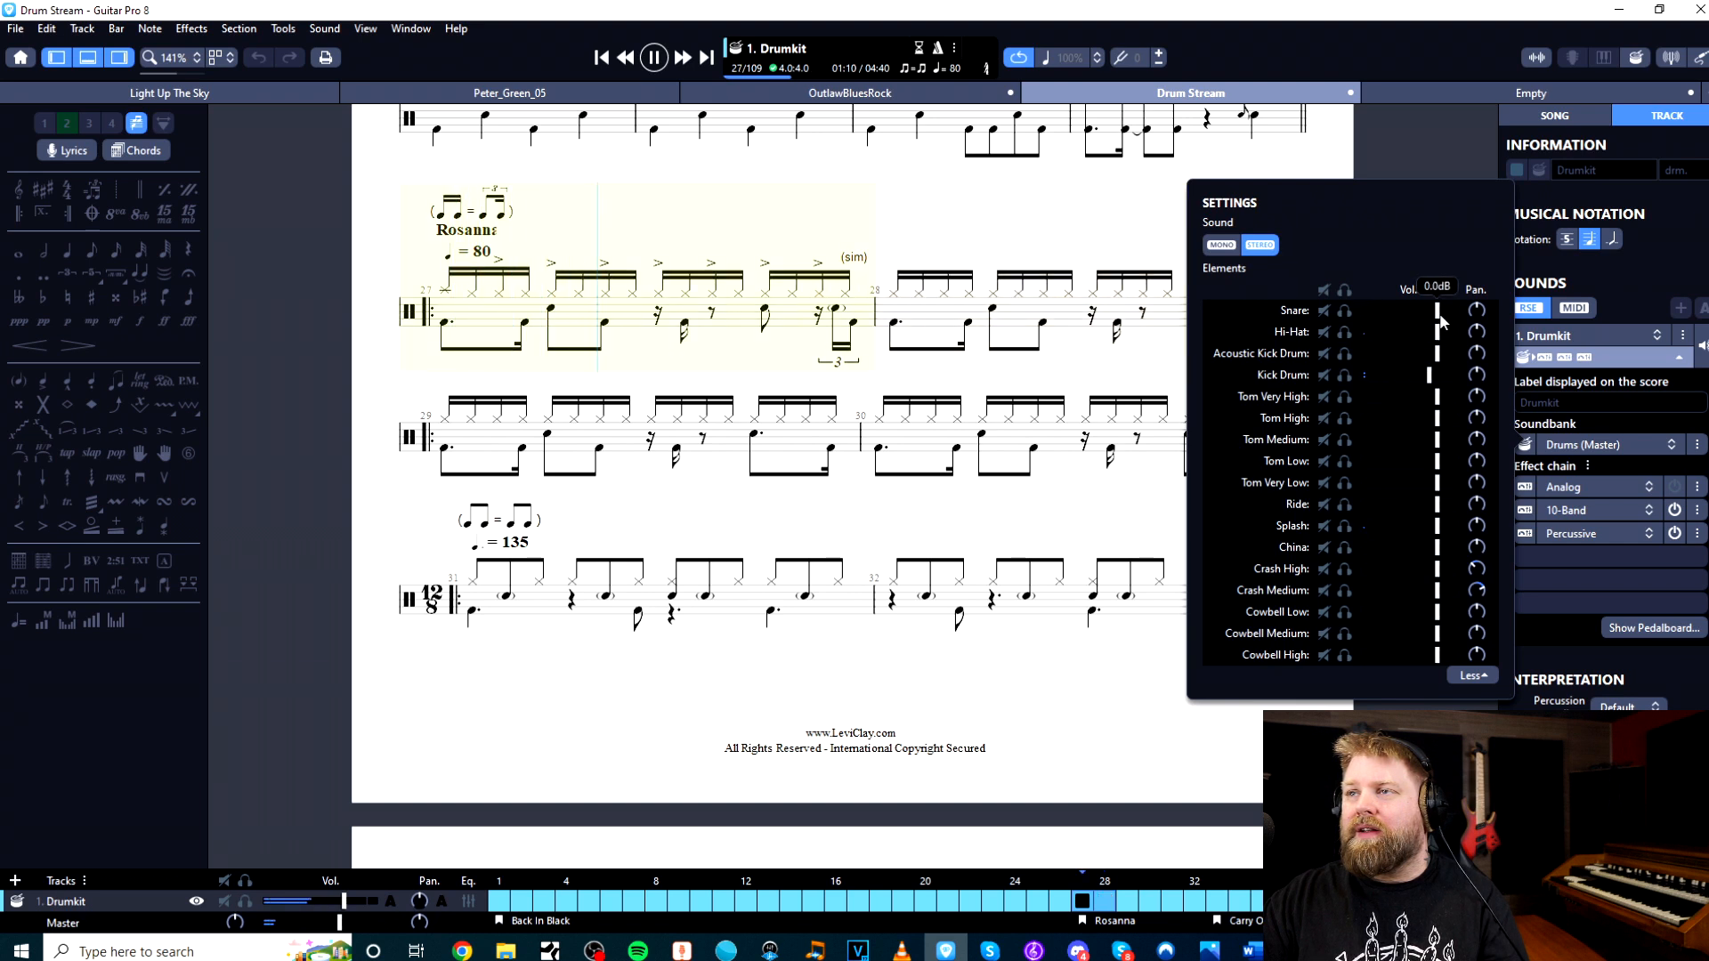
left_click_drag(1436, 336, 1424, 377)
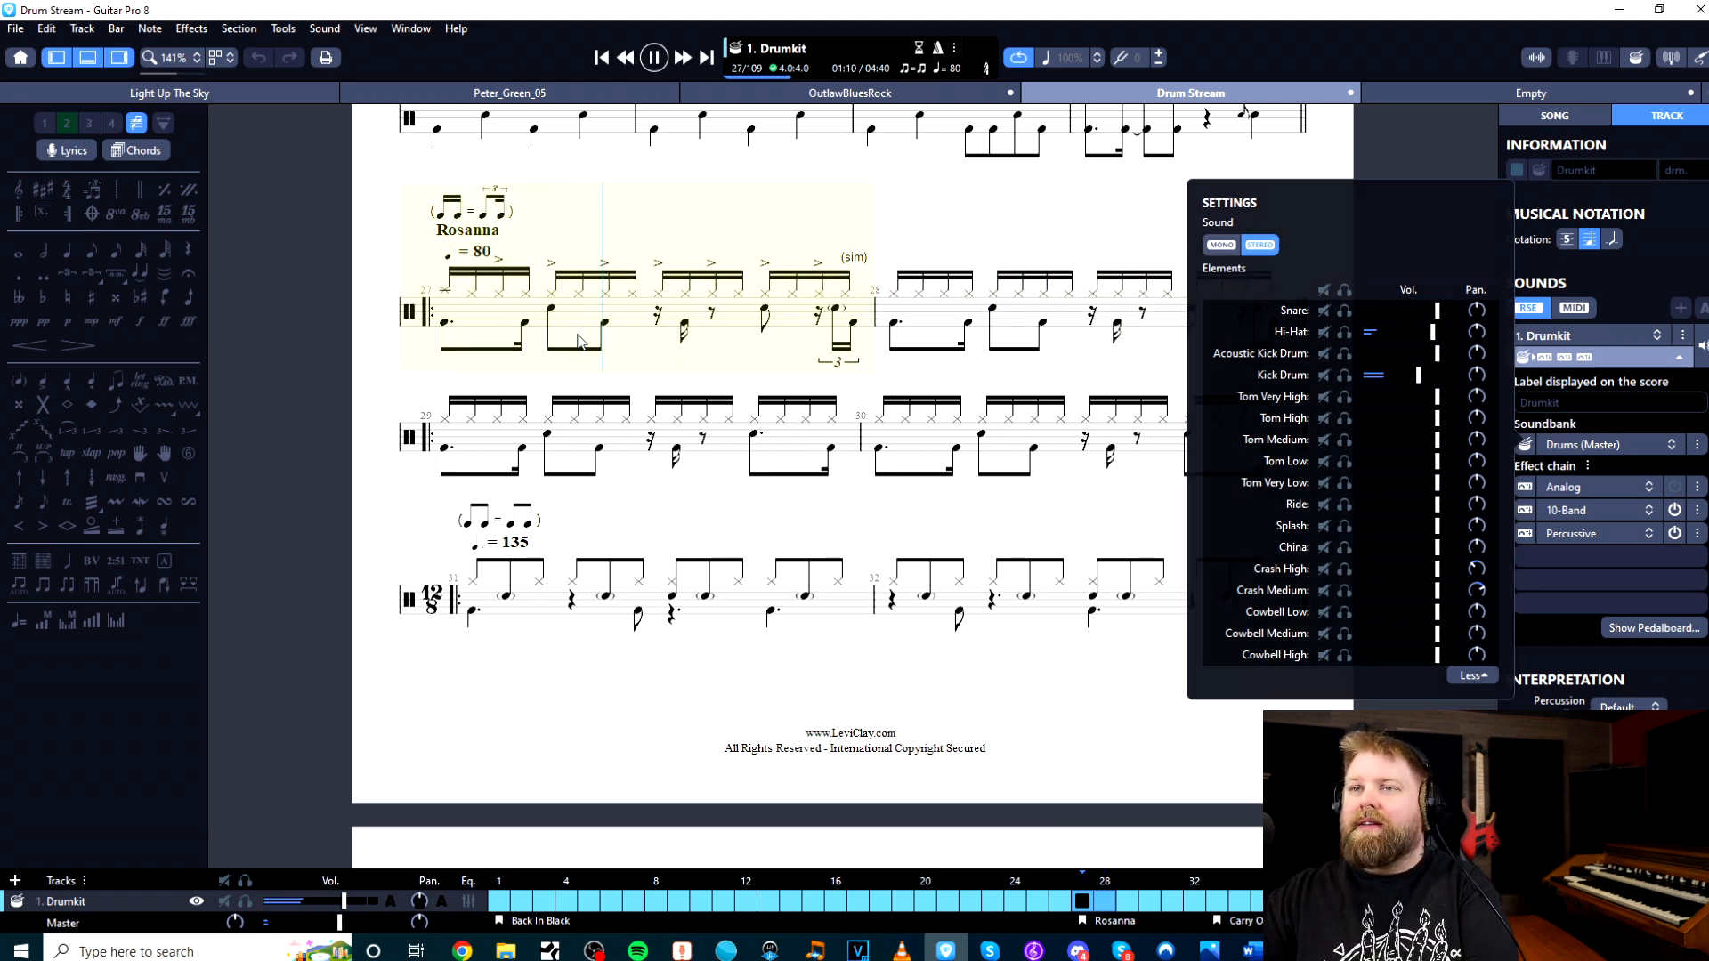
key("Escape")
key("space")
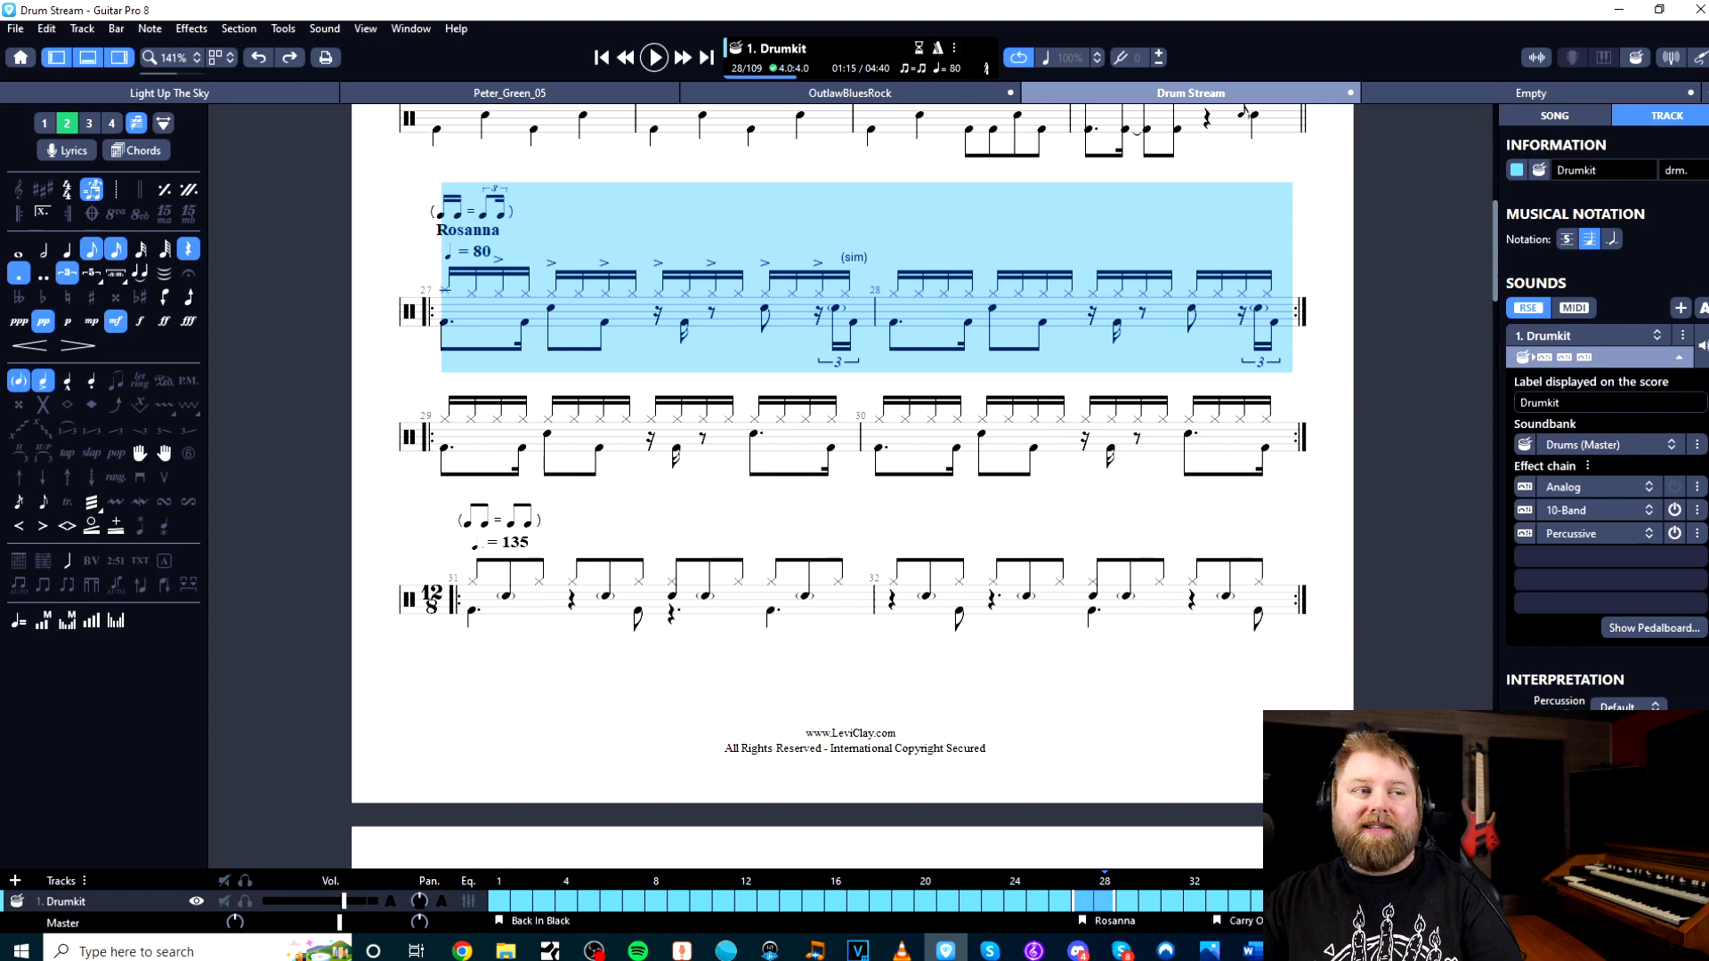